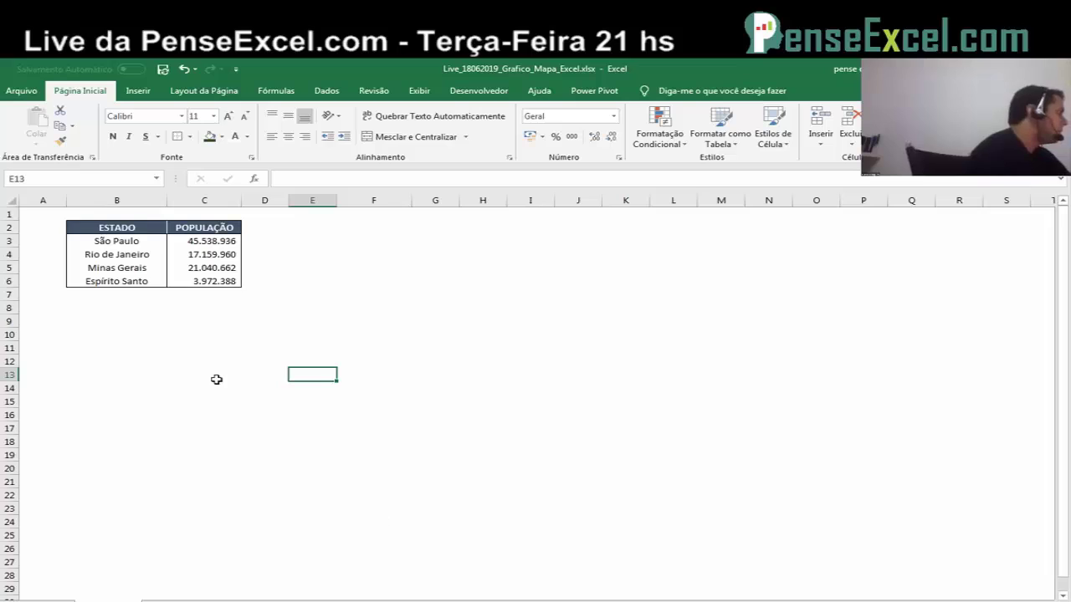
# Step: Inspect the ESTADO and POPULAÇÃO headers and the São Paulo row
pyautogui.click(209, 228)
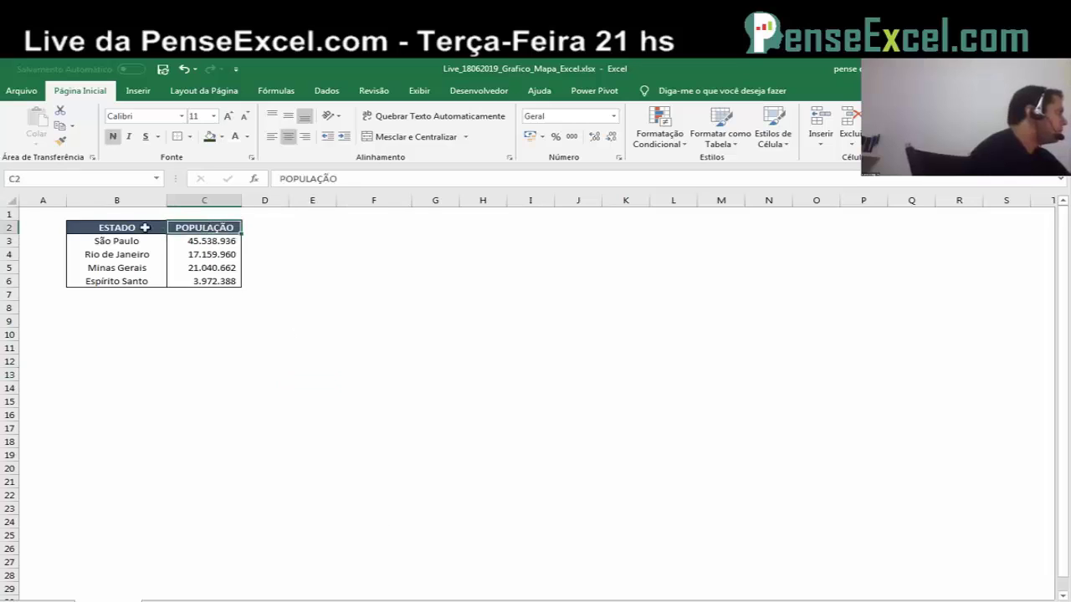
pyautogui.click(144, 227)
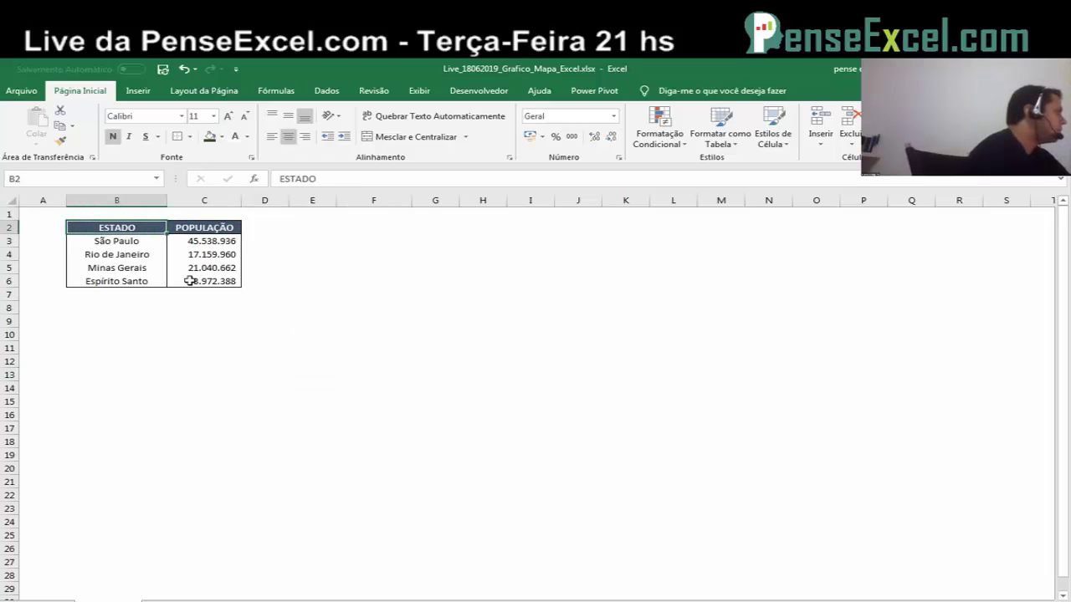
pyautogui.click(142, 240)
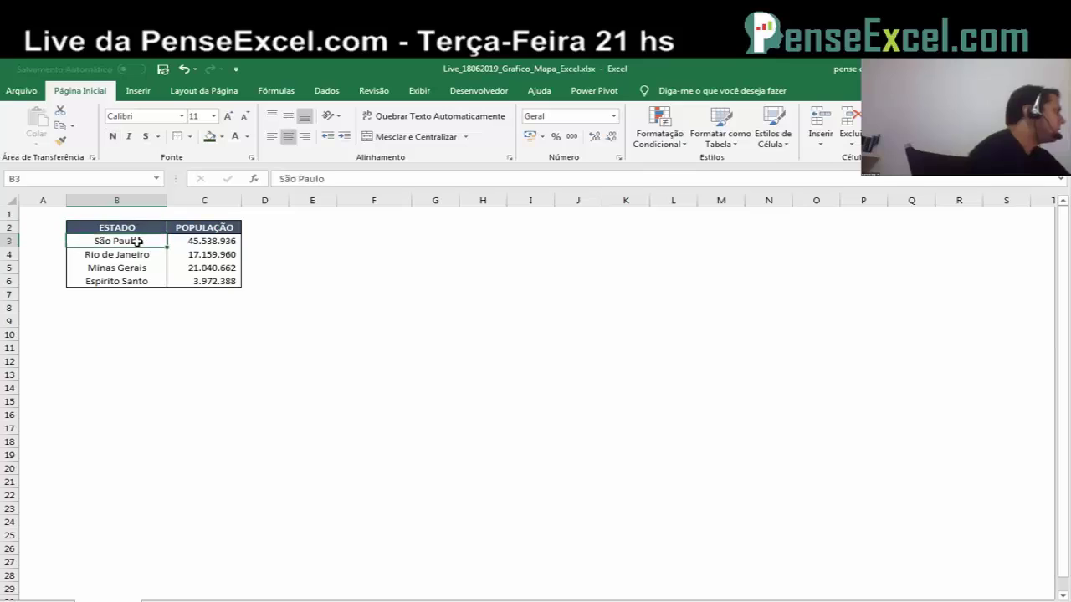
pyautogui.click(226, 241)
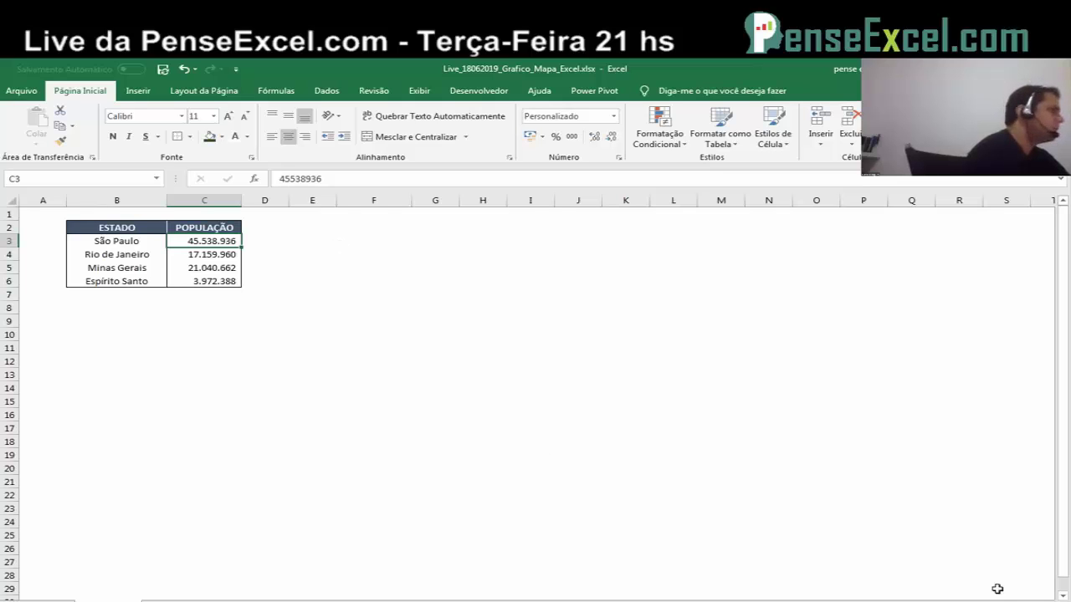
pyautogui.keyDown('ctrl'); pyautogui.scroll(1, 997, 589); pyautogui.keyUp('ctrl')
pyautogui.keyDown('ctrl'); pyautogui.scroll(1, 997, 589); pyautogui.keyUp('ctrl')
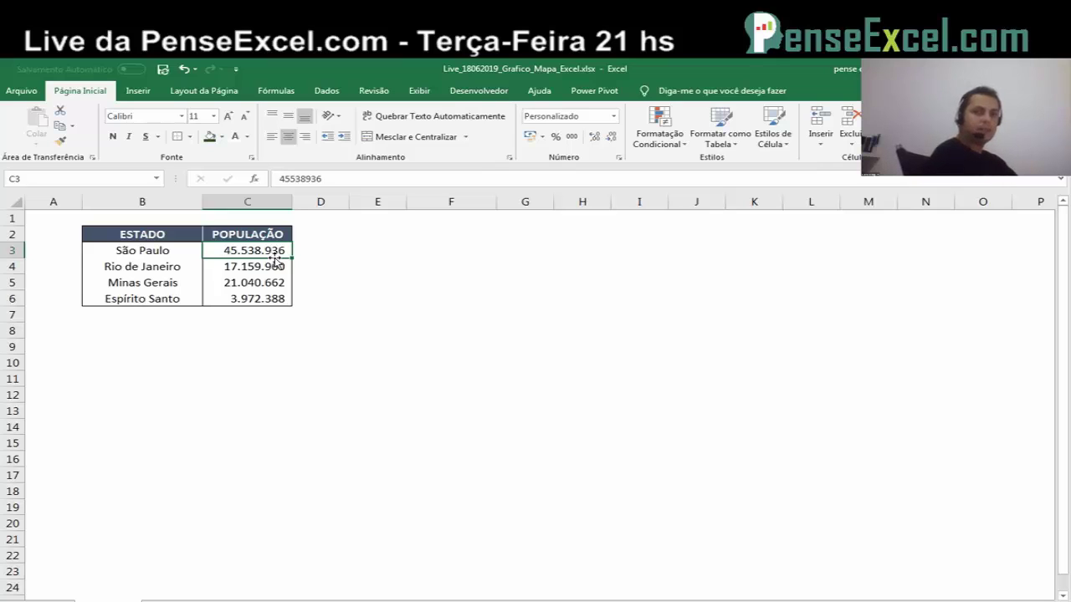
# Step: Check the Rio de Janeiro, Minas Gerais and Espírito Santo rows, then select B2:C6
pyautogui.click(146, 262)
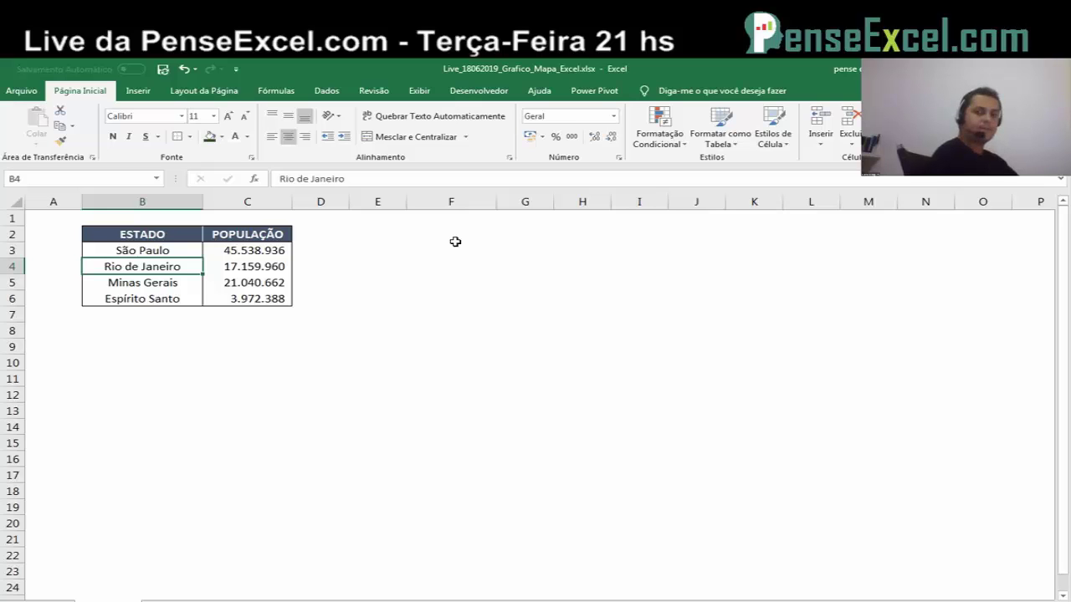
pyautogui.press('Down')
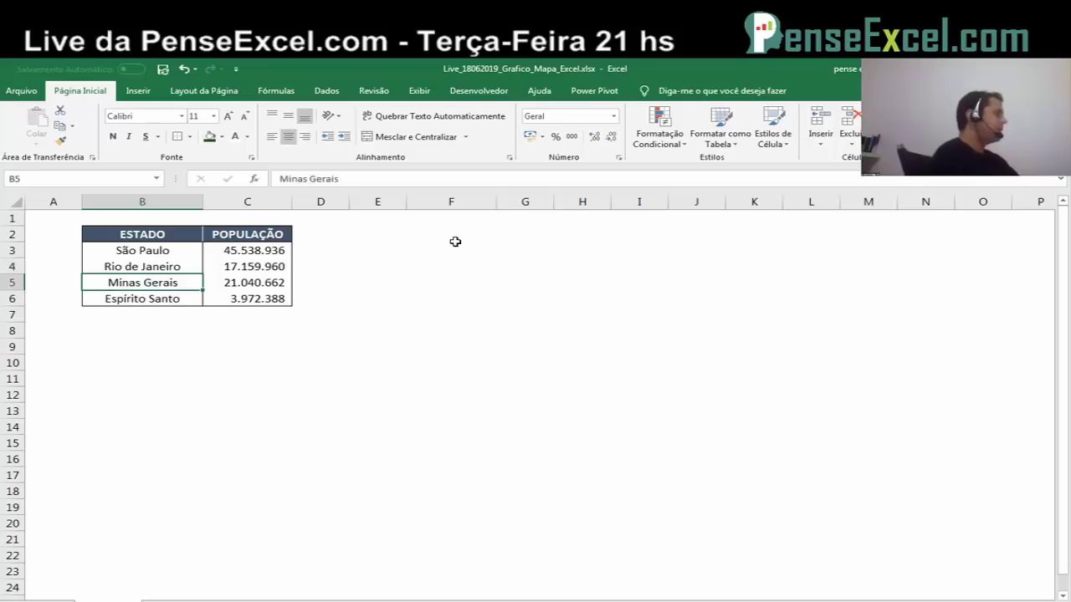
pyautogui.press('Up')
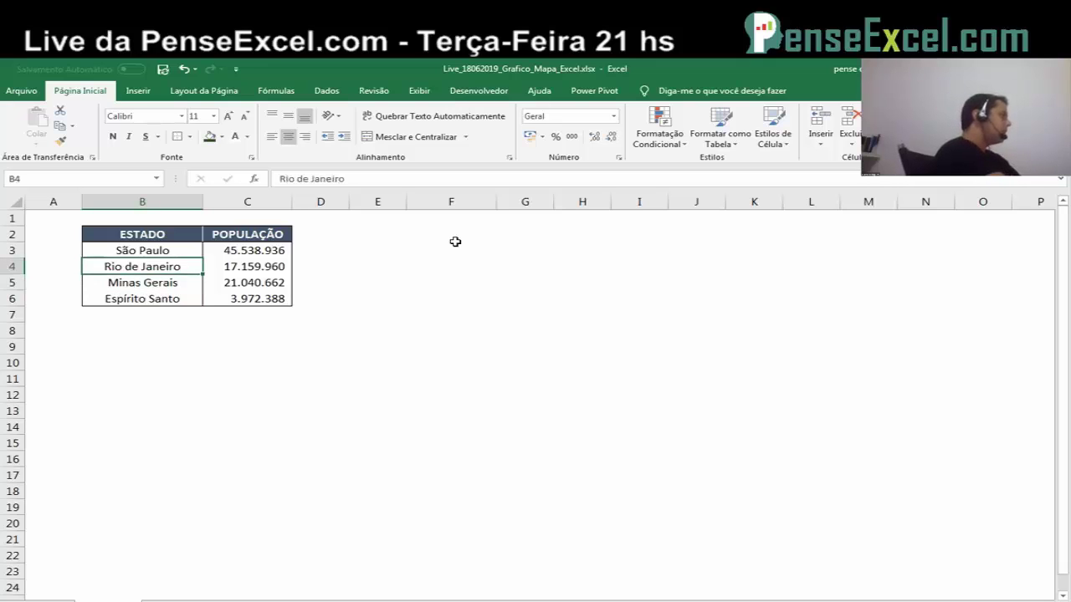
pyautogui.press('Down')
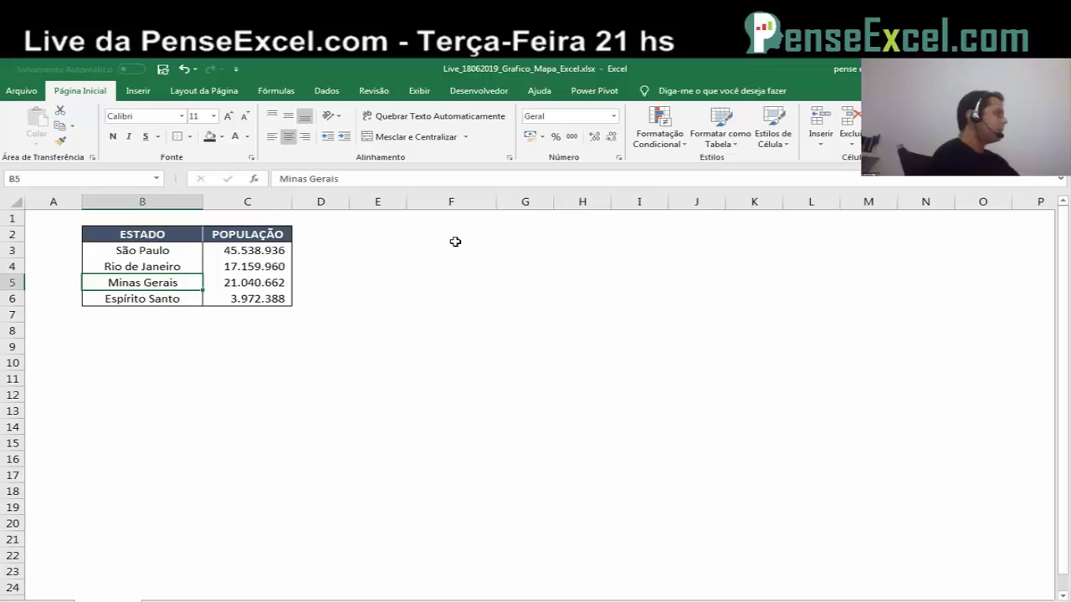
pyautogui.press('Up')
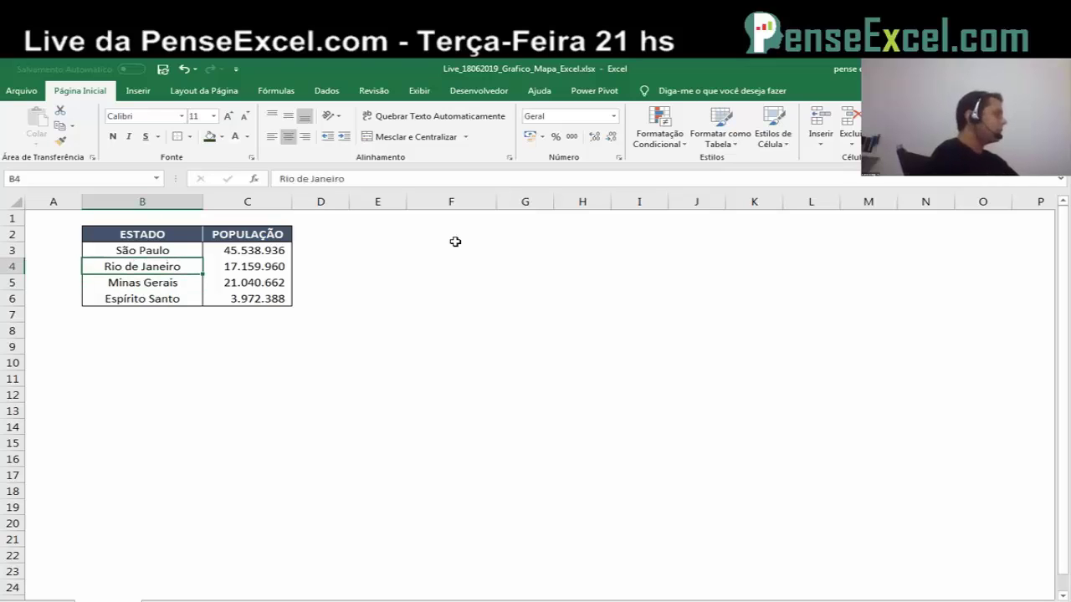
pyautogui.press('Down')
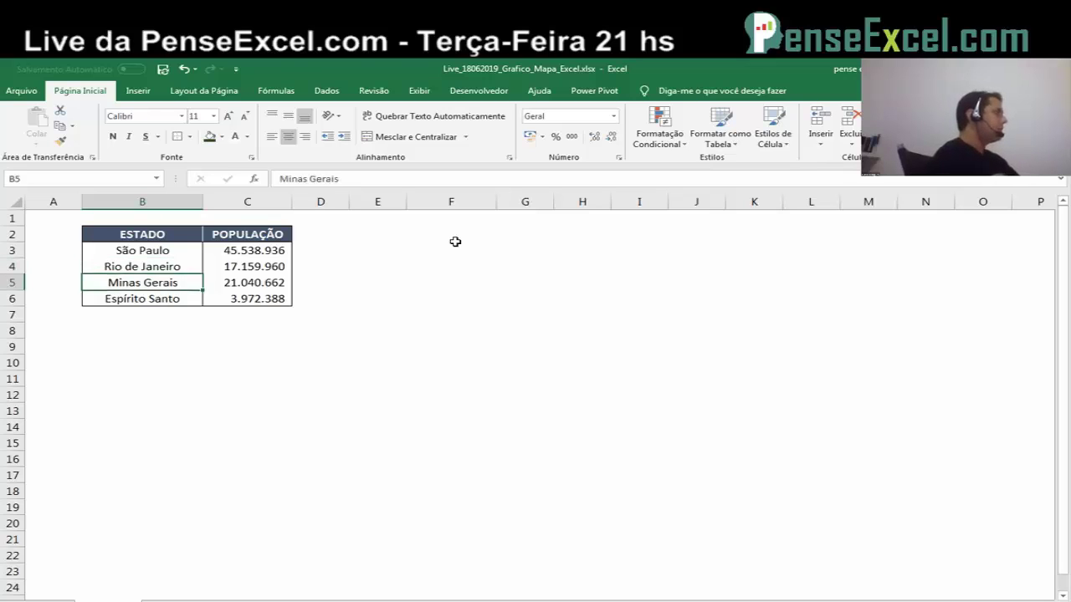
pyautogui.press('Down')
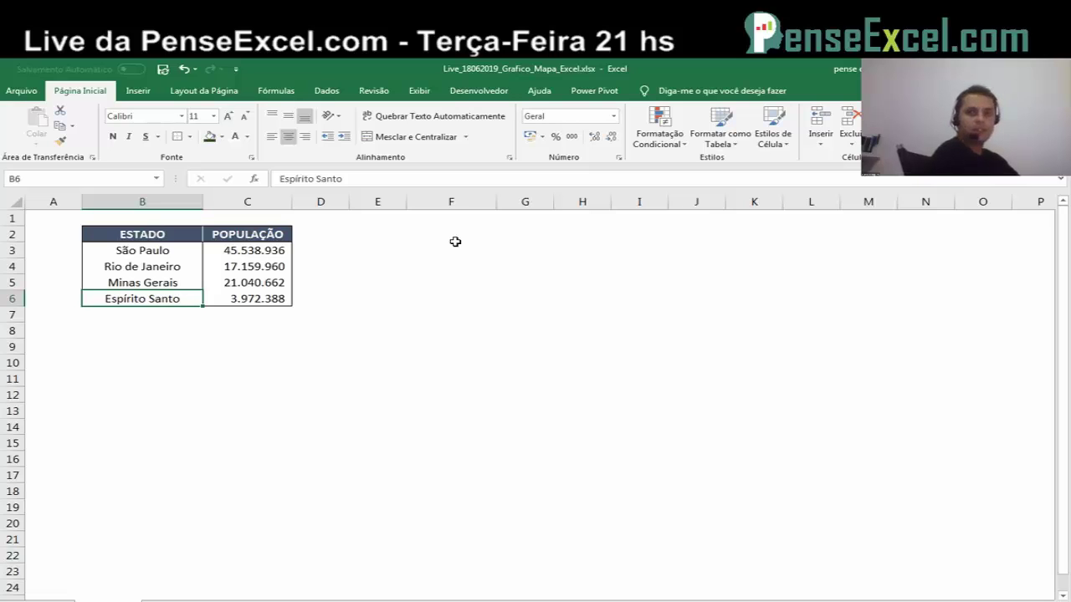
pyautogui.click(451, 315)
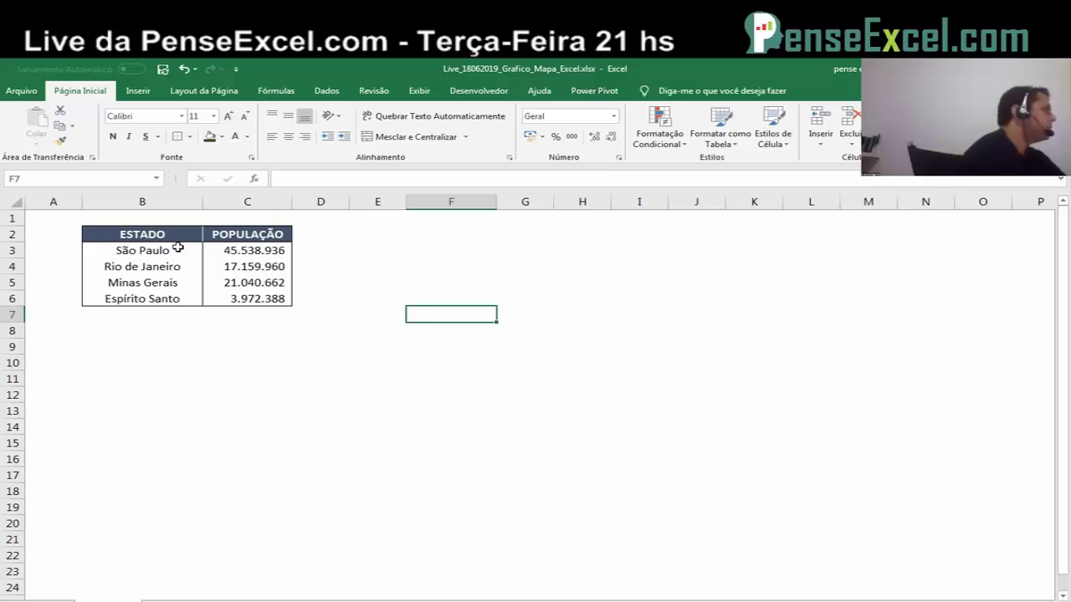
pyautogui.moveTo(180, 235); pyautogui.dragTo(234, 299)
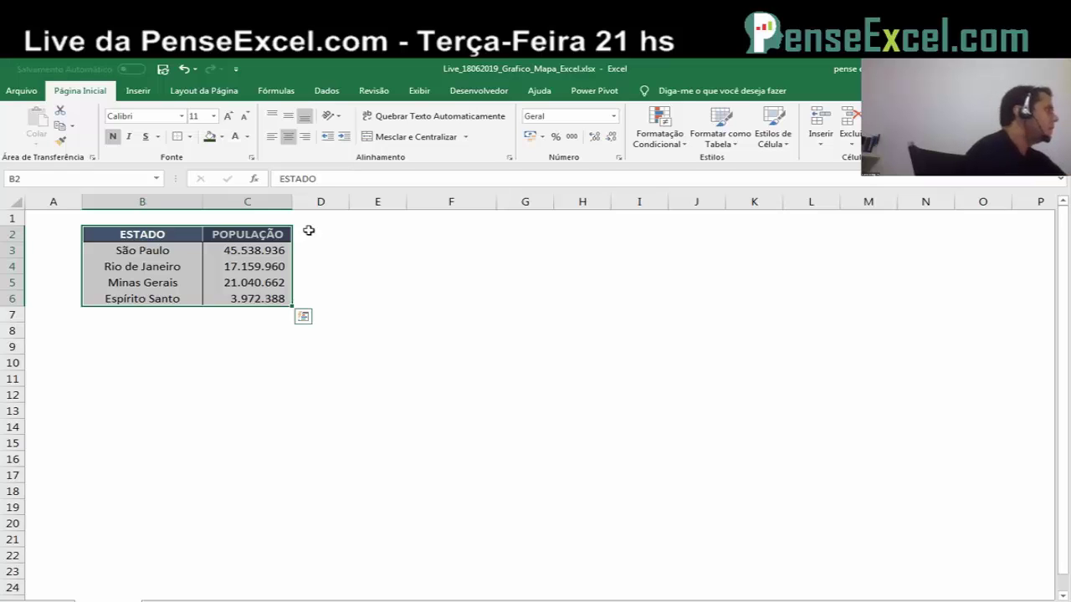
# Step: Insert a Mapa Coroplético filled map of the selected state populations
pyautogui.click(139, 92)
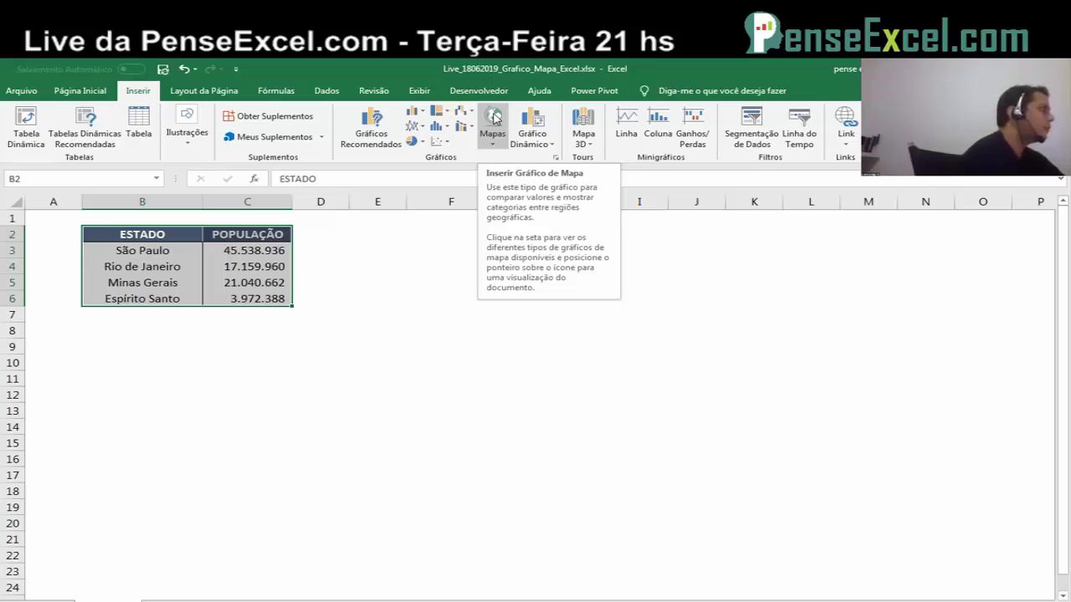
pyautogui.click(495, 118)
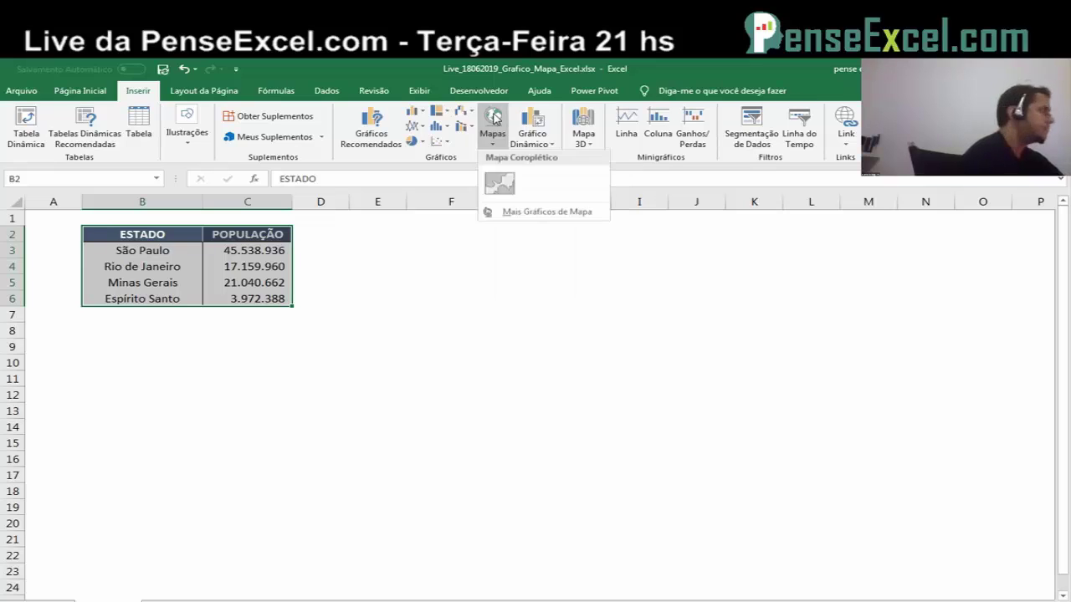
pyautogui.click(500, 184)
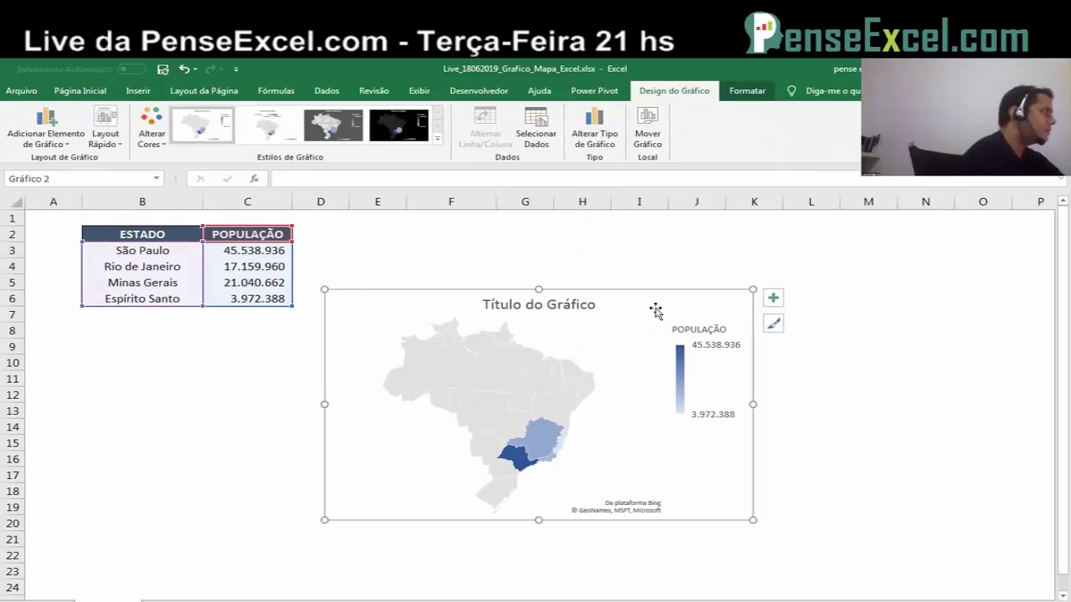
# Step: Drag the Brazil map up next to the table and enlarge it toward column M
pyautogui.moveTo(656, 291); pyautogui.dragTo(643, 230)
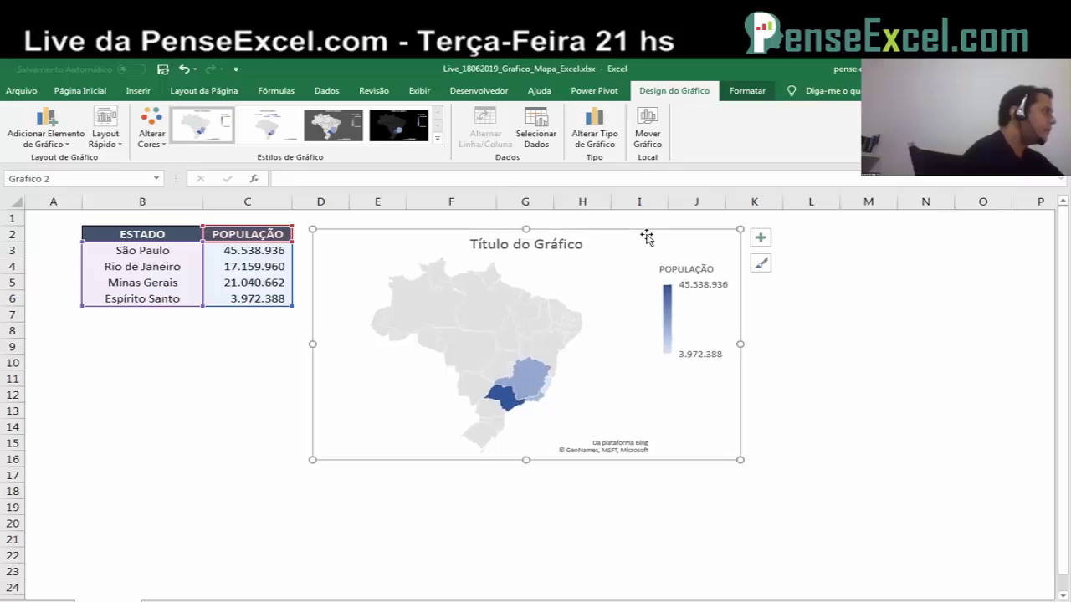
pyautogui.moveTo(742, 458); pyautogui.dragTo(851, 561)
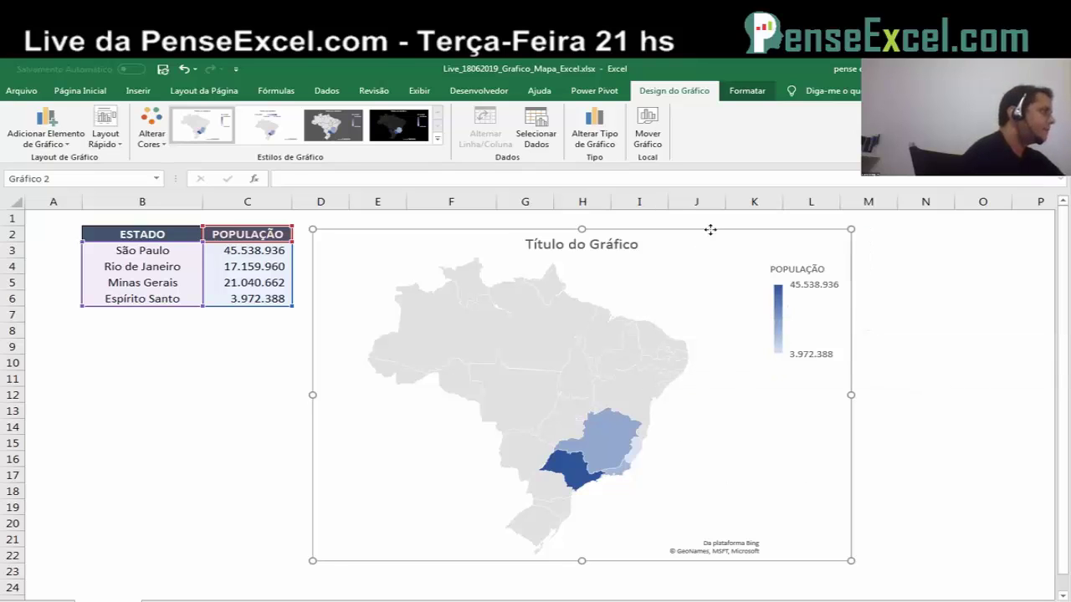
pyautogui.moveTo(711, 230); pyautogui.dragTo(715, 223)
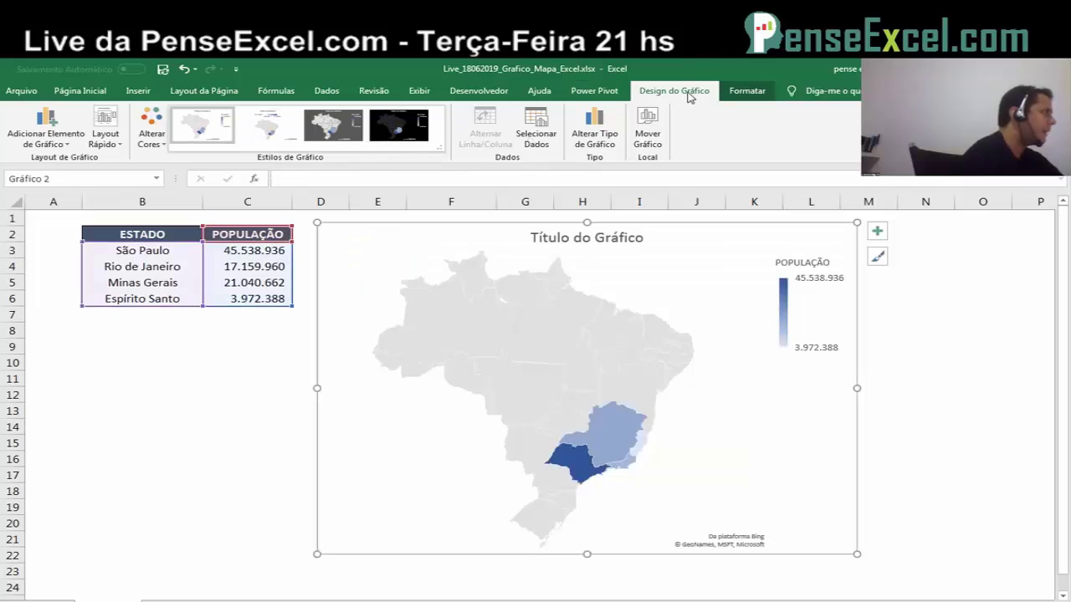
pyautogui.click(274, 141)
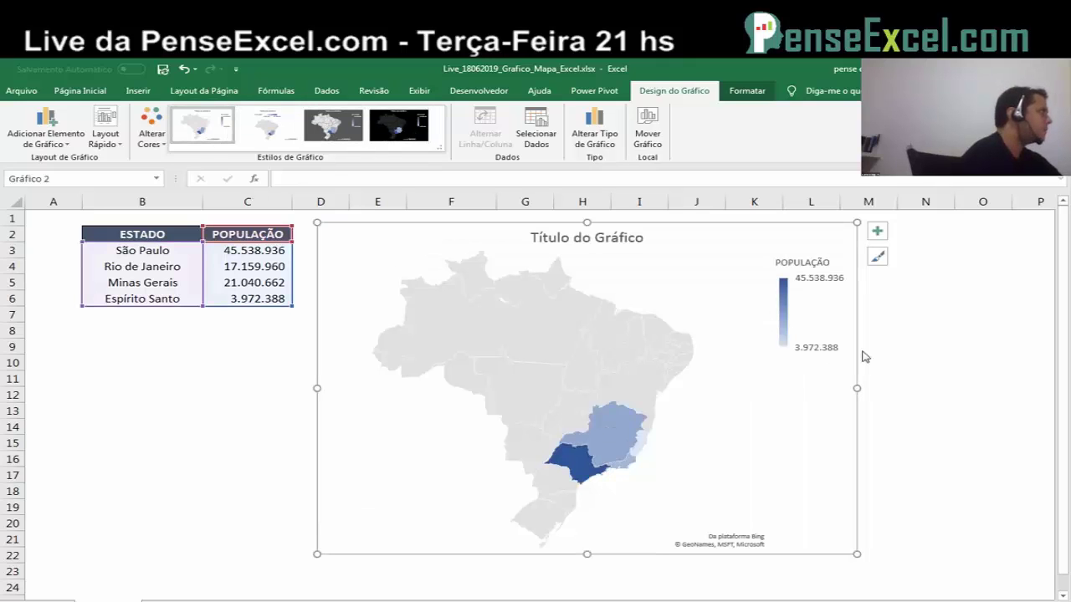
pyautogui.click(165, 148)
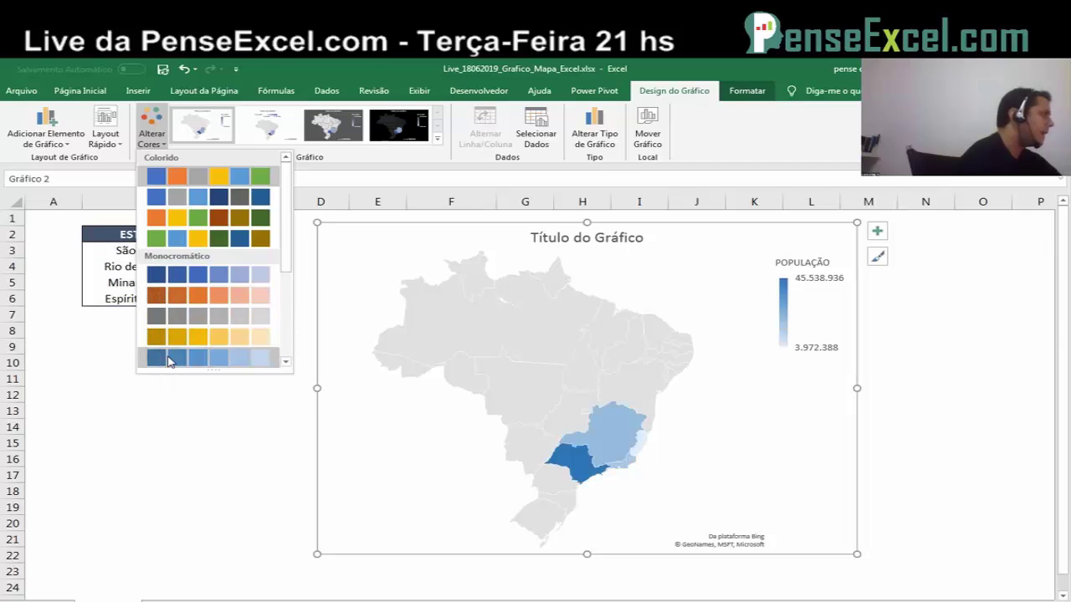
pyautogui.scroll(-3, 224, 343)
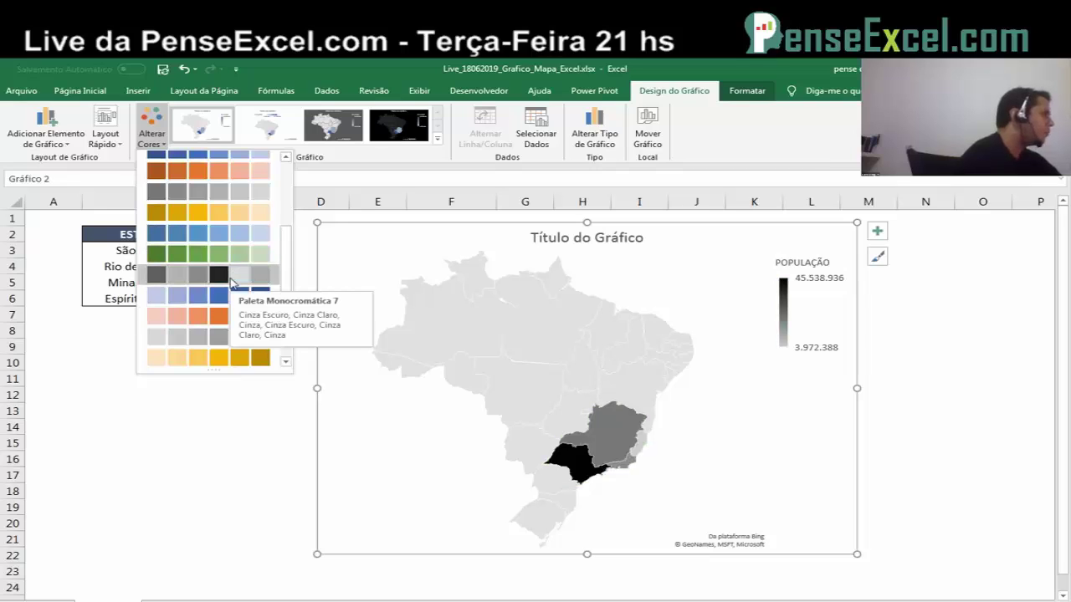
pyautogui.scroll(-1, 232, 282)
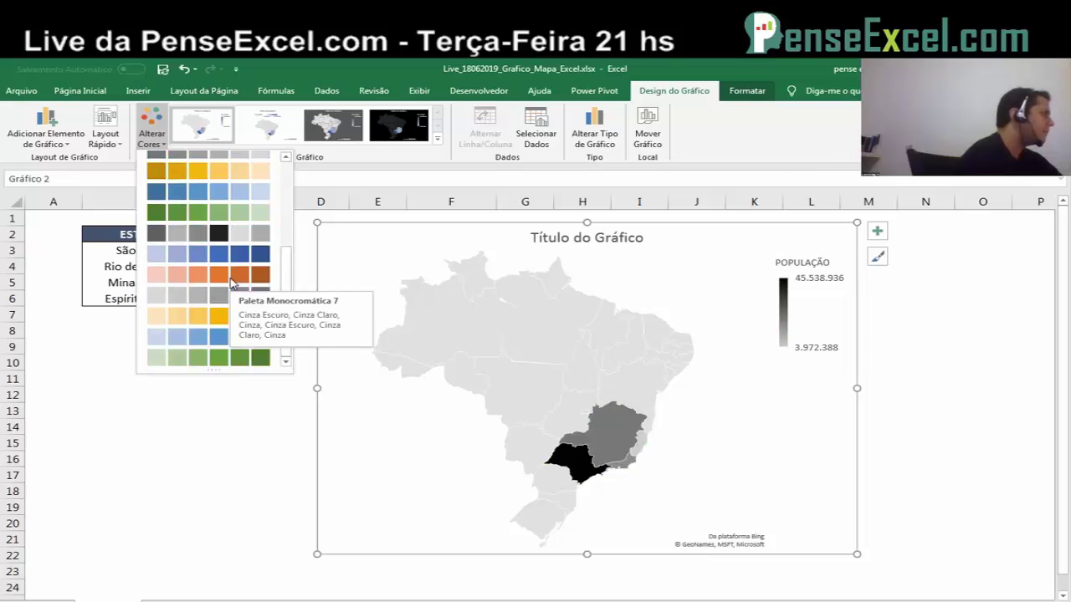
pyautogui.click(753, 402)
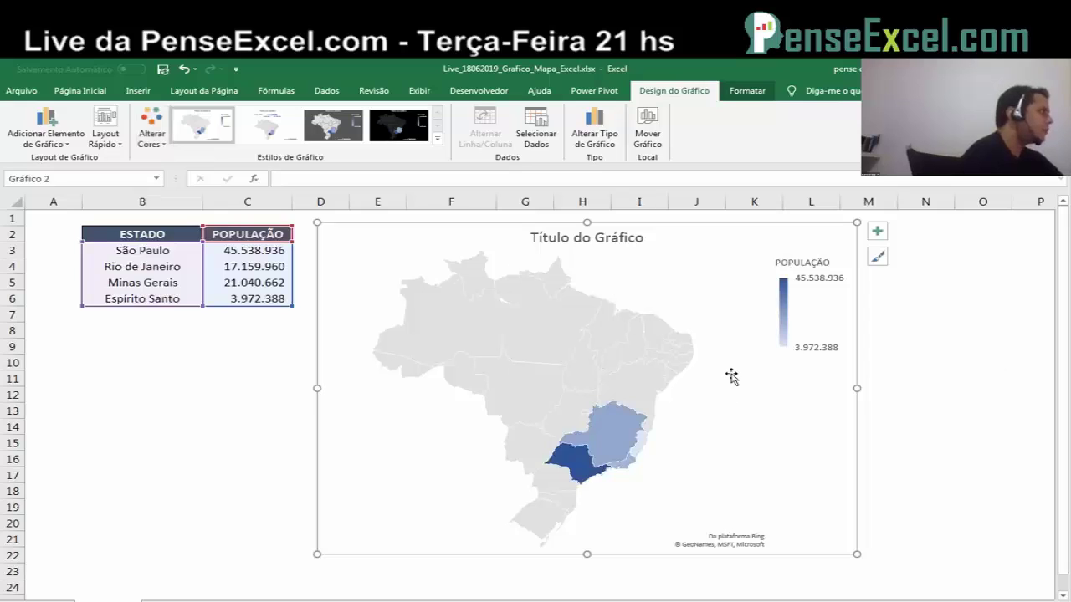
# Step: Open Format Data Series for the map and set the projection to Mercator
pyautogui.rightClick(571, 361)
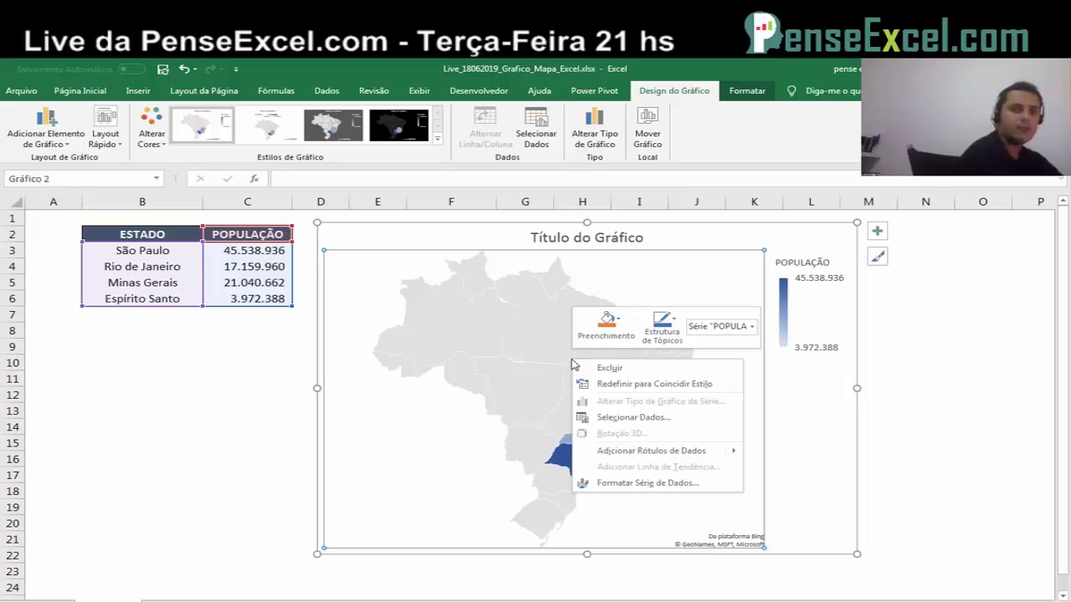
pyautogui.click(645, 484)
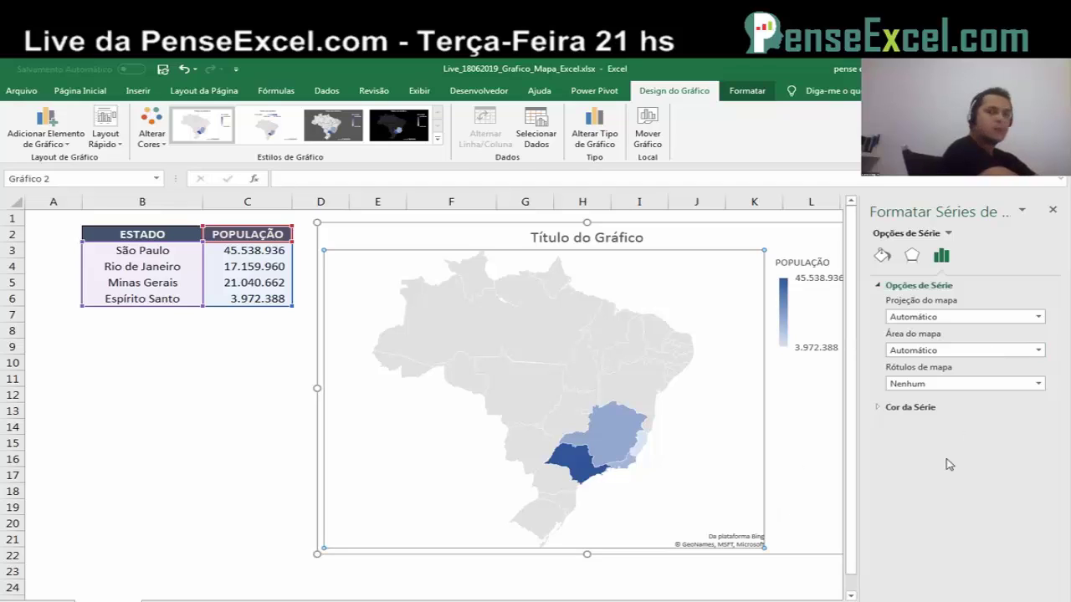
pyautogui.click(929, 318)
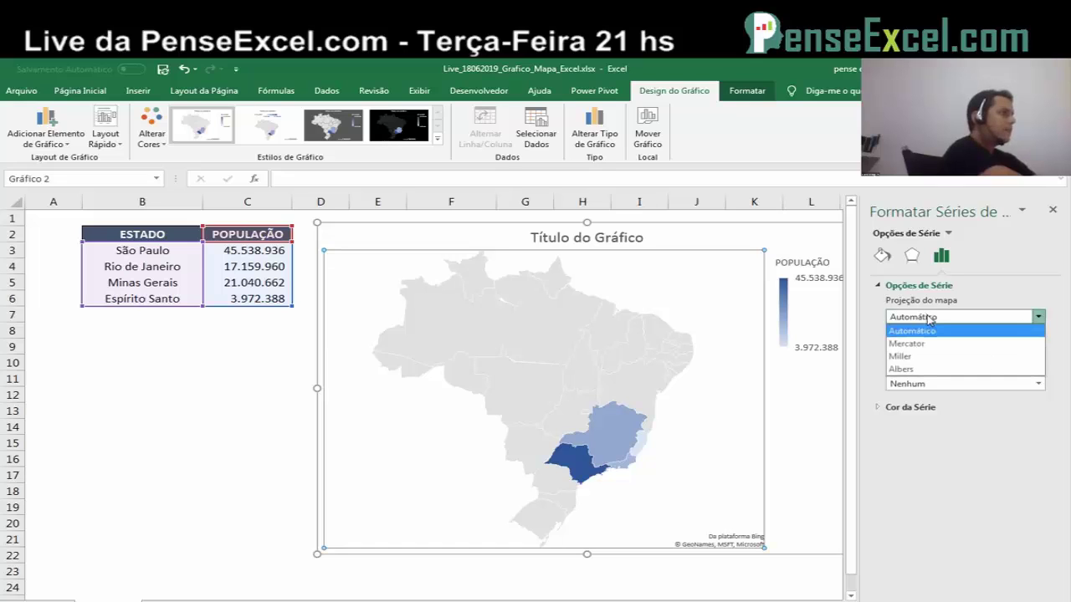
pyautogui.click(980, 293)
pyautogui.click(990, 285)
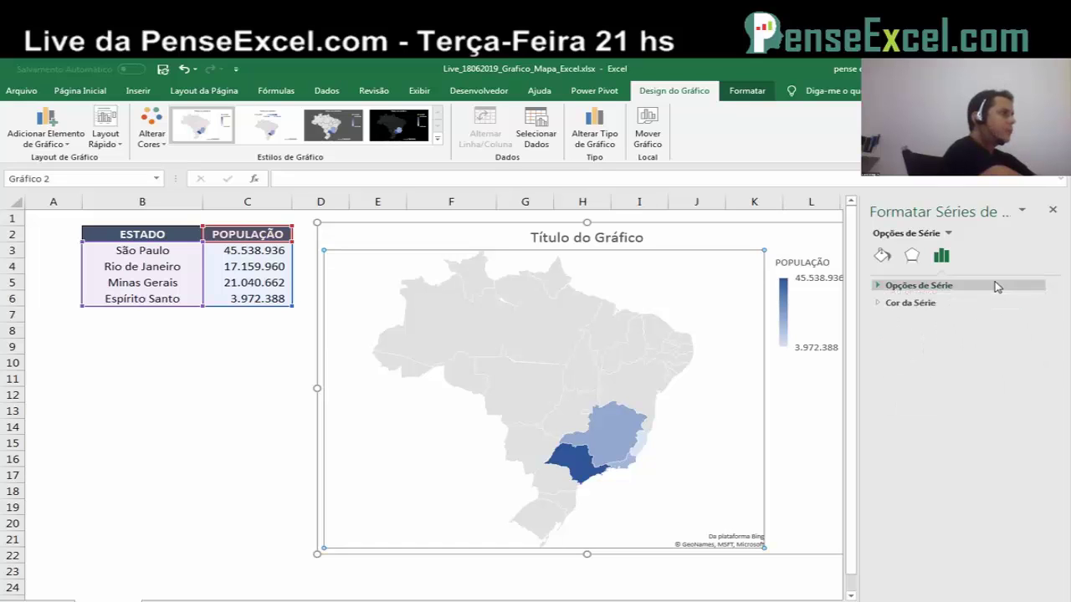
pyautogui.click(984, 285)
pyautogui.click(935, 318)
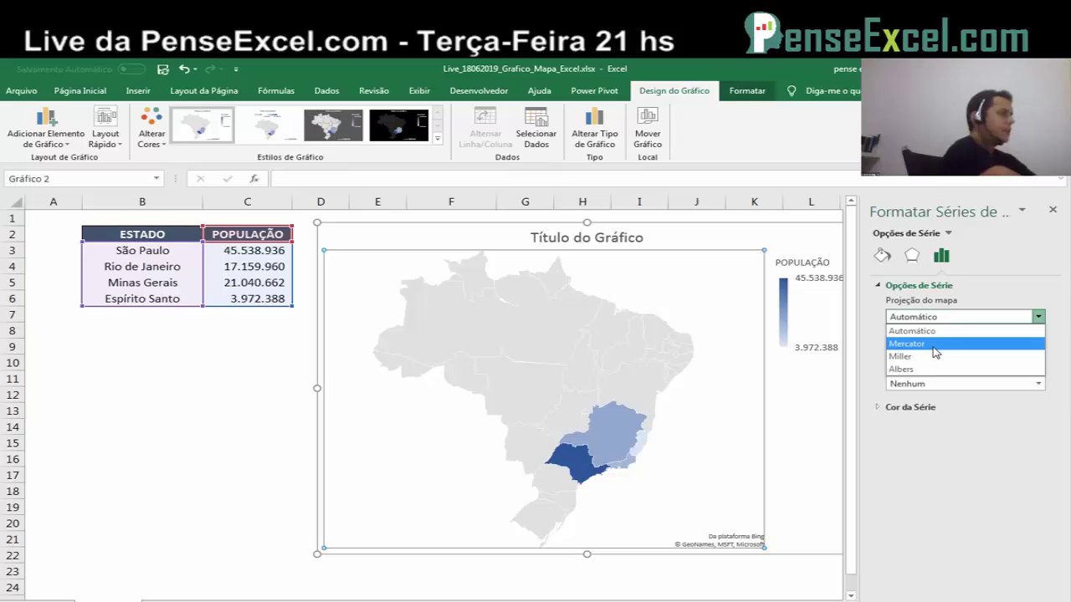
pyautogui.click(935, 351)
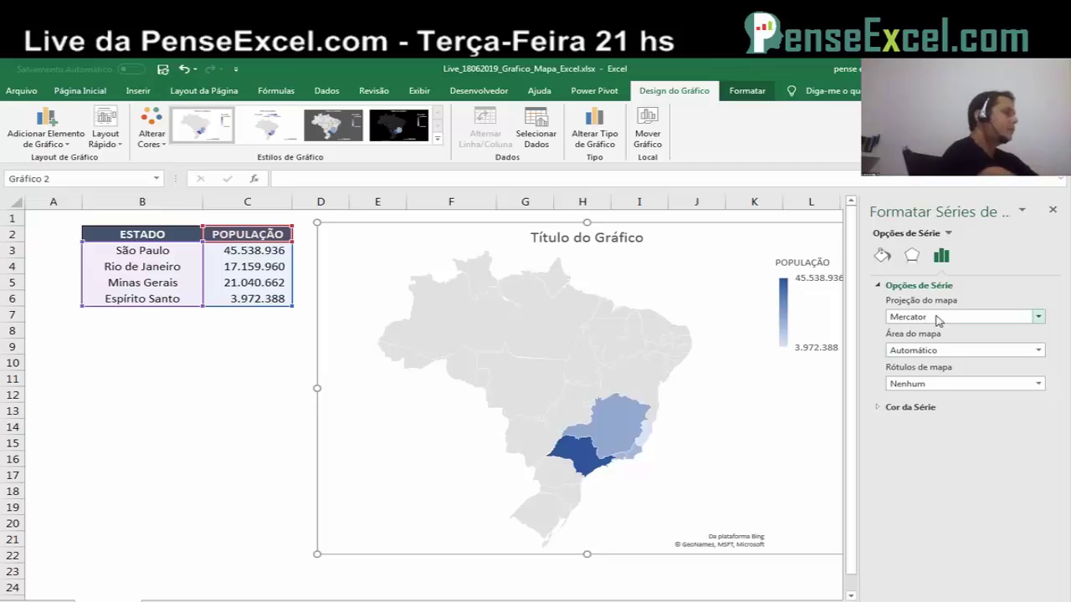
# Step: Try the Miller projection, then switch the map to Albers
pyautogui.click(938, 320)
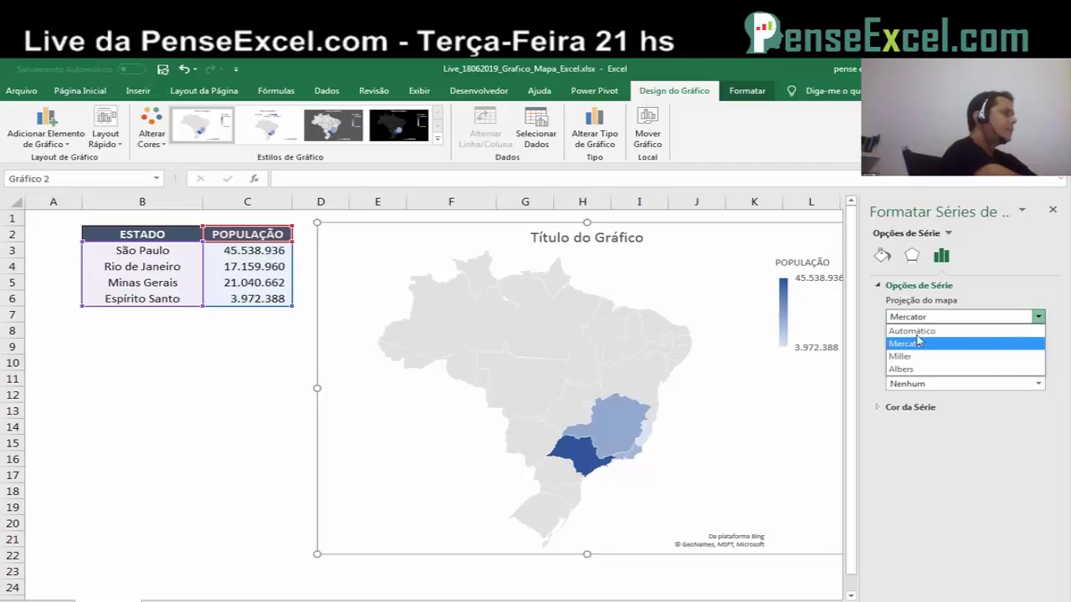
pyautogui.click(915, 356)
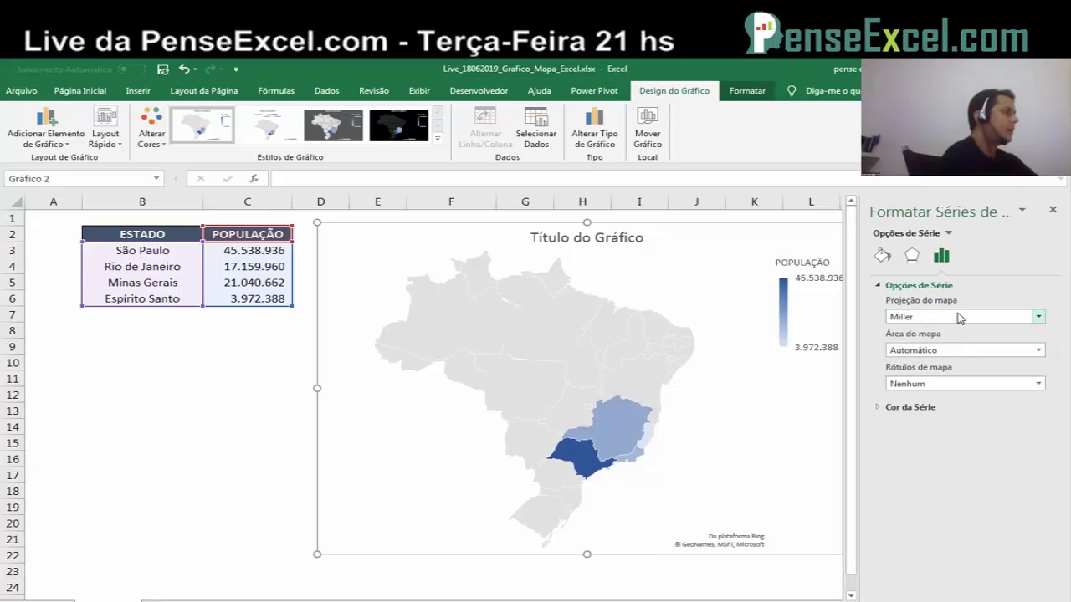
pyautogui.click(941, 322)
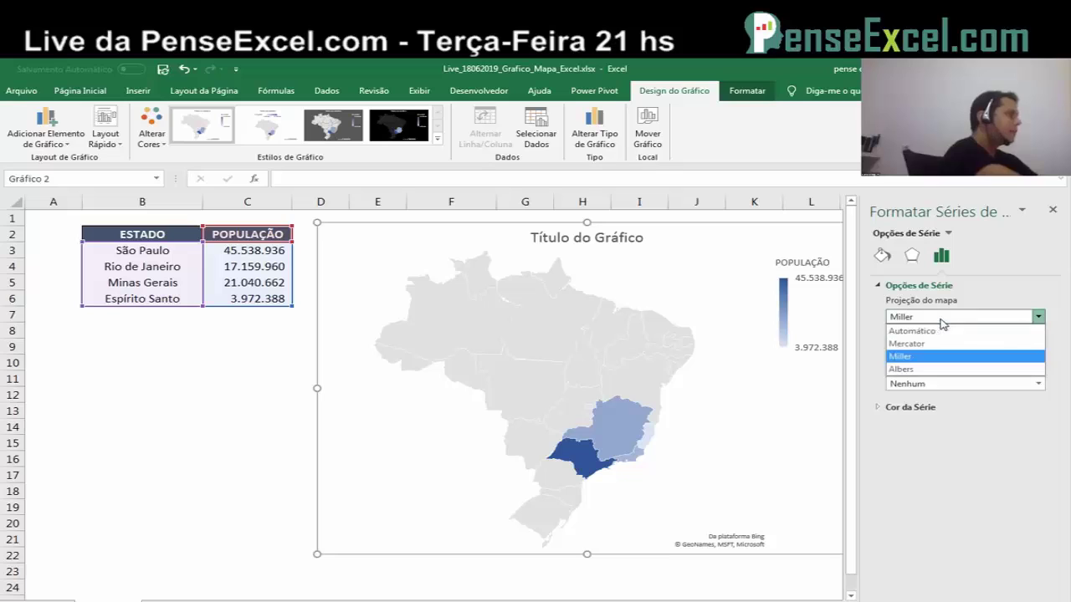
pyautogui.click(919, 371)
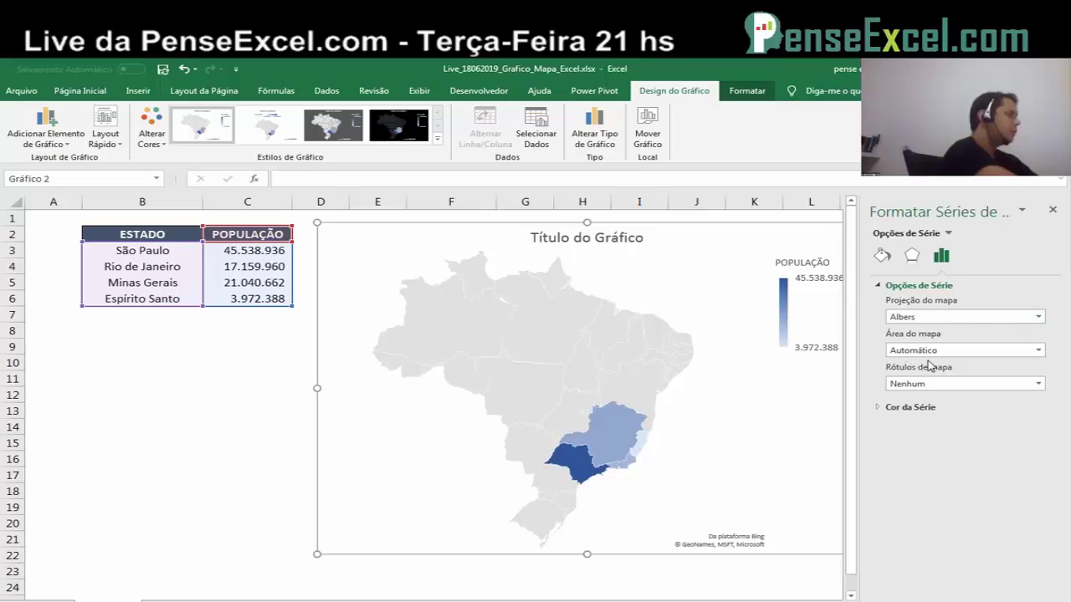
pyautogui.click(943, 317)
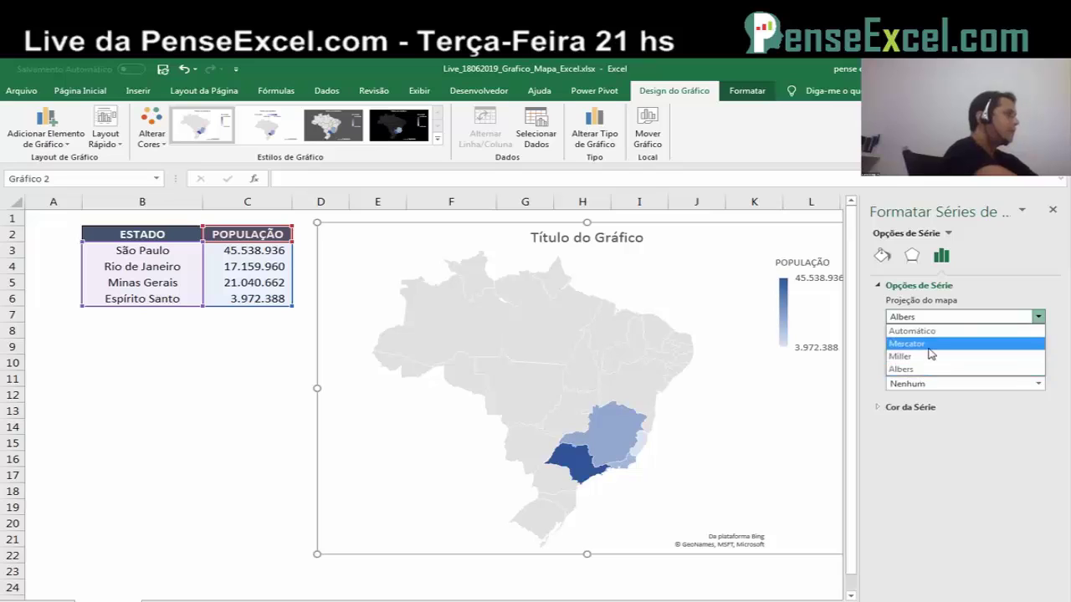
pyautogui.click(1013, 267)
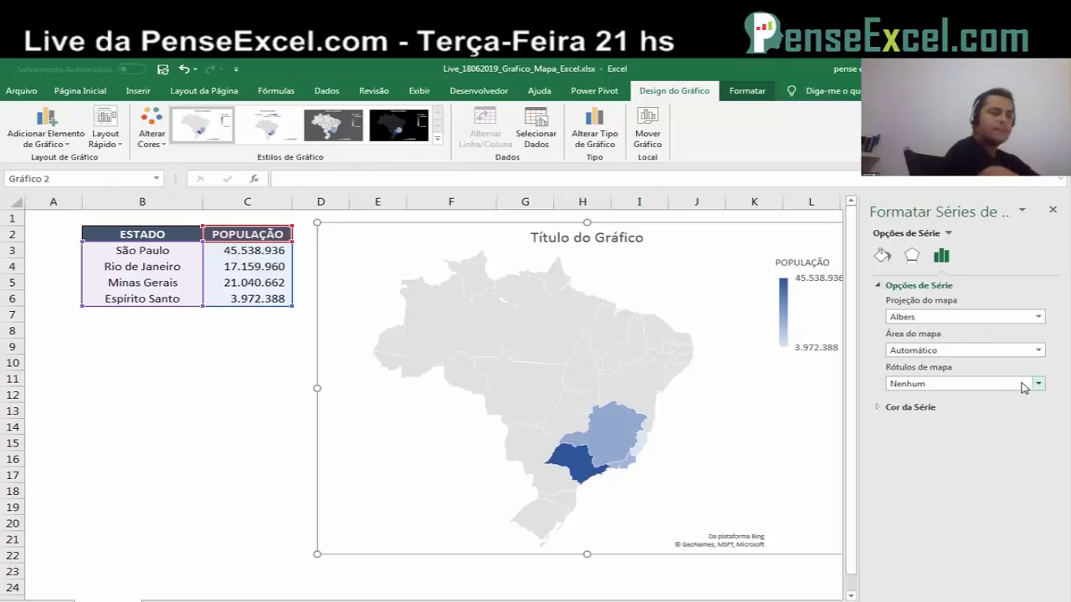
# Step: Try Only regions with data, then Country/Region as the map area
pyautogui.click(943, 351)
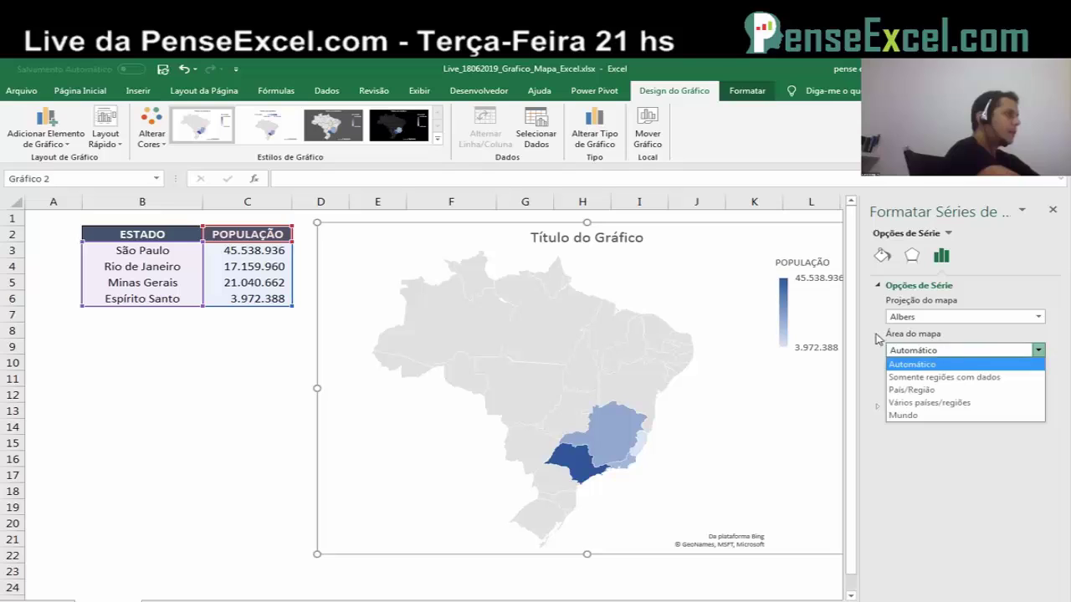
pyautogui.click(927, 351)
pyautogui.click(926, 352)
pyautogui.click(932, 377)
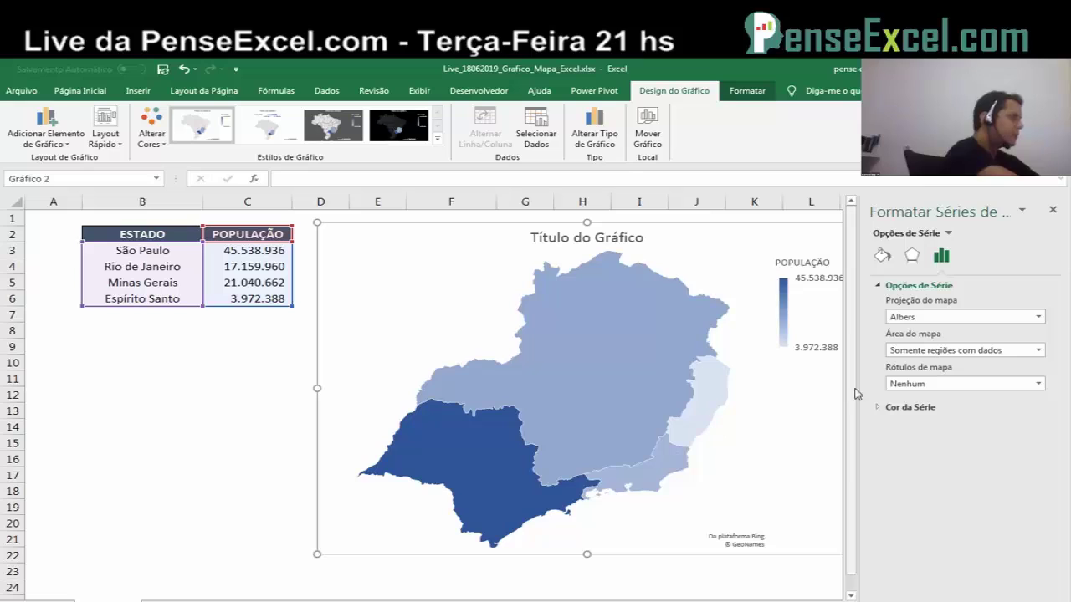
pyautogui.click(903, 350)
pyautogui.click(924, 388)
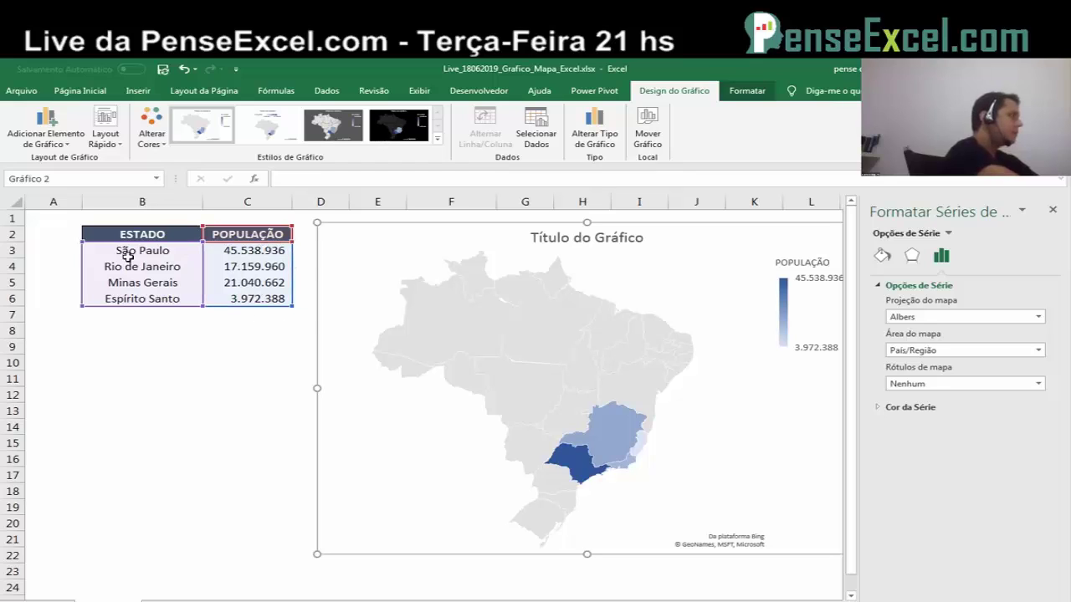
# Step: Try Multiple countries and World, then return the map area to Only regions with data
pyautogui.click(920, 351)
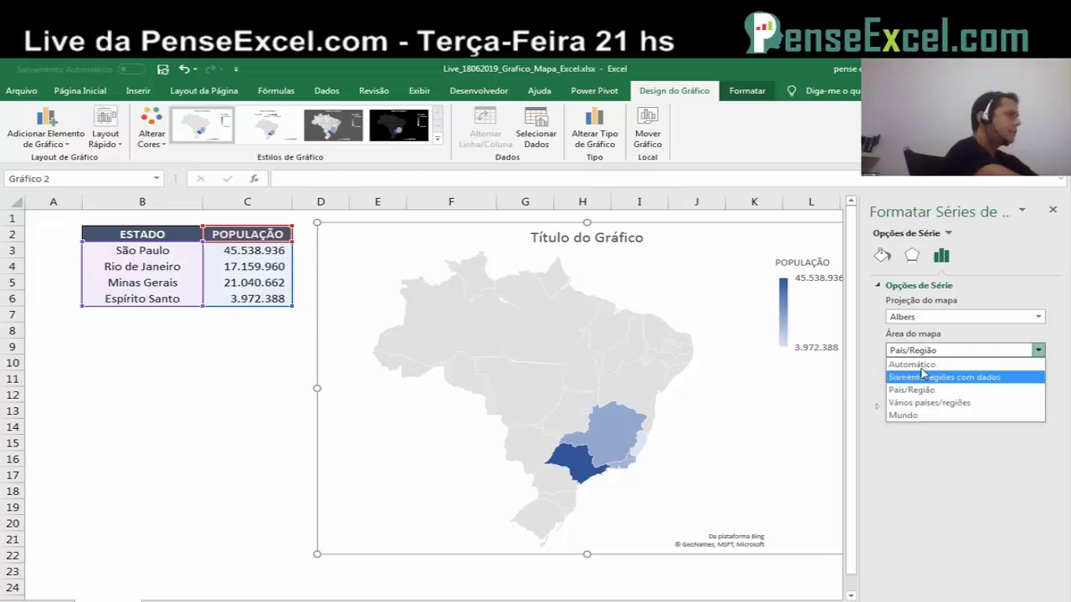
pyautogui.click(925, 407)
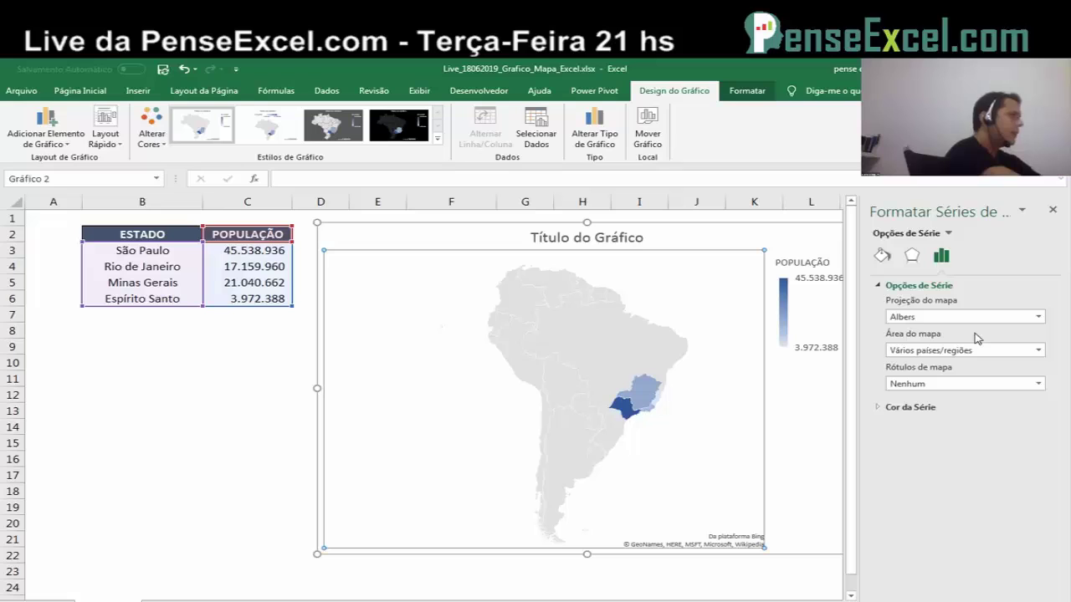
pyautogui.click(955, 349)
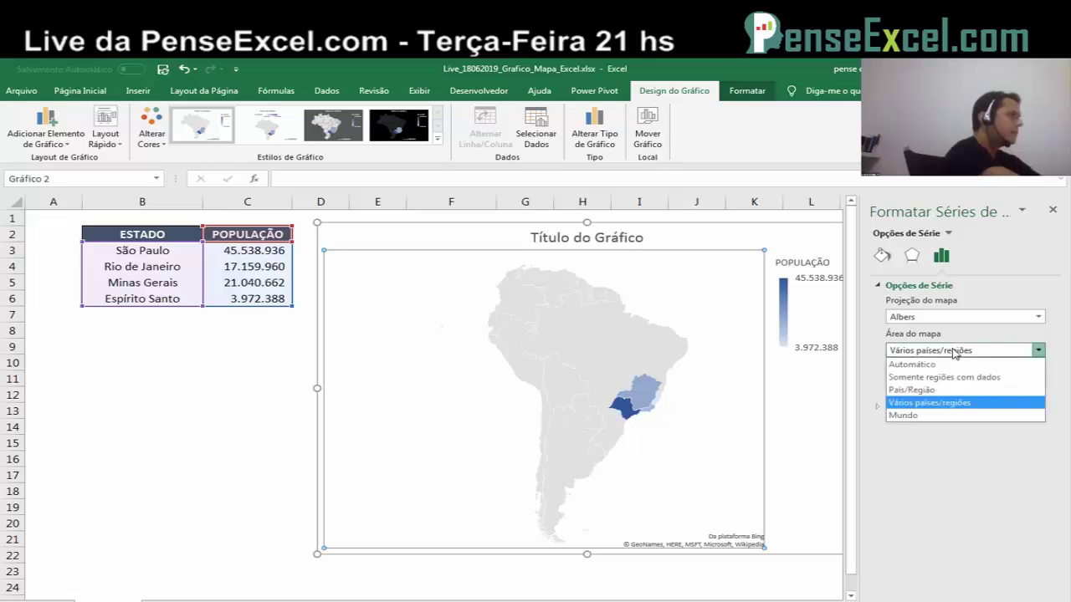
pyautogui.click(944, 416)
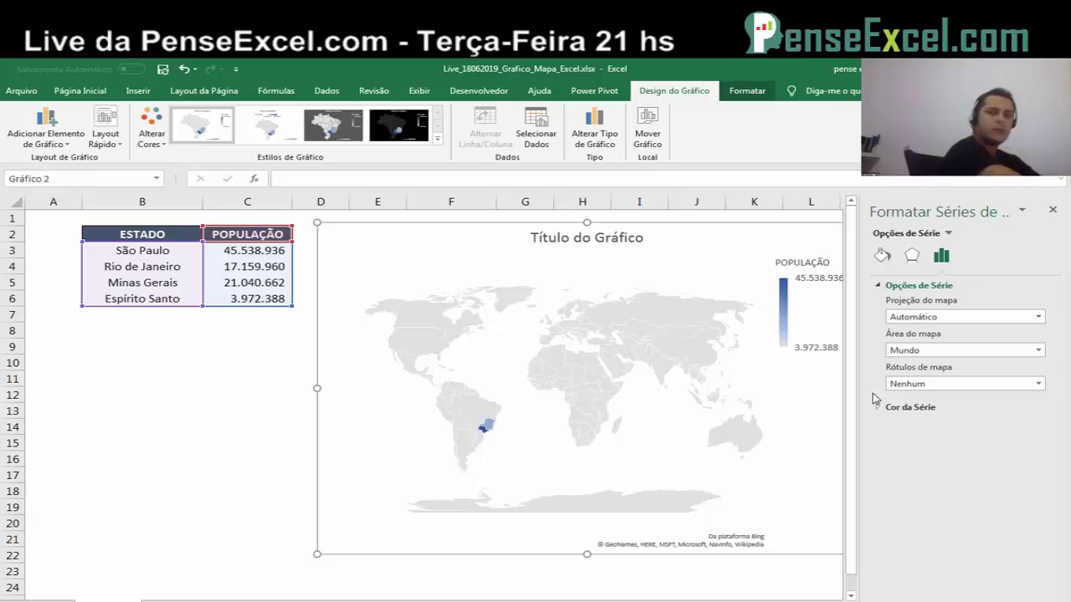
pyautogui.click(936, 352)
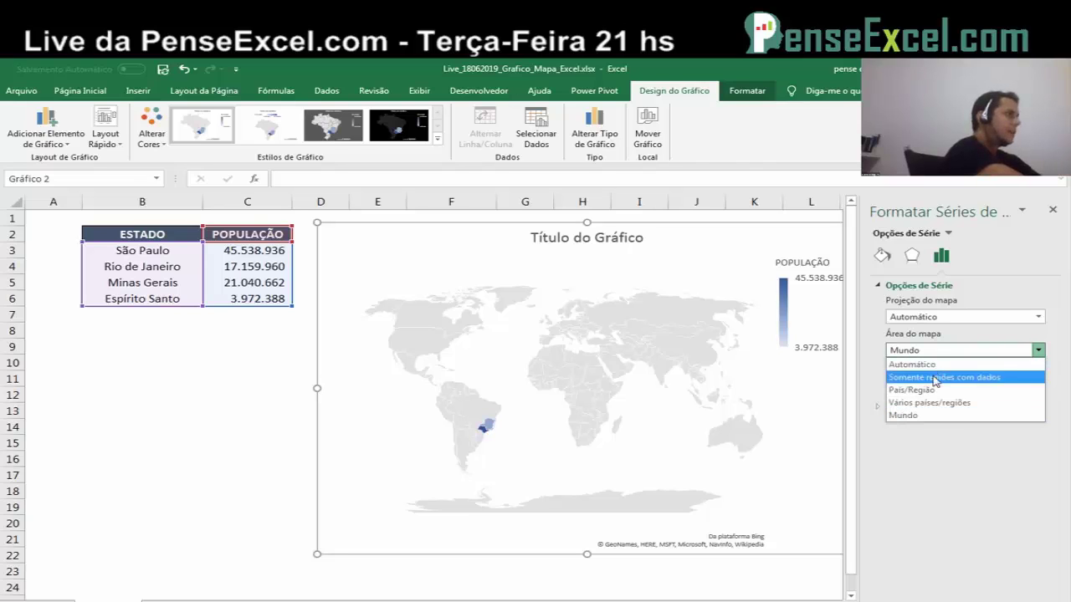
pyautogui.click(970, 378)
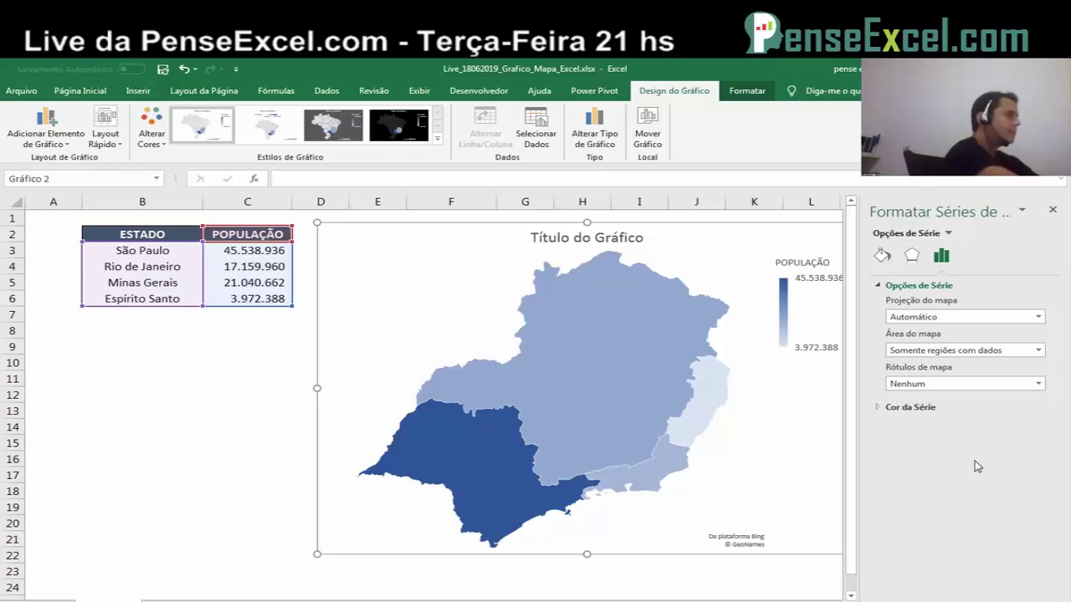
# Step: Set map labels to best fit, then to Show all state names
pyautogui.click(937, 384)
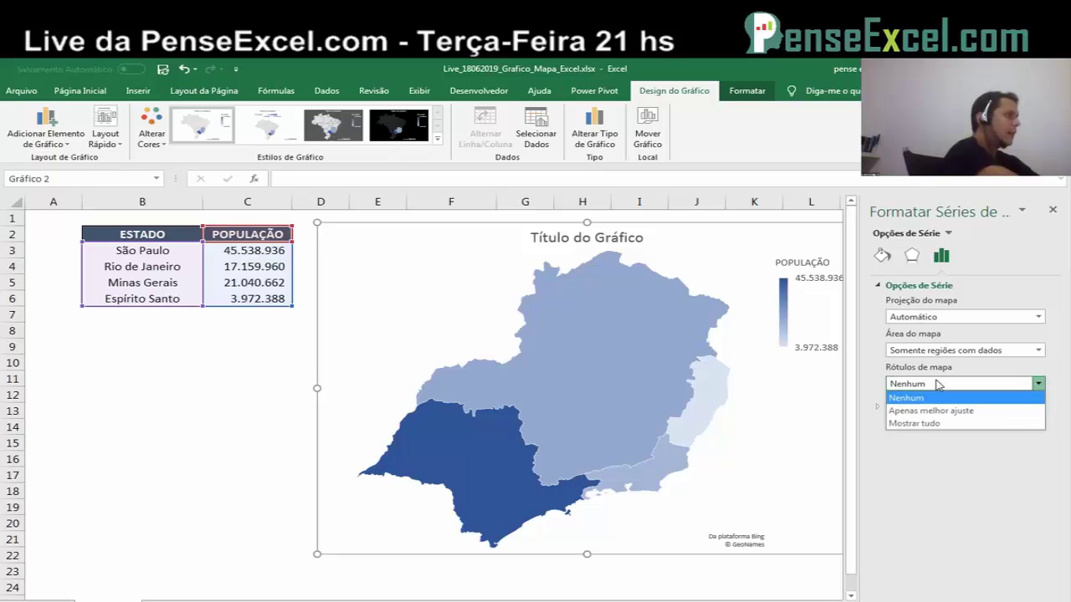
pyautogui.click(948, 411)
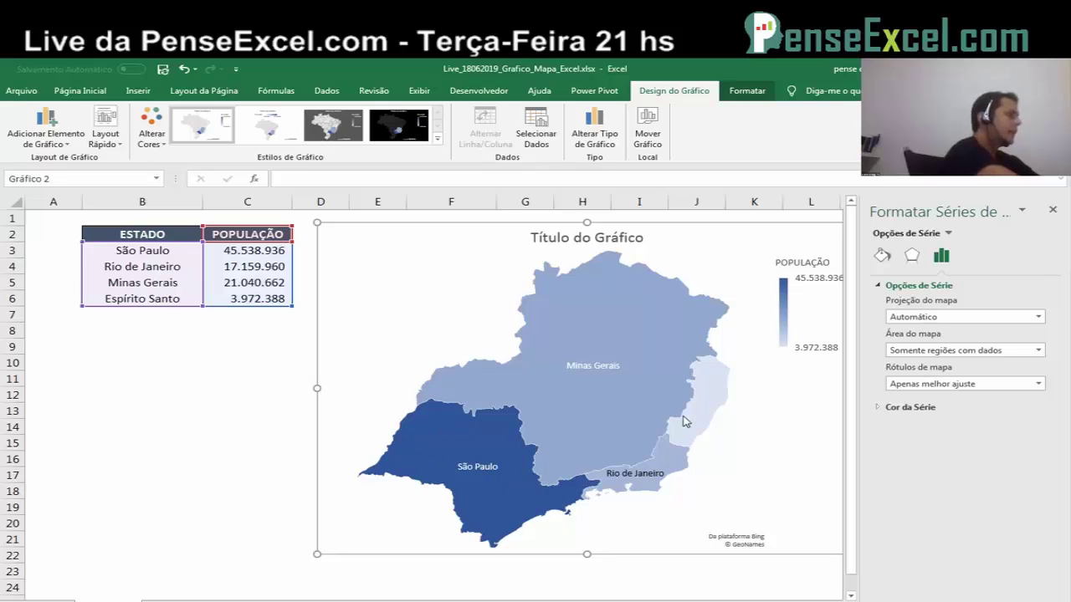
pyautogui.click(949, 350)
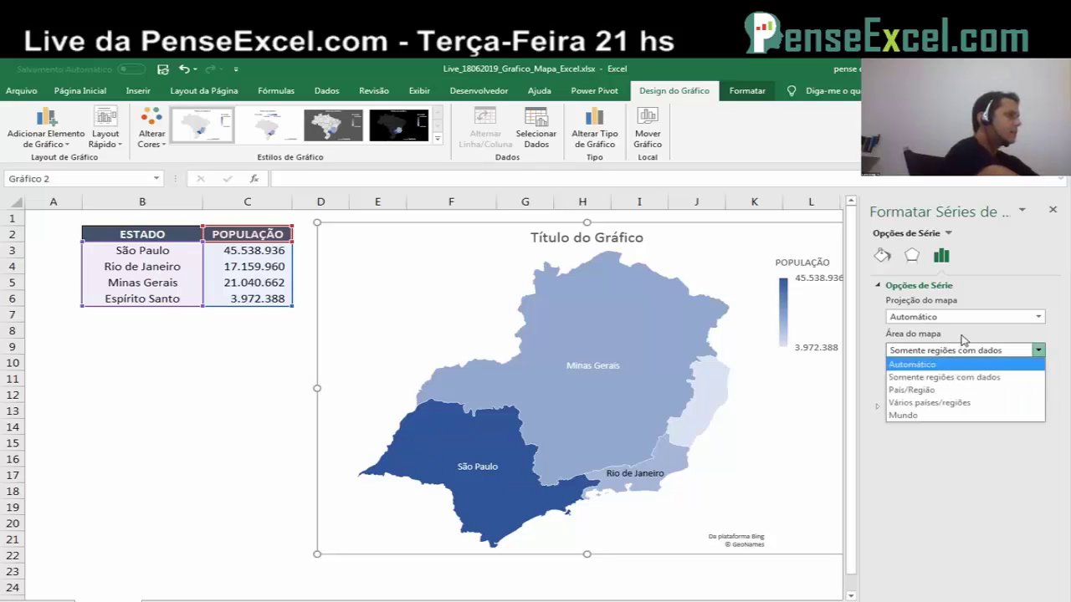
pyautogui.click(937, 377)
pyautogui.click(937, 384)
pyautogui.click(920, 421)
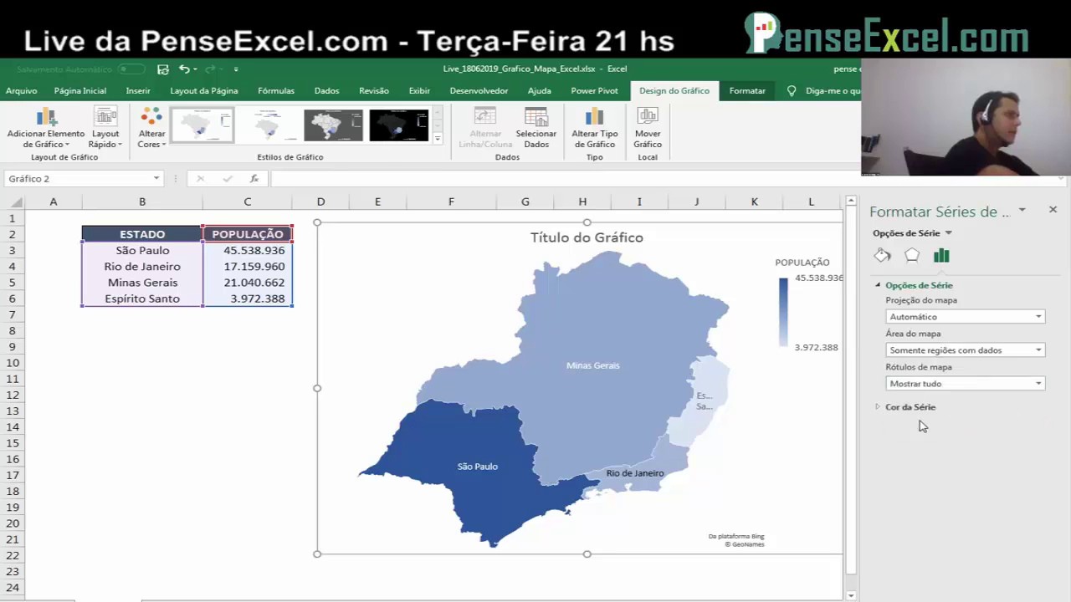
# Step: Check the Espírito Santo label and keep map labels on Show all
pyautogui.click(712, 413)
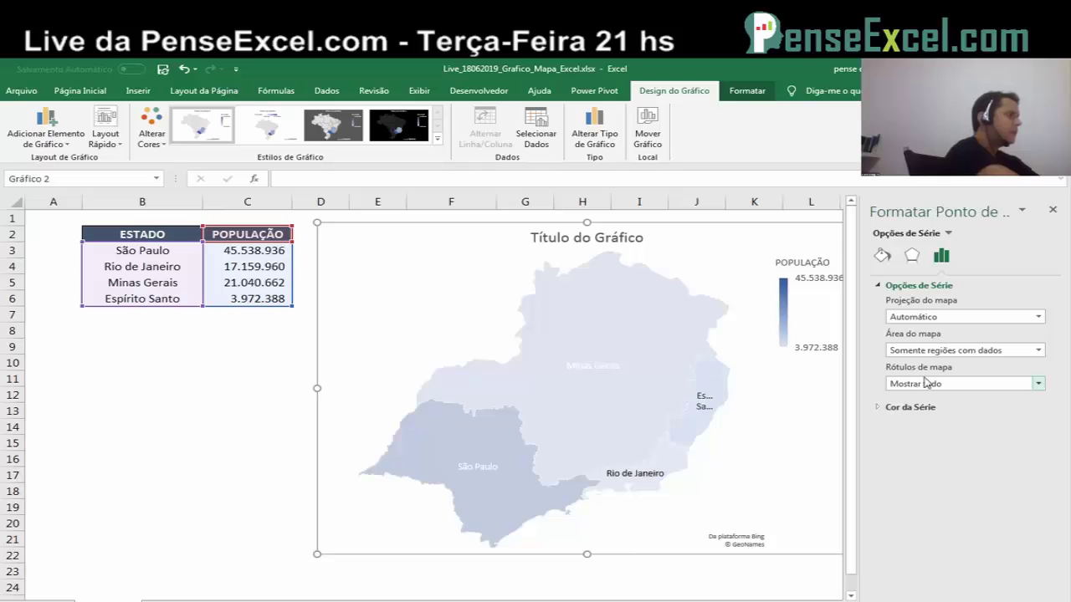
pyautogui.click(273, 381)
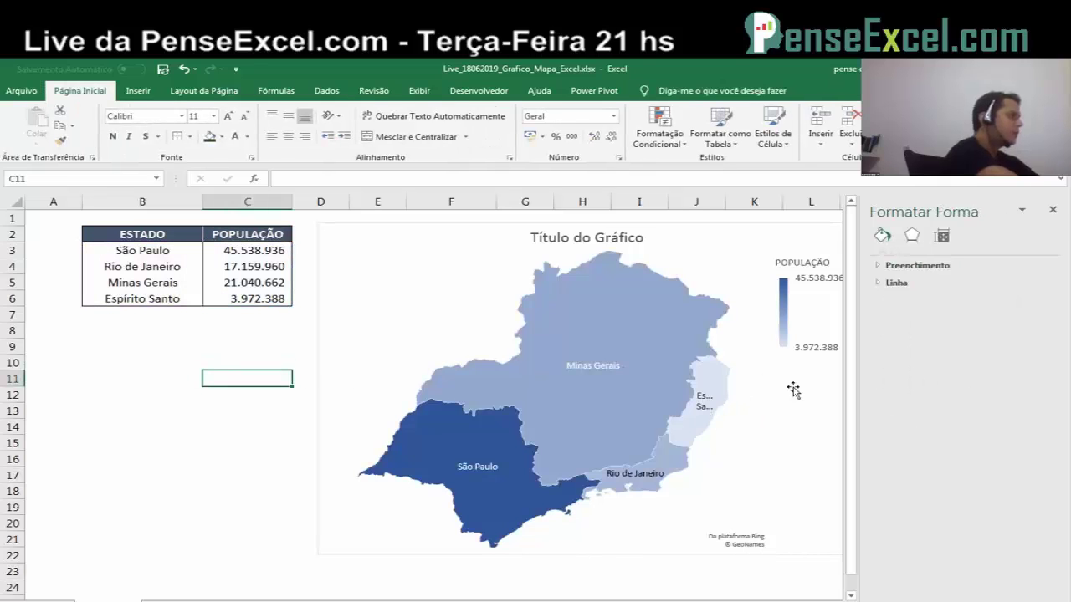
pyautogui.click(644, 410)
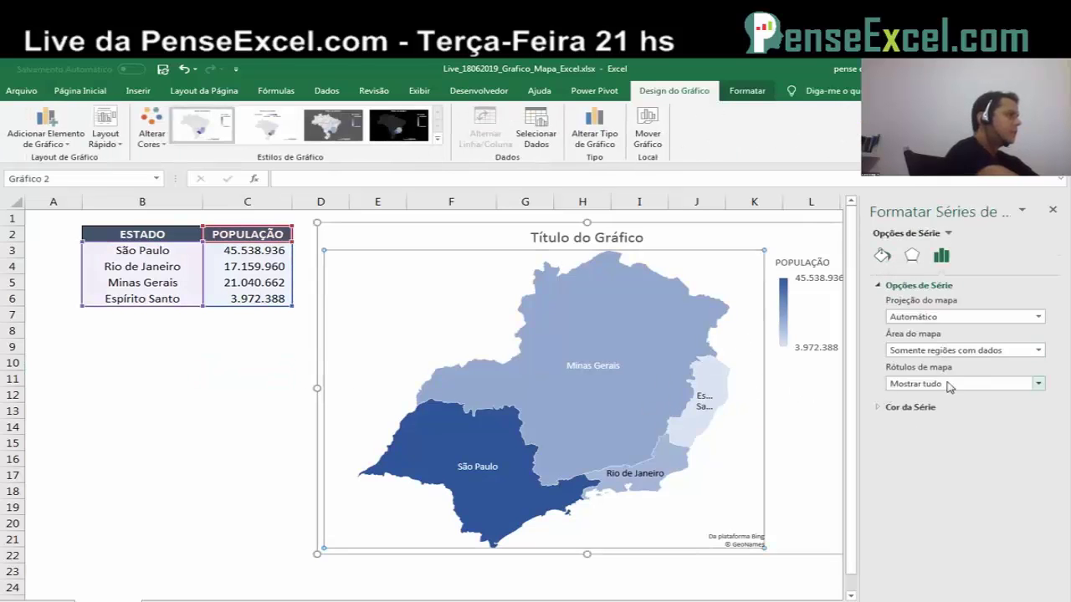
pyautogui.click(951, 384)
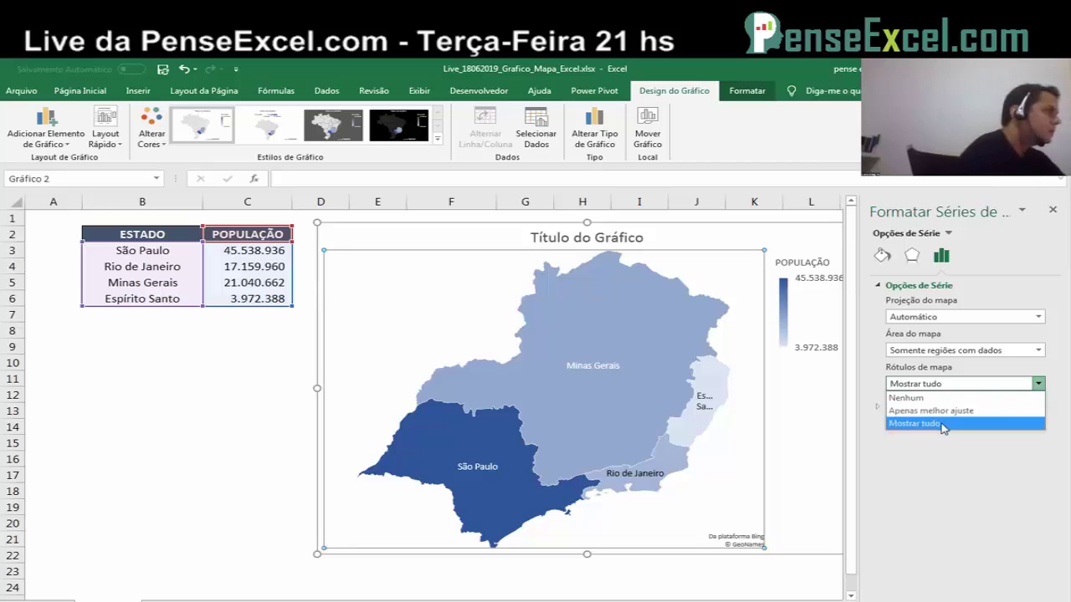
pyautogui.click(942, 424)
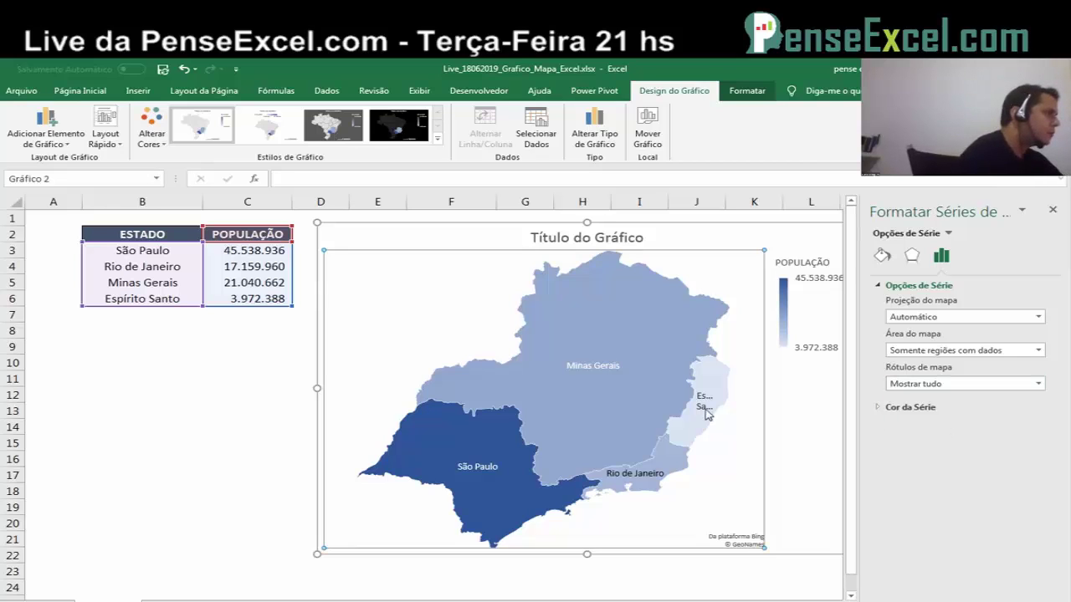
pyautogui.click(706, 410)
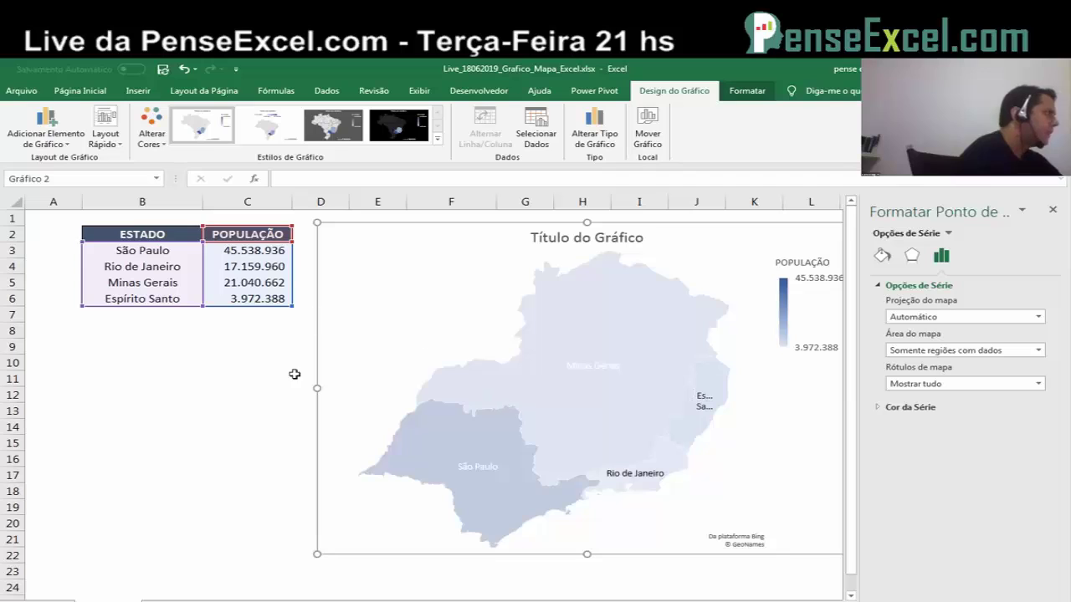
pyautogui.click(251, 443)
# Step: Close the Format pane and enlarge the chart toward column N, row 24
pyautogui.click(1056, 209)
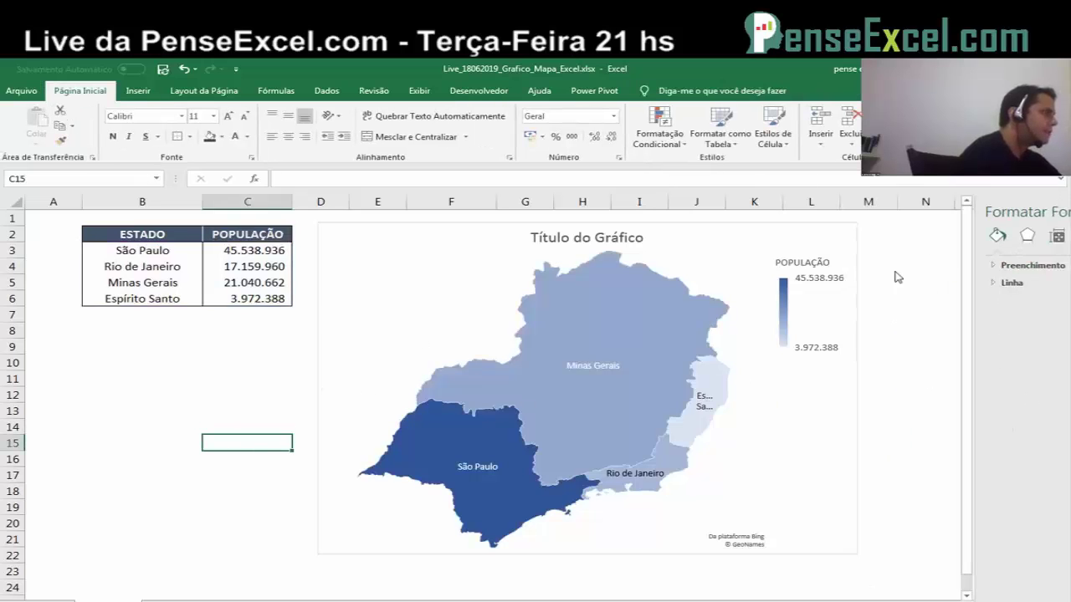
pyautogui.click(769, 486)
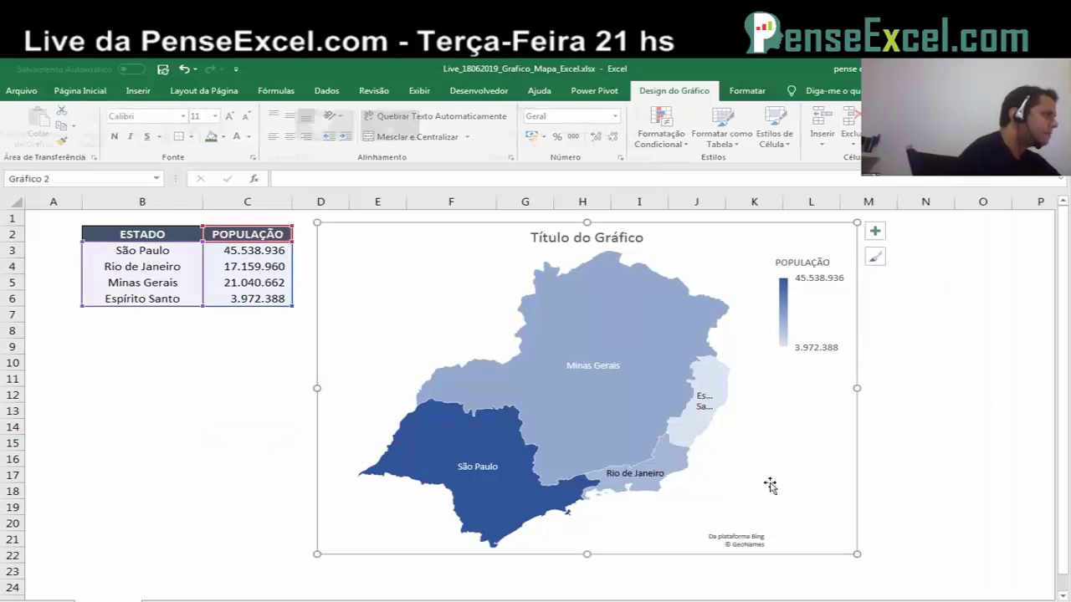
pyautogui.moveTo(857, 554); pyautogui.dragTo(923, 588)
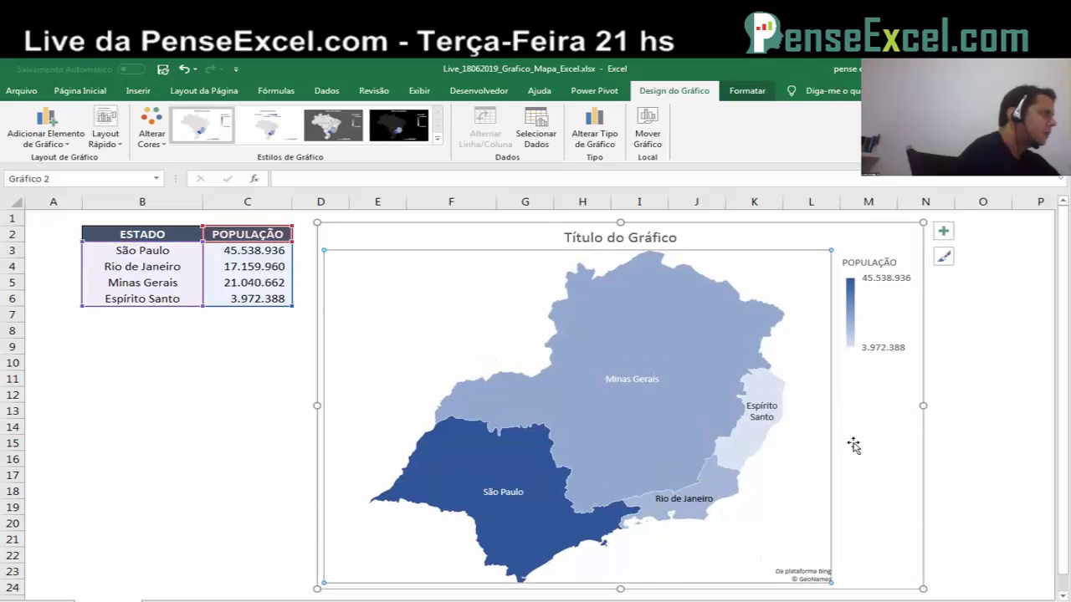
pyautogui.click(974, 427)
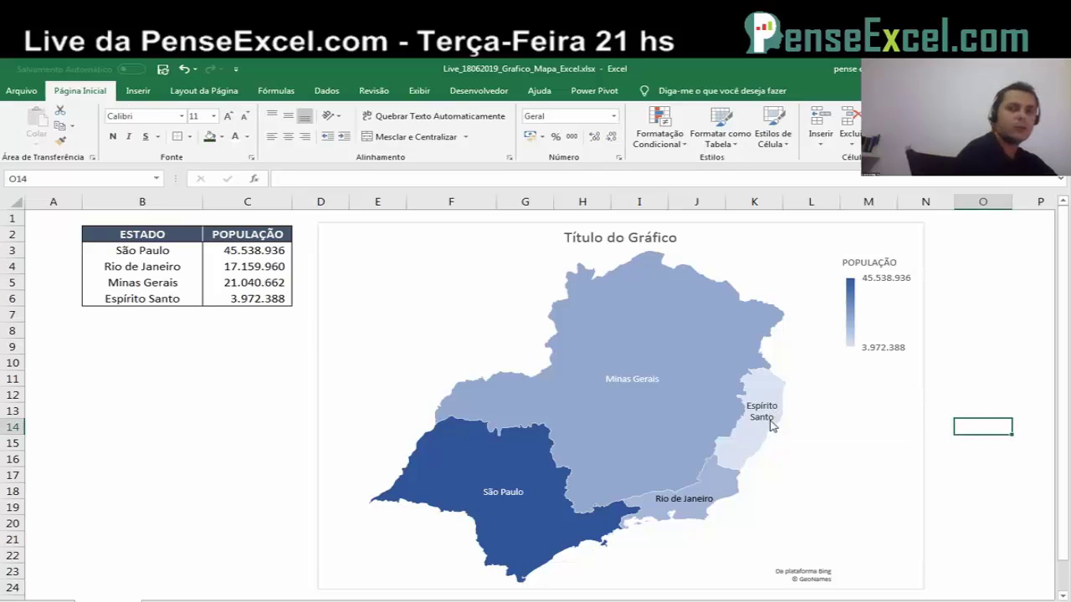
pyautogui.rightClick(643, 420)
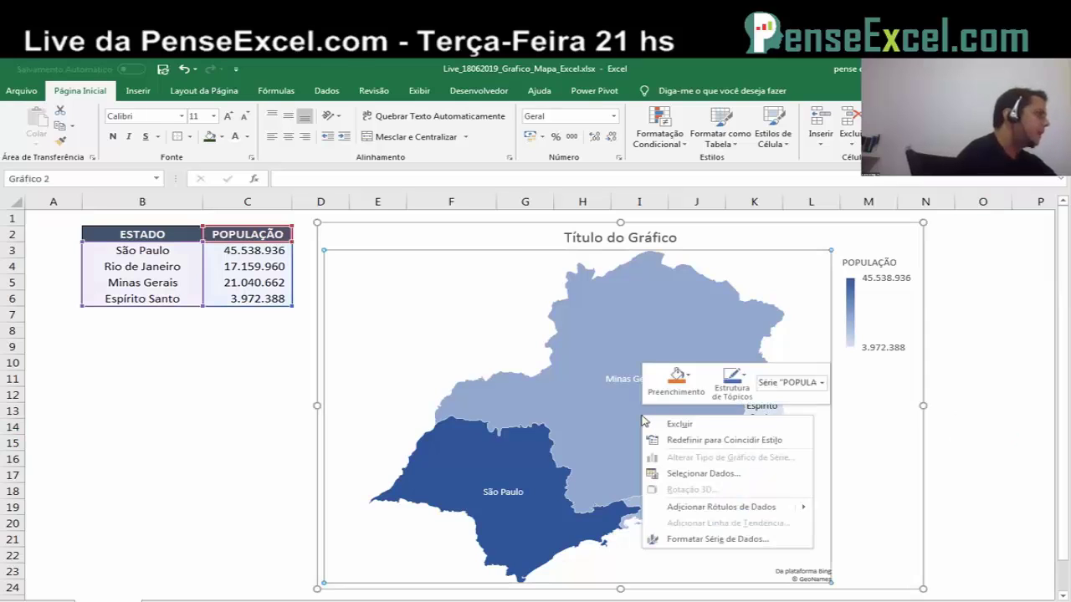
pyautogui.click(740, 511)
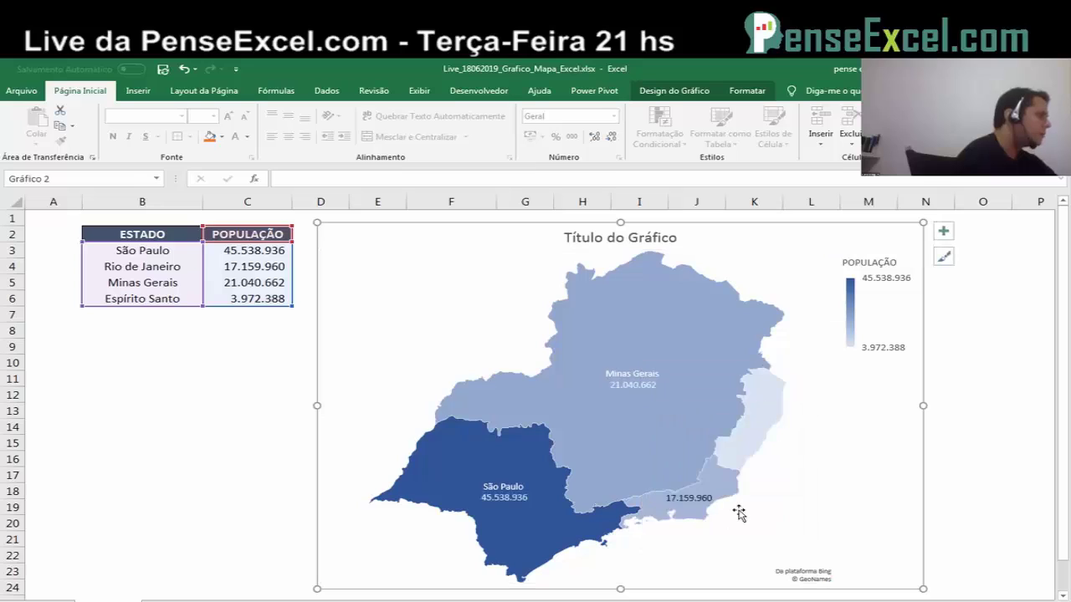
pyautogui.click(975, 473)
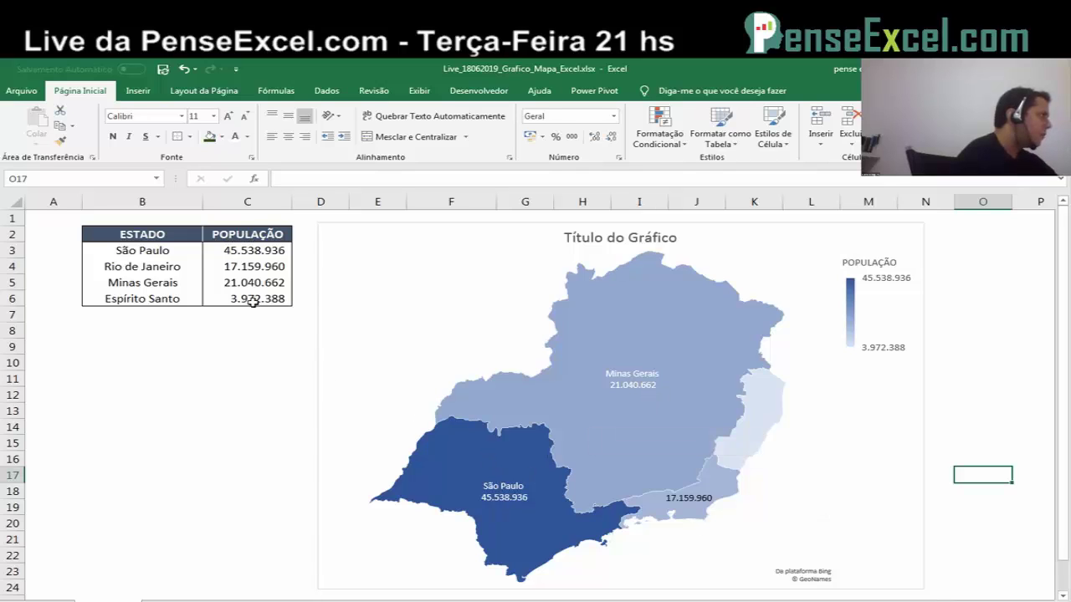
pyautogui.click(771, 430)
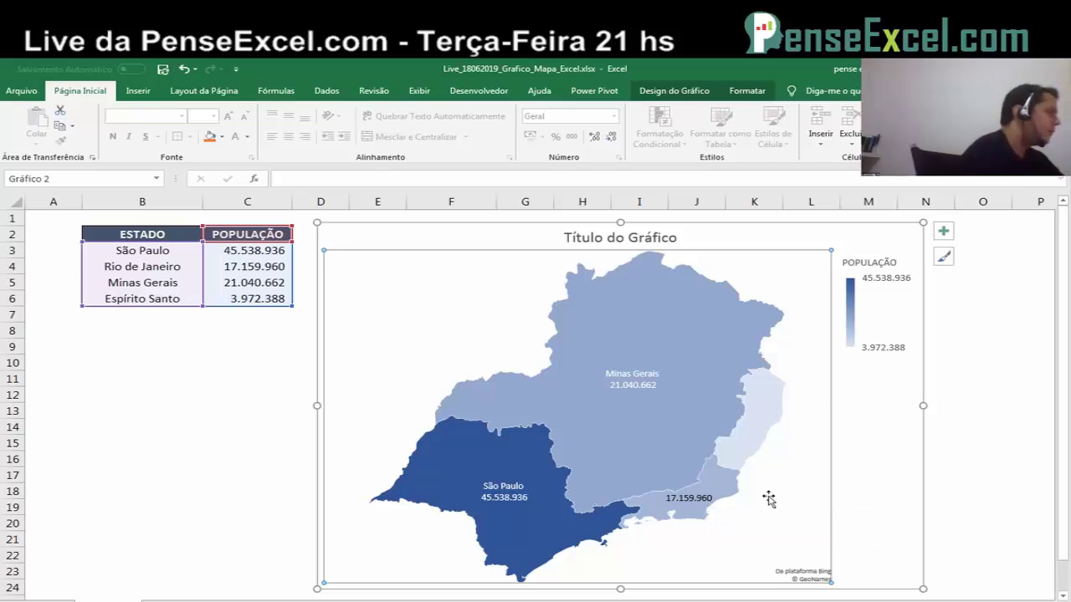
pyautogui.rightClick(637, 389)
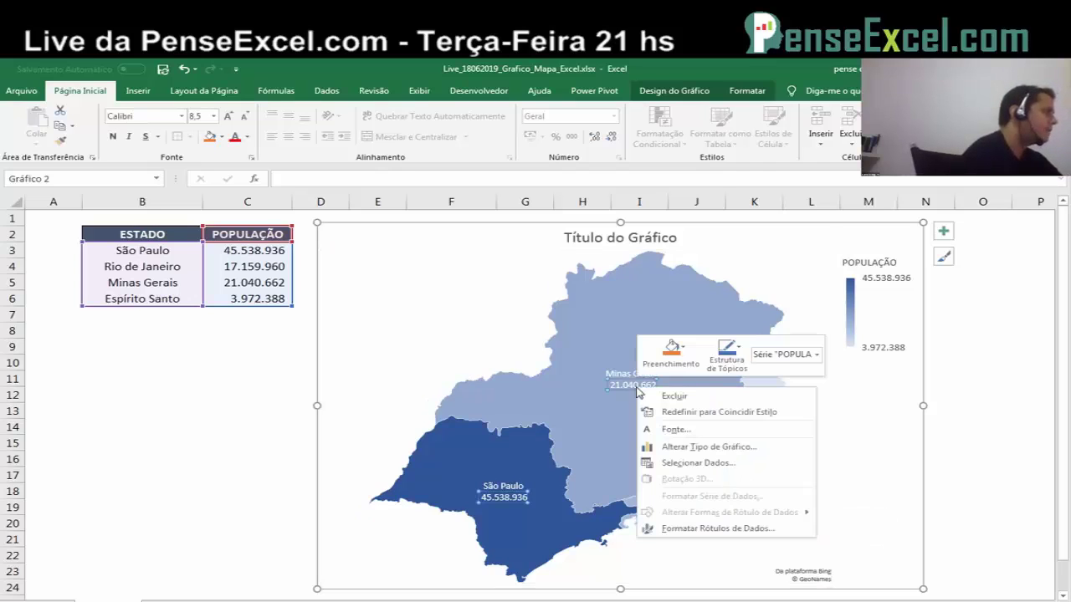
pyautogui.click(699, 528)
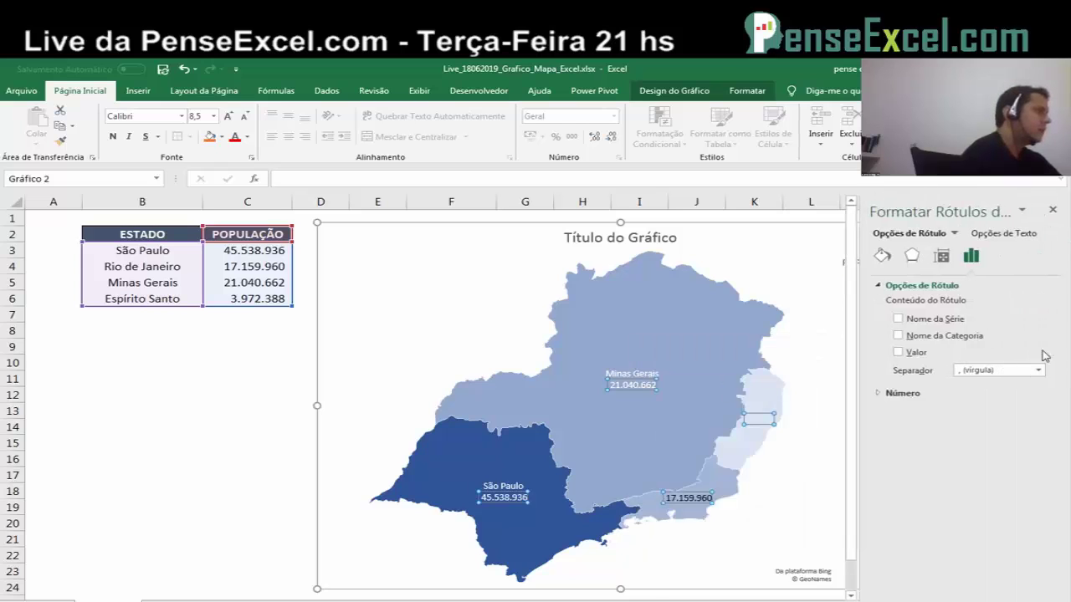
pyautogui.click(762, 600)
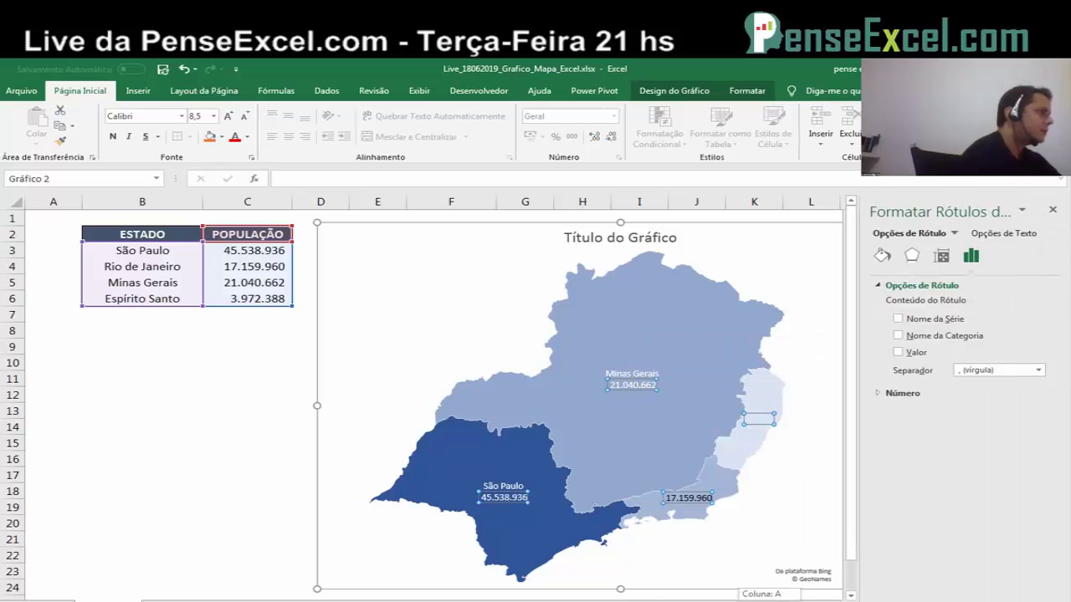
pyautogui.moveTo(761, 596); pyautogui.dragTo(782, 595)
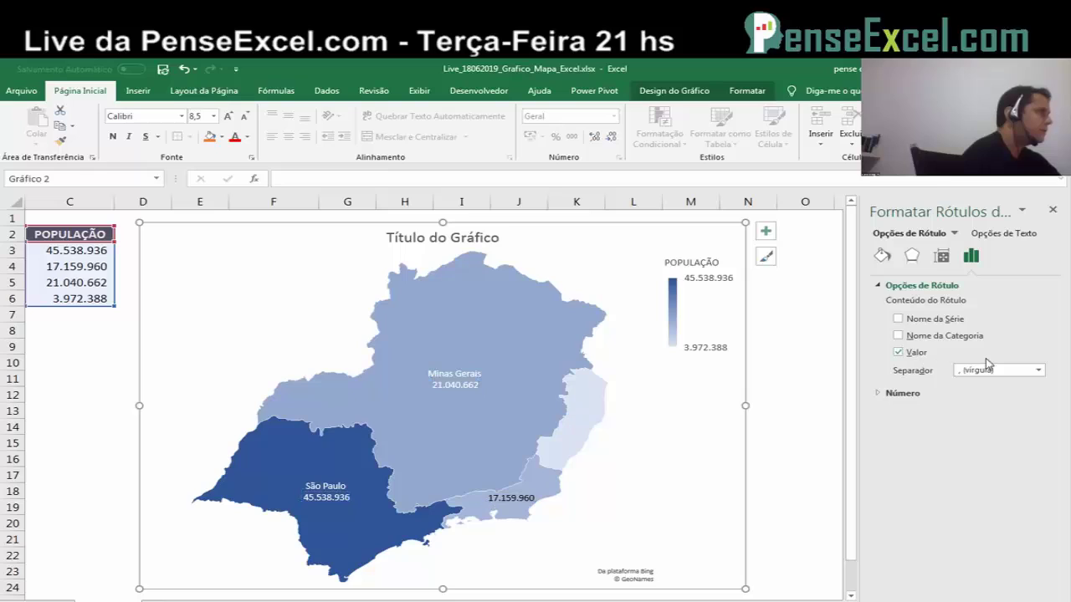
pyautogui.click(897, 353)
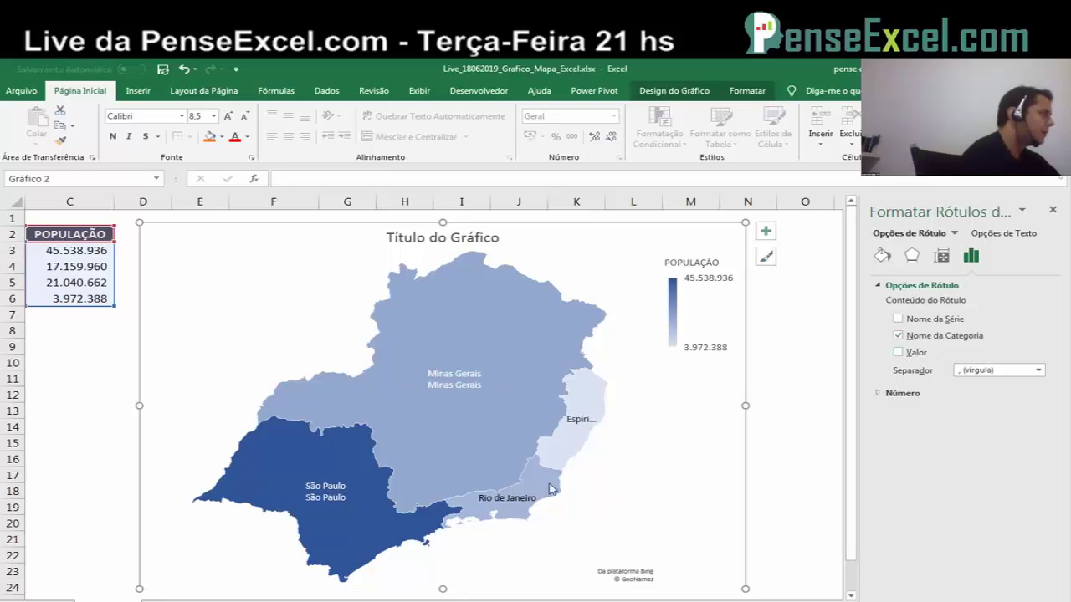
pyautogui.click(899, 335)
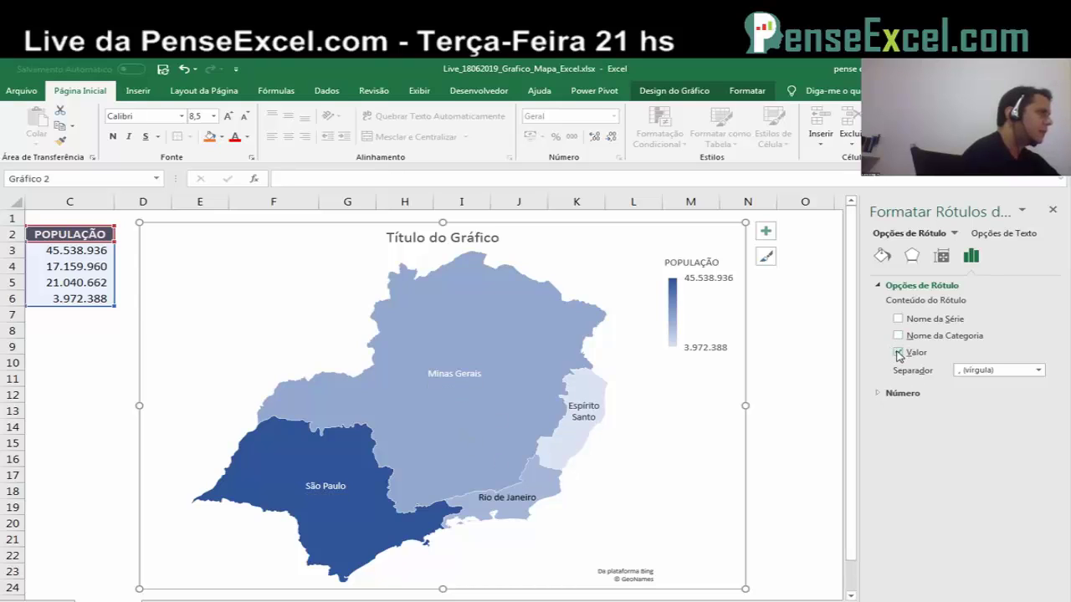
pyautogui.click(898, 353)
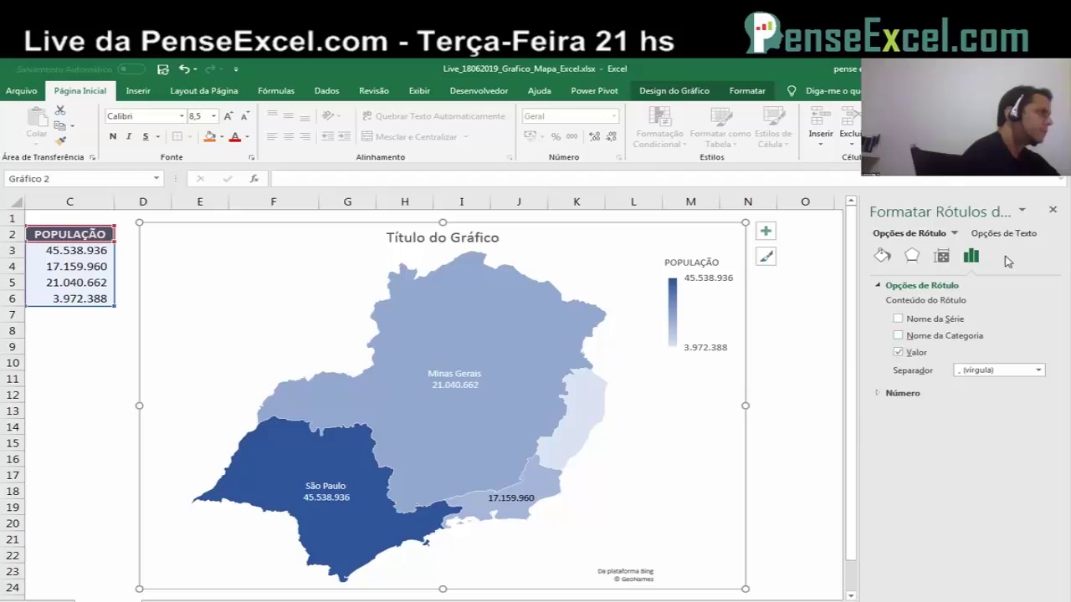
pyautogui.click(1053, 211)
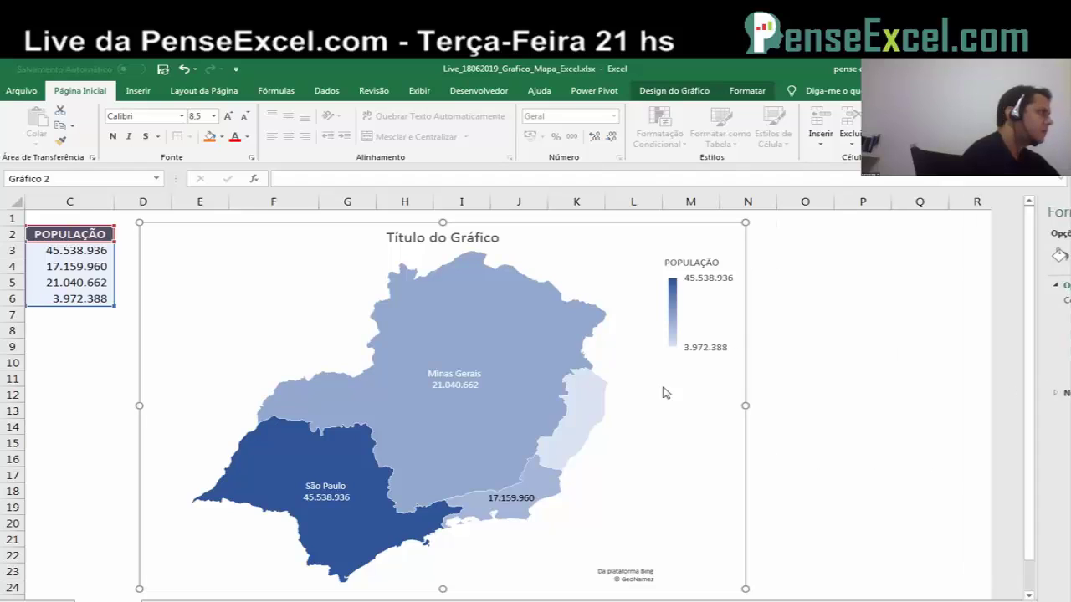
# Step: Set the series Map labels to None and close the Format pane
pyautogui.rightClick(486, 326)
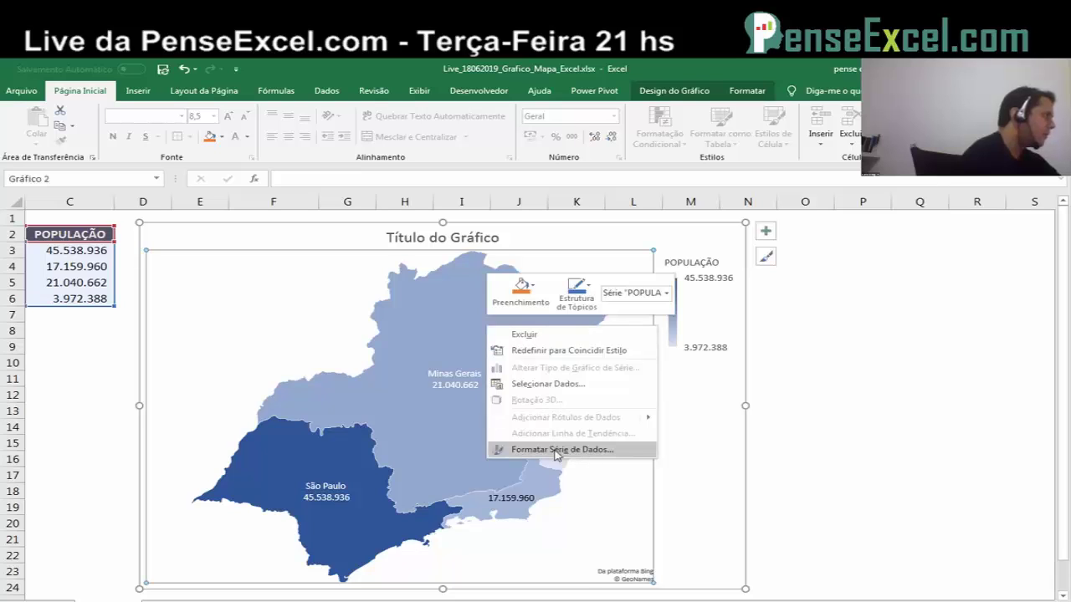
pyautogui.click(557, 451)
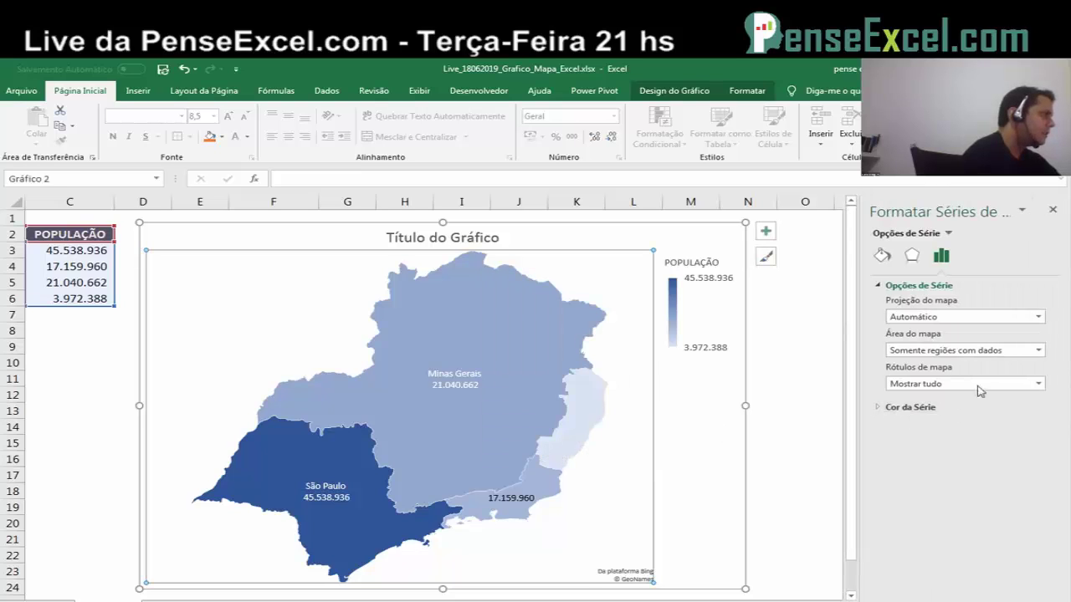
pyautogui.click(1038, 383)
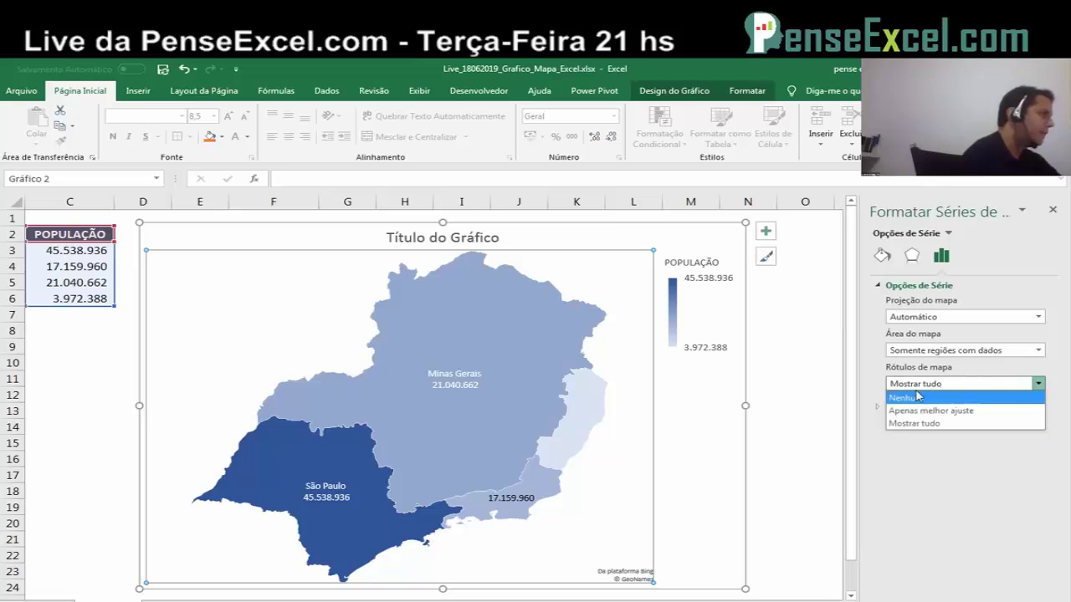
pyautogui.click(918, 396)
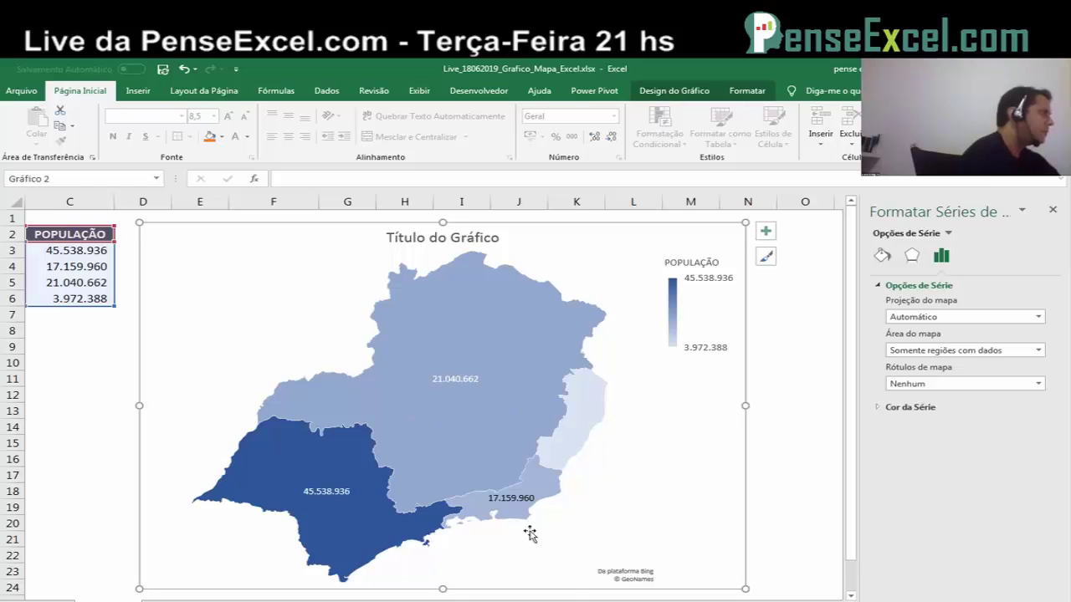
pyautogui.moveTo(571, 595); pyautogui.dragTo(561, 598)
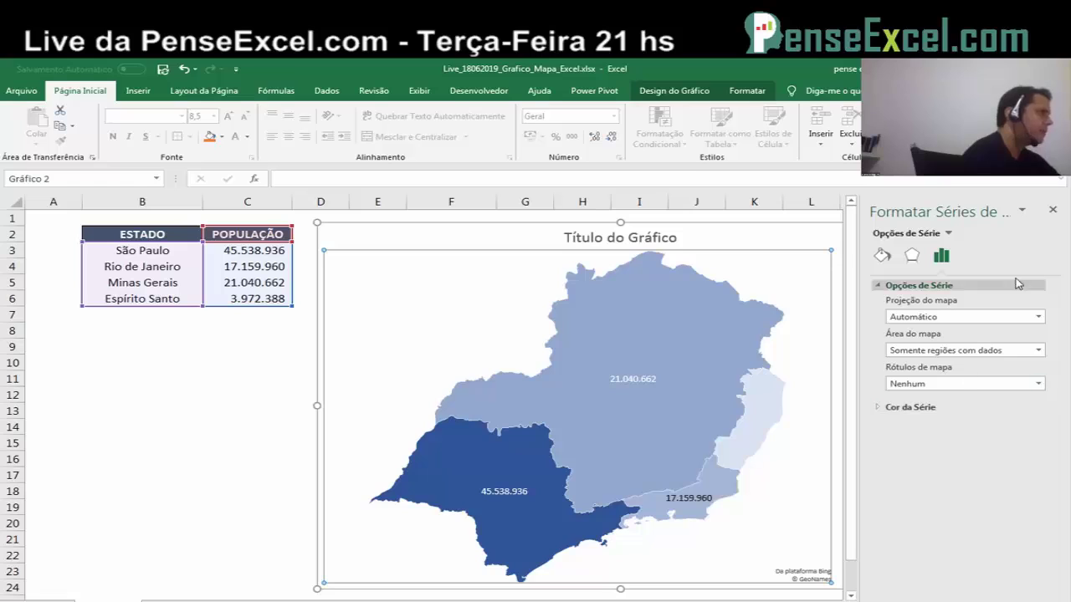
pyautogui.click(1052, 209)
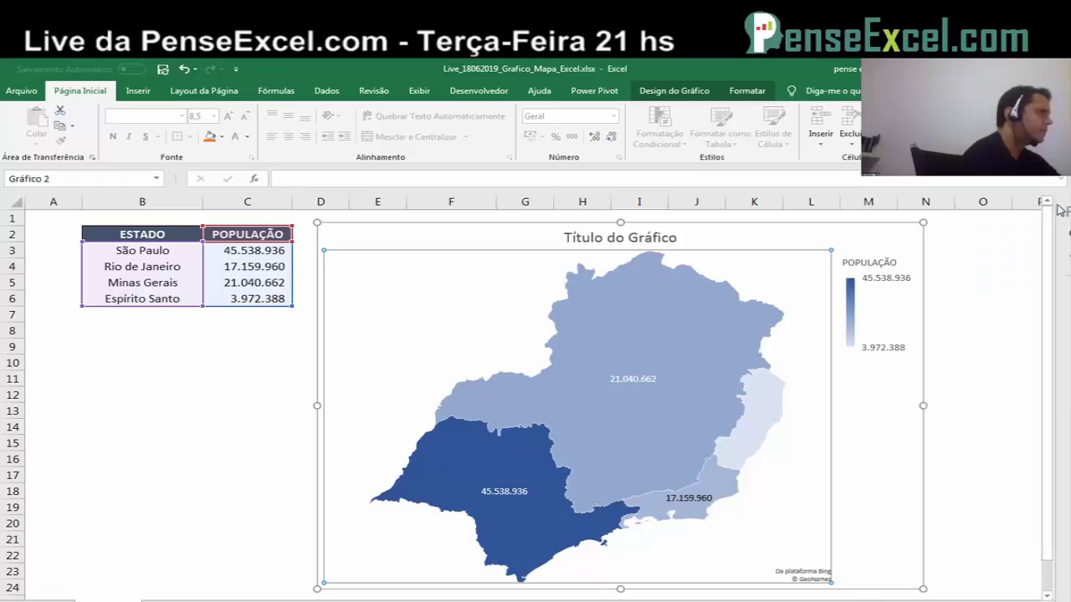
# Step: Set the map's population data labels to font size 6
pyautogui.click(755, 420)
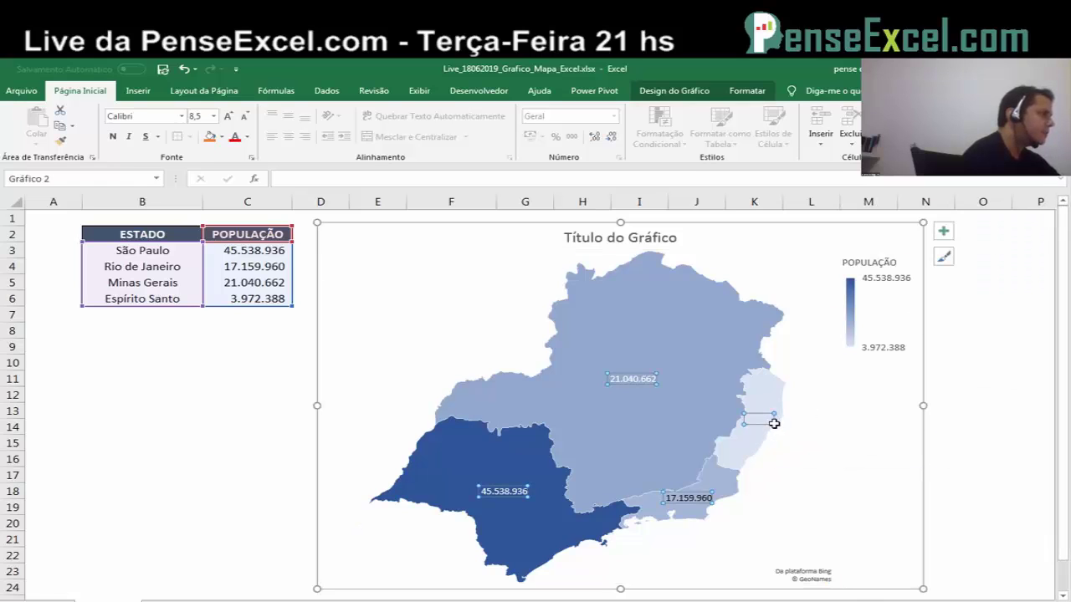
pyautogui.moveTo(745, 414)
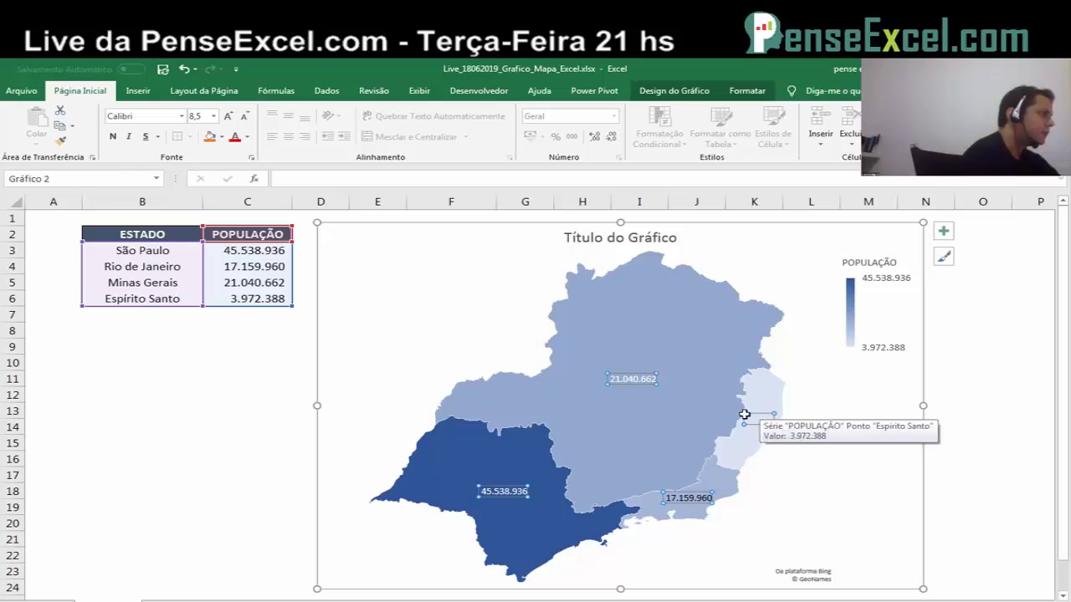
pyautogui.click(753, 418)
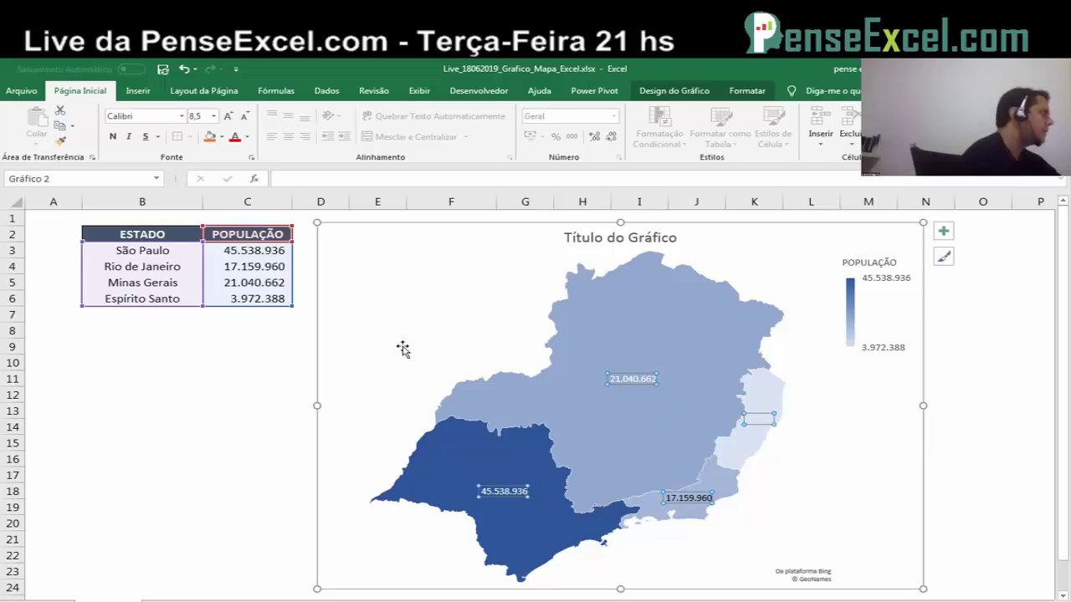
pyautogui.click(196, 116)
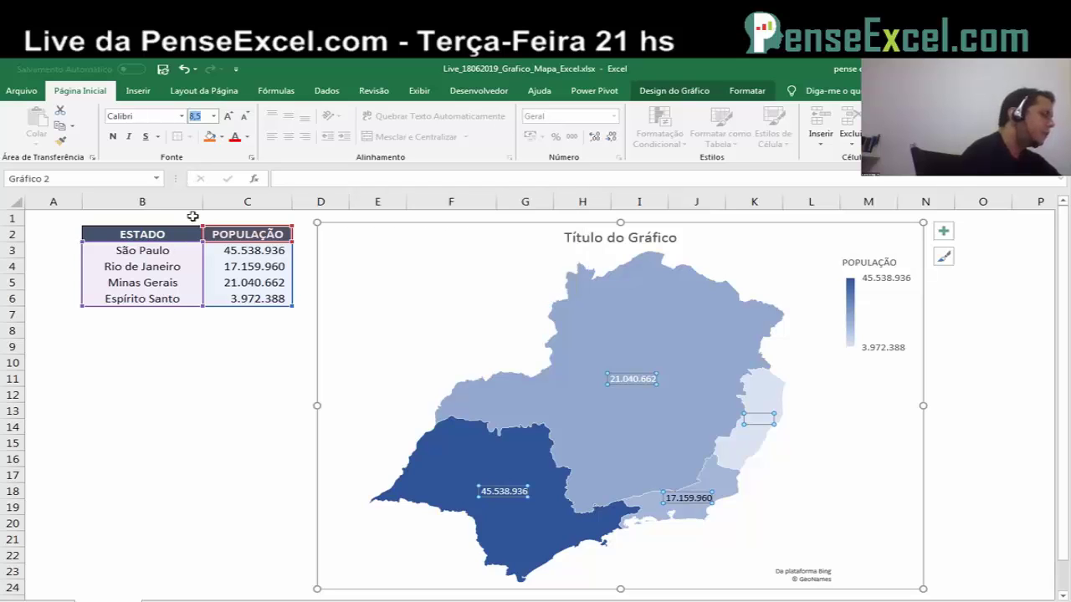
pyautogui.write('6')
pyautogui.press('Return')
pyautogui.click(317, 314)
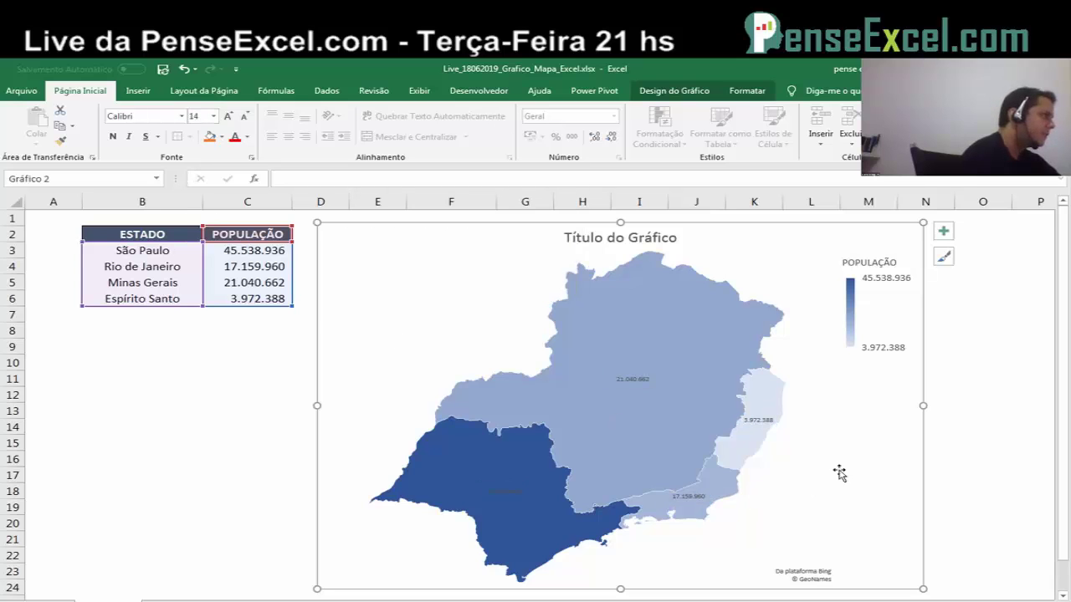
# Step: Colour all the map's data labels white
pyautogui.click(962, 427)
pyautogui.click(758, 420)
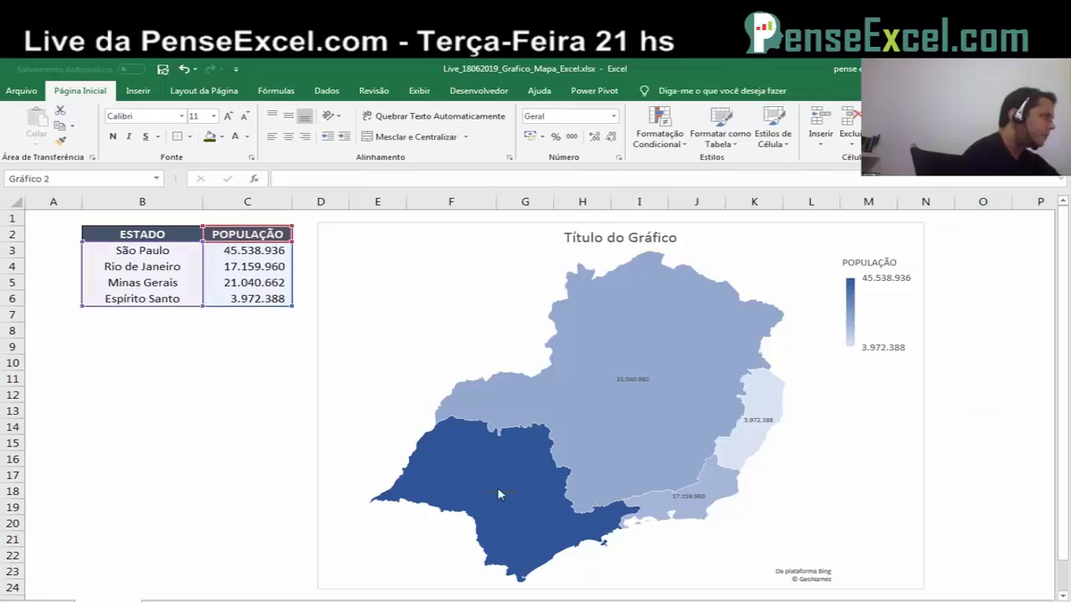
pyautogui.click(247, 137)
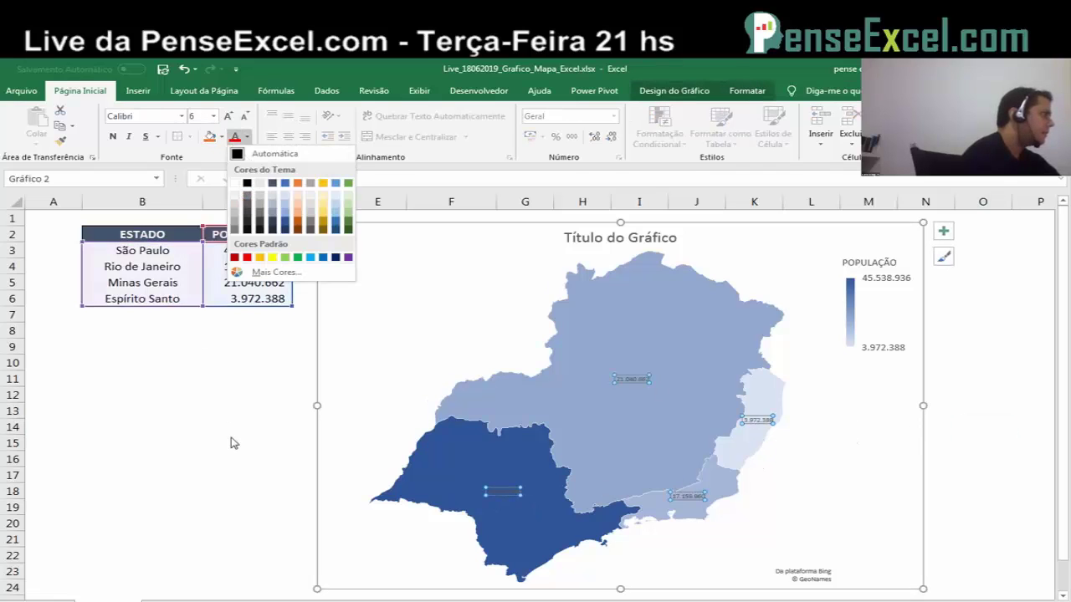
pyautogui.click(234, 182)
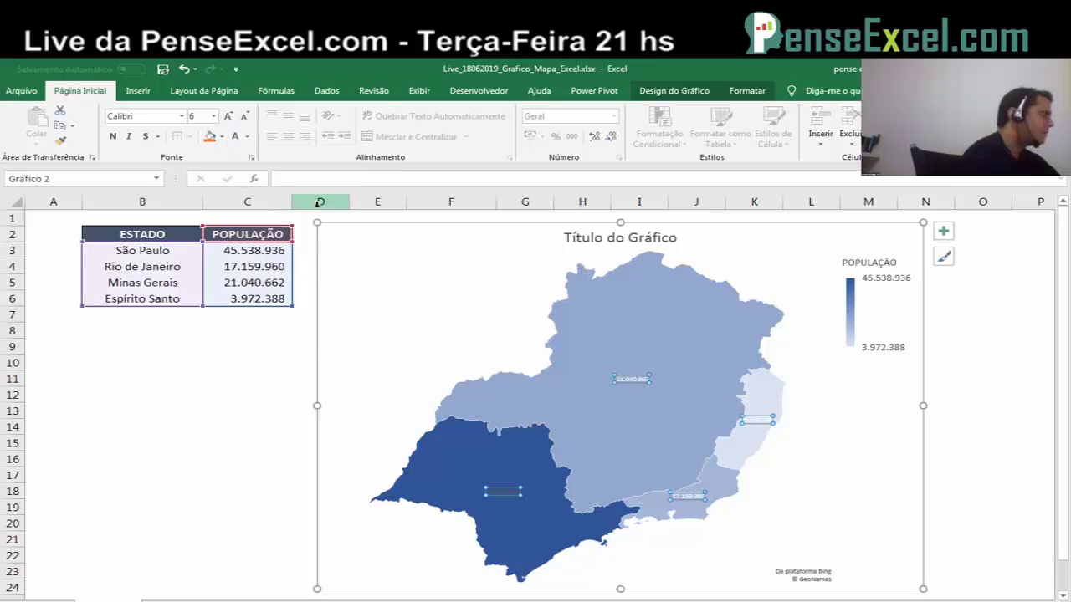
pyautogui.click(247, 443)
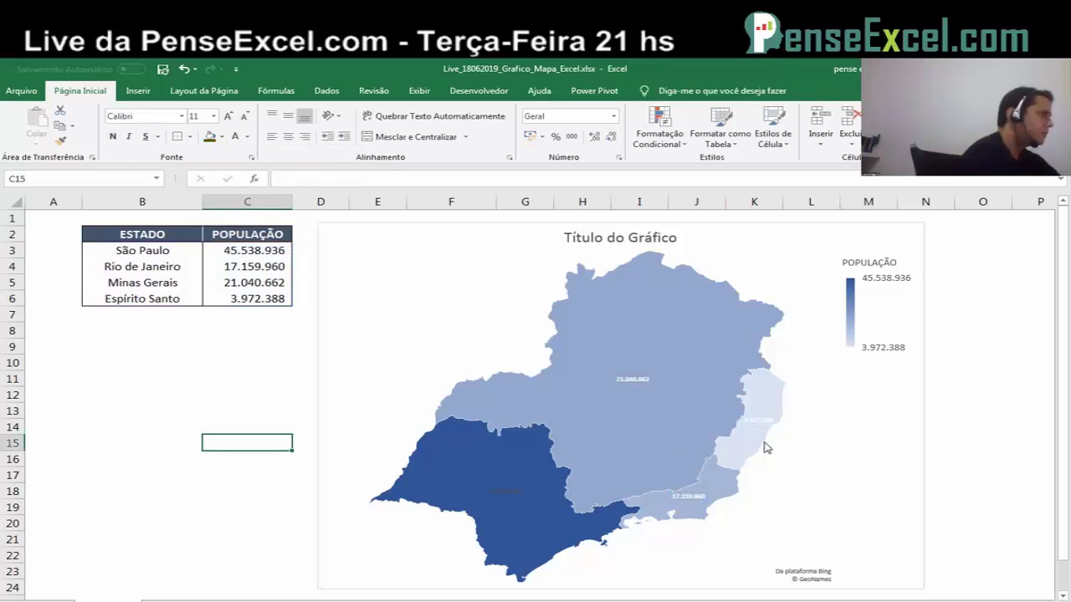
pyautogui.click(755, 416)
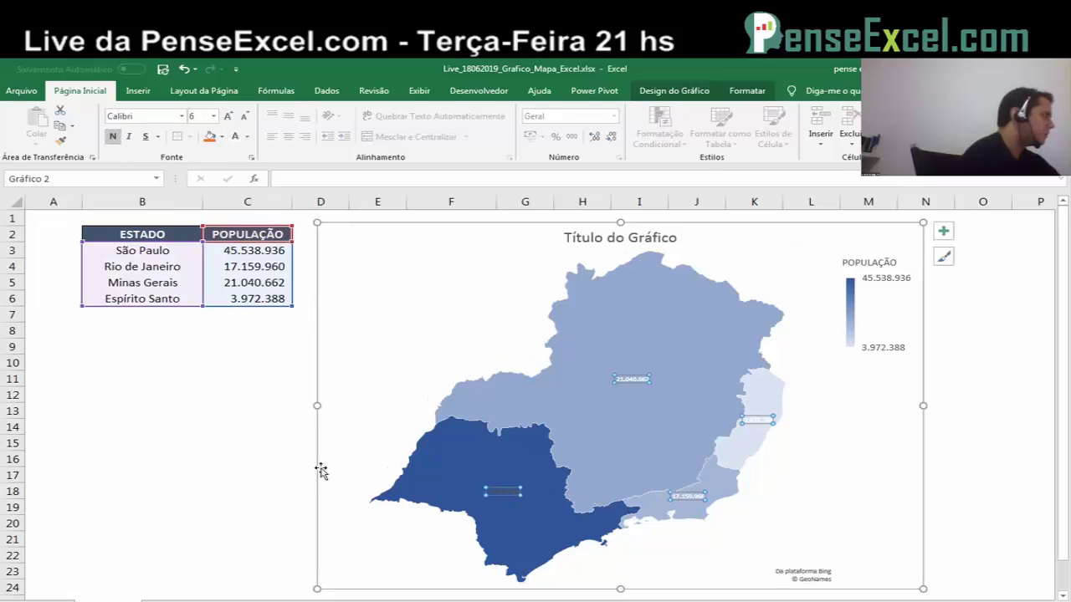
pyautogui.click(308, 490)
# Step: Make the São Paulo data label white
pyautogui.click(502, 490)
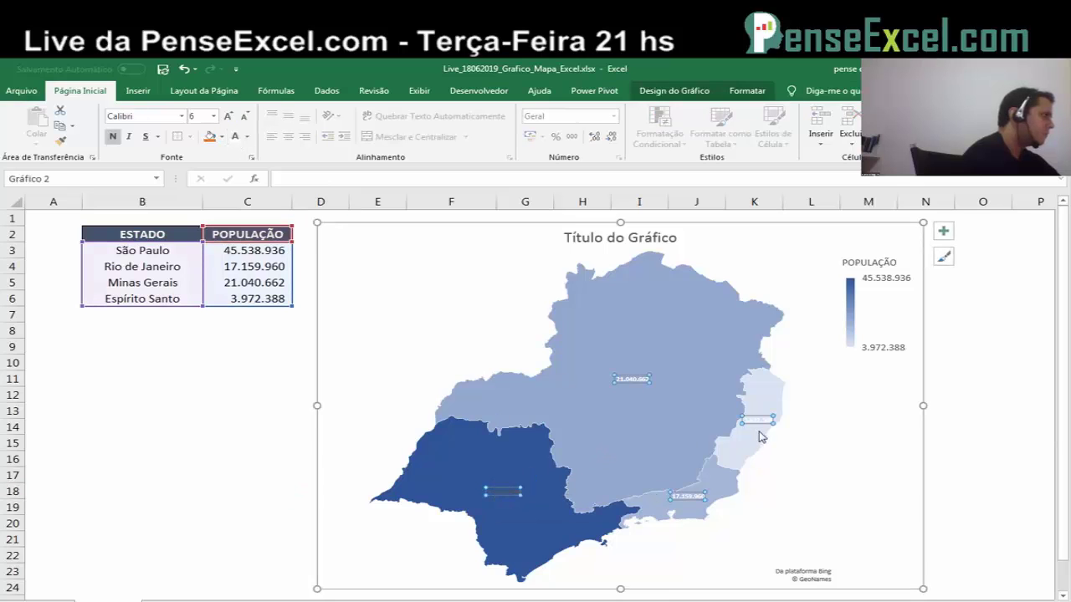
pyautogui.click(498, 488)
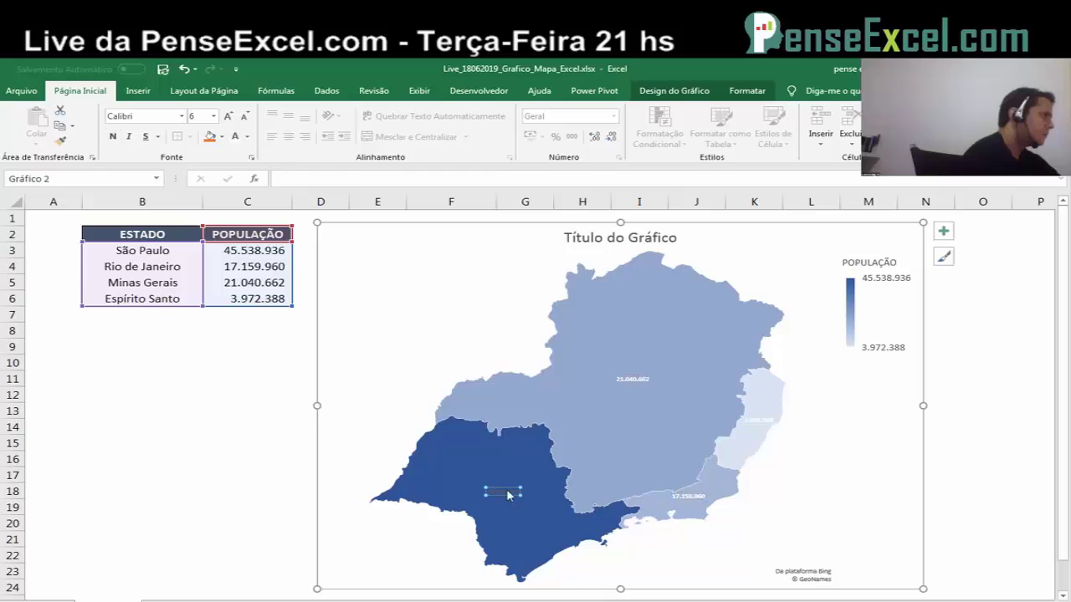
pyautogui.click(235, 136)
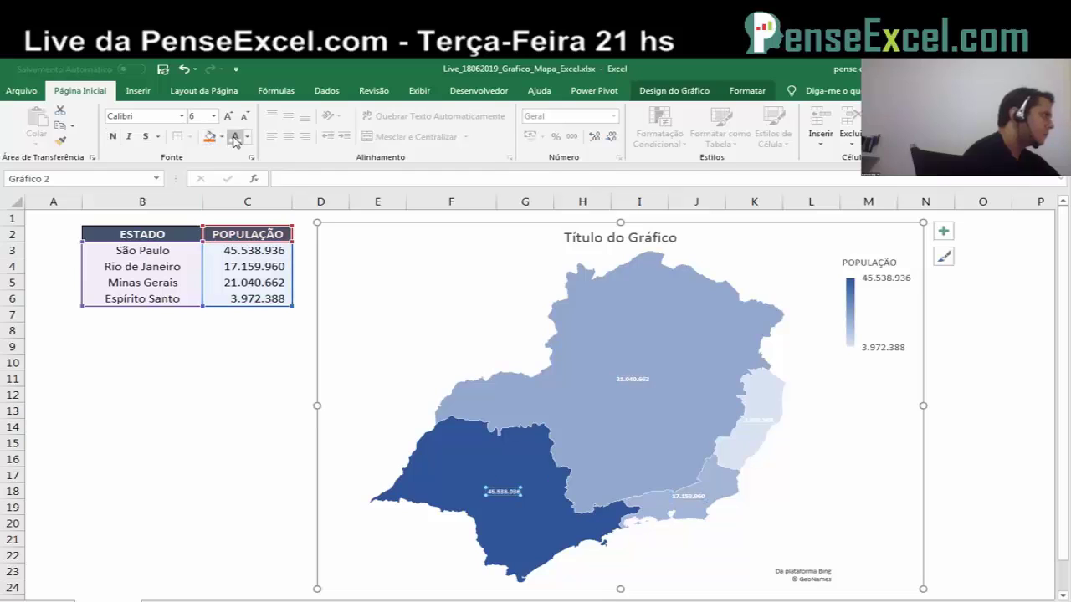
pyautogui.click(304, 469)
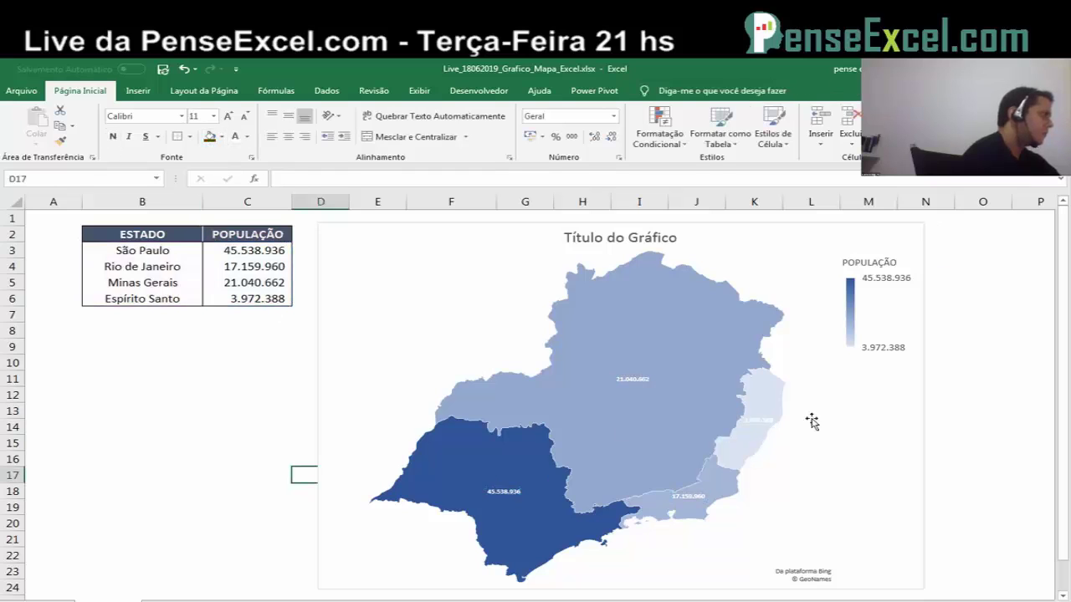
pyautogui.click(755, 423)
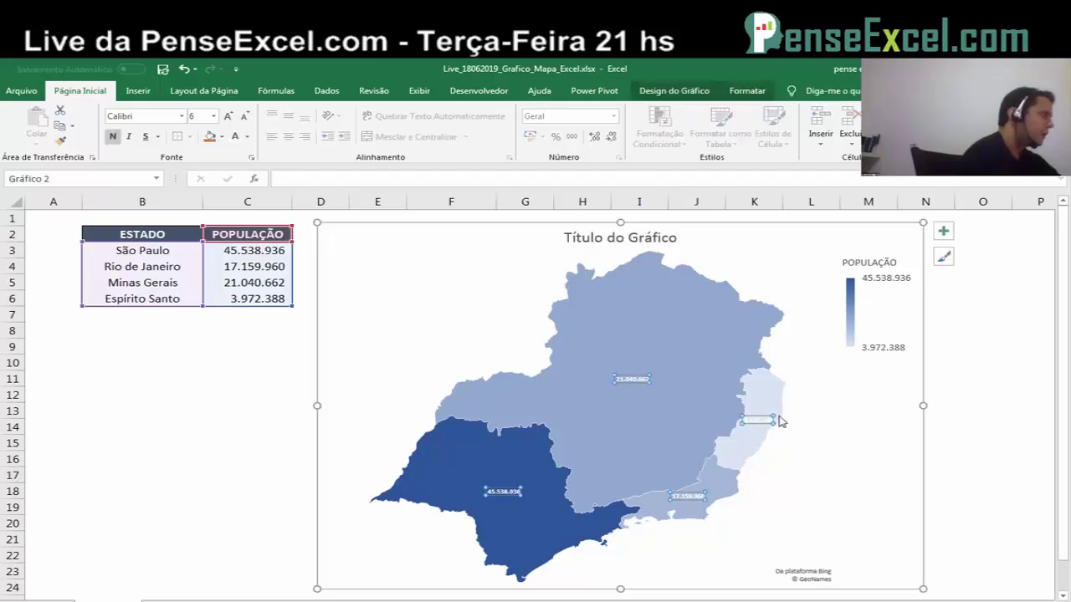
# Step: Give the Espírito Santo data label a dark grey font colour
pyautogui.click(762, 423)
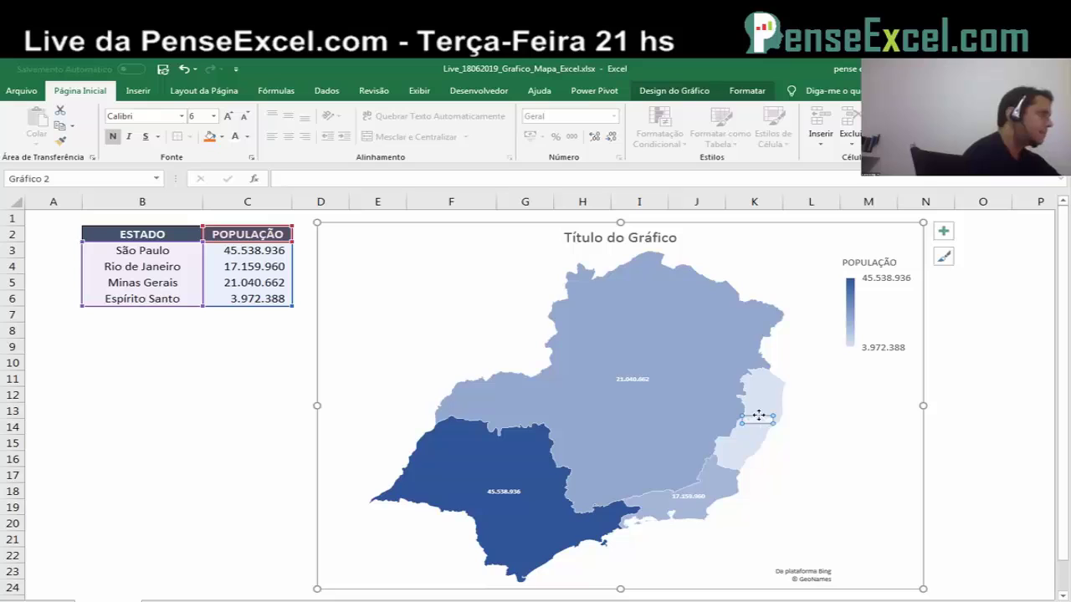
pyautogui.click(246, 137)
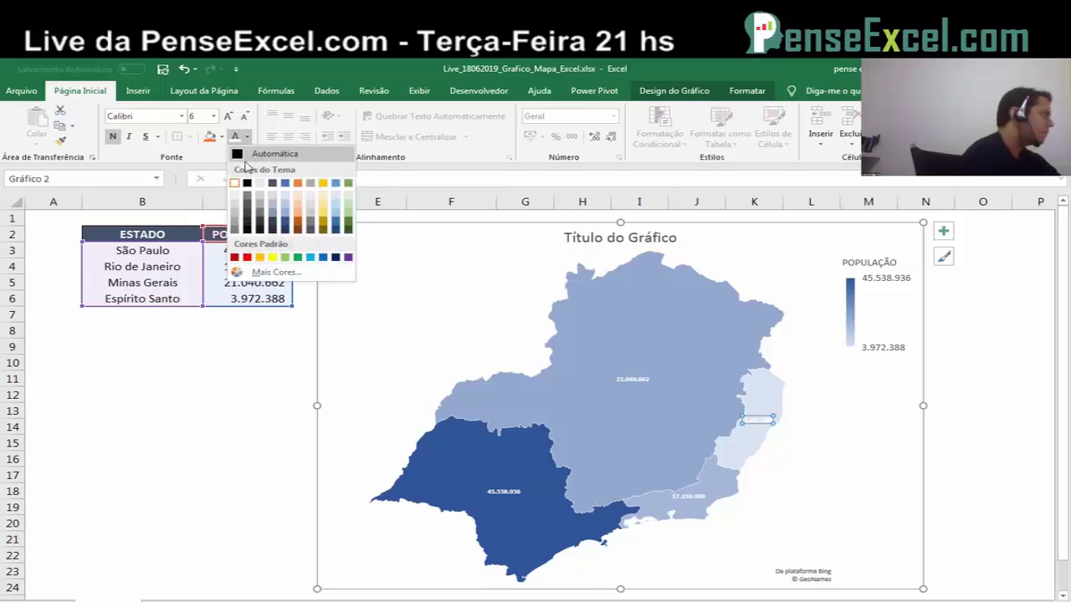
pyautogui.click(247, 155)
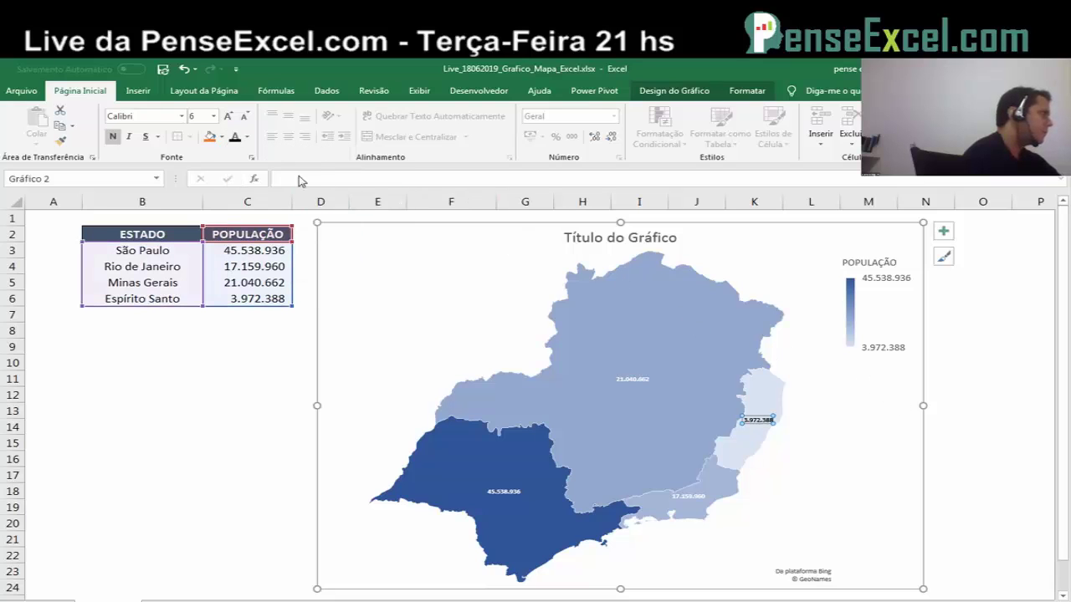
pyautogui.click(246, 137)
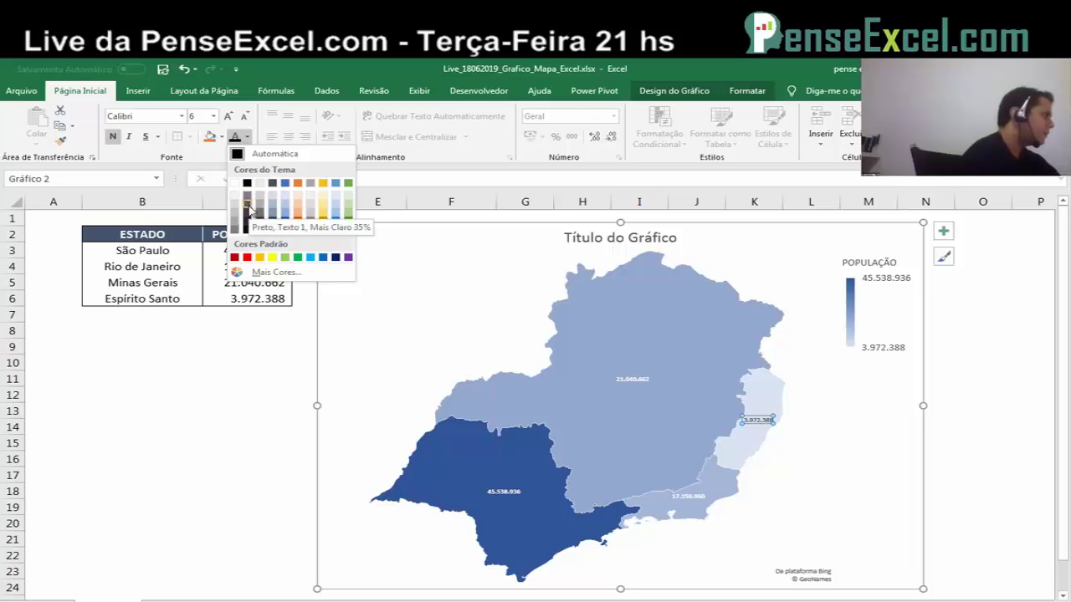
pyautogui.click(249, 214)
pyautogui.click(979, 312)
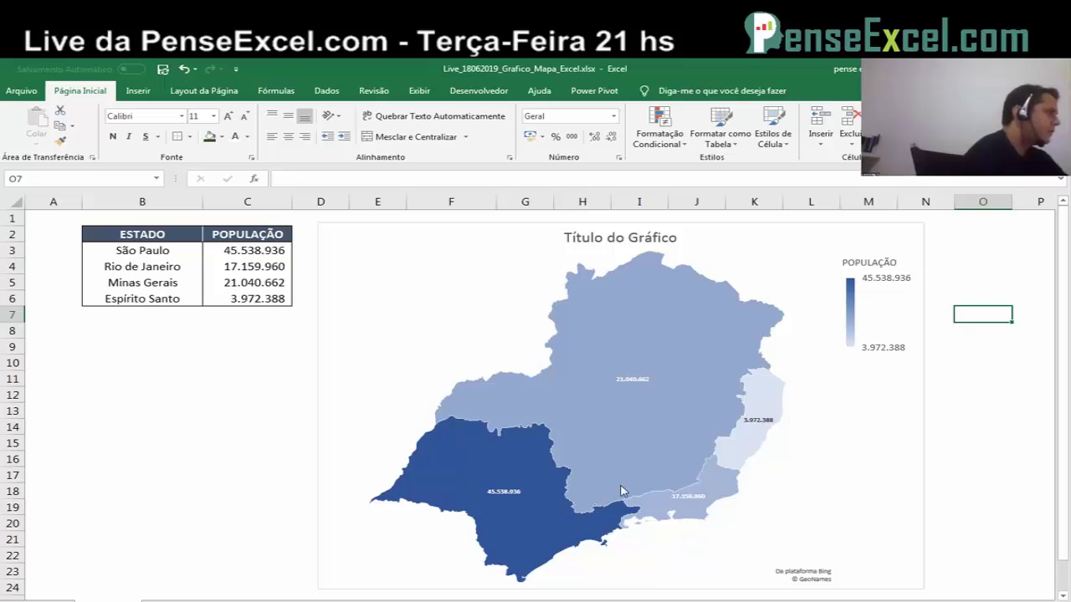
# Step: Set the series Map labels to Mostrar tudo and close the Format pane
pyautogui.rightClick(629, 411)
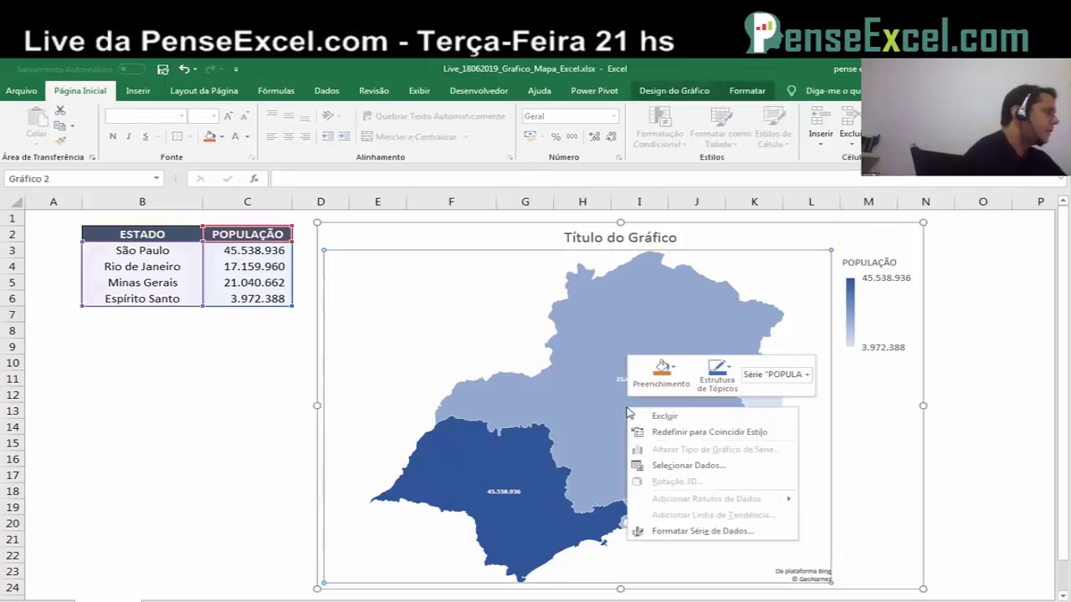
pyautogui.click(695, 536)
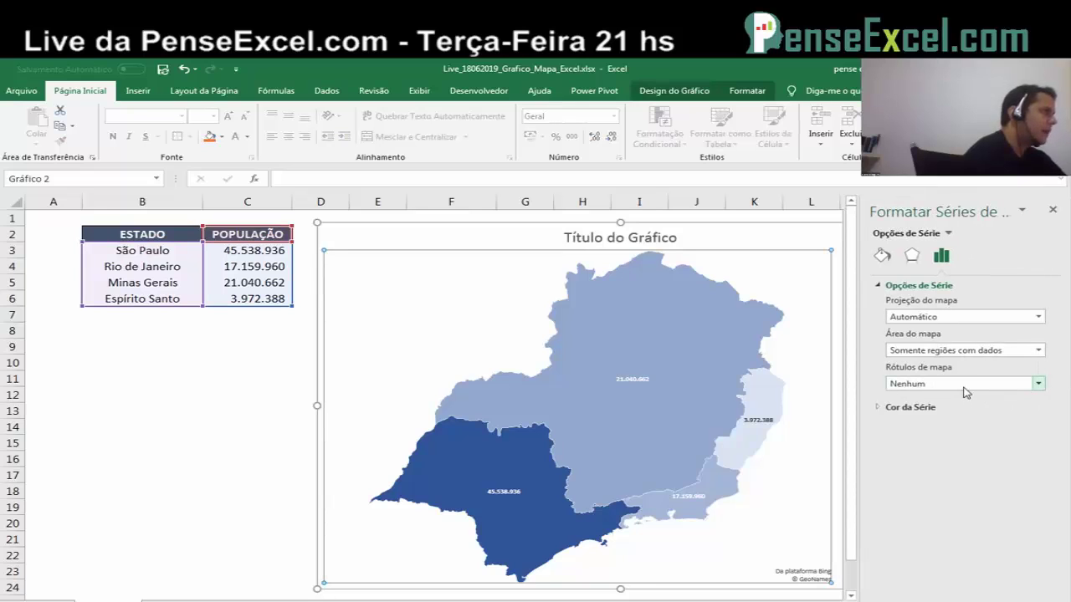
pyautogui.click(975, 385)
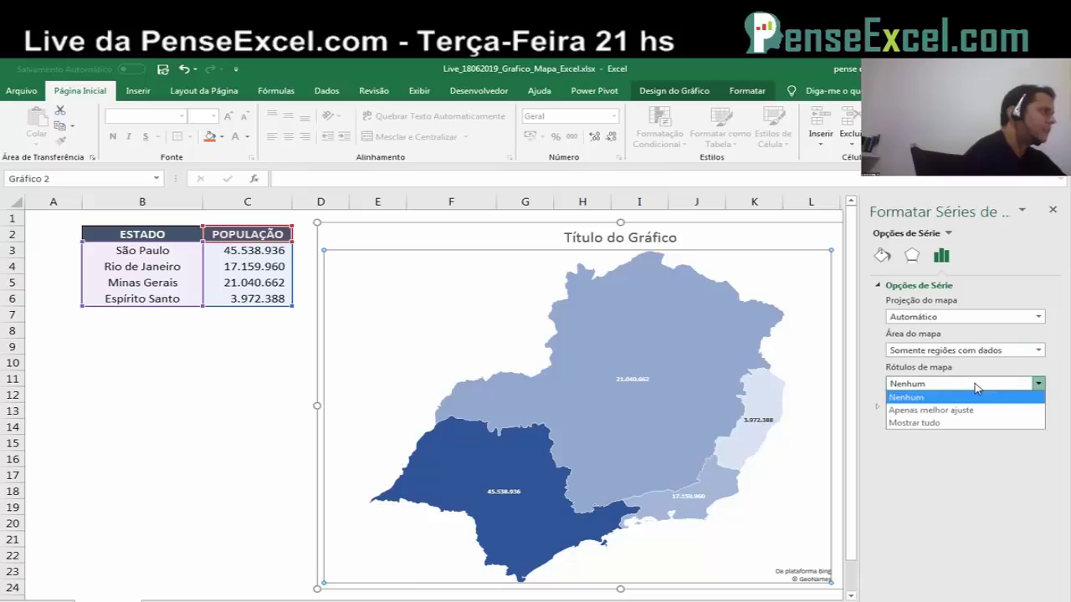
pyautogui.click(952, 423)
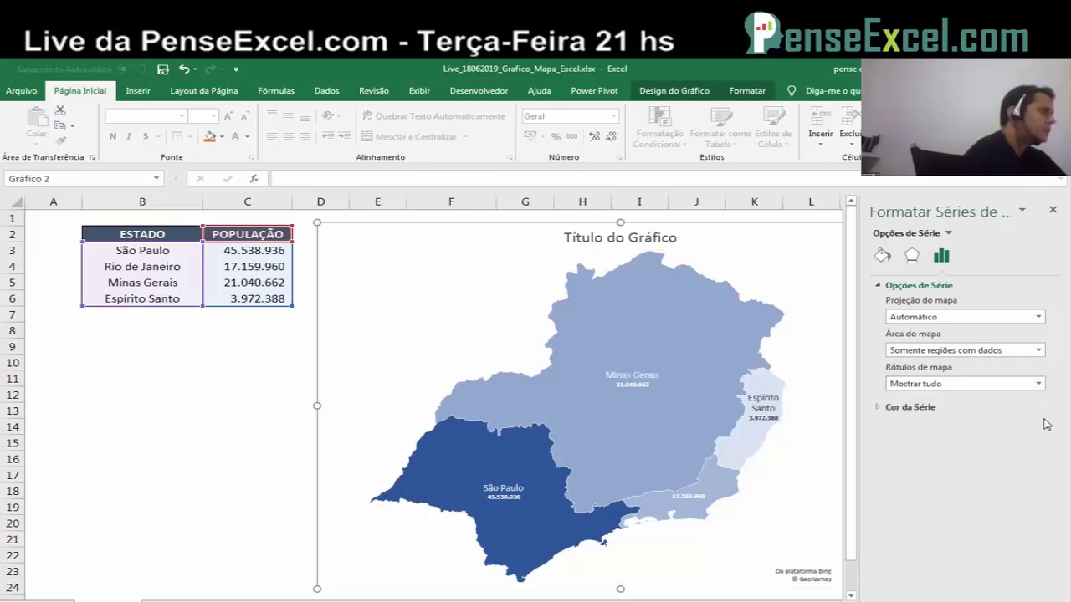
pyautogui.click(1054, 210)
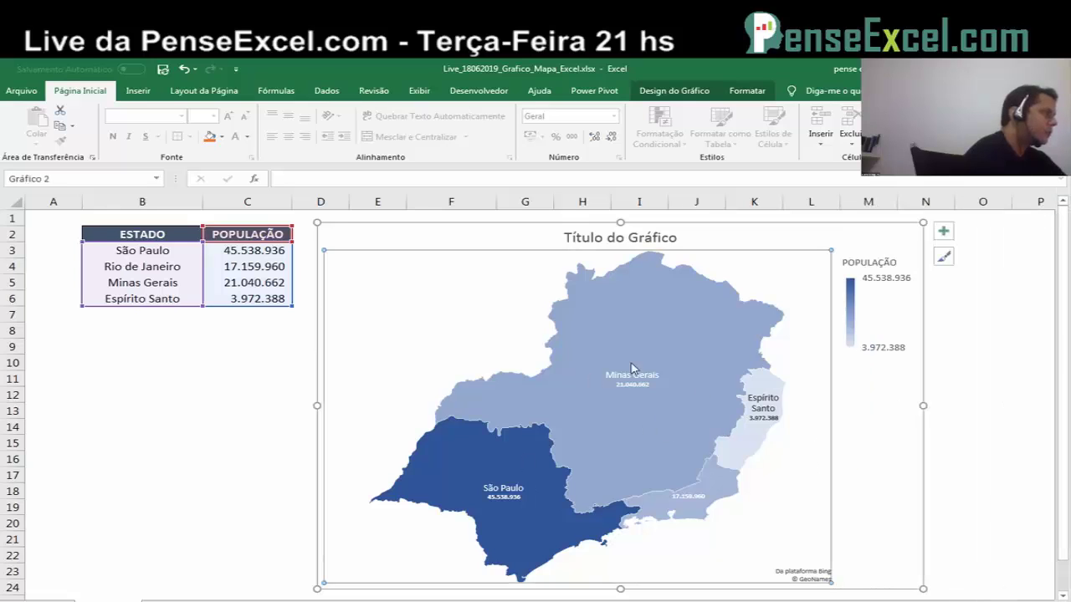
# Step: Inspect the name-and-population labels on each state of the map
pyautogui.rightClick(660, 411)
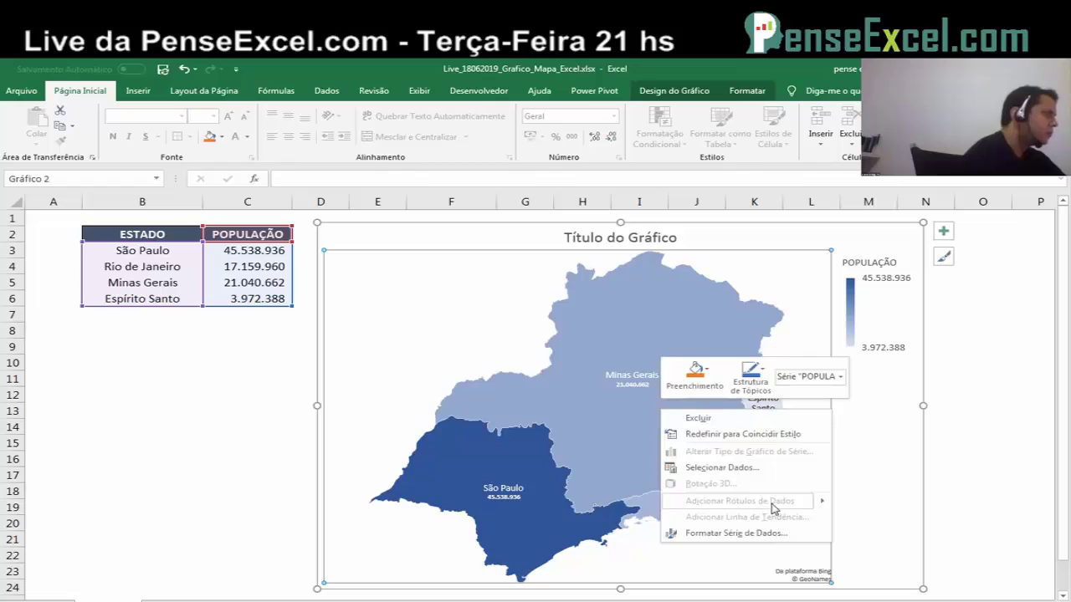
pyautogui.press('Escape')
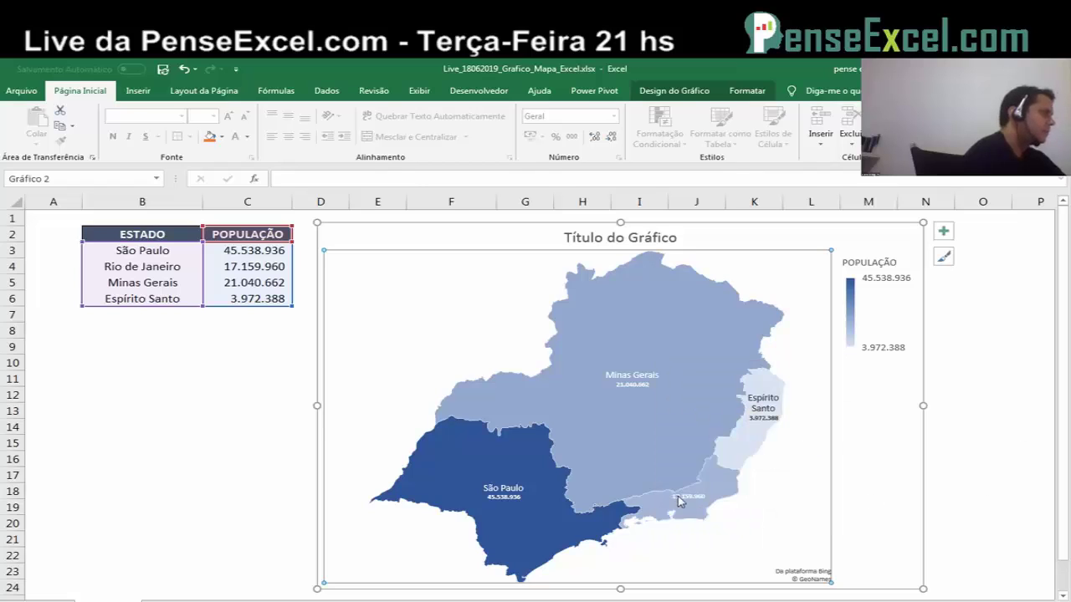
pyautogui.click(677, 496)
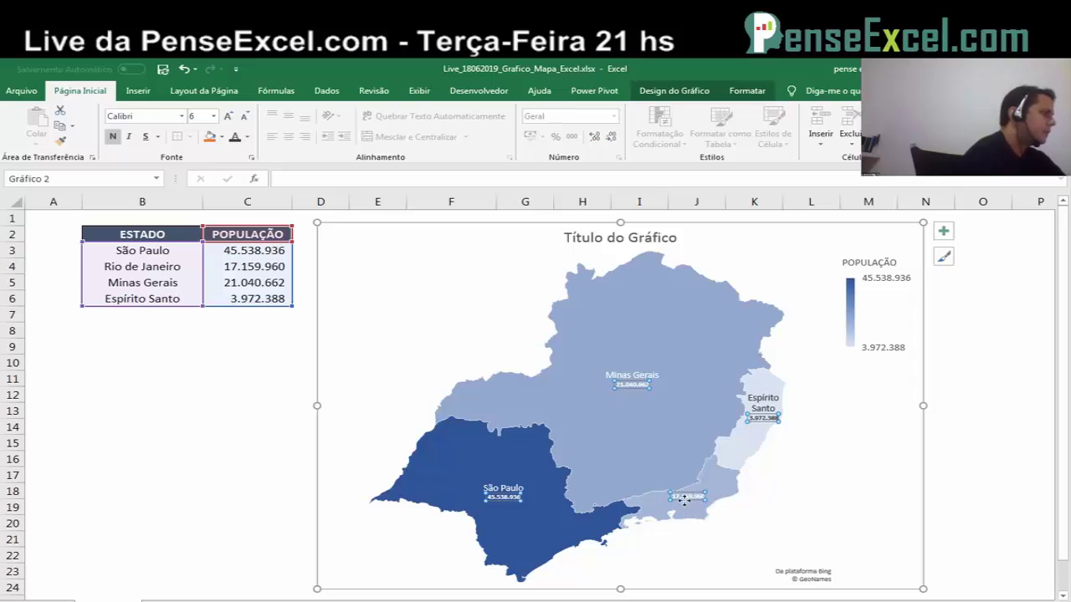
pyautogui.click(981, 428)
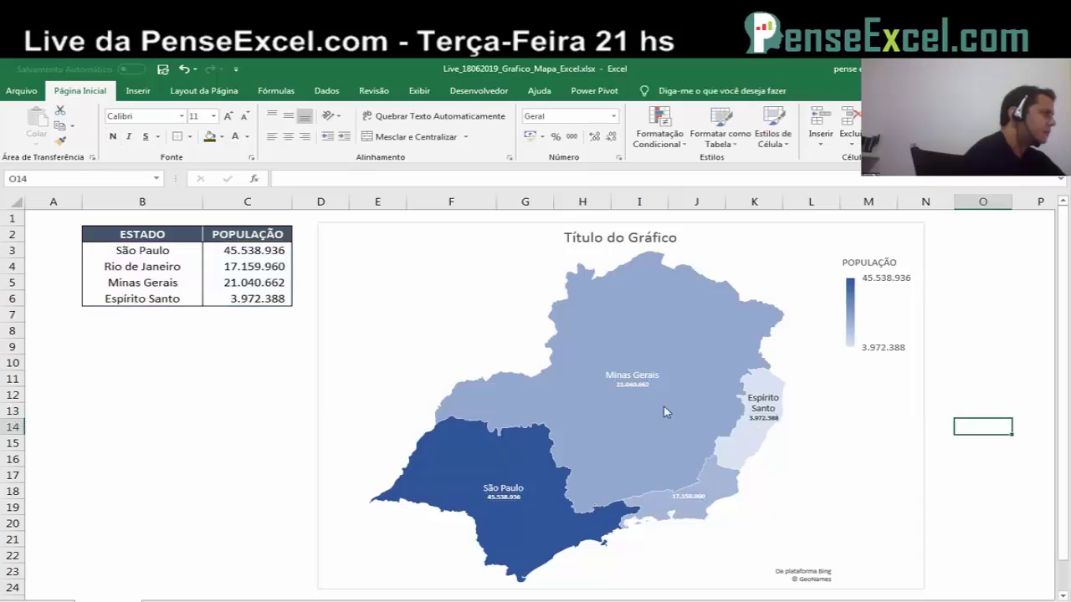
pyautogui.click(697, 507)
pyautogui.moveTo(691, 495)
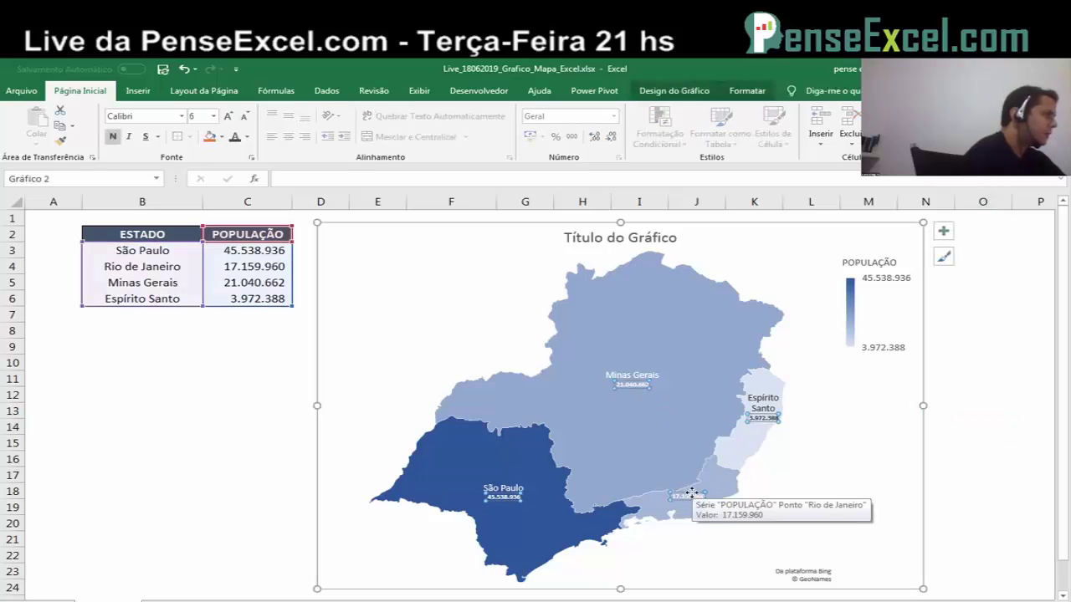
pyautogui.click(1010, 437)
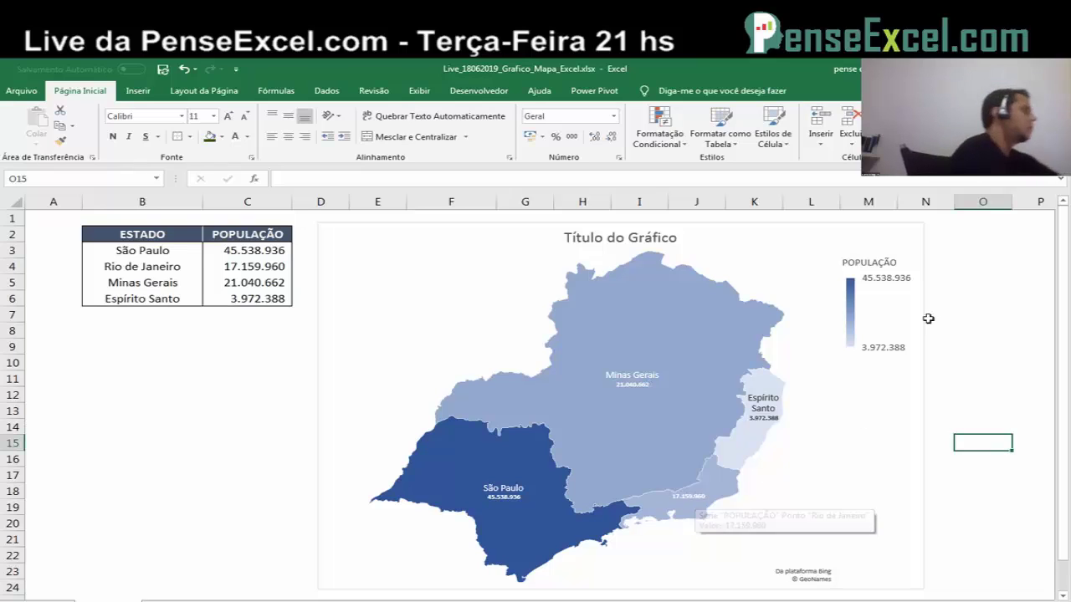
pyautogui.click(983, 363)
pyautogui.click(996, 312)
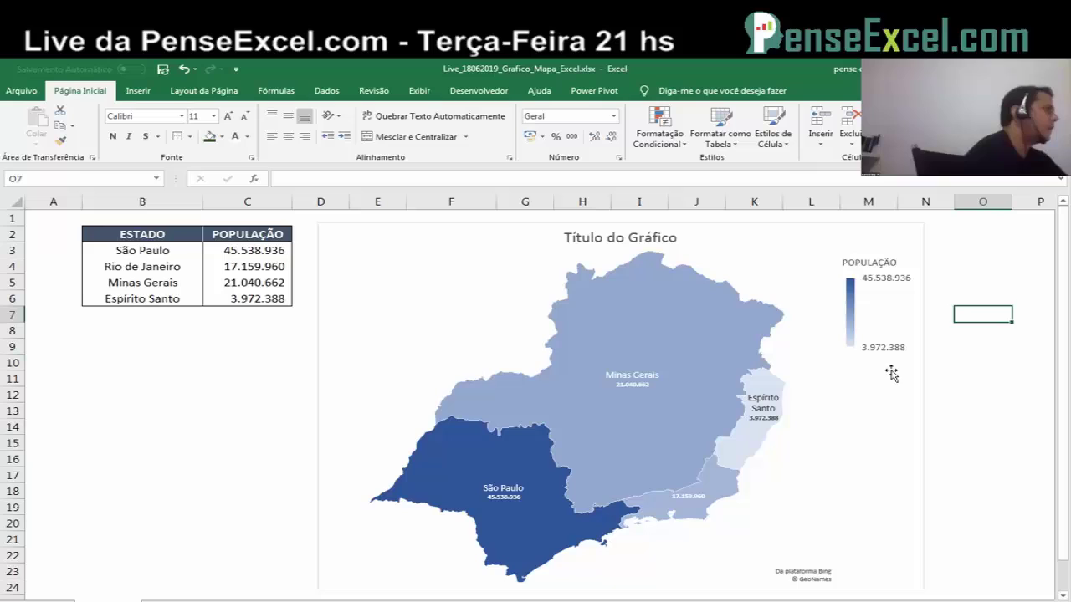
pyautogui.rightClick(629, 423)
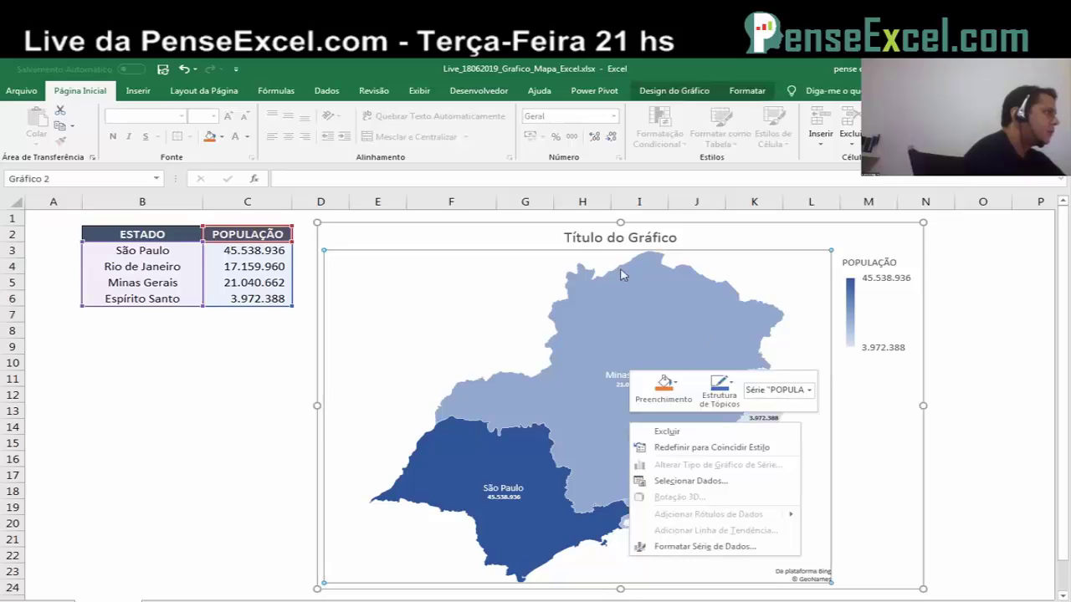
pyautogui.press('Escape')
# Step: Replace the chart title text with 'População por Estado da Região Sudeste'
pyautogui.click(622, 234)
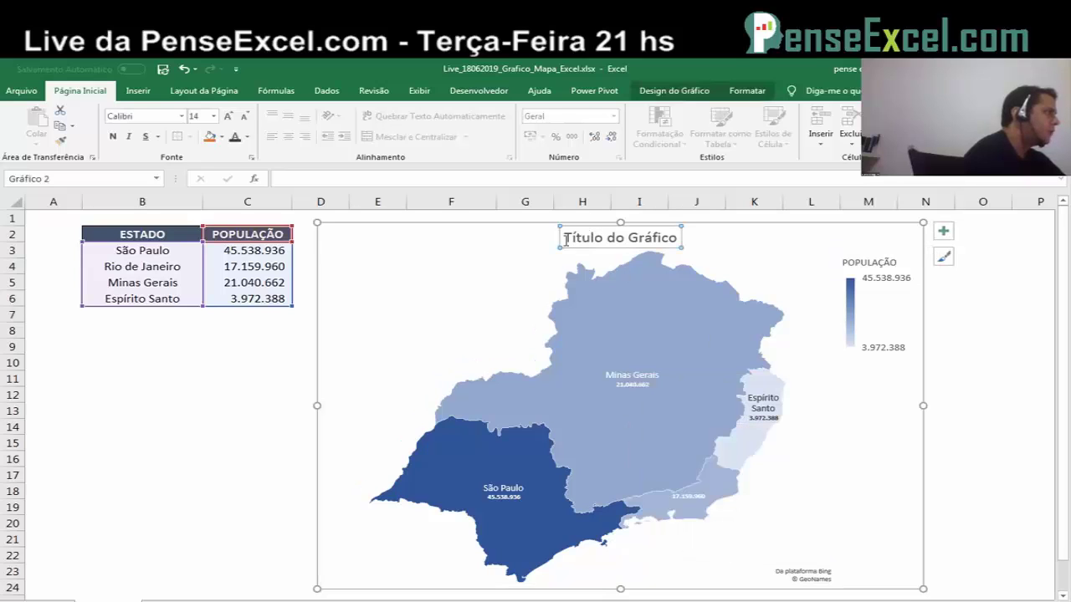
pyautogui.tripleClick(636, 222)
pyautogui.write('P')
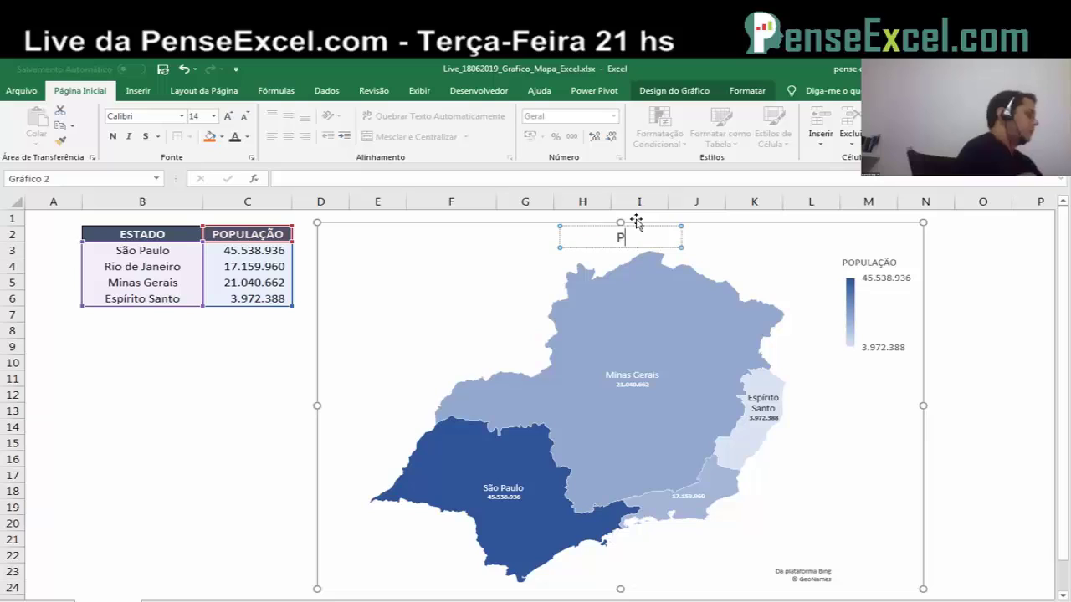
pyautogui.write('opulaç')
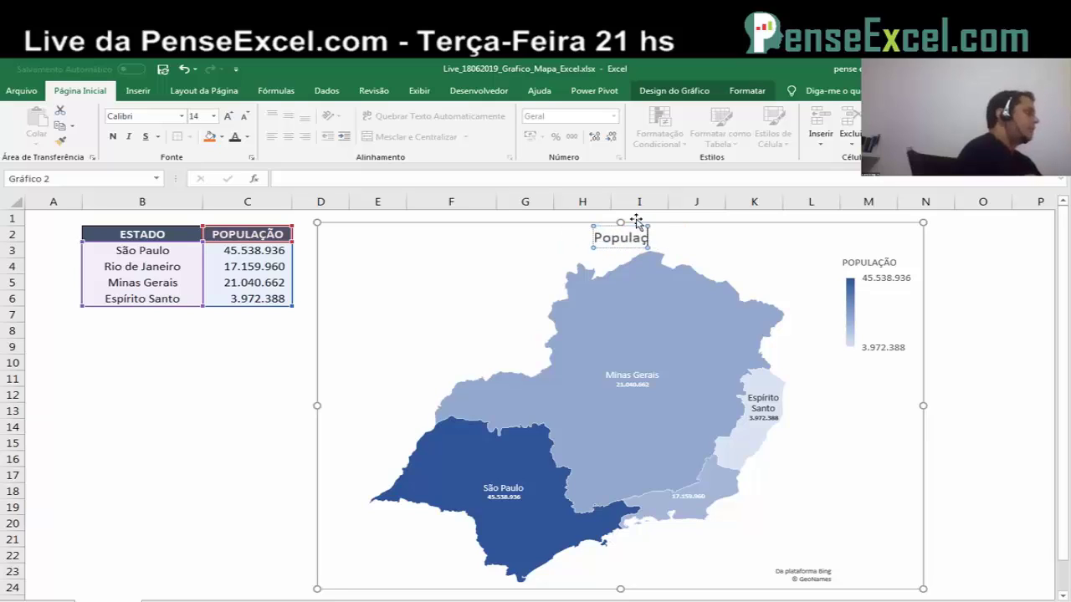
pyautogui.write('ão por Est')
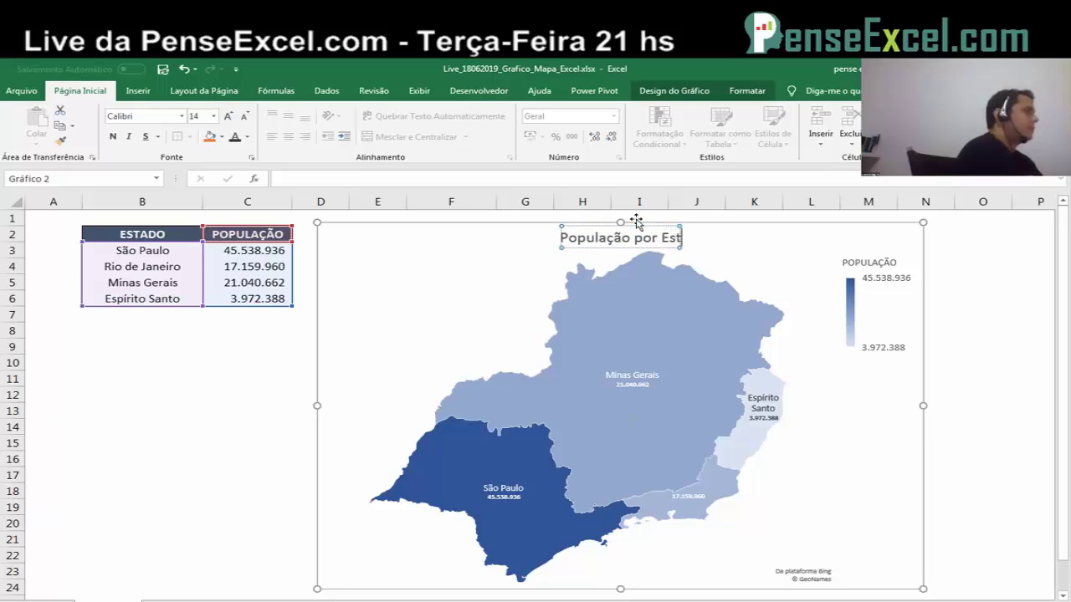
pyautogui.write('ado d')
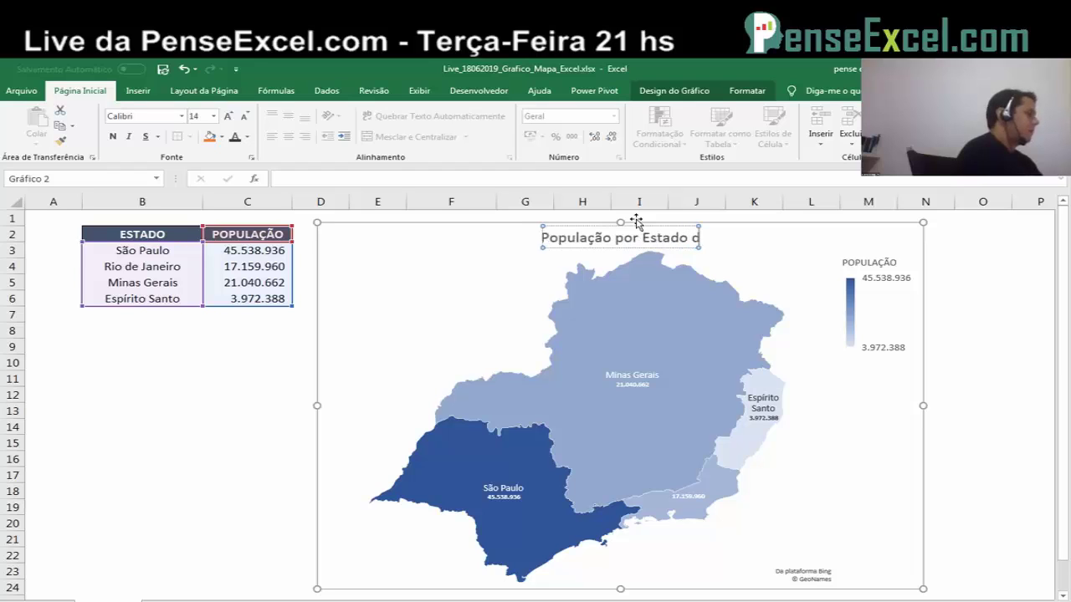
pyautogui.write('a Região ')
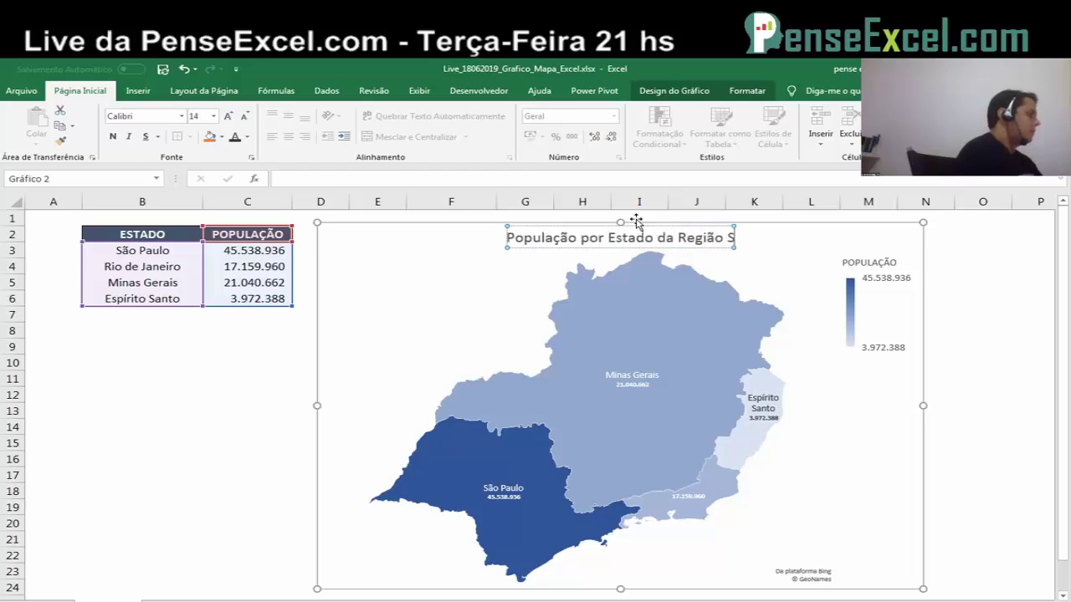
pyautogui.write('Sudeste')
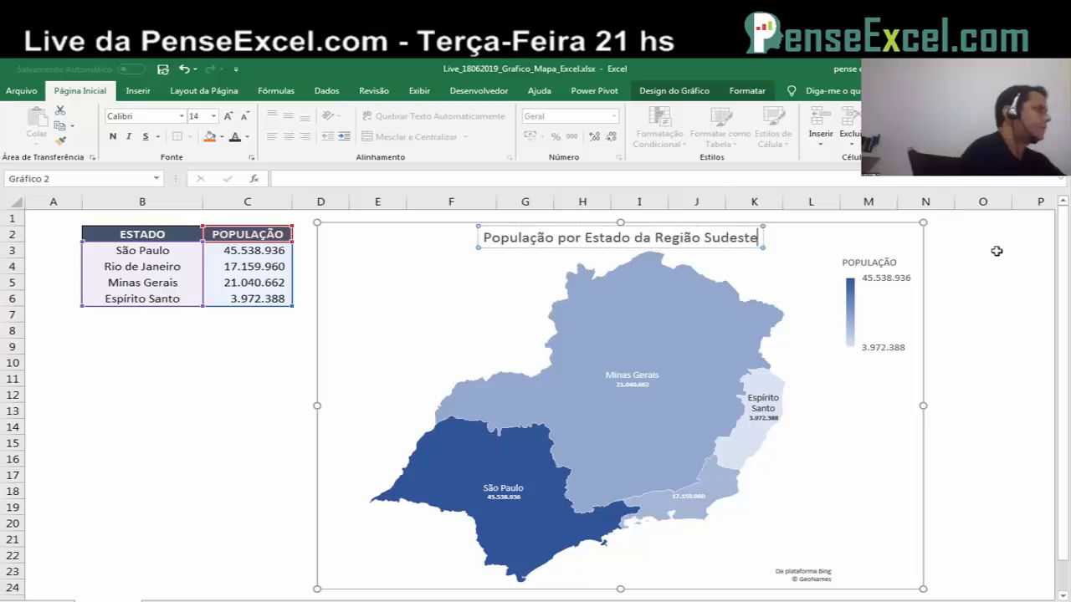
pyautogui.click(976, 256)
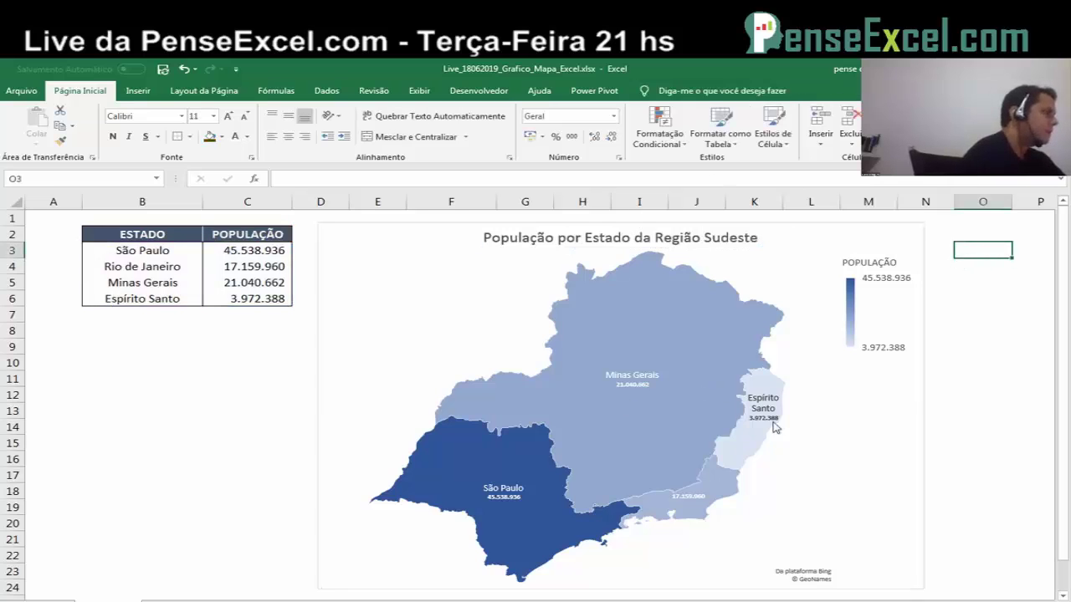
pyautogui.rightClick(645, 423)
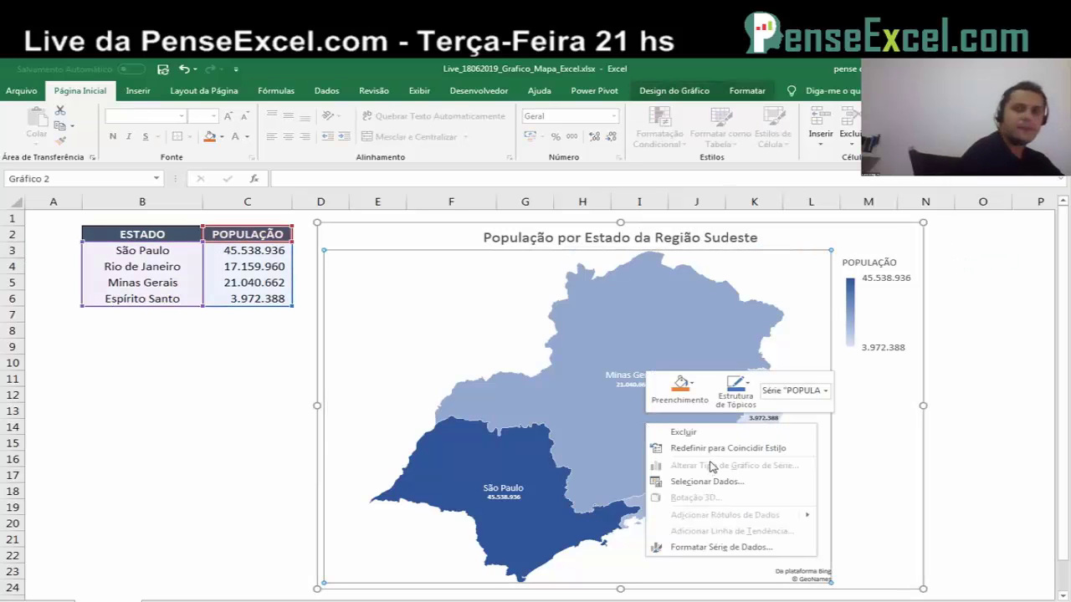
pyautogui.click(702, 548)
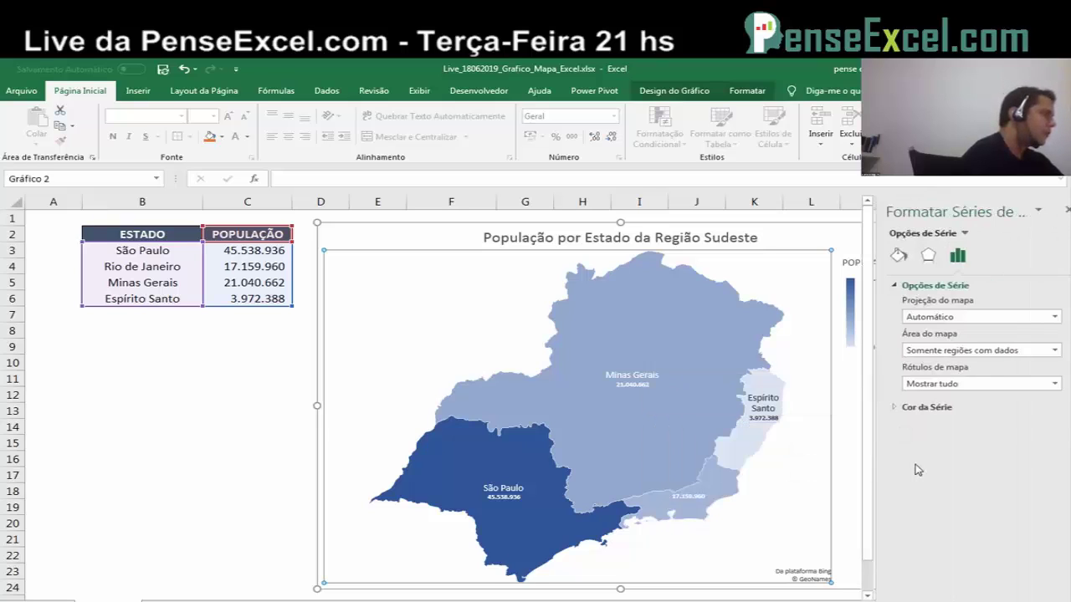
pyautogui.click(911, 408)
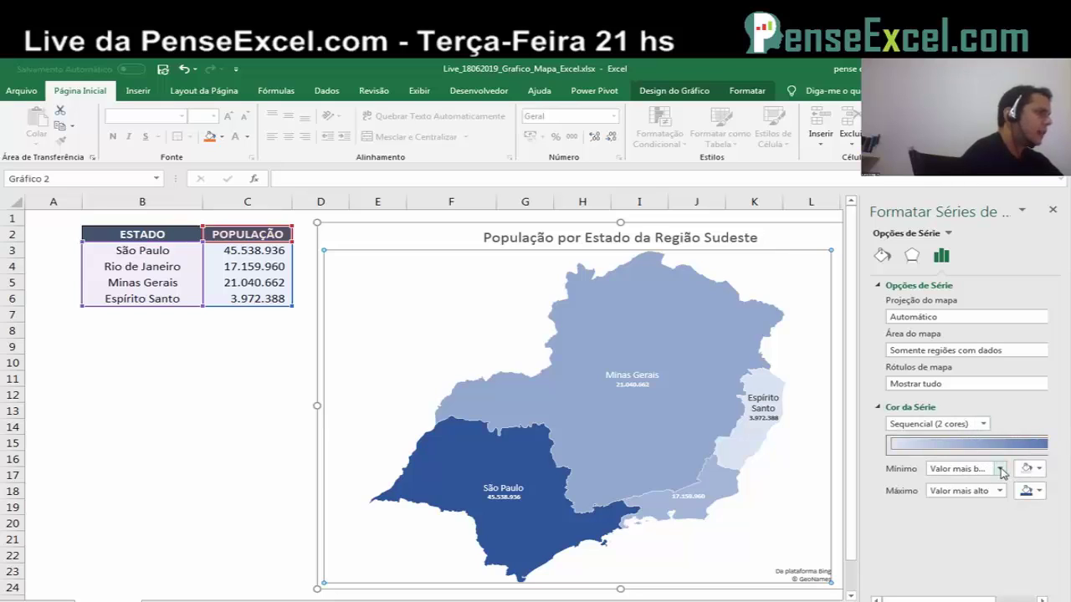
pyautogui.click(1000, 470)
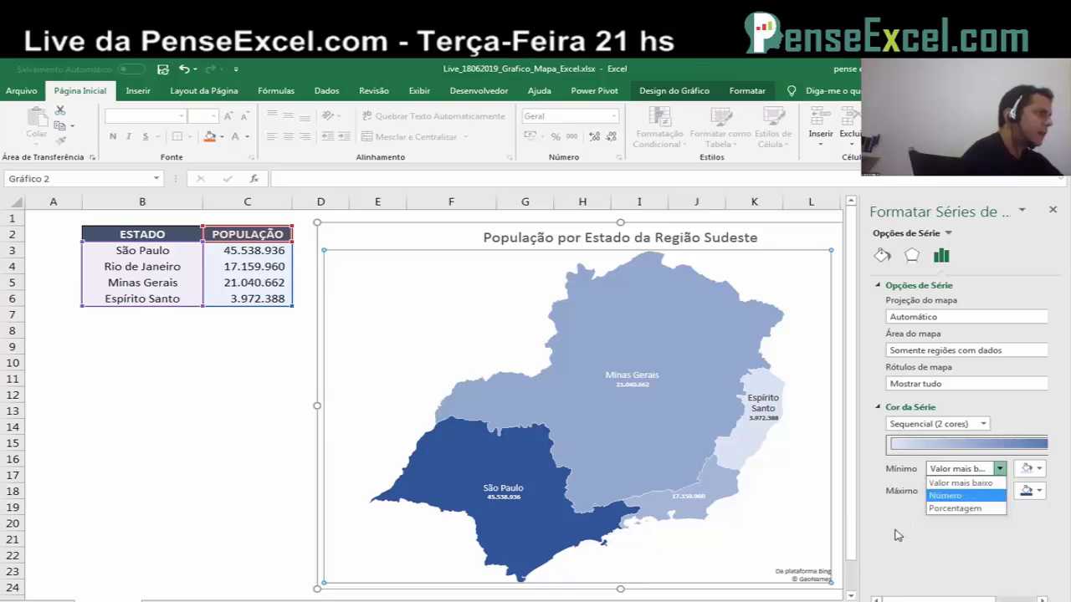
pyautogui.click(895, 531)
pyautogui.click(997, 497)
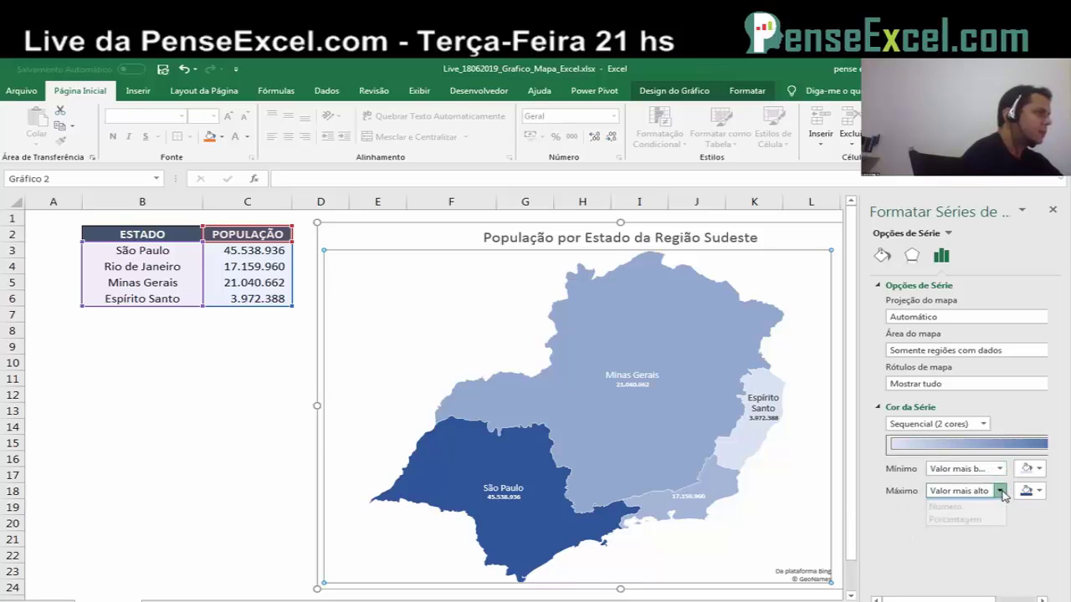
pyautogui.click(893, 534)
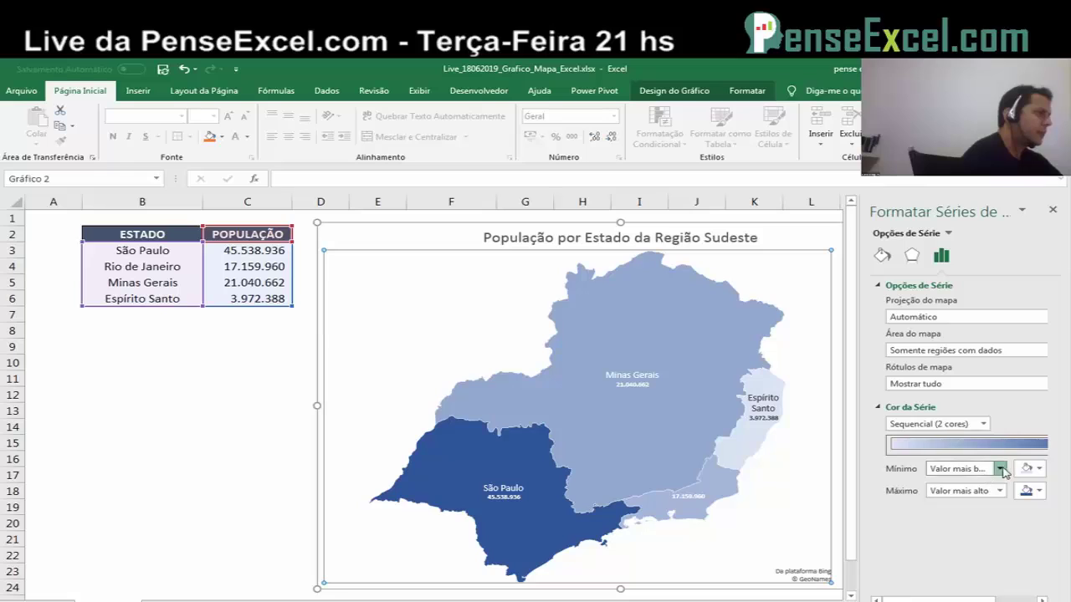
pyautogui.click(987, 471)
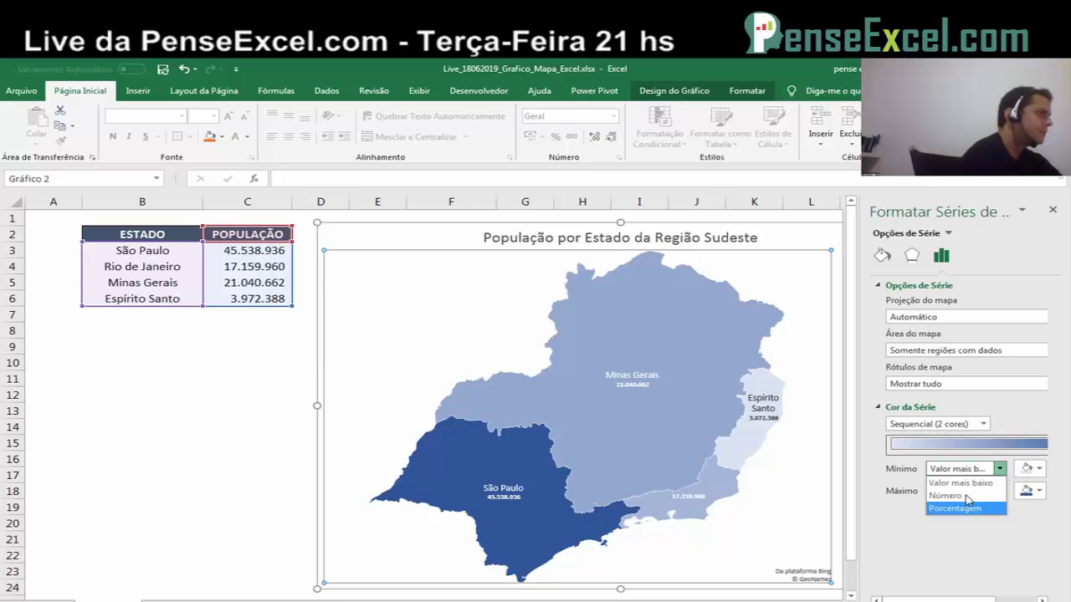
pyautogui.click(997, 569)
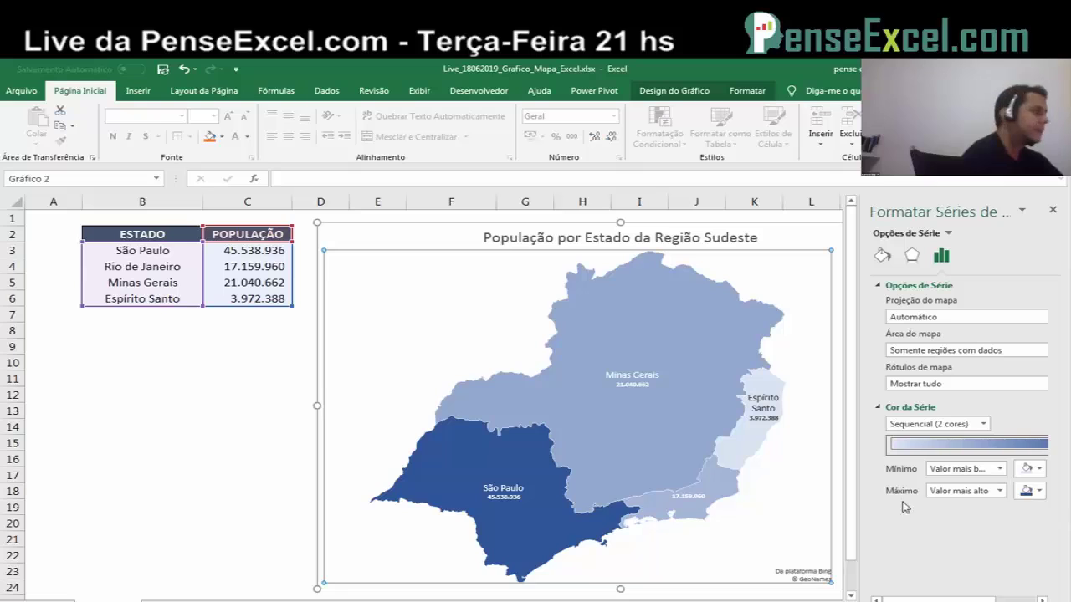
# Step: Set the map's Mínimo colour to yellow and its Máximo colour to dark orange
pyautogui.click(1039, 470)
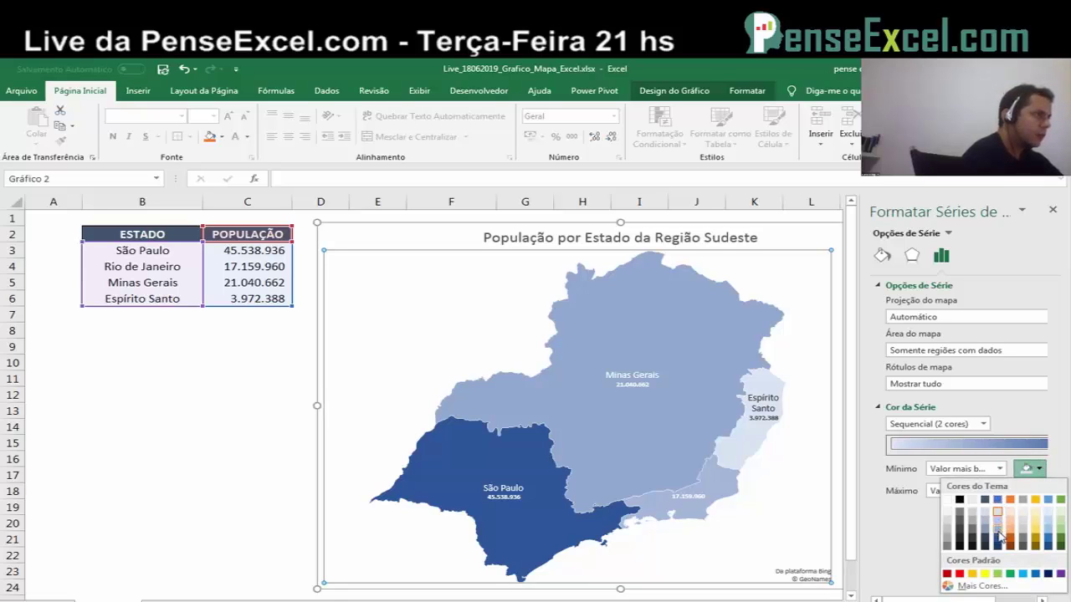
pyautogui.click(998, 538)
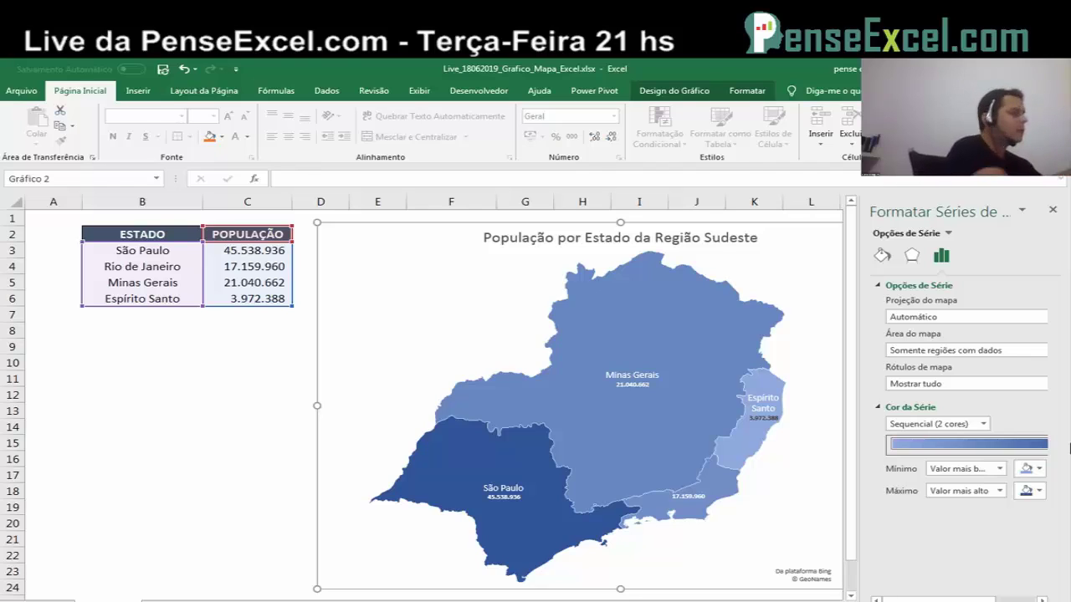
pyautogui.click(1038, 468)
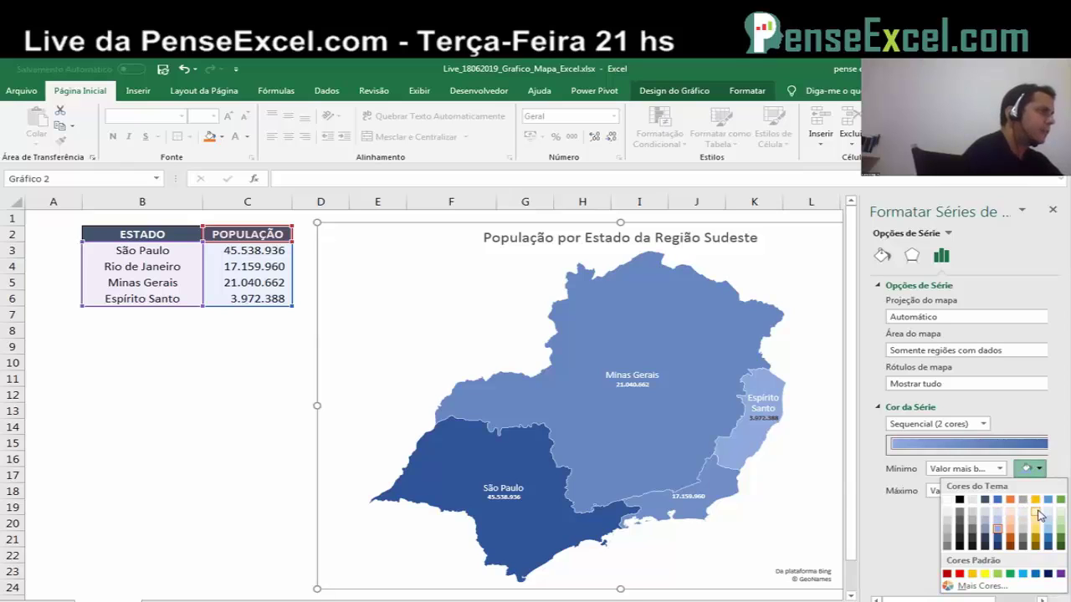
pyautogui.click(1038, 513)
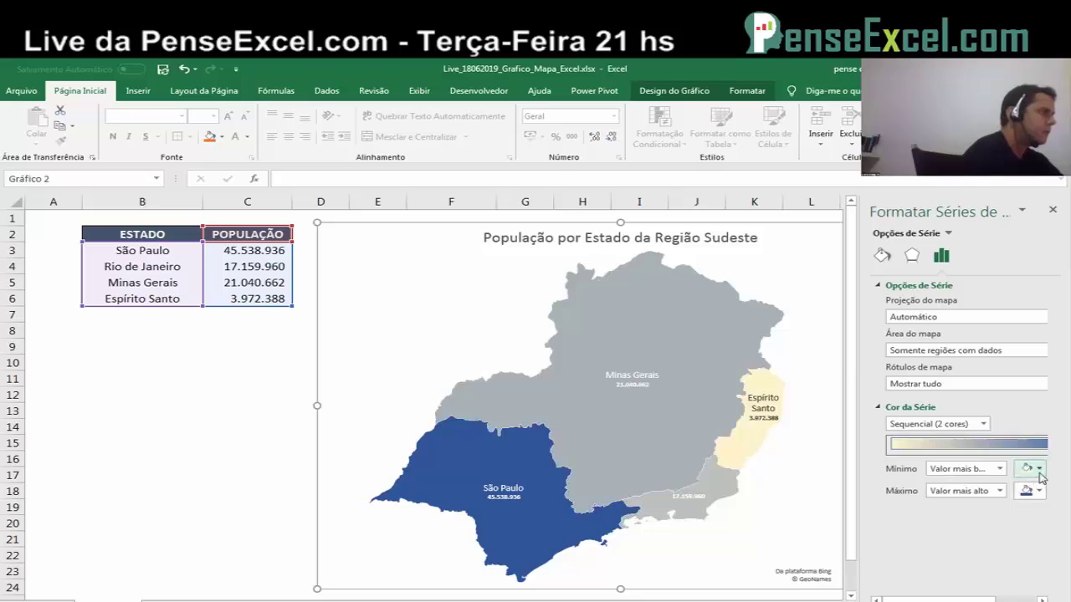
pyautogui.click(1035, 470)
pyautogui.click(1036, 521)
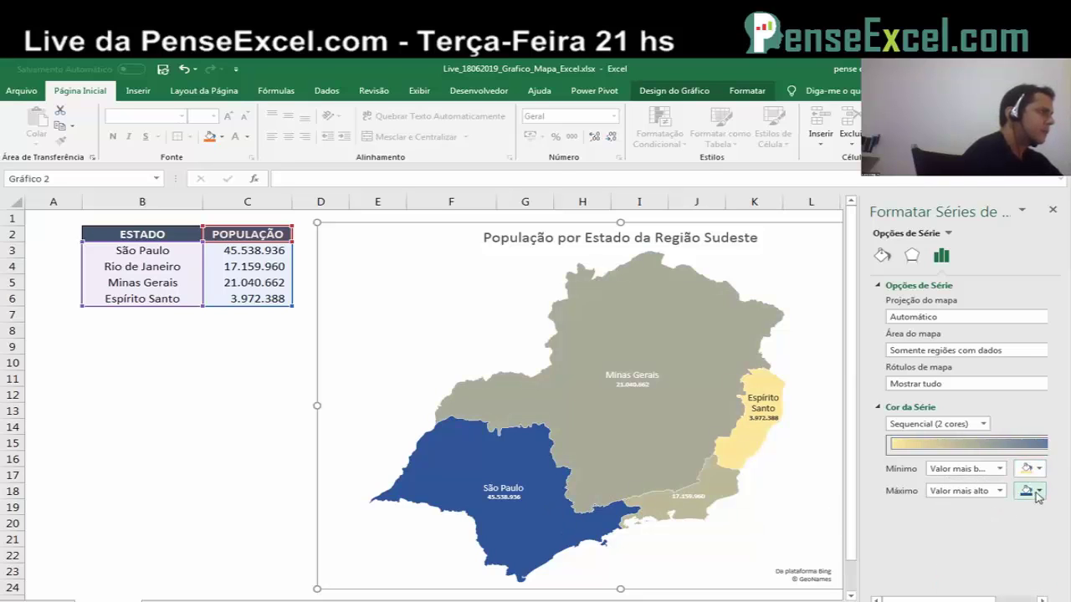
pyautogui.click(1037, 492)
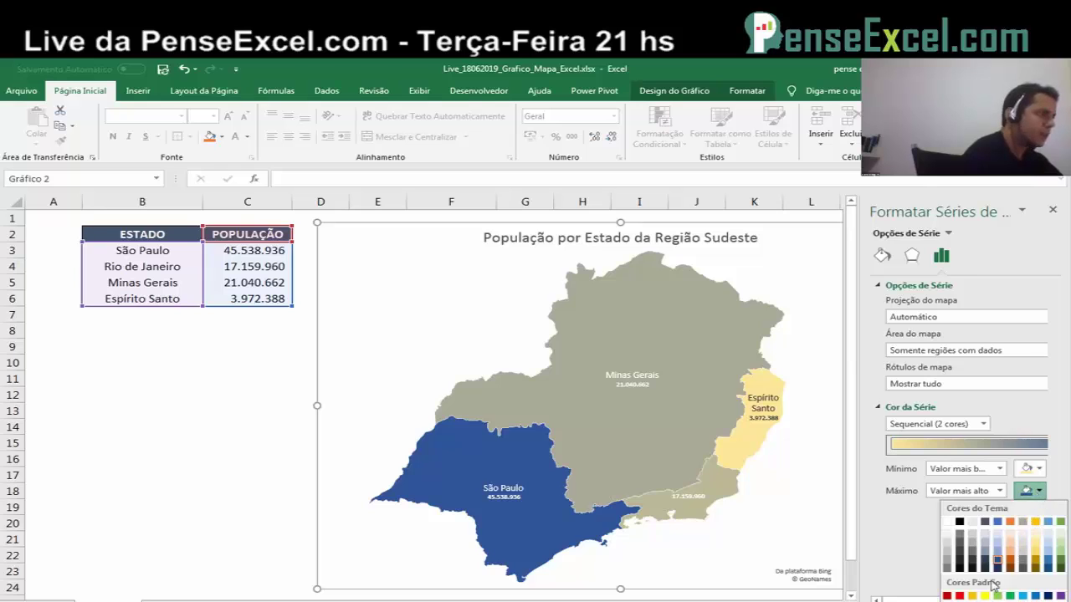
pyautogui.click(947, 596)
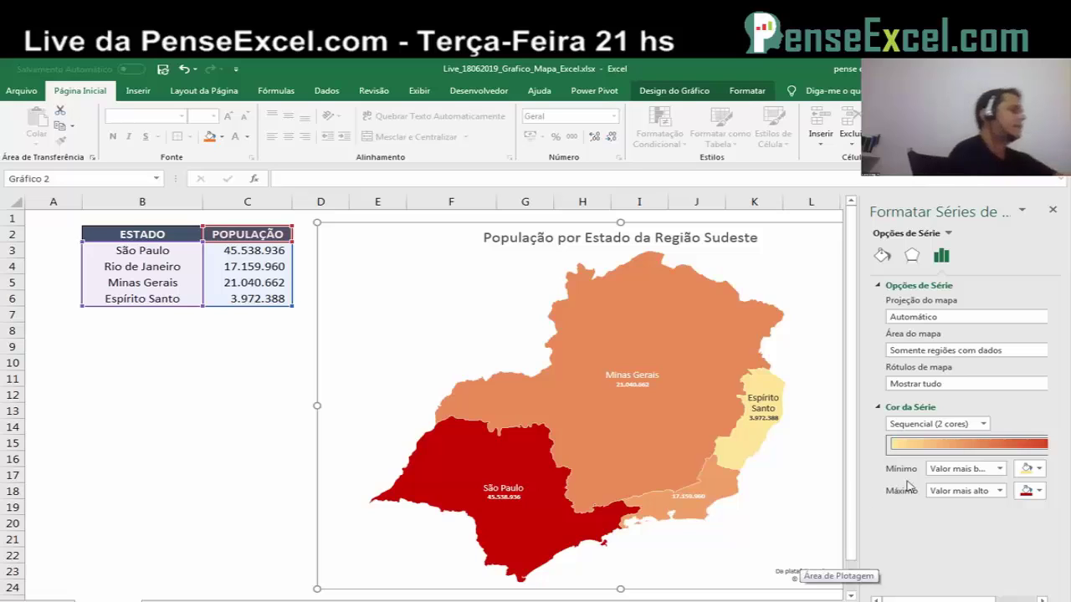
pyautogui.click(1039, 494)
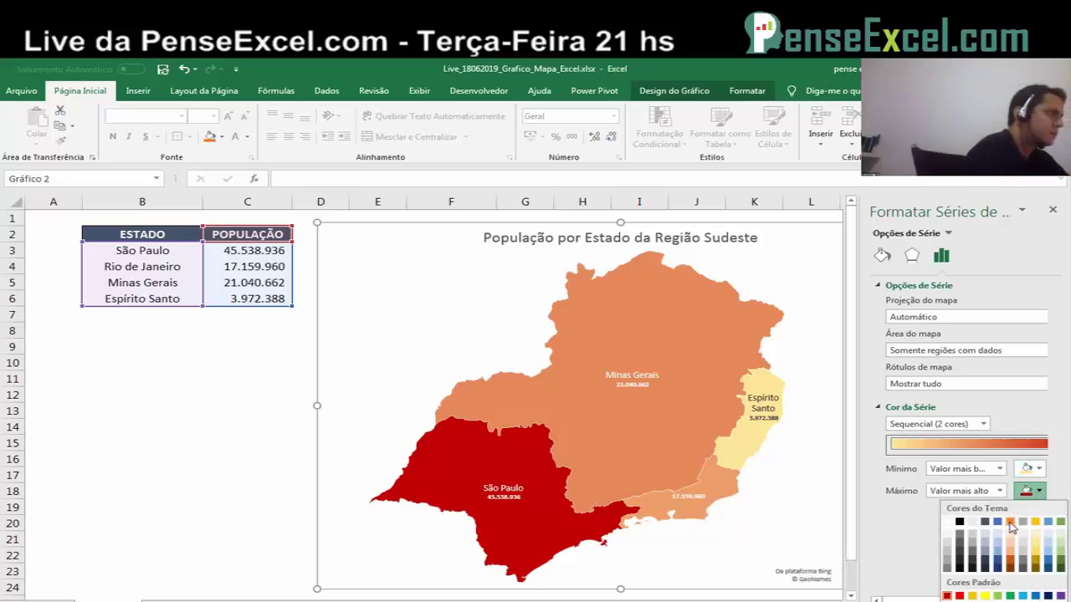
pyautogui.click(1013, 566)
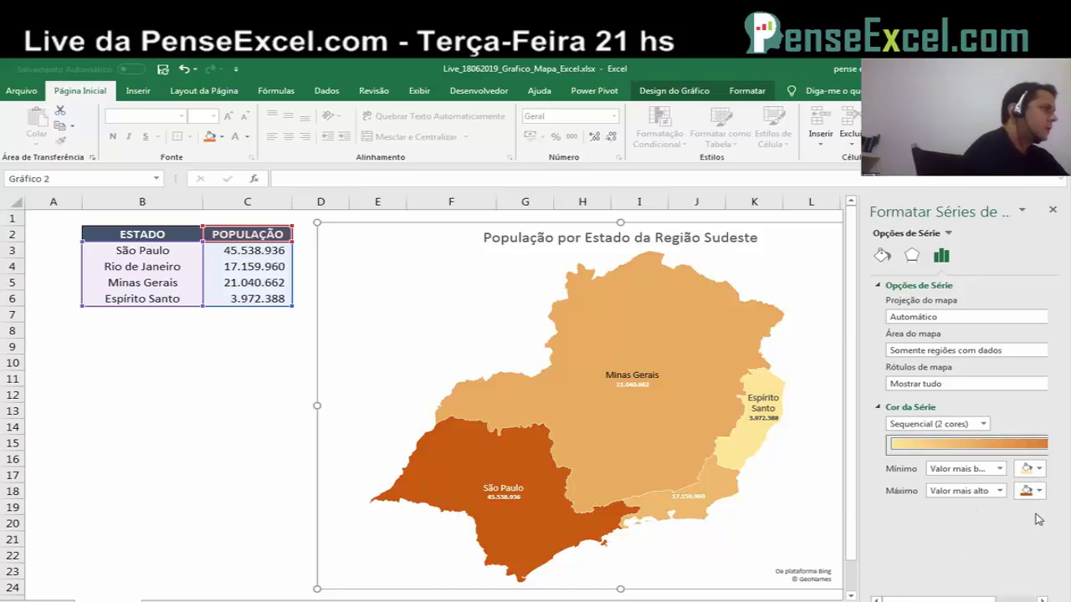
pyautogui.click(960, 426)
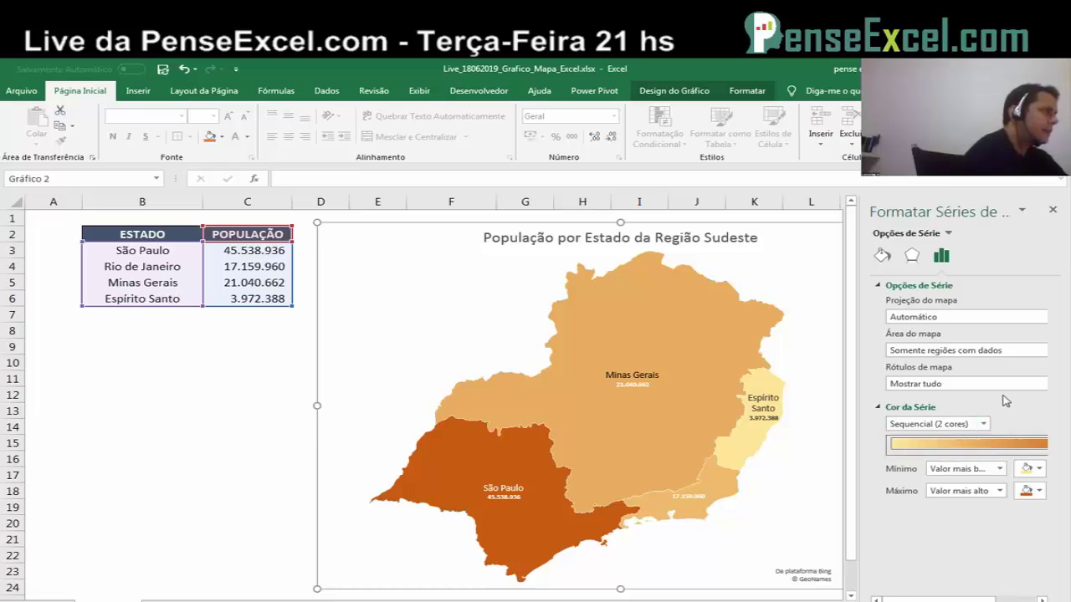
# Step: Switch the Series Color scale to Divergentes (3 cores)
pyautogui.click(963, 425)
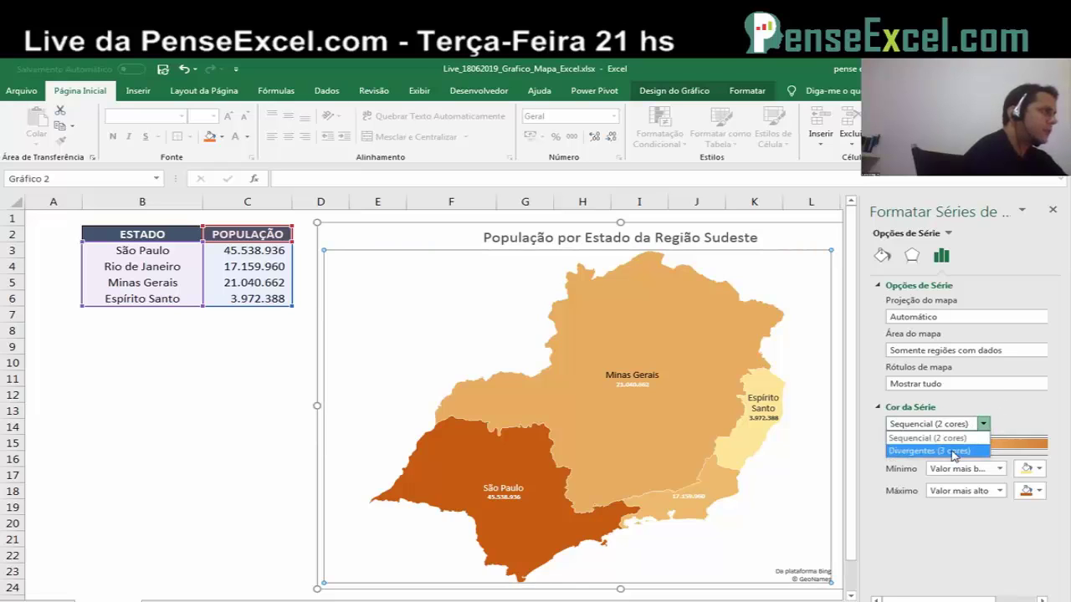
pyautogui.click(952, 451)
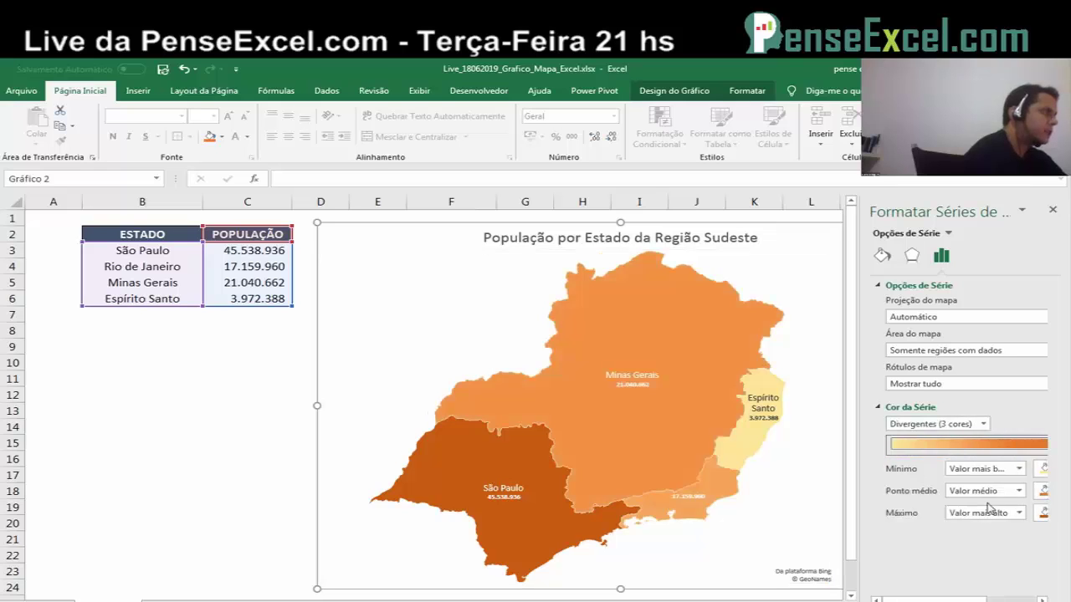
pyautogui.hscroll(2, 987, 510)
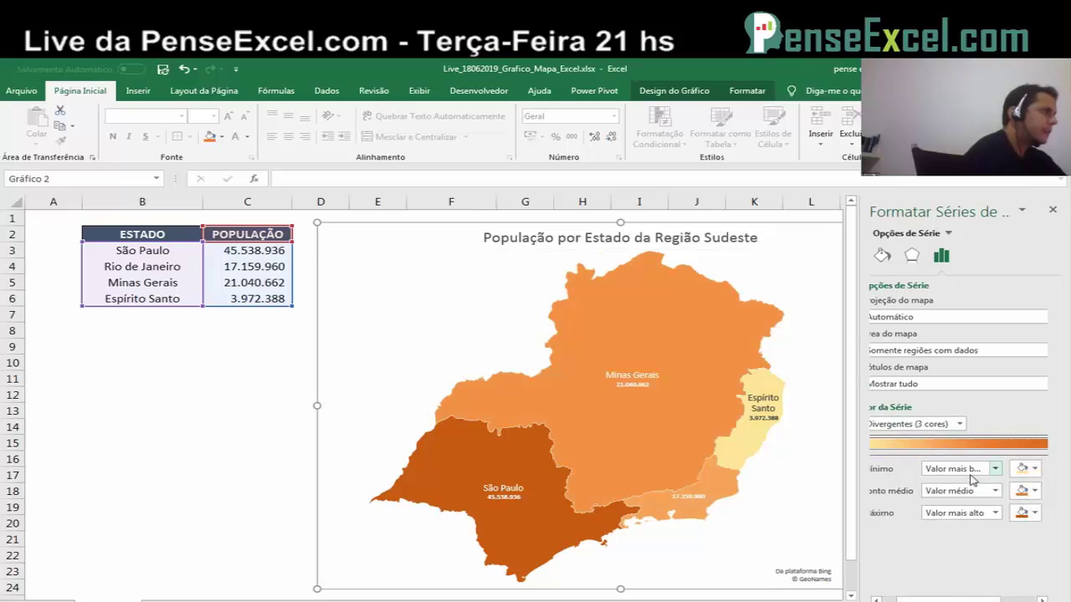
pyautogui.hscroll(-2, 966, 510)
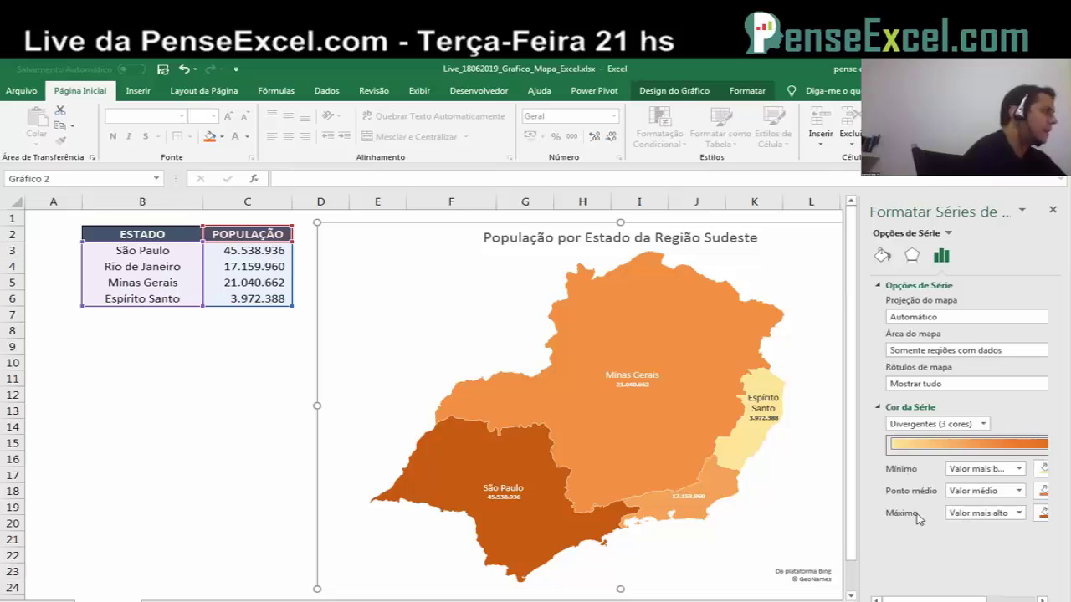
pyautogui.hscroll(3, 1004, 477)
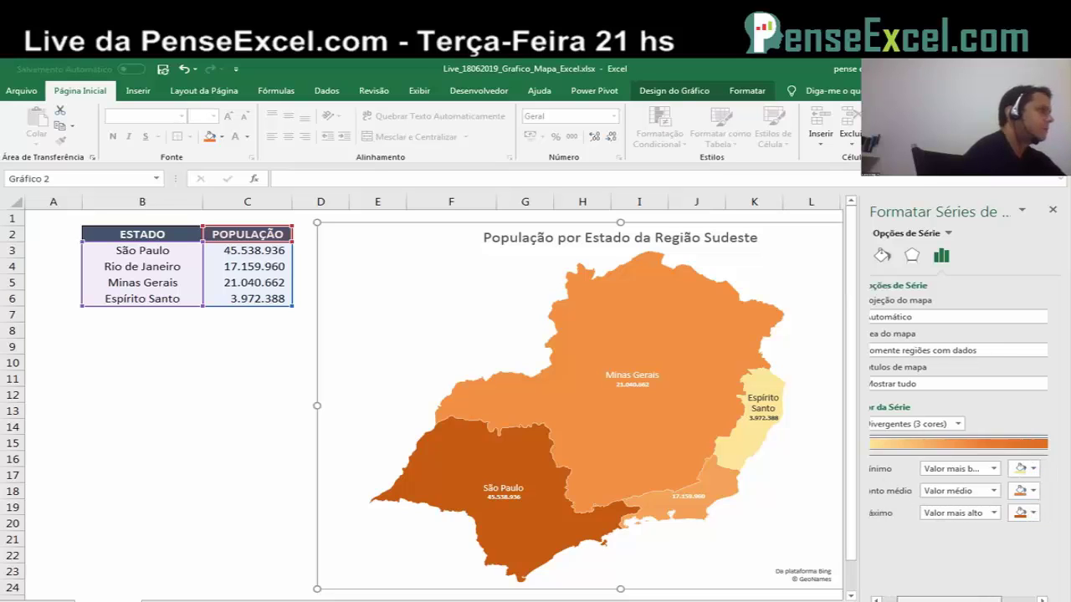
# Step: Make the Ponto médio colour green and the Máximo colour blue
pyautogui.click(1020, 470)
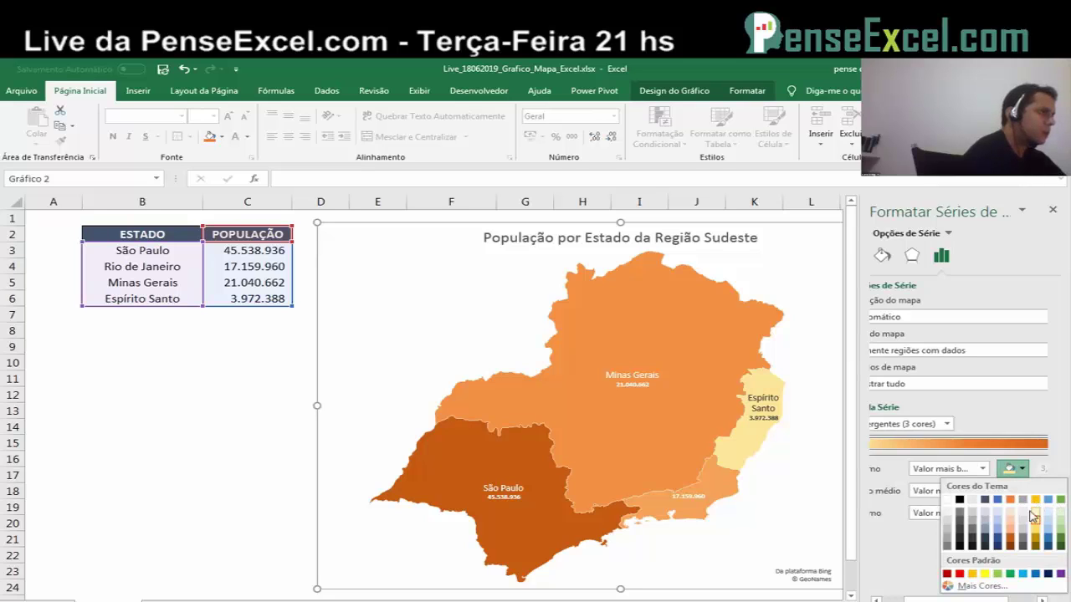
pyautogui.click(1038, 524)
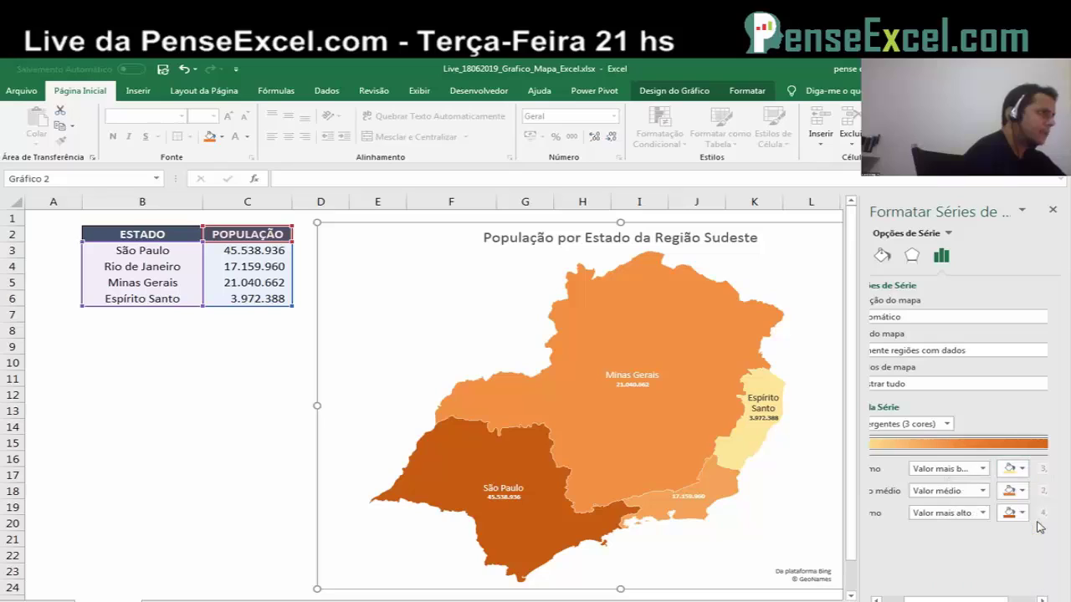
pyautogui.click(1022, 491)
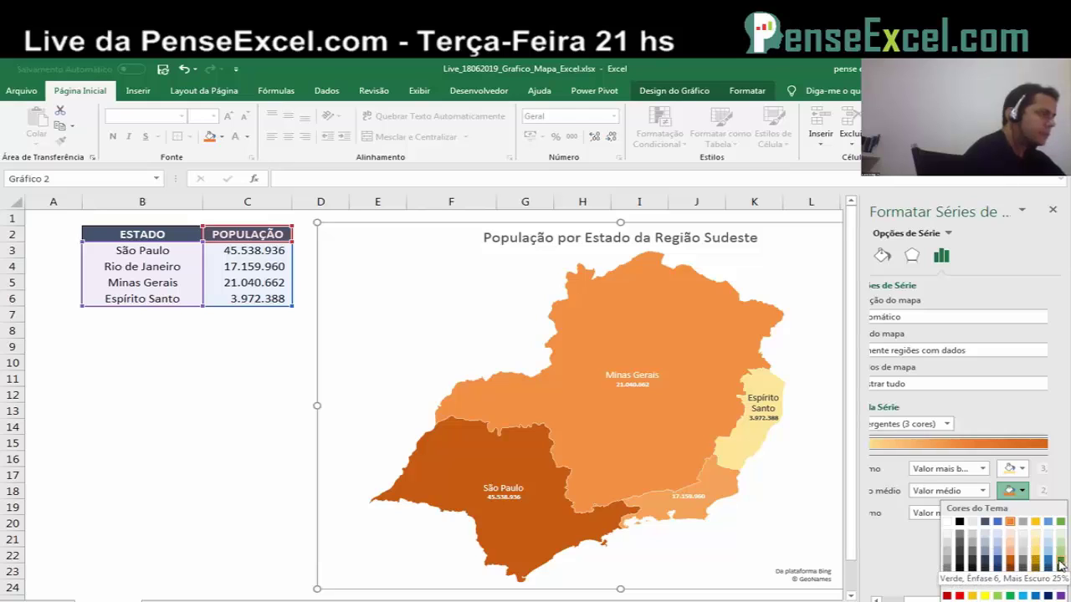
pyautogui.click(1061, 524)
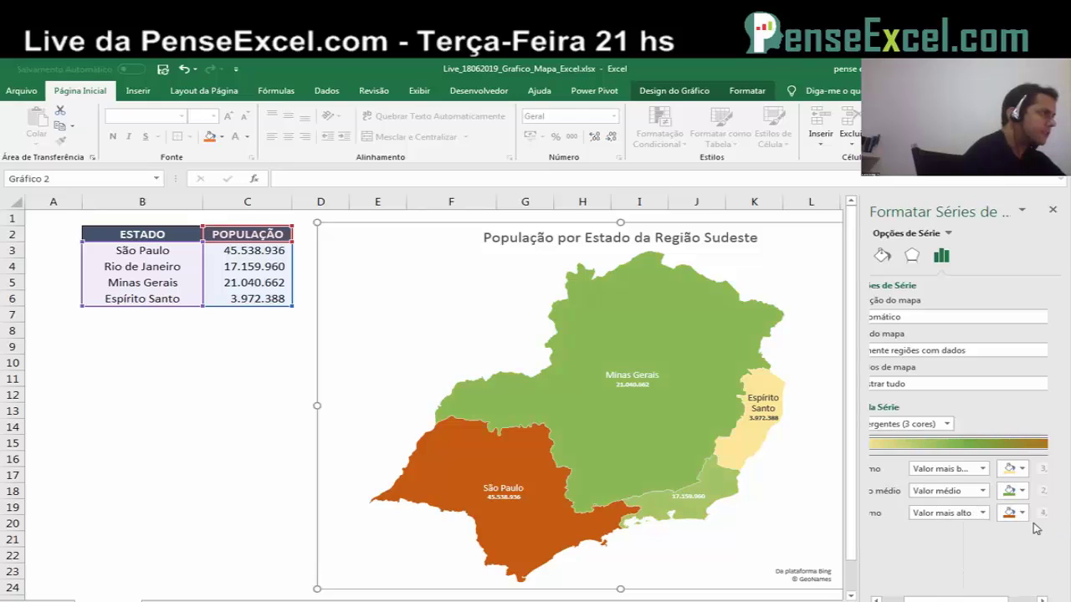
pyautogui.click(1020, 515)
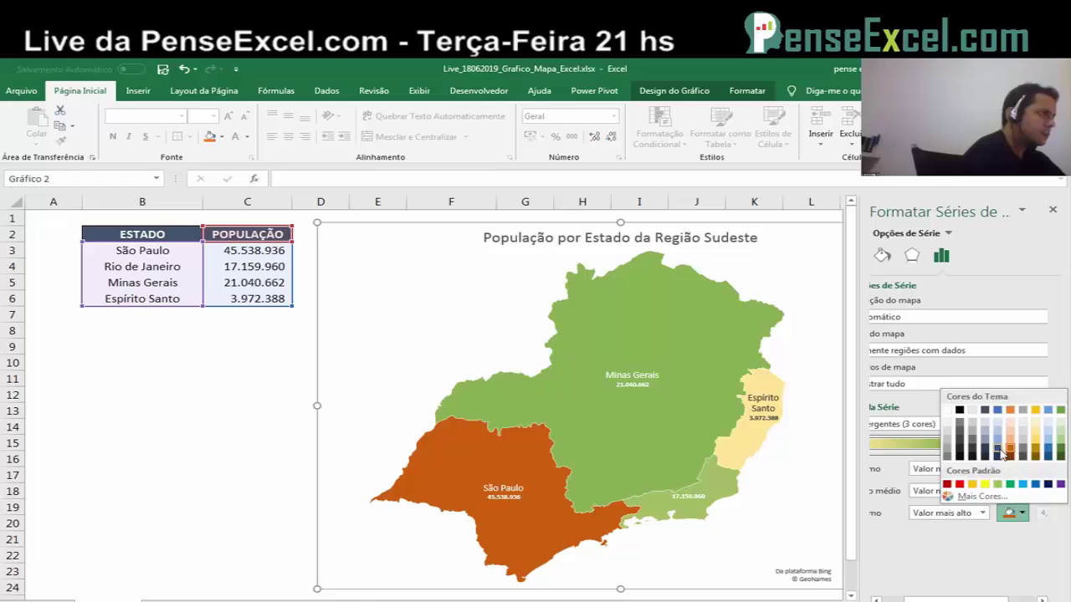
pyautogui.click(999, 410)
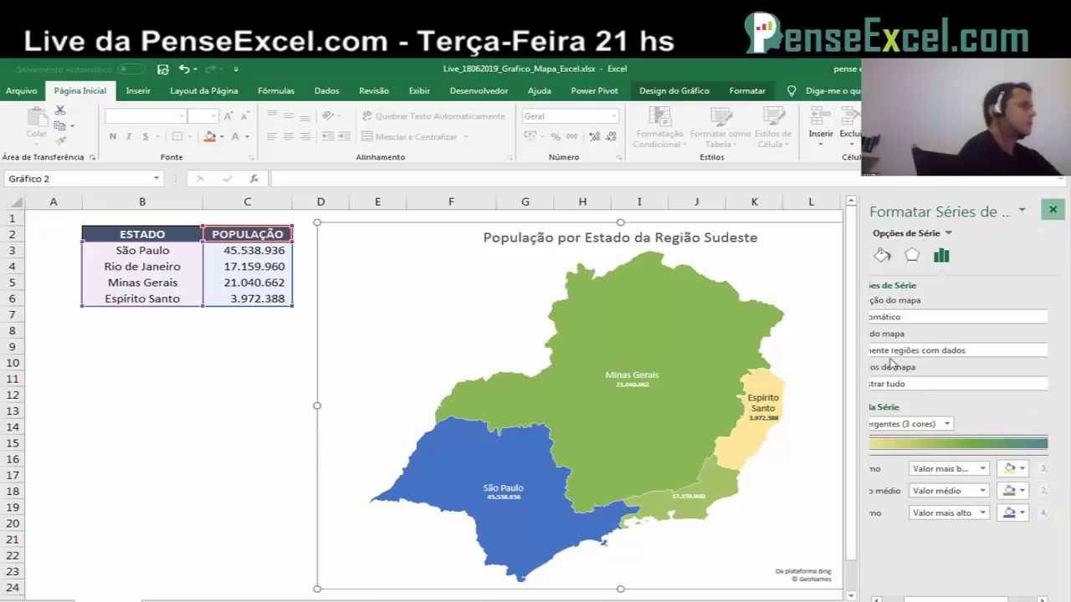
# Step: Close the Format Data Series pane and deselect the chart to view the yellow–green–blue map
pyautogui.click(1053, 209)
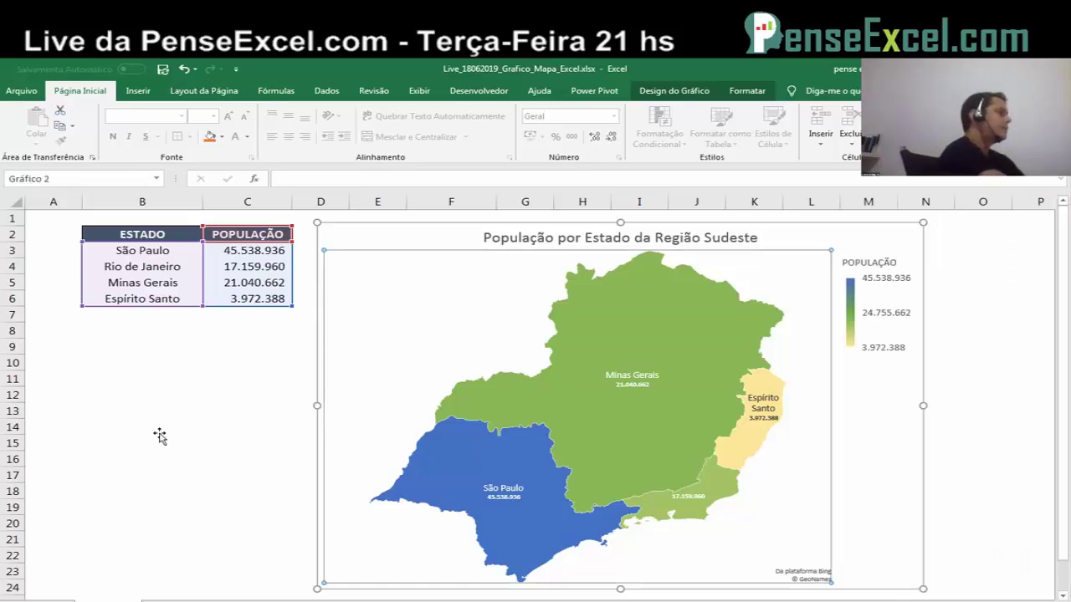
pyautogui.click(160, 435)
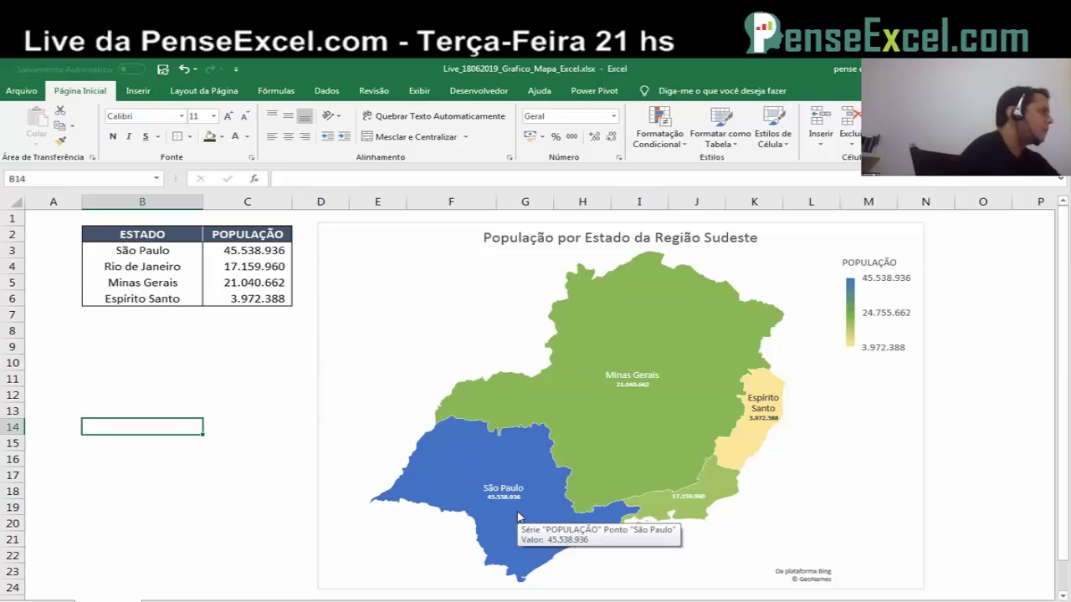
pyautogui.click(1027, 396)
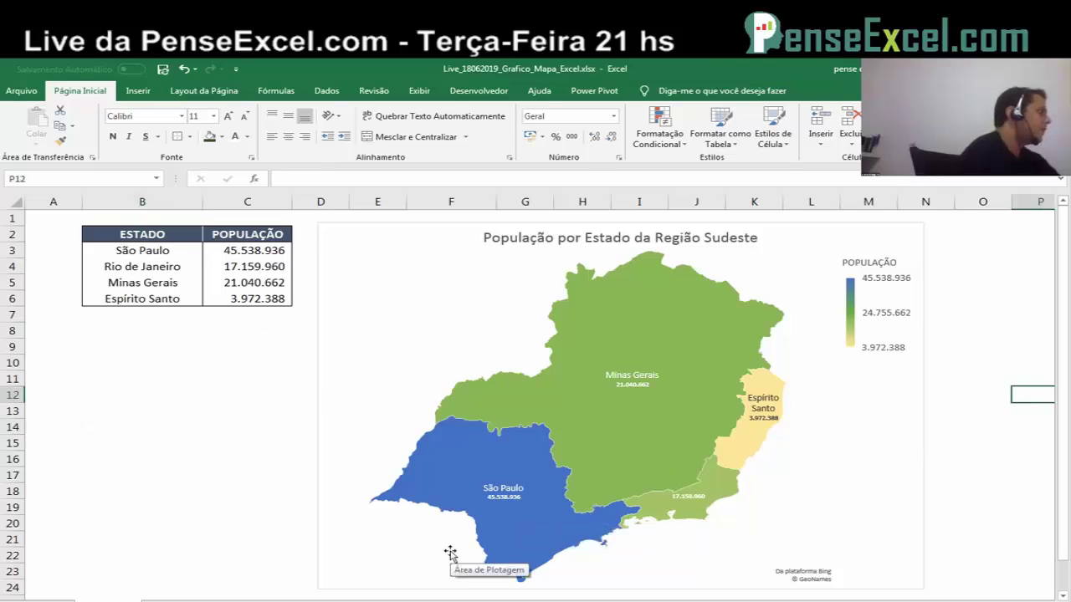
# Step: Open Selecionar Dados for the map chart and select the POPULAÇÃO series
pyautogui.rightClick(598, 405)
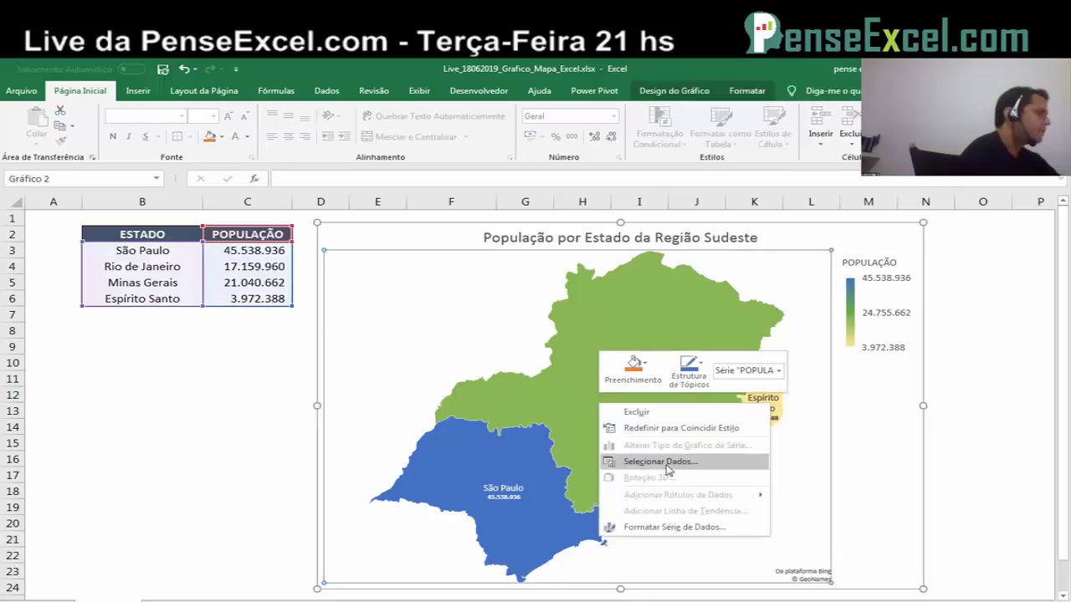
pyautogui.click(666, 462)
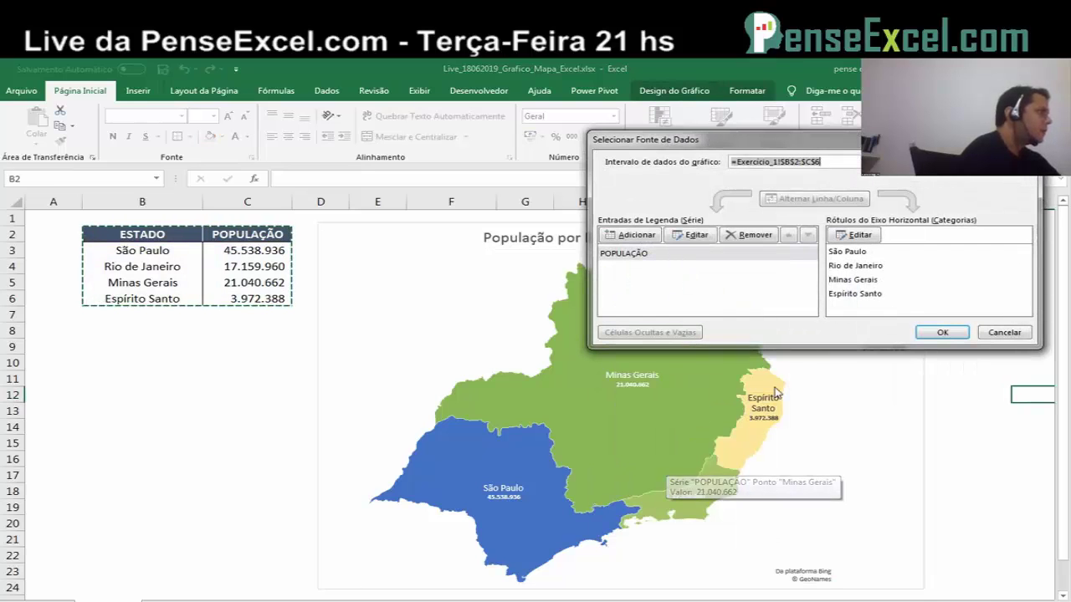
pyautogui.click(998, 335)
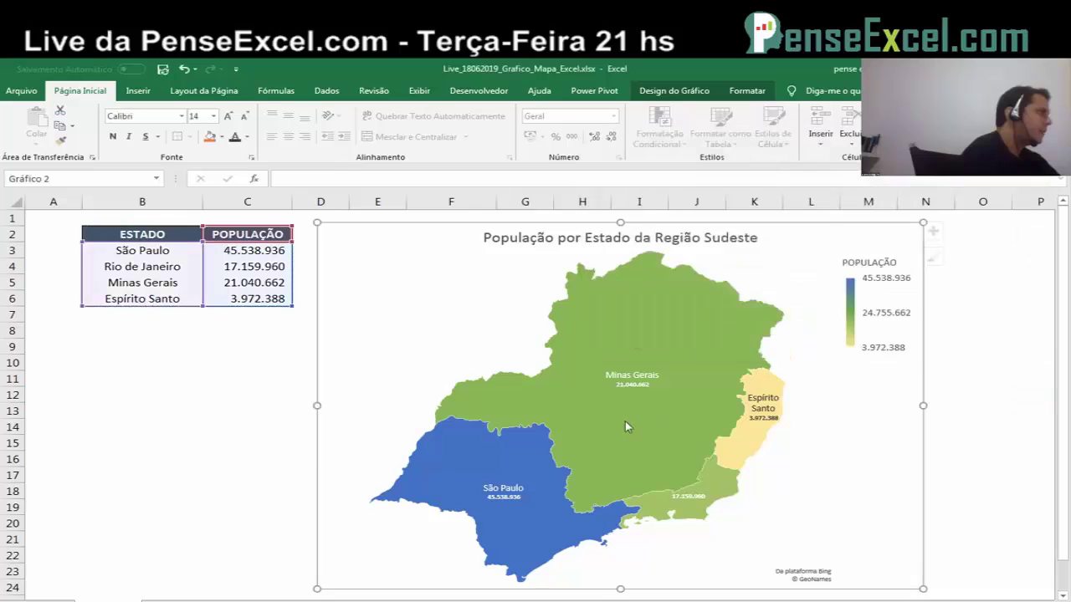
pyautogui.rightClick(609, 427)
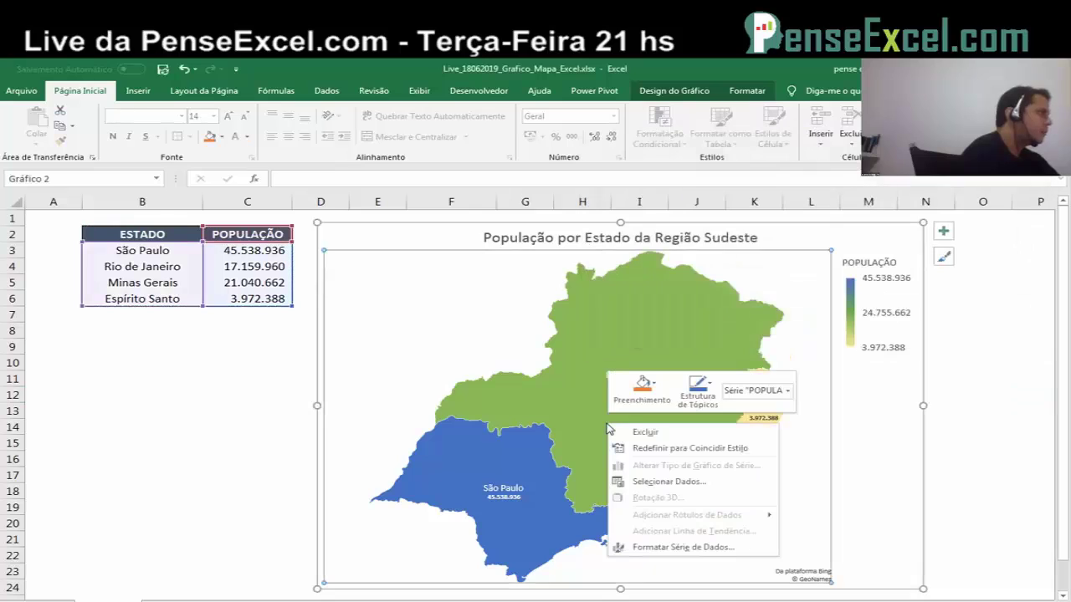
pyautogui.click(700, 483)
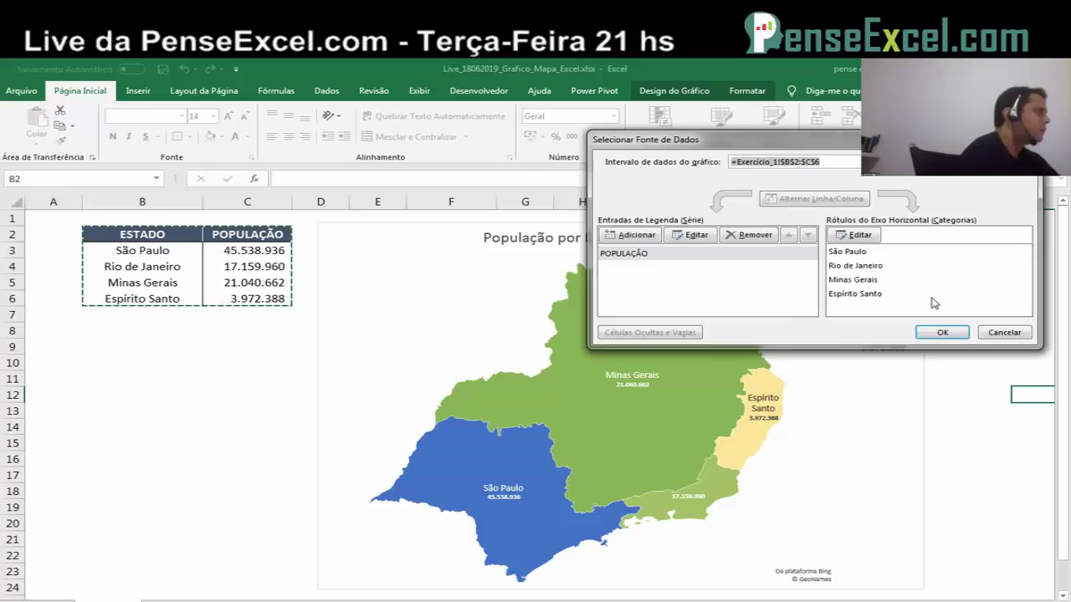
pyautogui.click(634, 253)
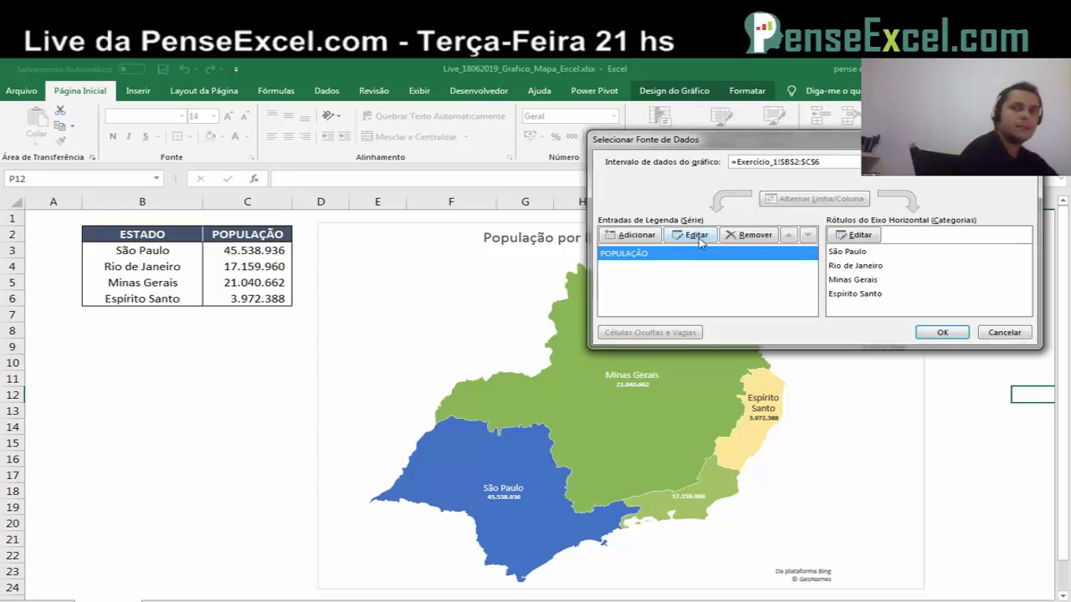
# Step: Edit the POPULAÇÃO series to 'Colorir por nomes de categoria secundária' and confirm with OK
pyautogui.click(696, 235)
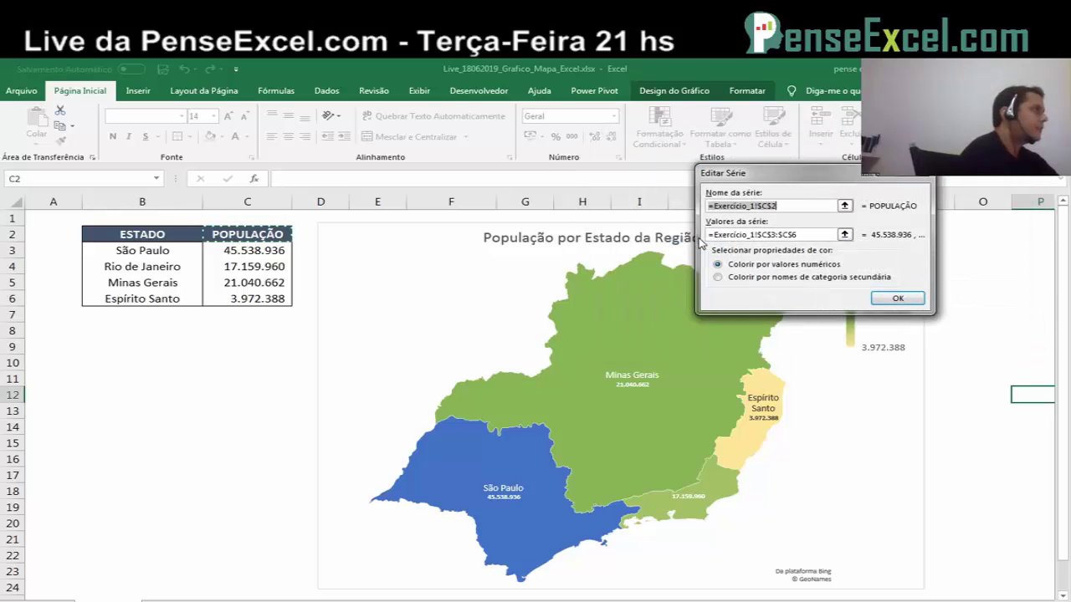
pyautogui.moveTo(837, 176); pyautogui.dragTo(545, 94)
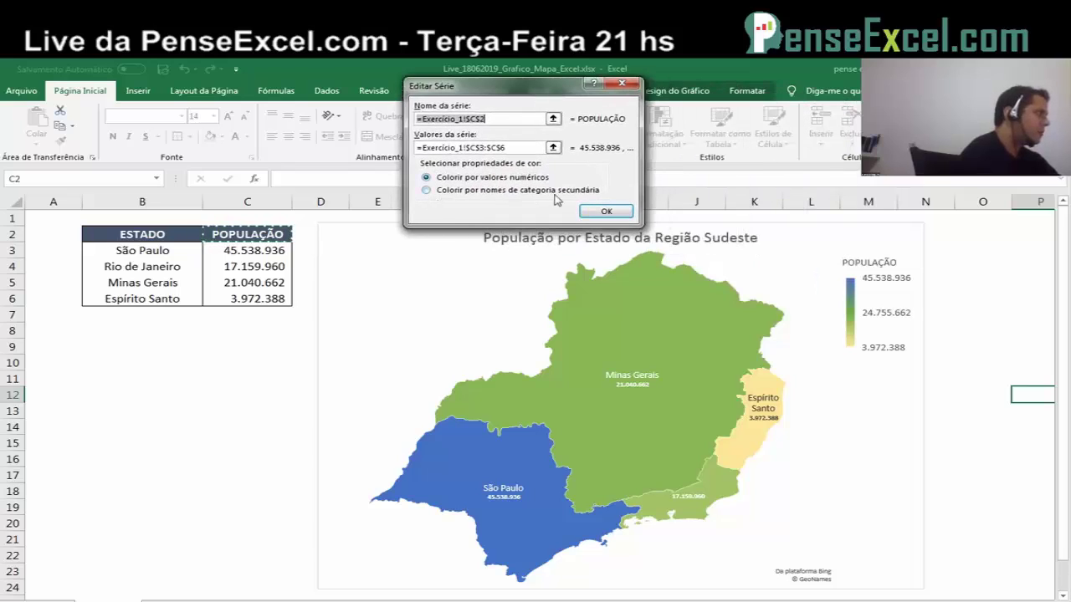
pyautogui.click(435, 191)
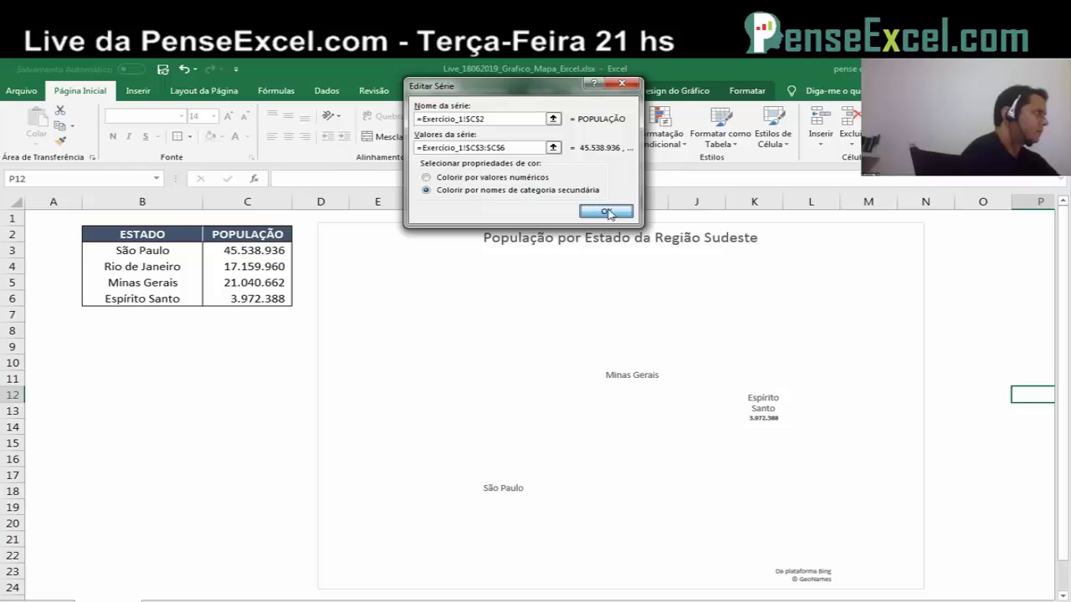
pyautogui.click(608, 212)
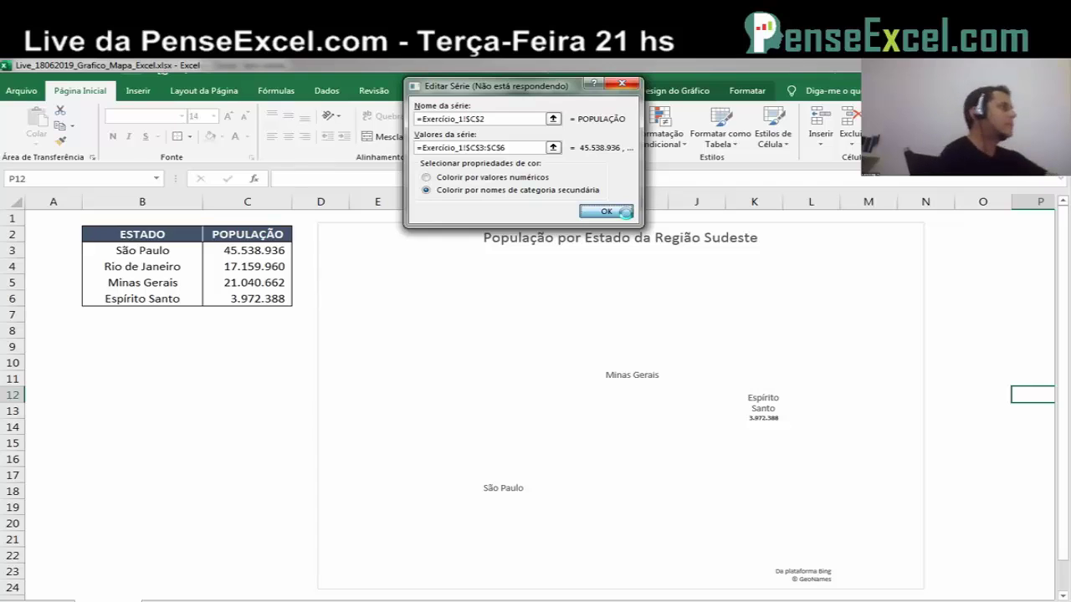
pyautogui.moveTo(526, 87); pyautogui.dragTo(462, 108)
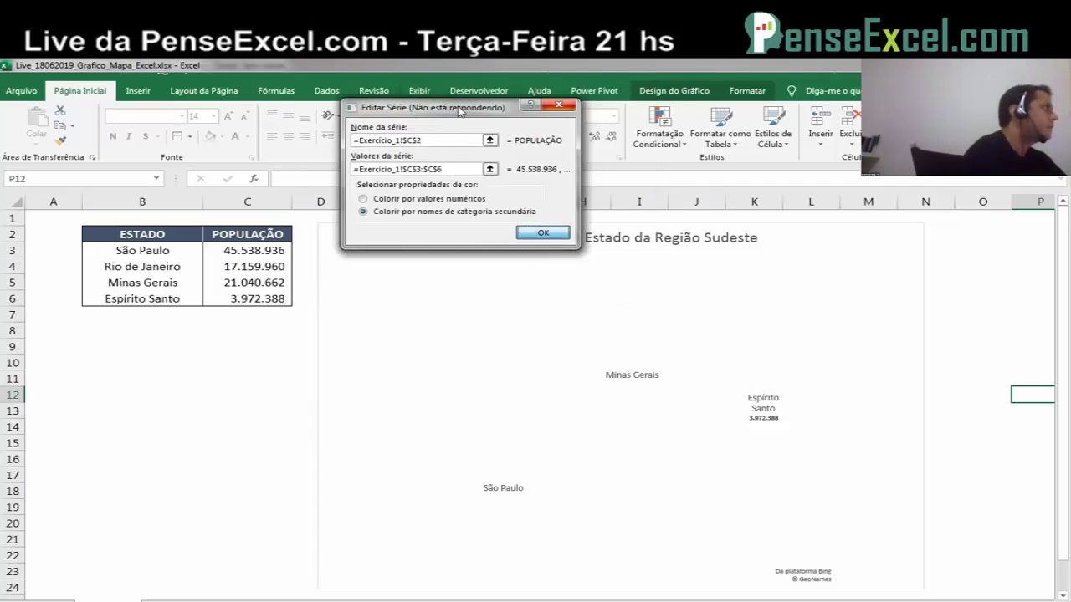
pyautogui.click(546, 233)
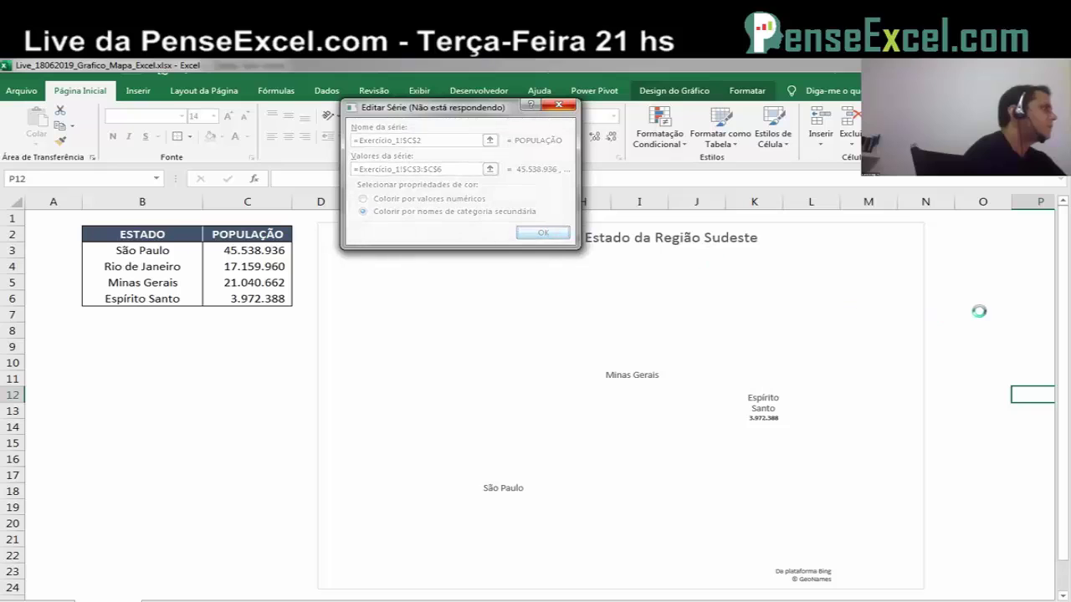
# Step: Close the unresponsive Excel so it restarts and auto-recovers the workbook
pyautogui.click(96, 592)
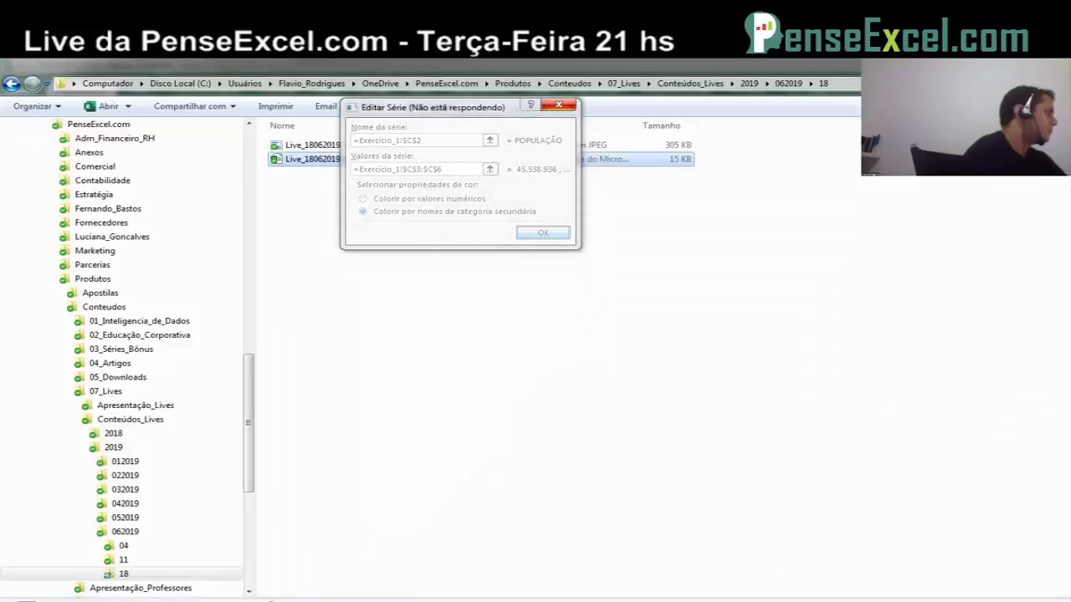
pyautogui.hotkey('alt', 'Tab')
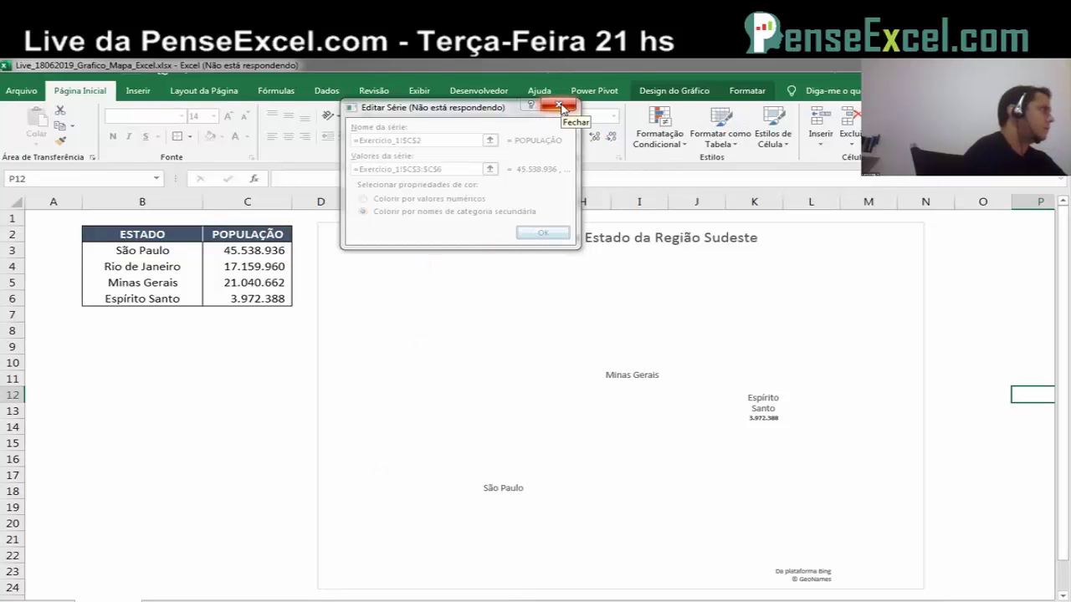
pyautogui.moveTo(452, 109); pyautogui.dragTo(448, 139)
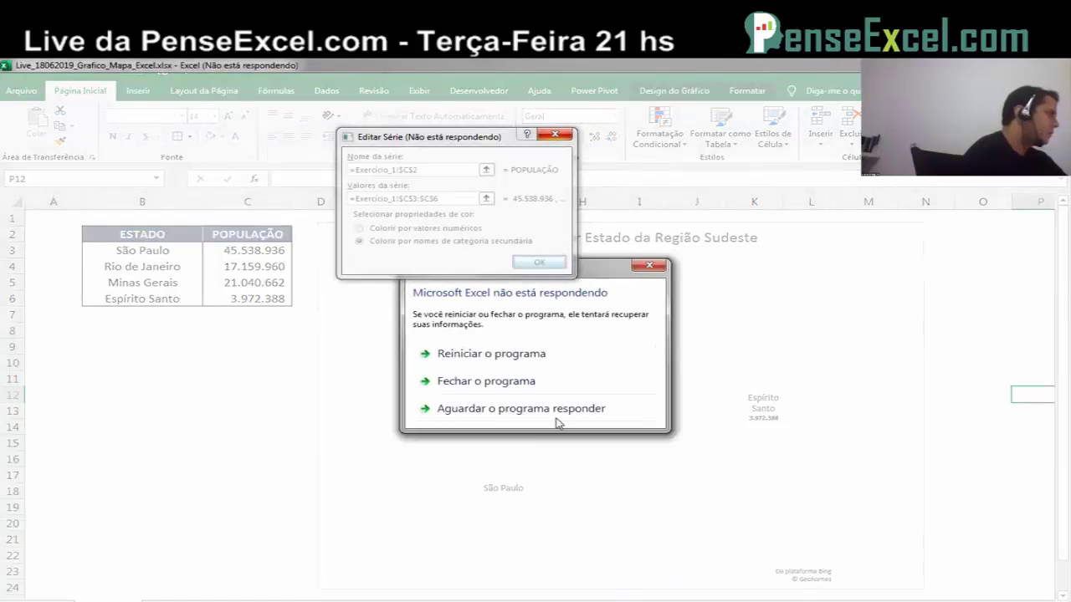
pyautogui.click(541, 354)
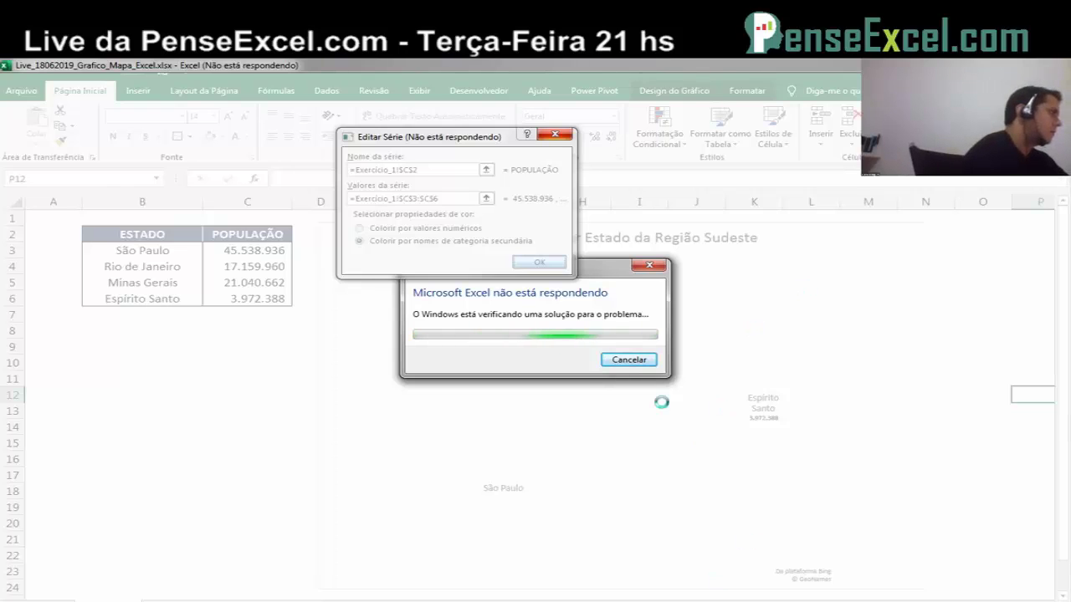
pyautogui.rightClick(740, 601)
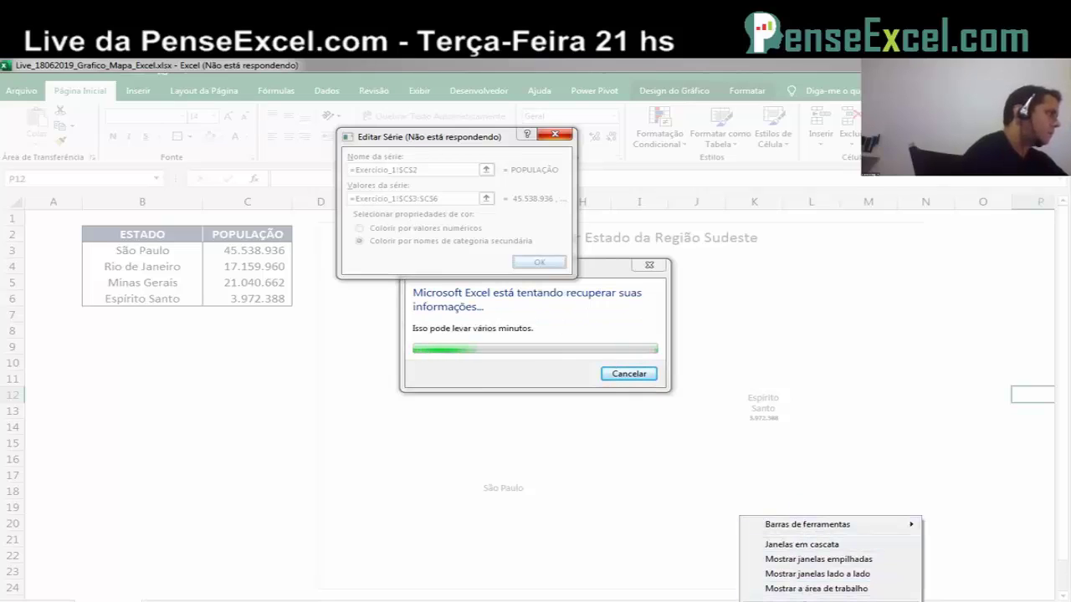
pyautogui.click(629, 374)
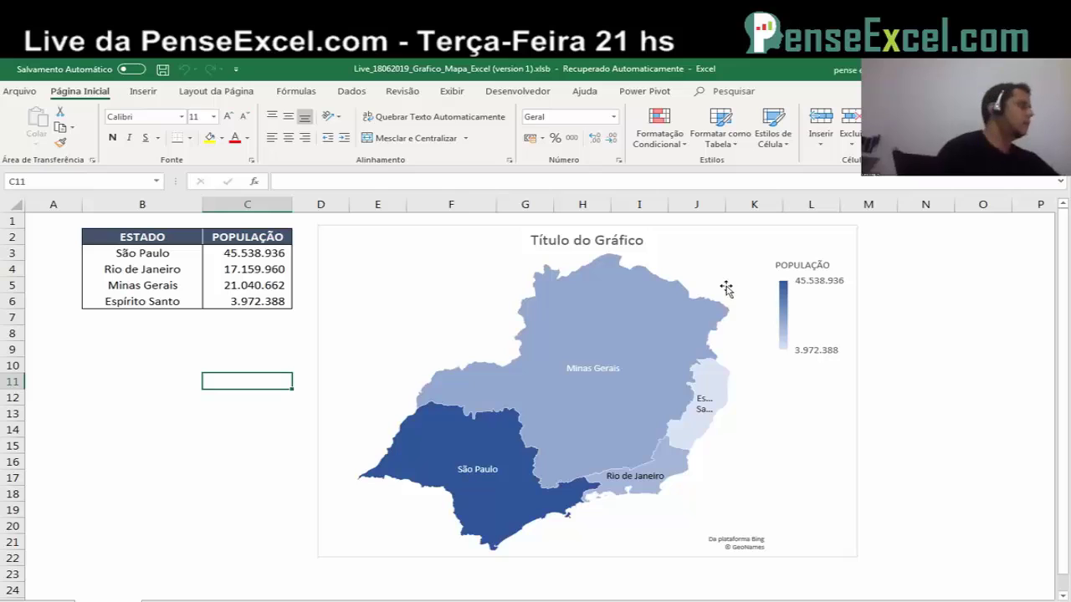
pyautogui.click(920, 302)
pyautogui.moveTo(593, 368)
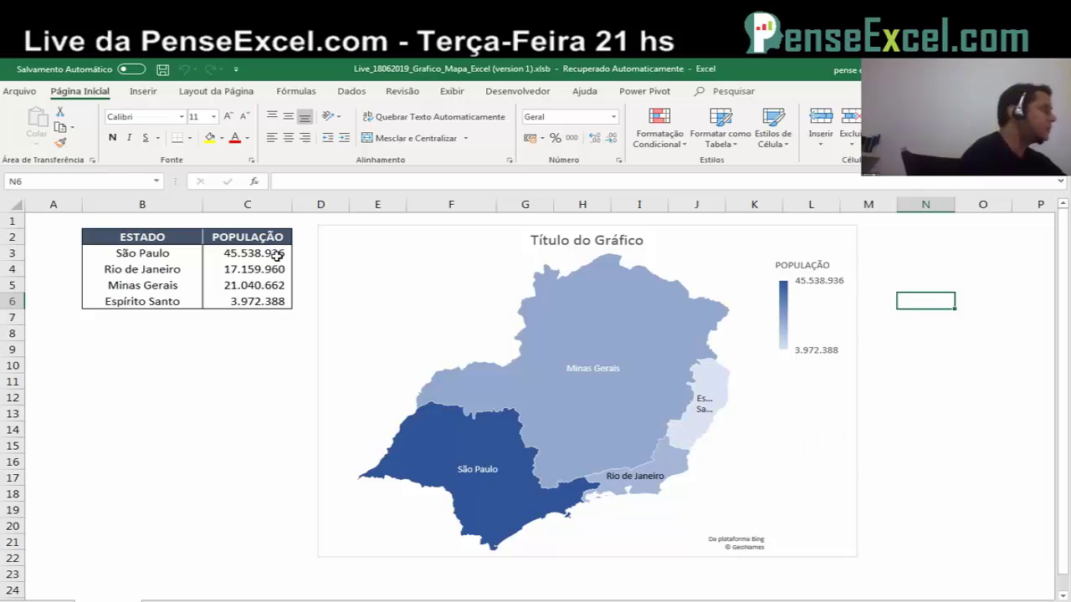
pyautogui.click(259, 253)
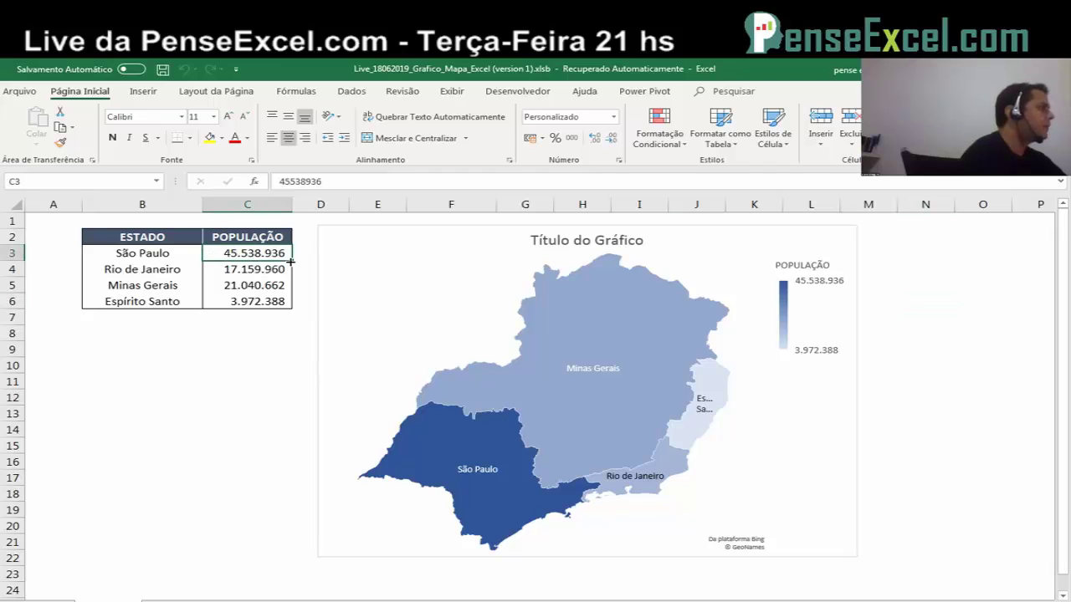
pyautogui.click(251, 282)
pyautogui.click(252, 271)
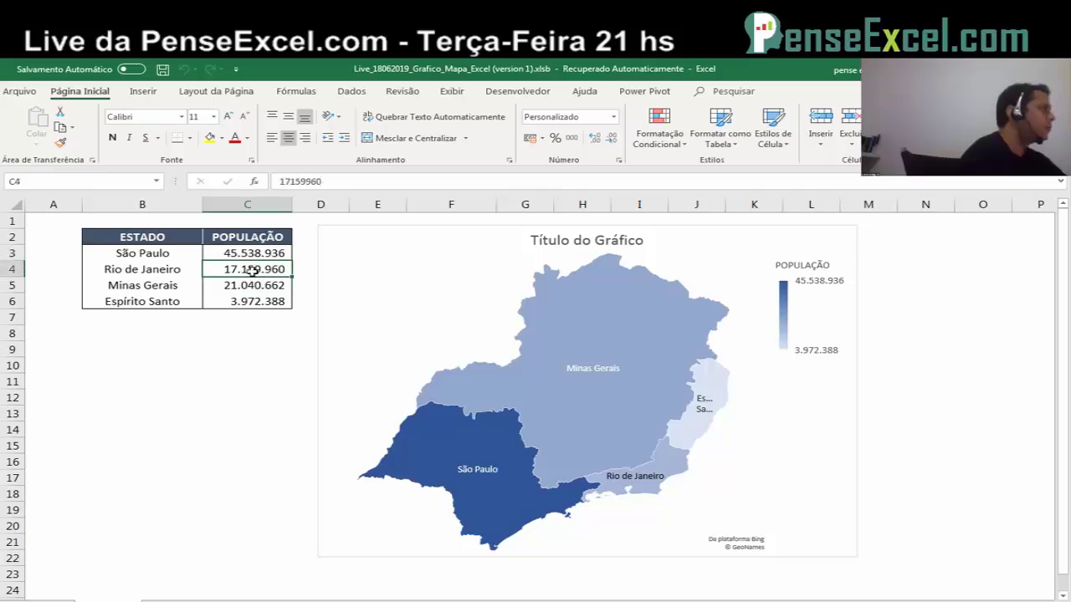
pyautogui.click(243, 299)
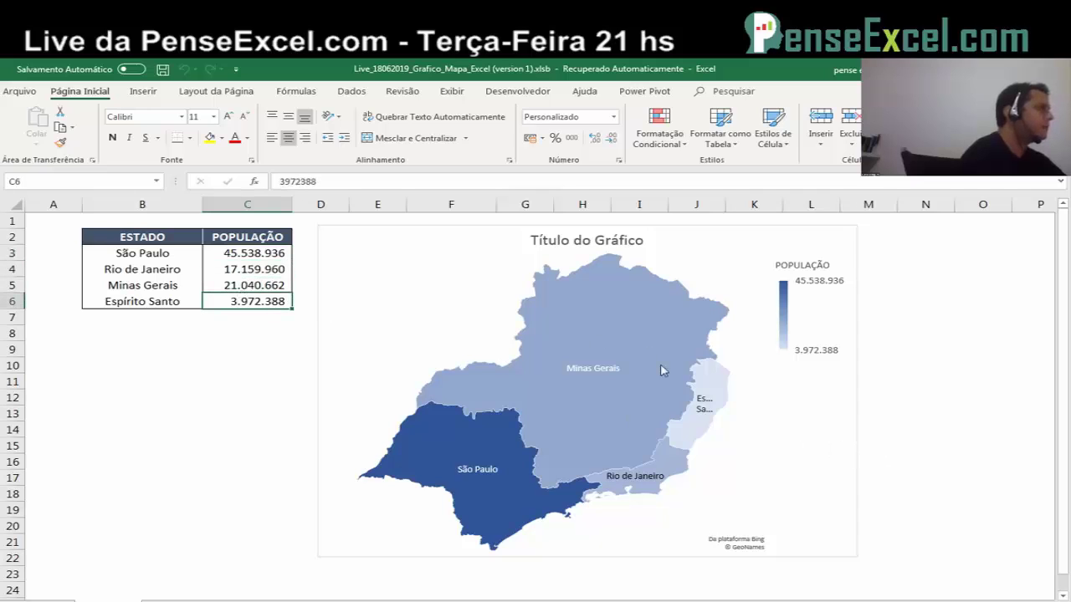
pyautogui.click(550, 248)
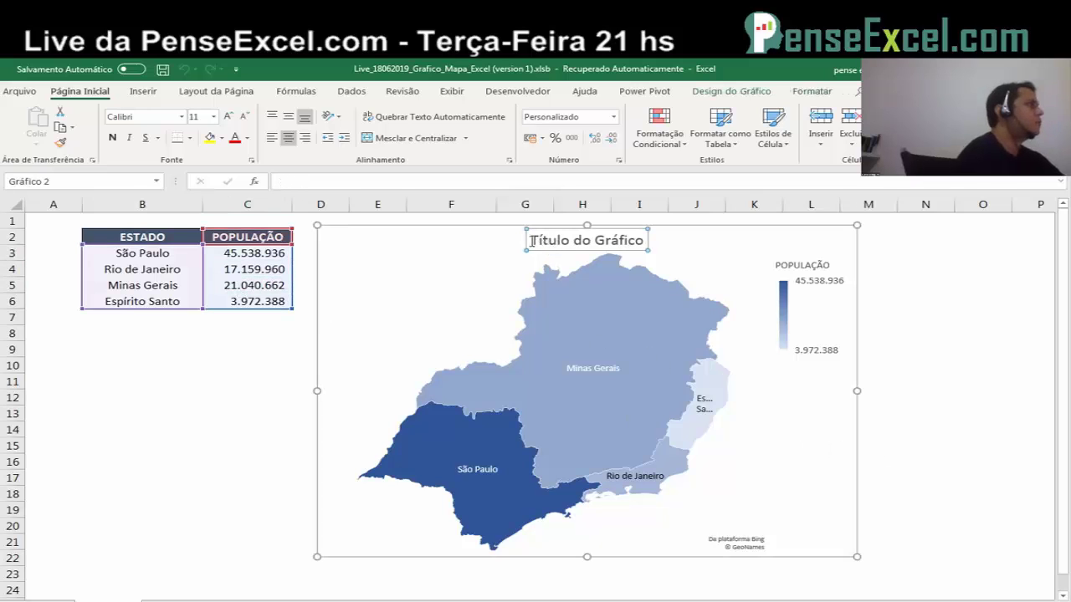
# Step: Replace the default chart title with 'População por Estado - Região Sudeste'
pyautogui.click(540, 240)
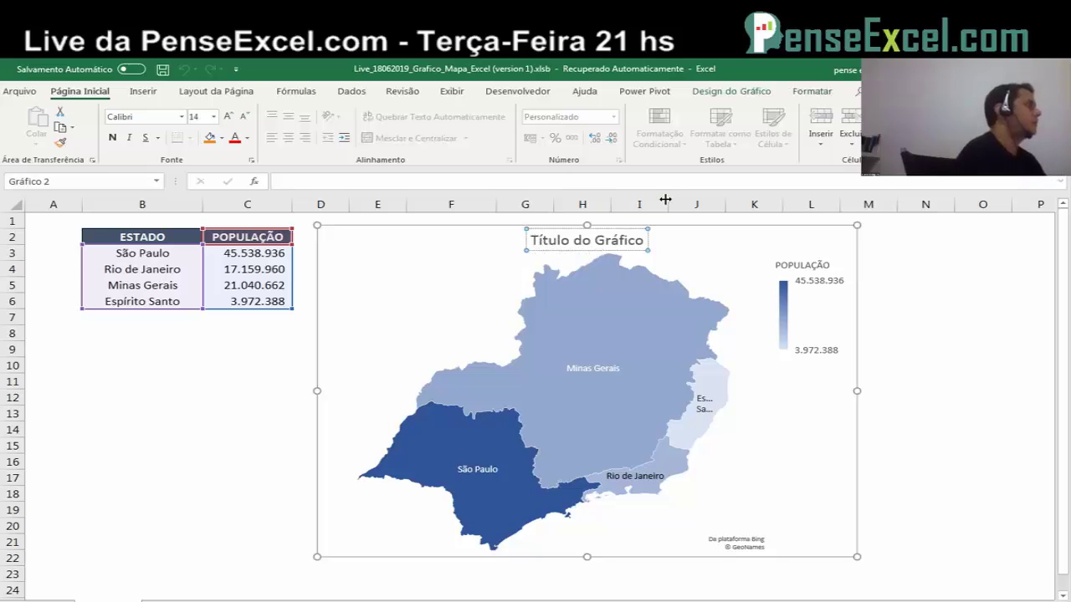
pyautogui.hotkey('ctrl', 'a')
pyautogui.write('Pop')
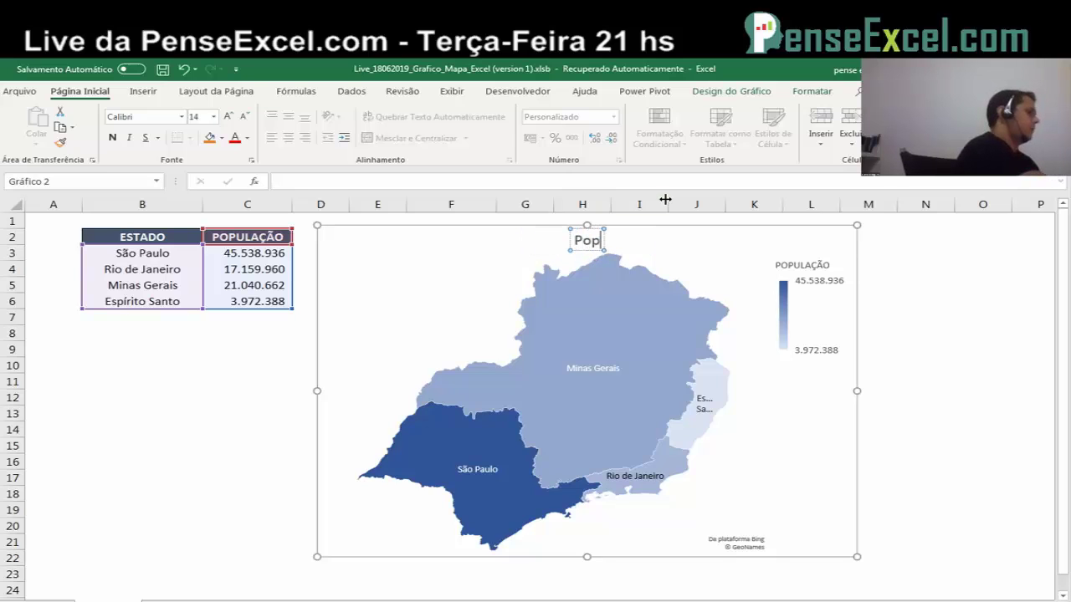
pyautogui.write('ulação por Est')
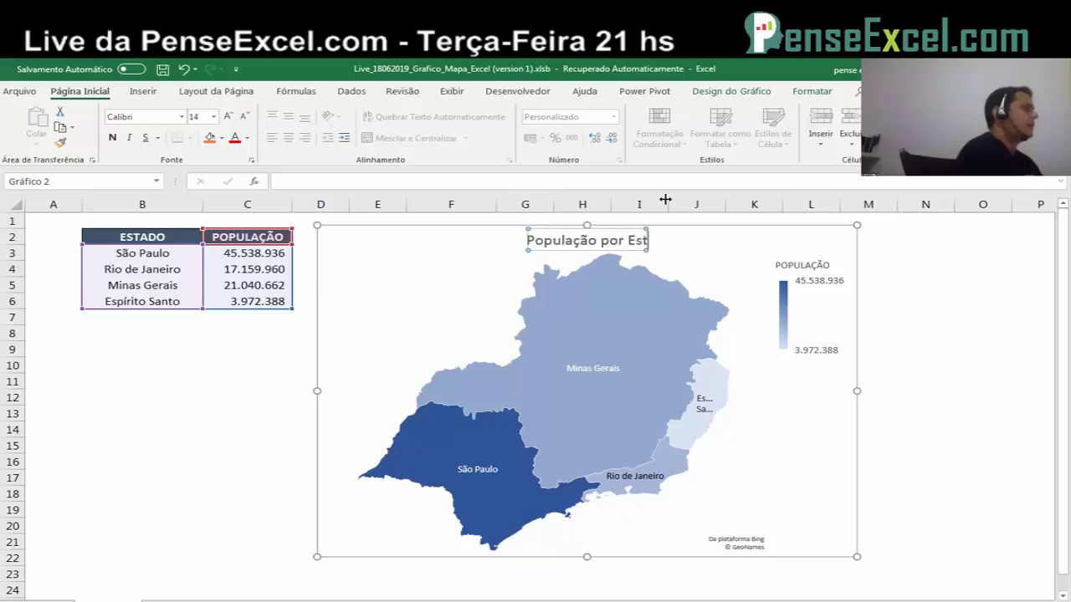
pyautogui.write('ado - T')
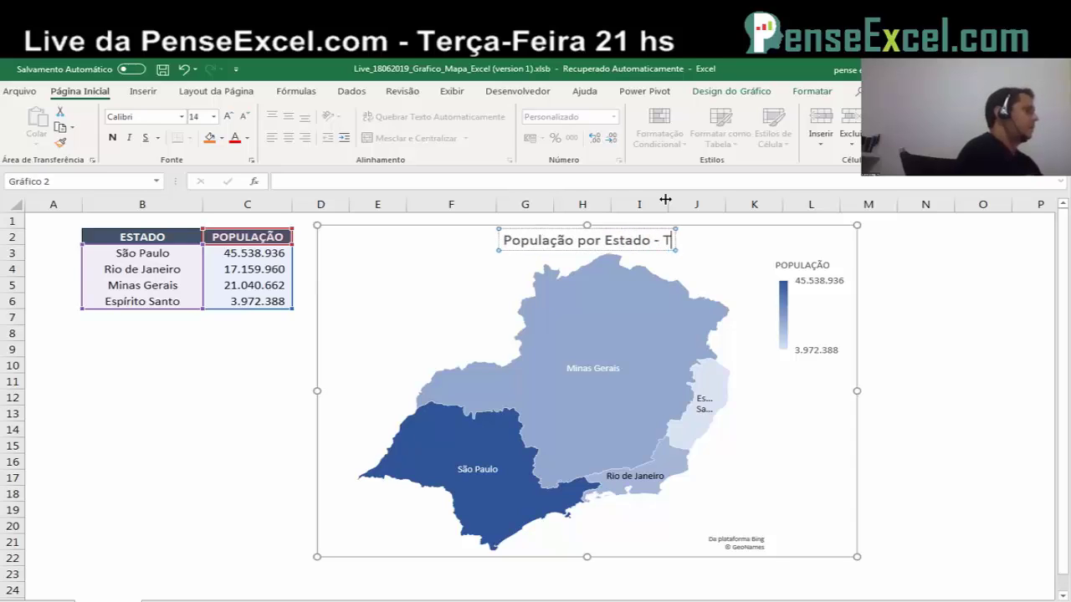
pyautogui.press('BackSpace')
pyautogui.write('Regi')
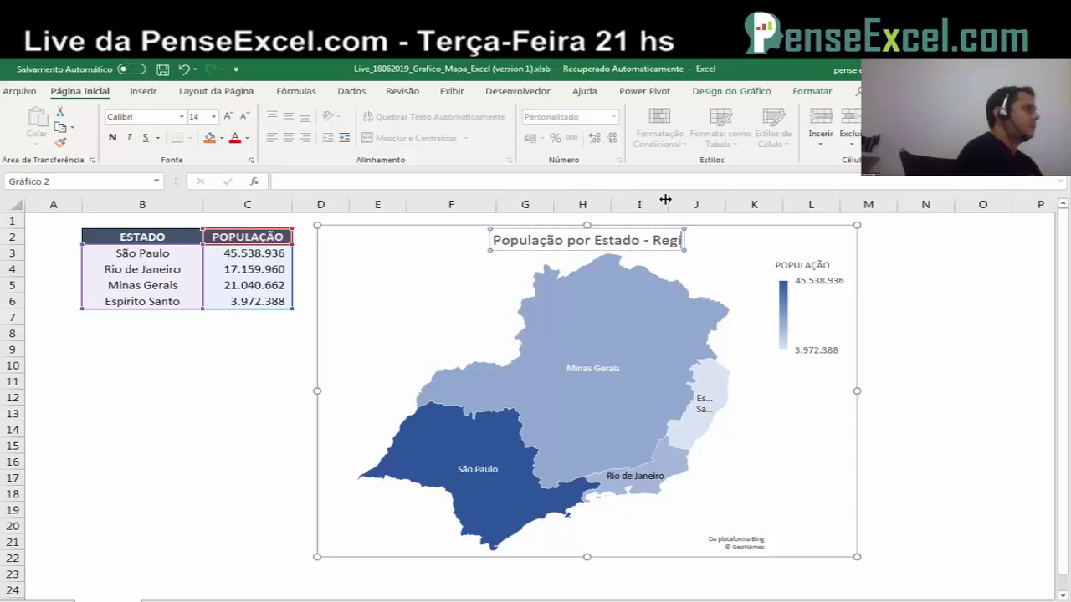
pyautogui.write('~]ao')
pyautogui.press('BackSpace')
pyautogui.press('BackSpace')
pyautogui.press('BackSpace')
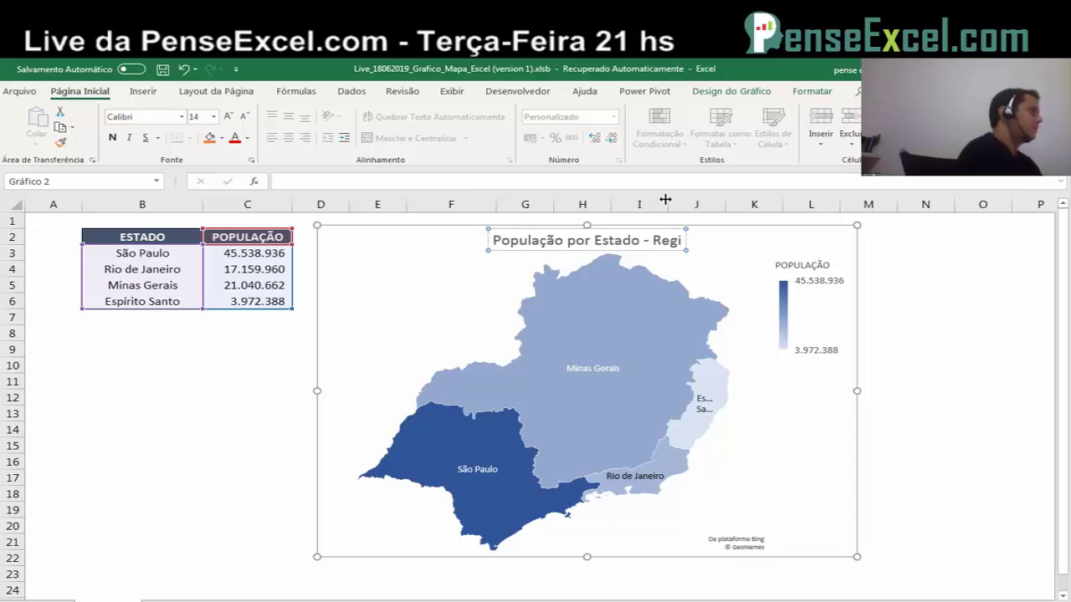
pyautogui.write('ã')
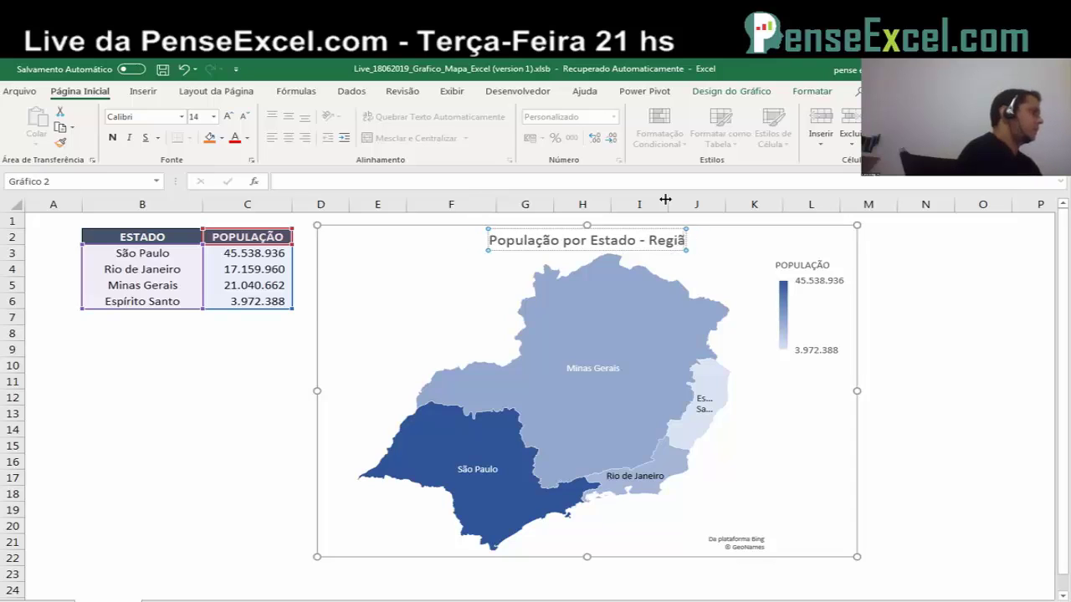
pyautogui.write('o Sudest')
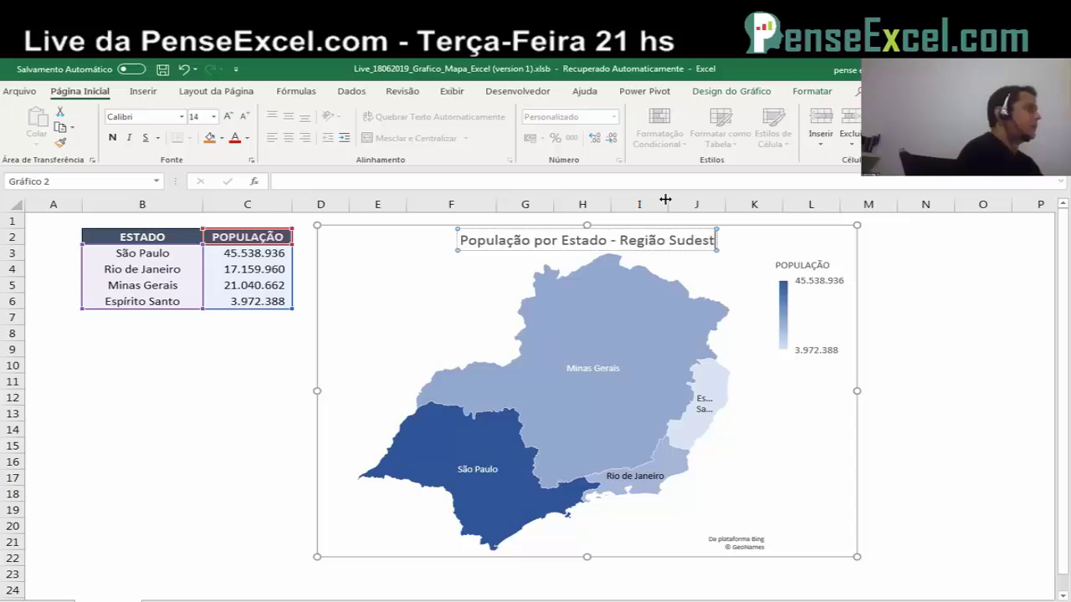
pyautogui.write('e')
pyautogui.click(983, 301)
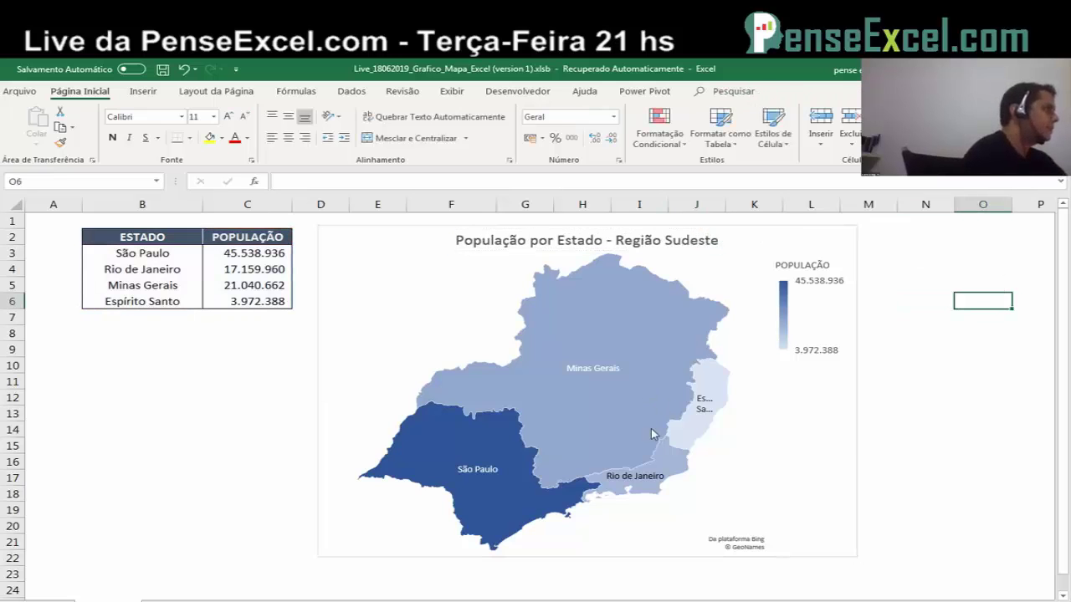
# Step: Set the POPULAÇÃO series to colour by secondary category names, so each state gets its own colour
pyautogui.rightClick(576, 401)
pyautogui.click(620, 465)
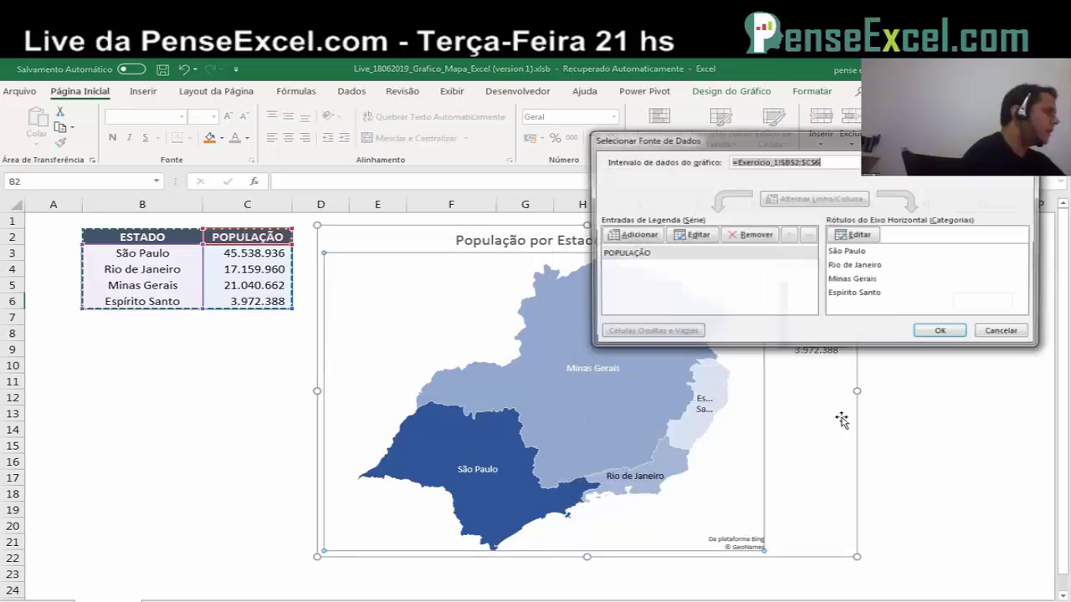
pyautogui.click(644, 256)
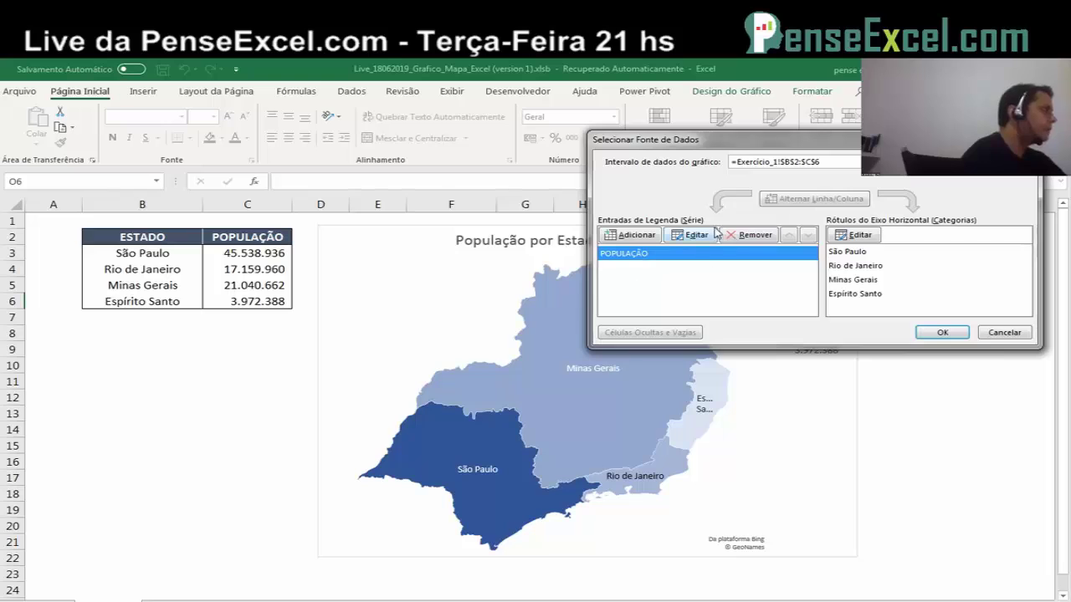
pyautogui.click(699, 234)
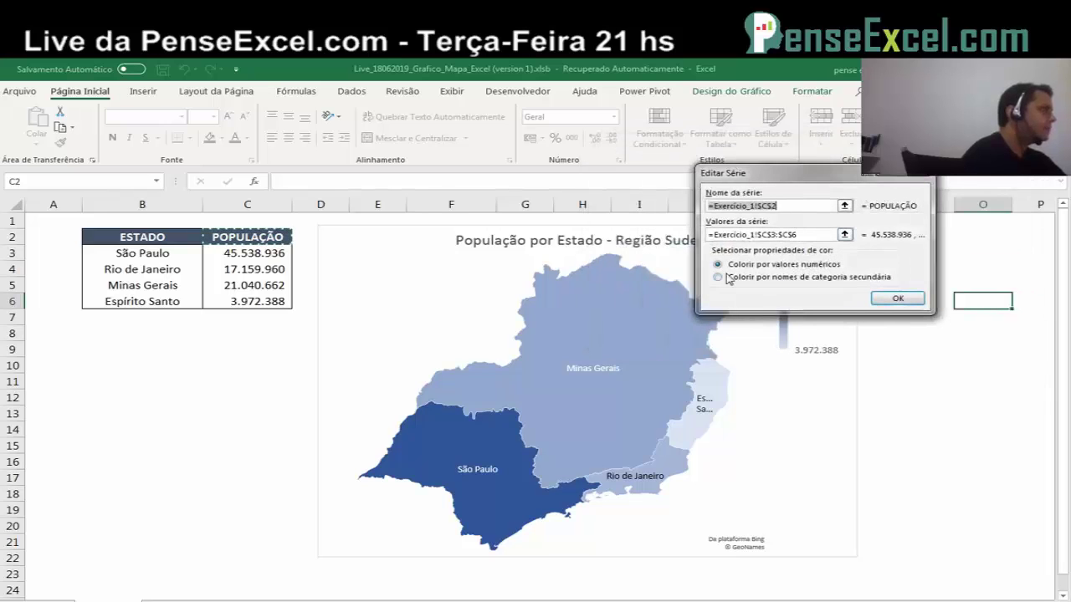
pyautogui.click(725, 279)
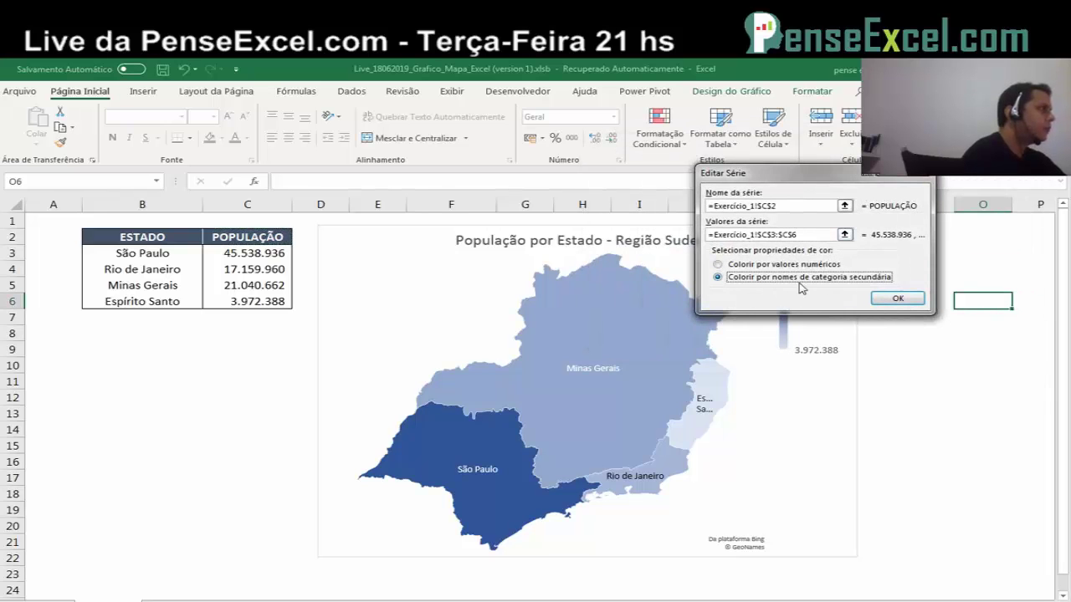
pyautogui.click(893, 299)
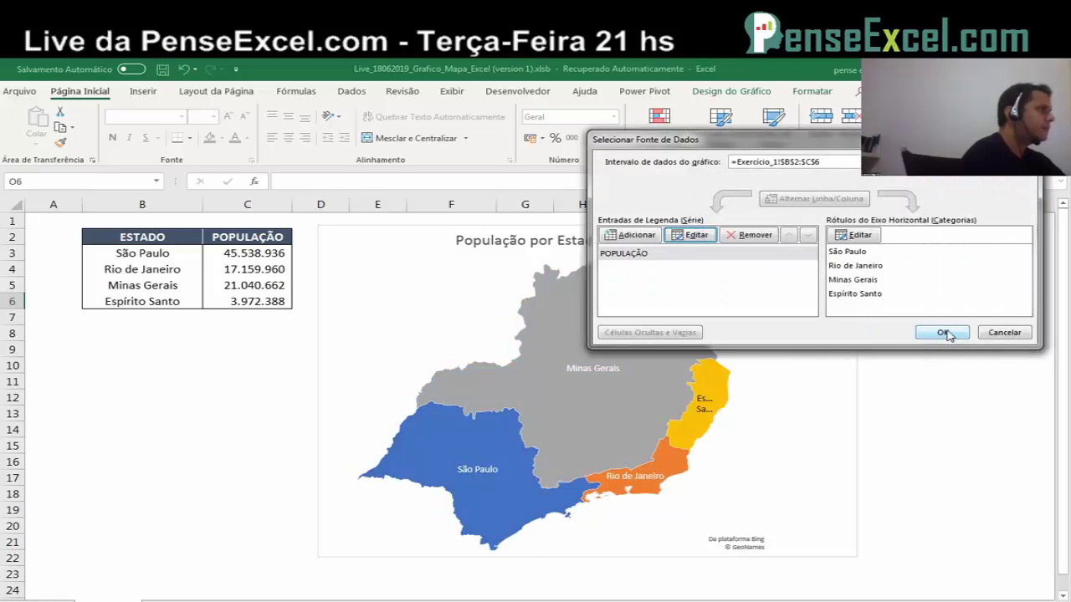
pyautogui.click(944, 333)
pyautogui.click(955, 304)
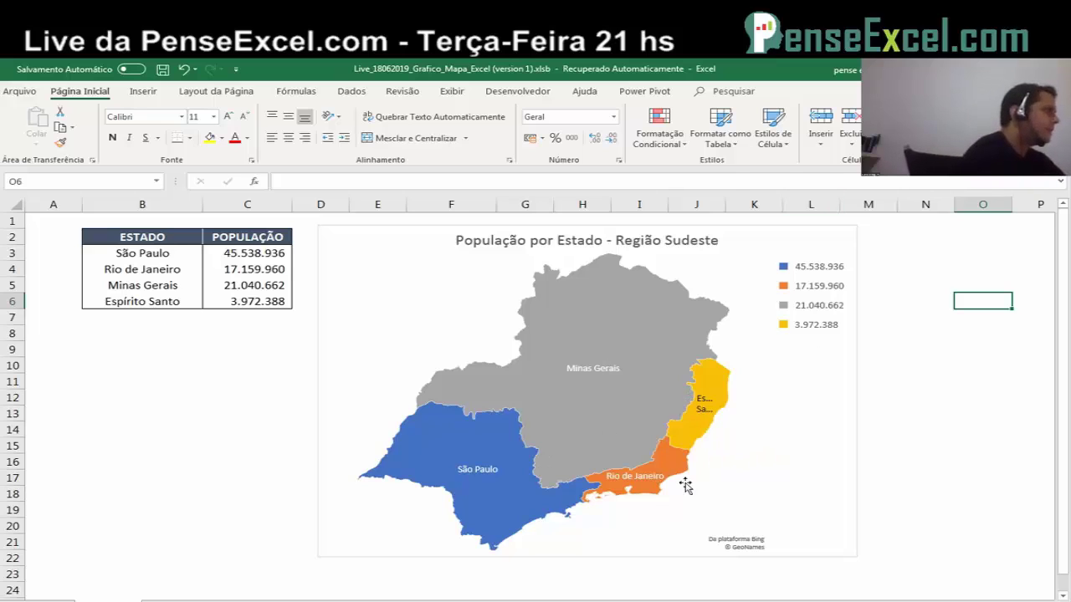
# Step: Review the recoloured map, then move to the sheet with the top-15 GDP table
pyautogui.click(951, 394)
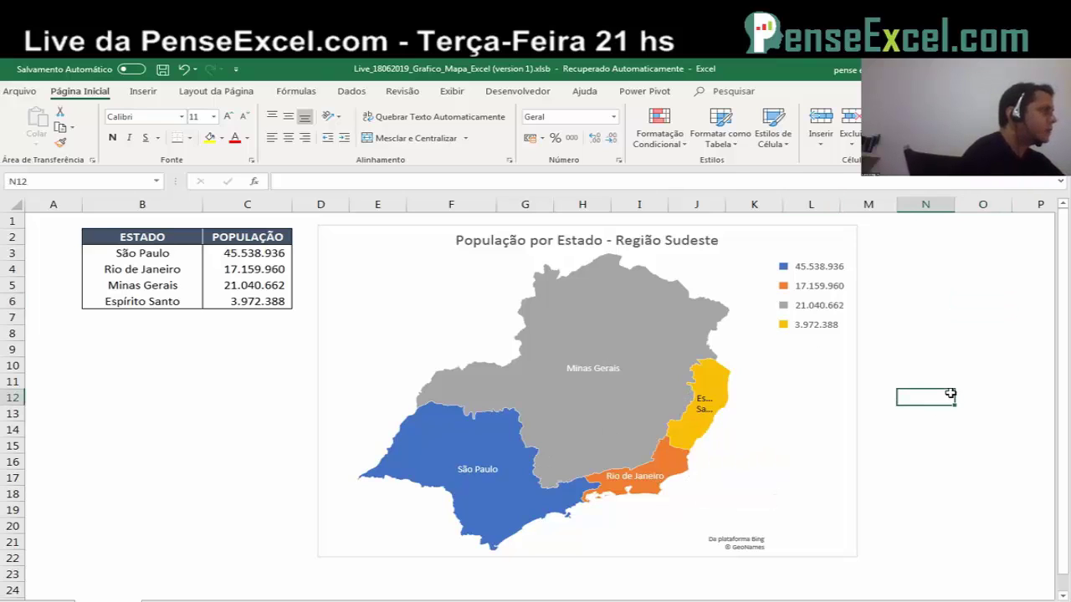
pyautogui.click(805, 272)
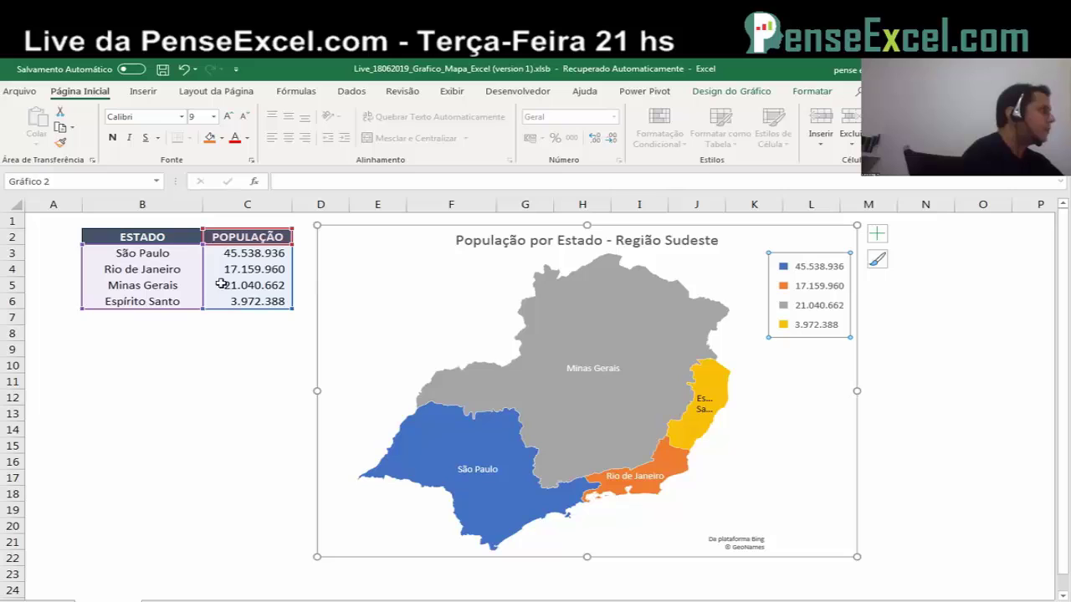
pyautogui.click(174, 370)
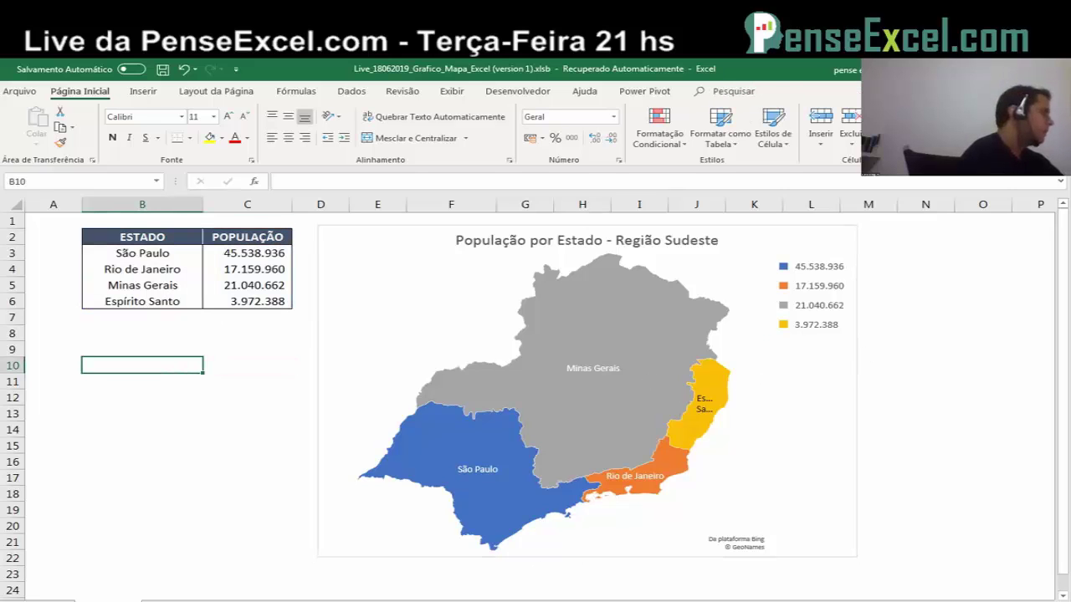
pyautogui.hotkey('ctrl', 'pagedown')
pyautogui.click(518, 388)
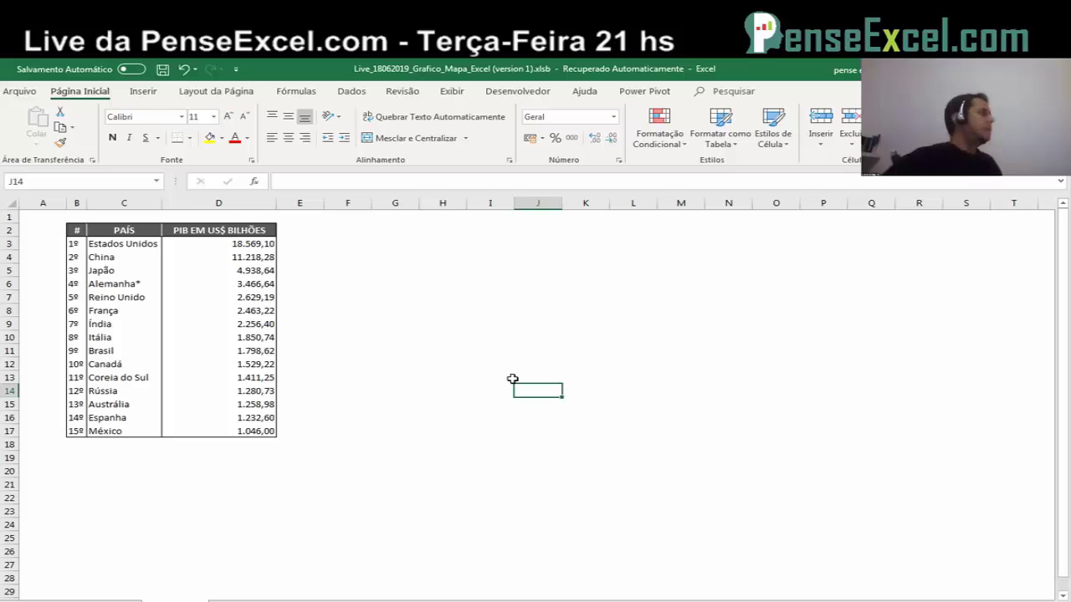
# Step: Check the top country names and change 'Alemanha*' in C6 to 'Alemanha'
pyautogui.click(202, 243)
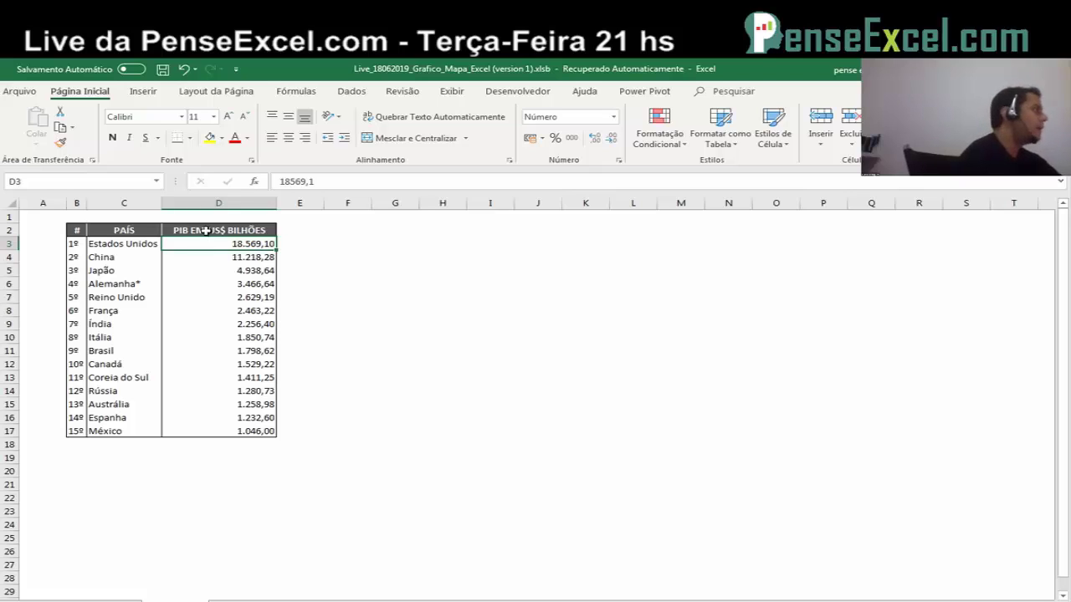
pyautogui.click(146, 244)
pyautogui.click(128, 256)
pyautogui.click(117, 270)
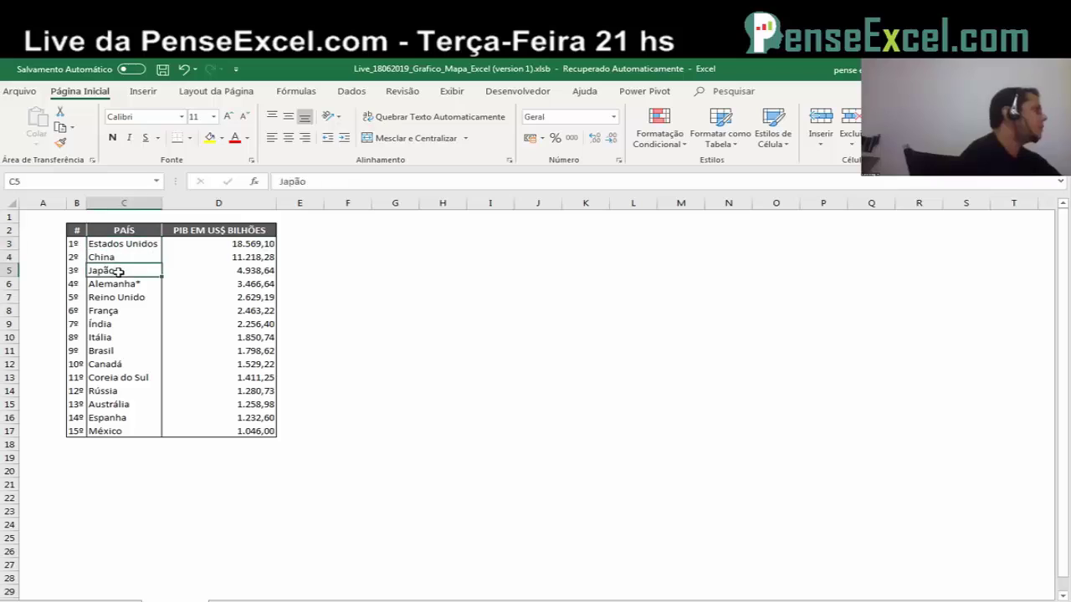
pyautogui.click(124, 284)
pyautogui.press('F2')
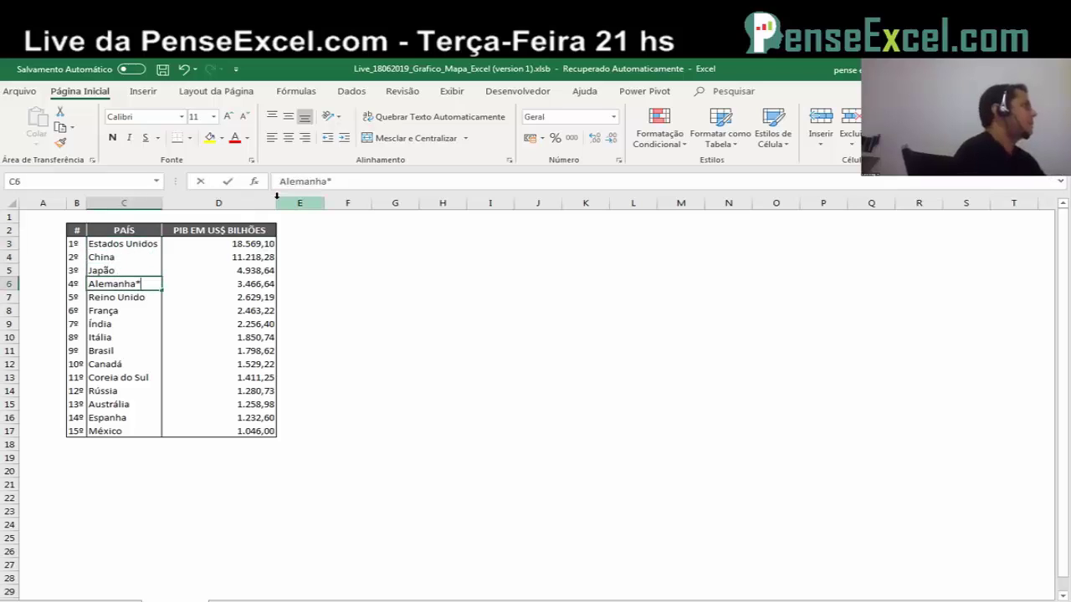
pyautogui.press('BackSpace')
pyautogui.press('Return')
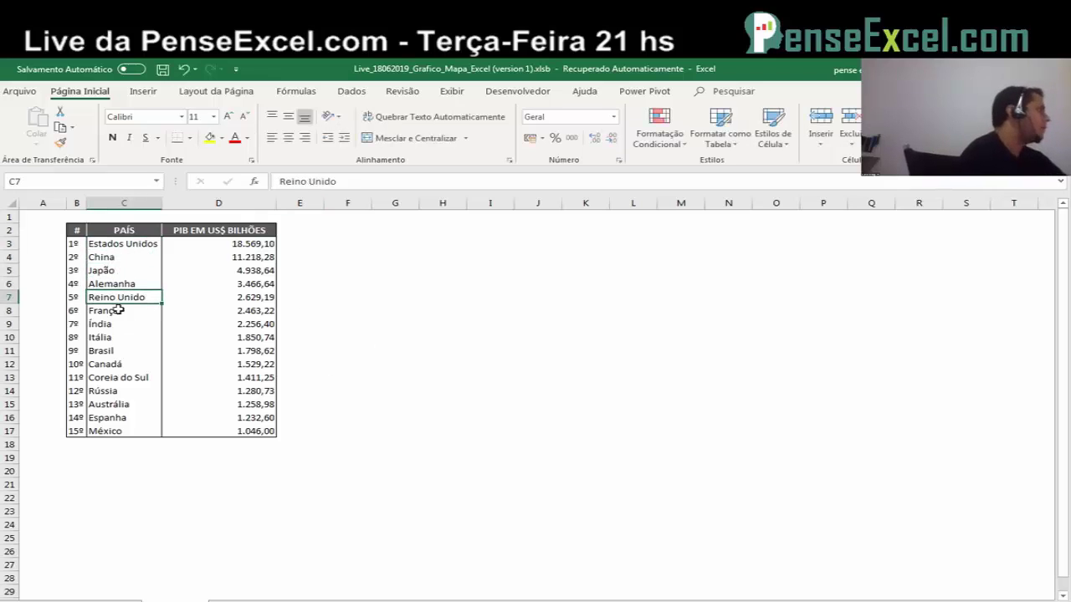
# Step: Check the remaining country names, Itália through México, for stray characters
pyautogui.click(120, 311)
pyautogui.click(124, 325)
pyautogui.click(122, 338)
pyautogui.click(122, 350)
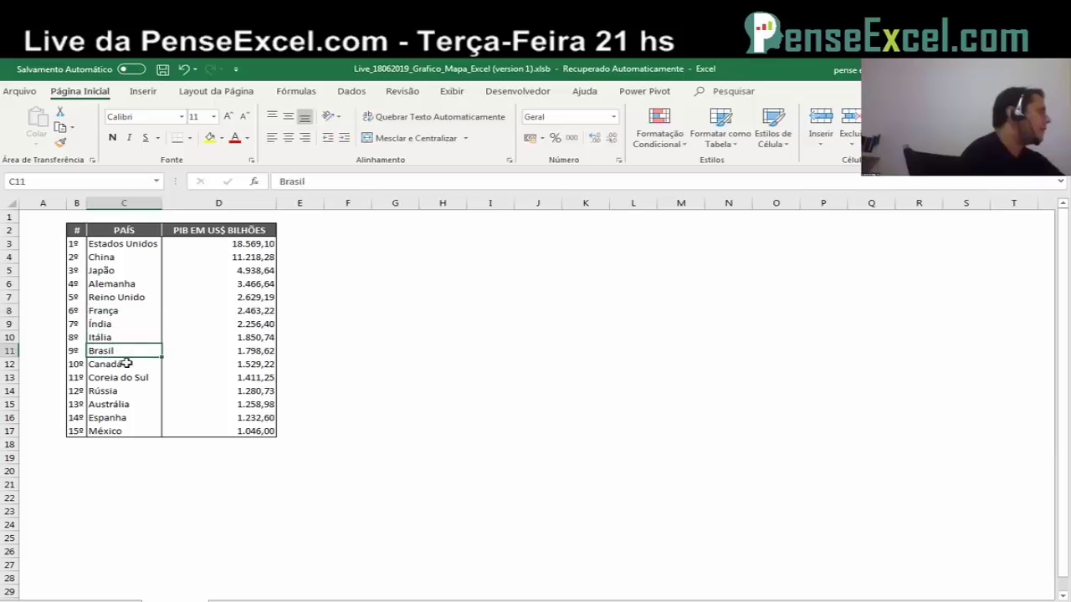
pyautogui.click(136, 363)
pyautogui.click(149, 377)
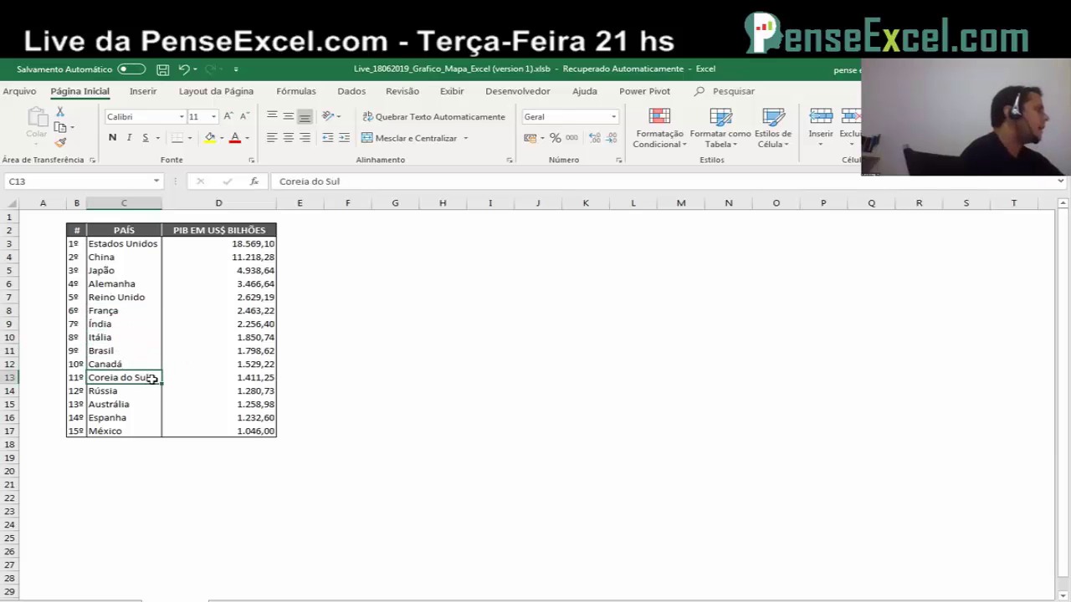
pyautogui.click(134, 390)
pyautogui.click(138, 405)
pyautogui.click(139, 418)
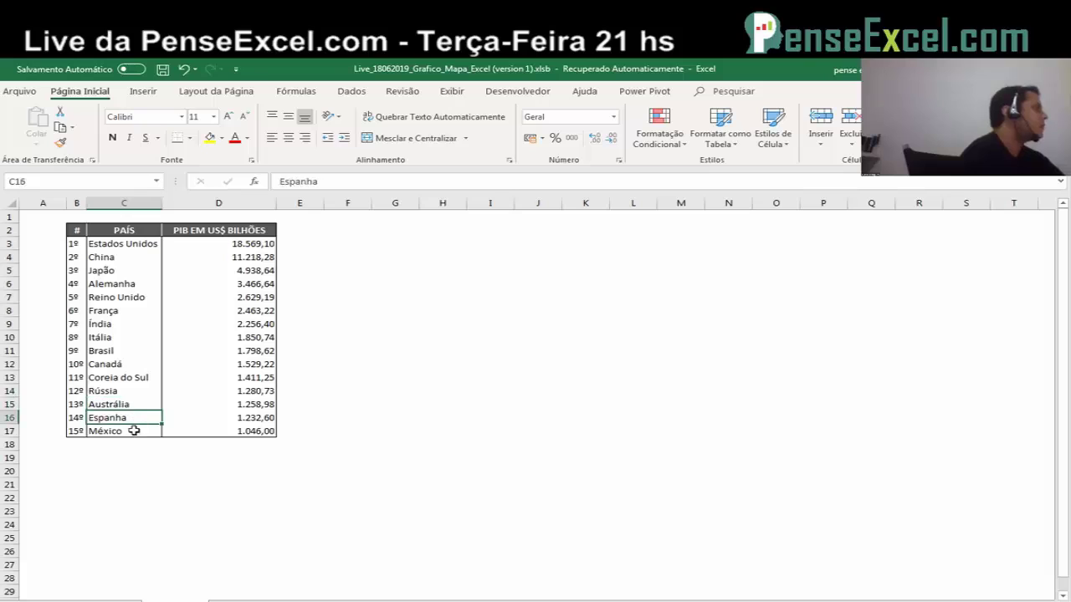
pyautogui.click(136, 429)
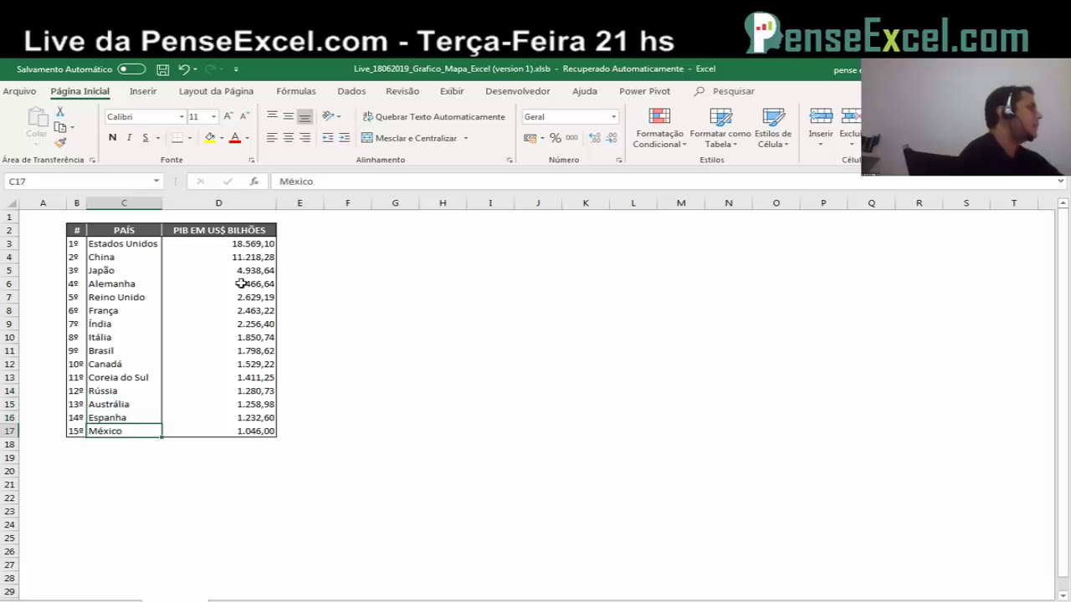
pyautogui.click(124, 229)
# Step: Insert a Mapa Coroplético from C2:D17 and move it beside the table
pyautogui.moveTo(123, 230); pyautogui.dragTo(249, 430)
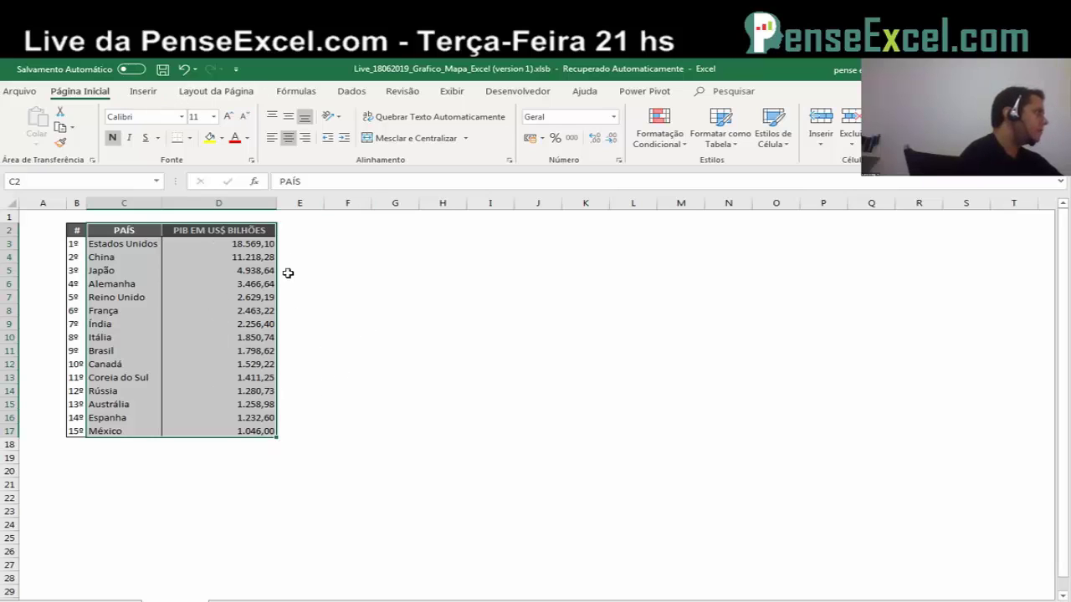
pyautogui.click(143, 91)
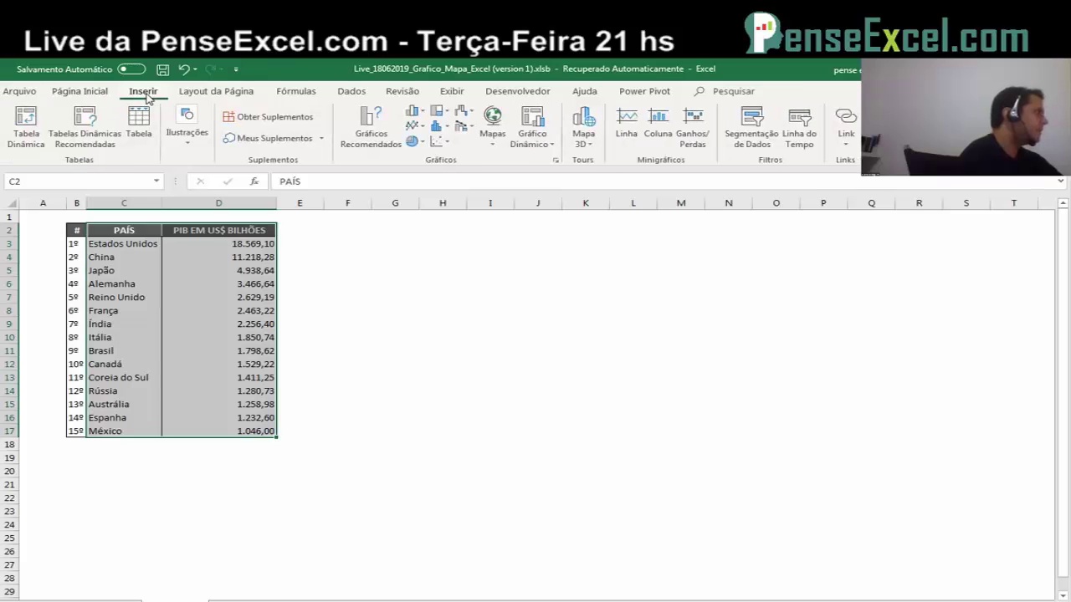
pyautogui.click(496, 121)
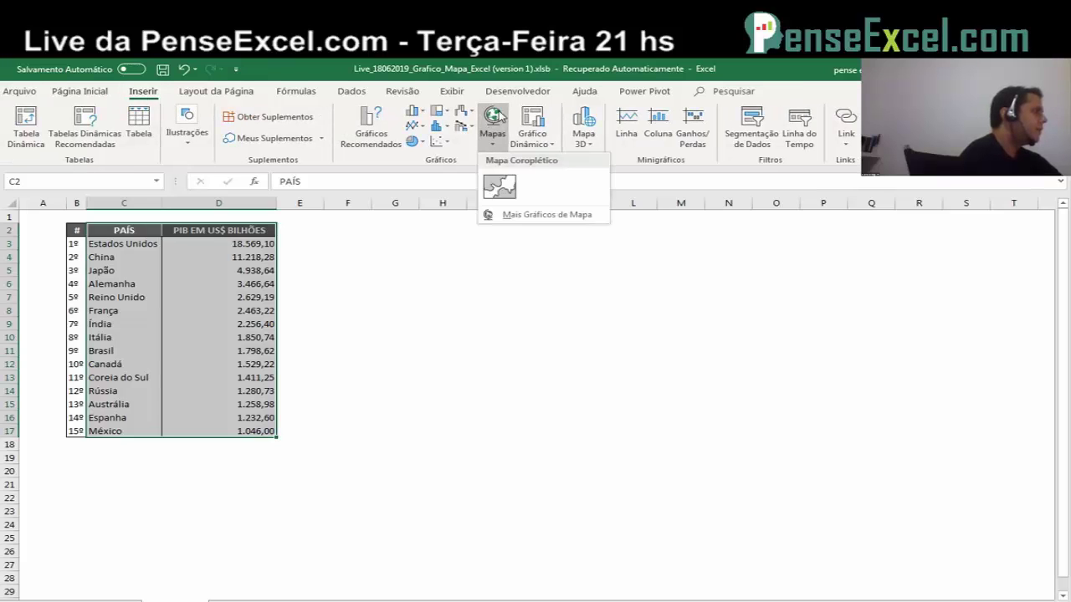
pyautogui.click(499, 186)
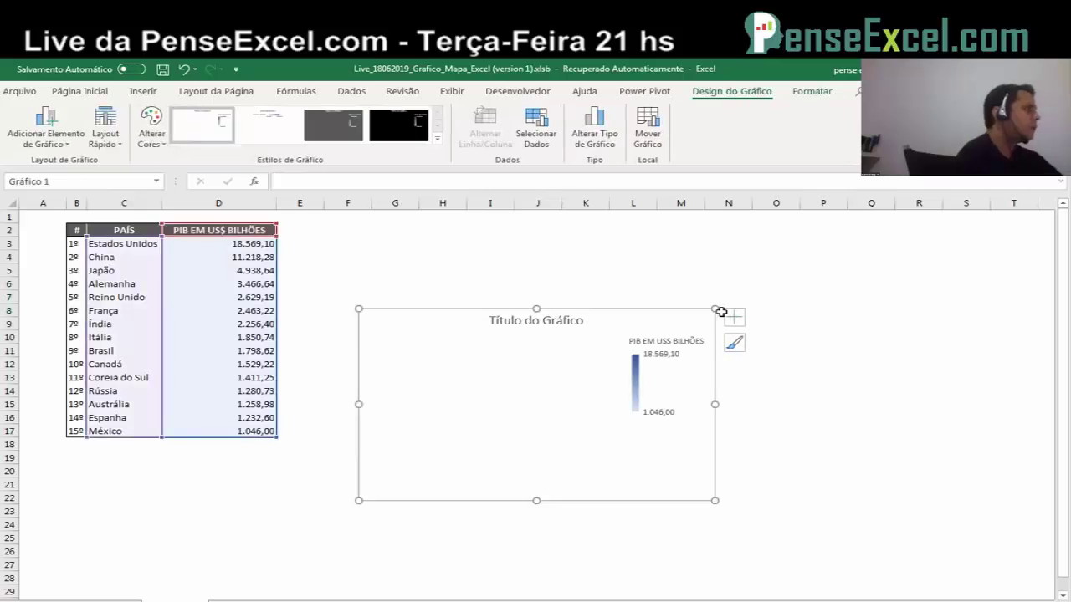
pyautogui.moveTo(606, 314); pyautogui.dragTo(553, 238)
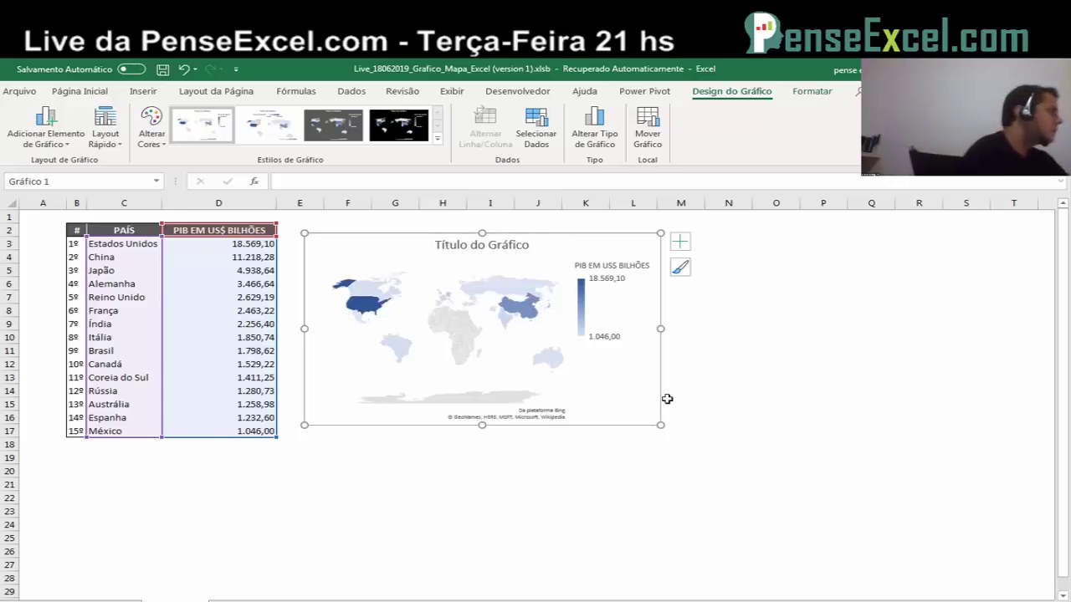
# Step: Drag the GDP map's corner handle down and right to about row 27, then deselect it
pyautogui.moveTo(660, 426); pyautogui.dragTo(1015, 553)
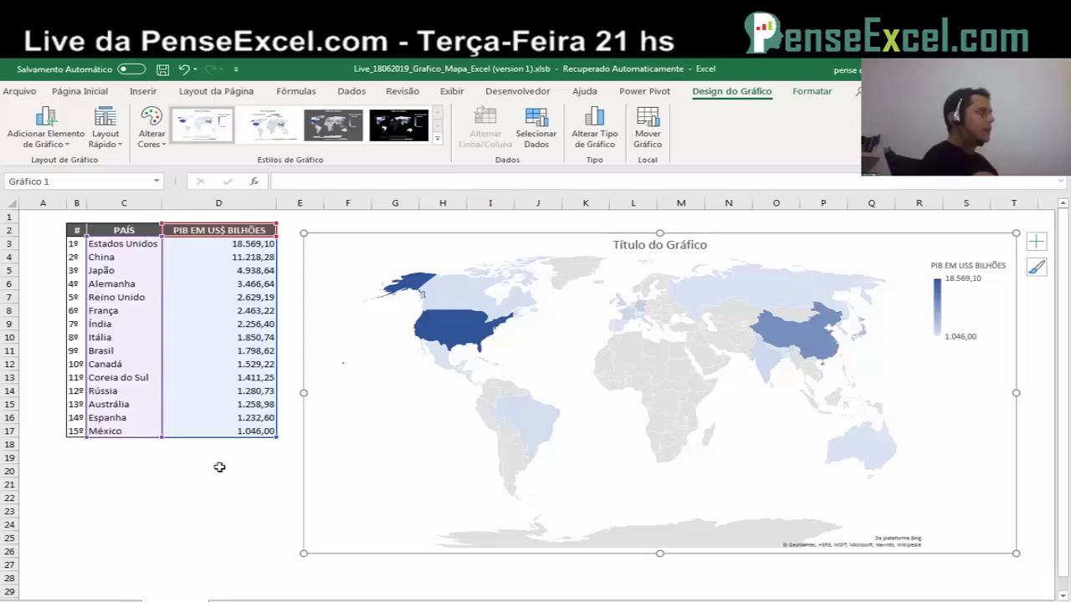
pyautogui.click(219, 469)
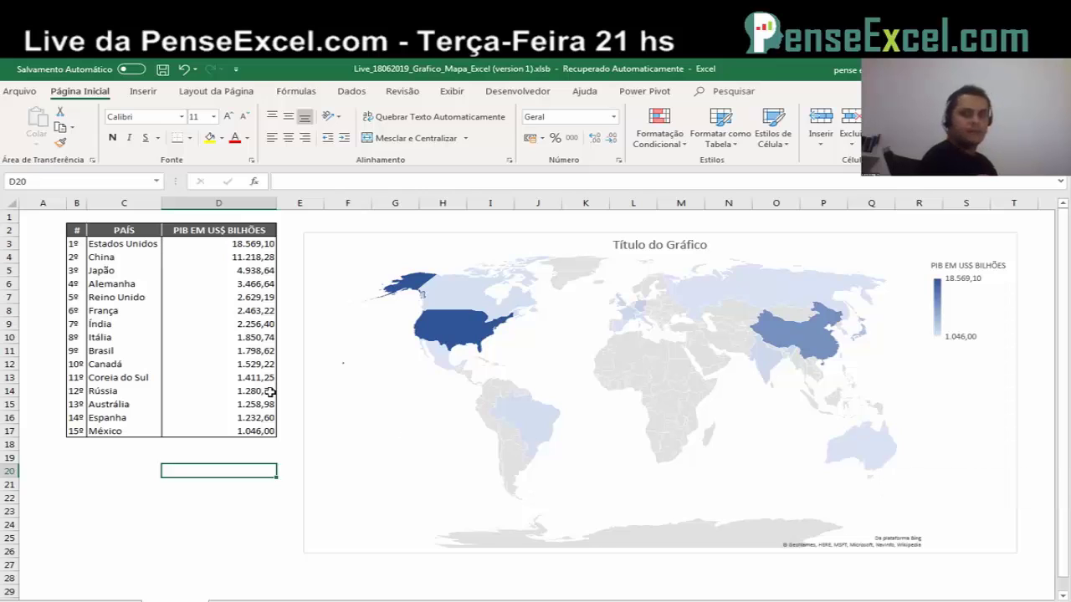
# Step: Try chart styles 2 and 3, then apply style 4 for a black background
pyautogui.click(812, 244)
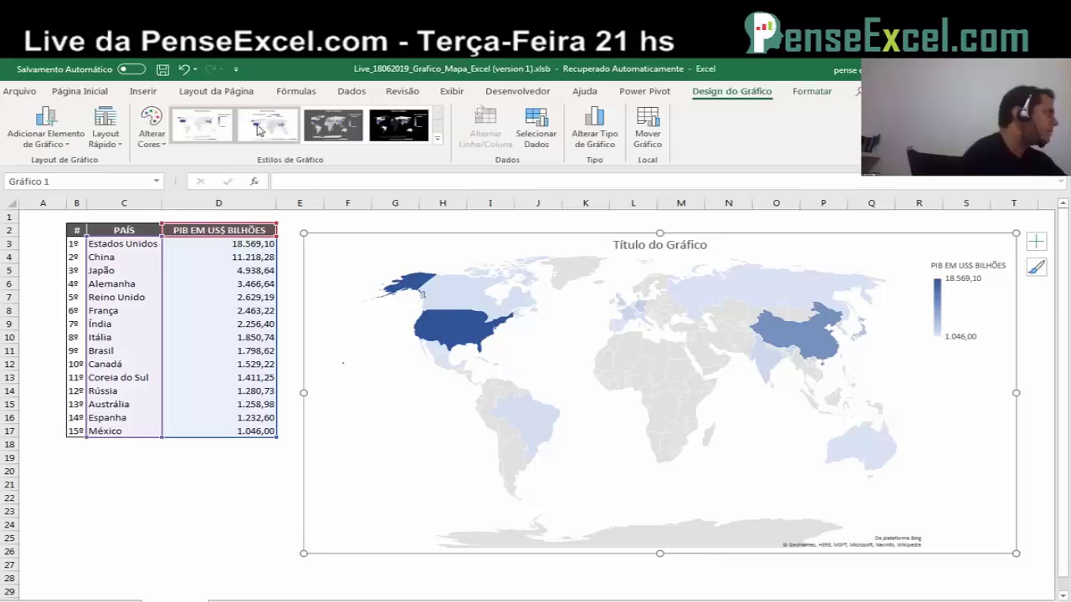
pyautogui.click(259, 130)
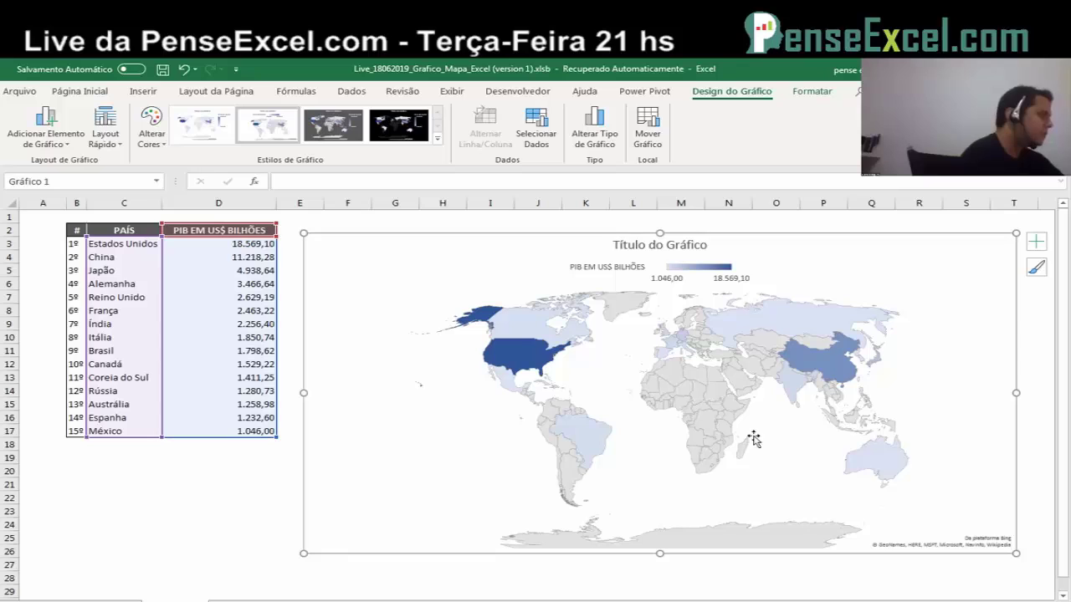
pyautogui.click(334, 126)
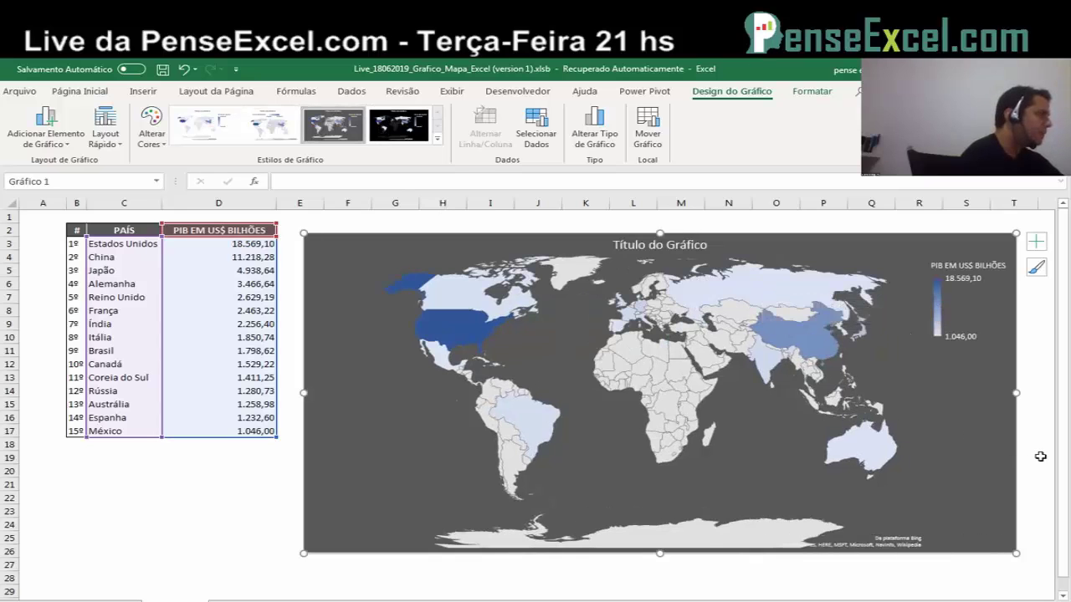
pyautogui.click(398, 125)
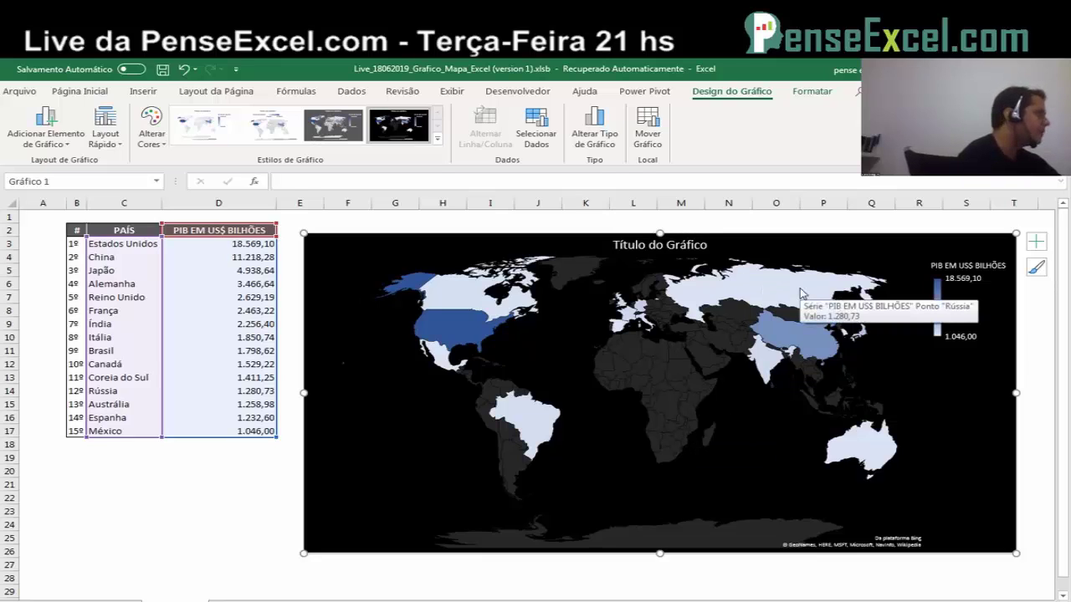
pyautogui.click(219, 393)
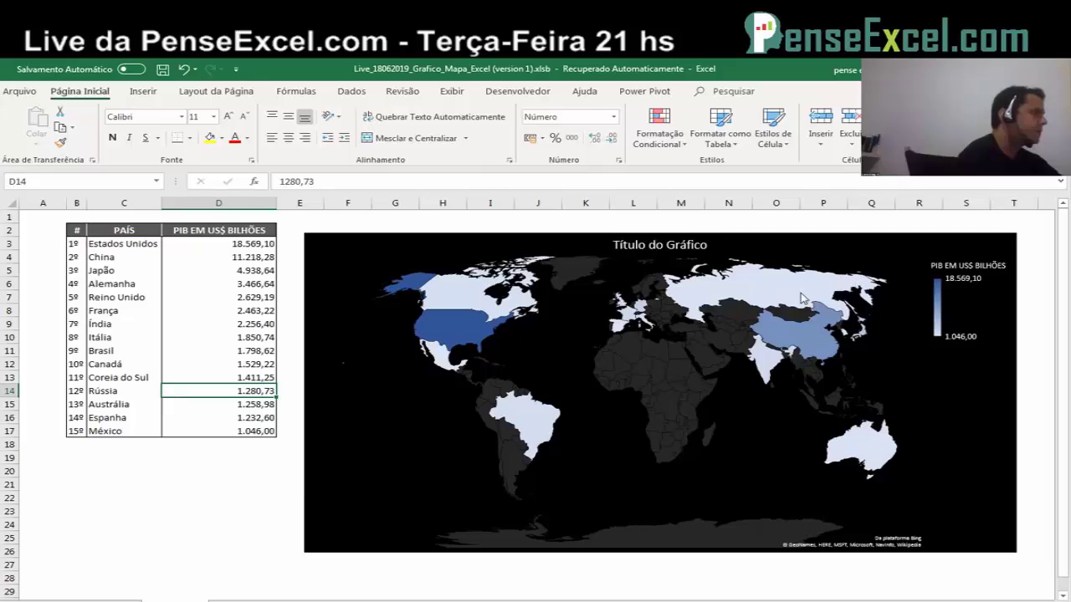
# Step: Check the plot area shortcut menu and fill colour palette, closing both unchanged
pyautogui.click(451, 471)
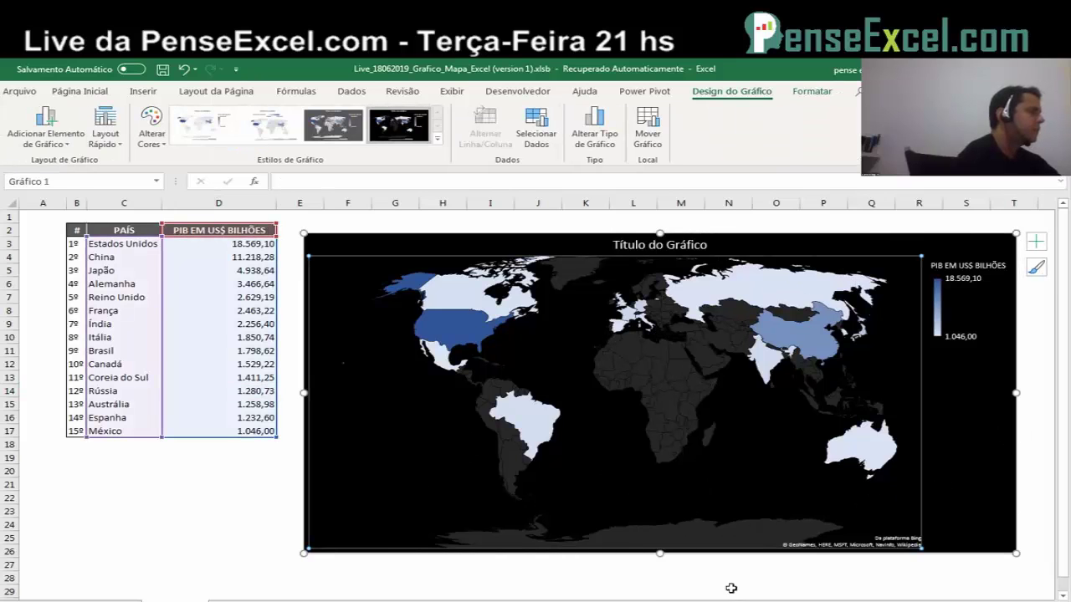
pyautogui.click(129, 552)
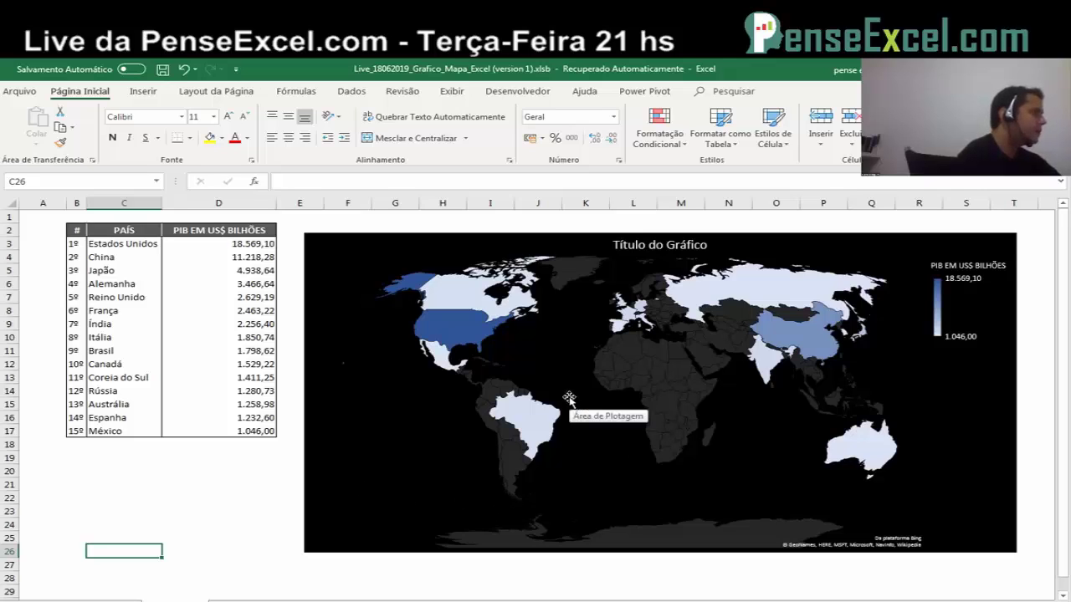
pyautogui.rightClick(568, 336)
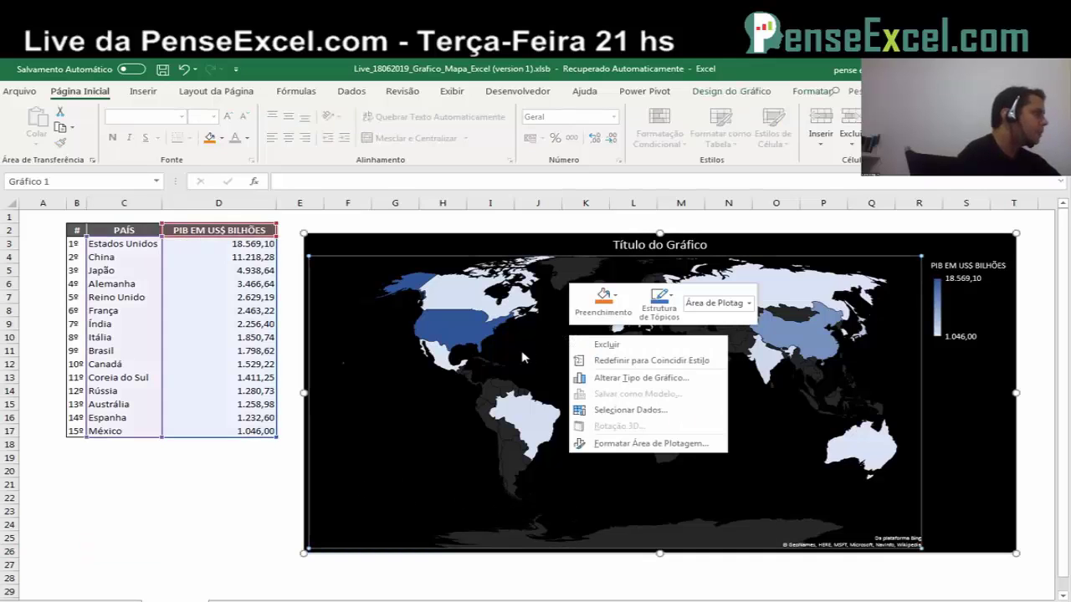
pyautogui.press('Escape')
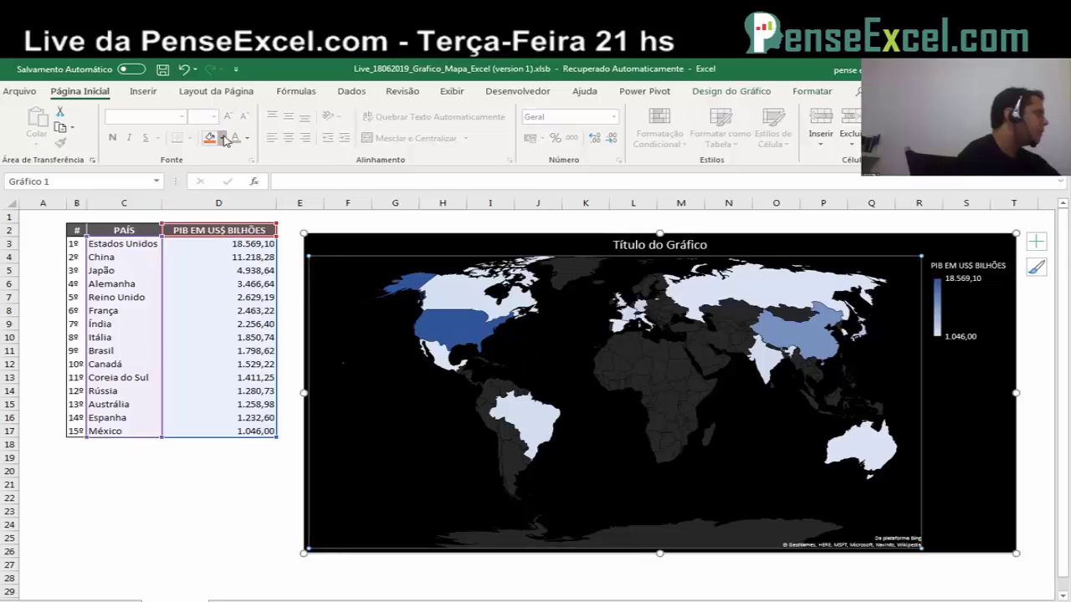
pyautogui.click(223, 138)
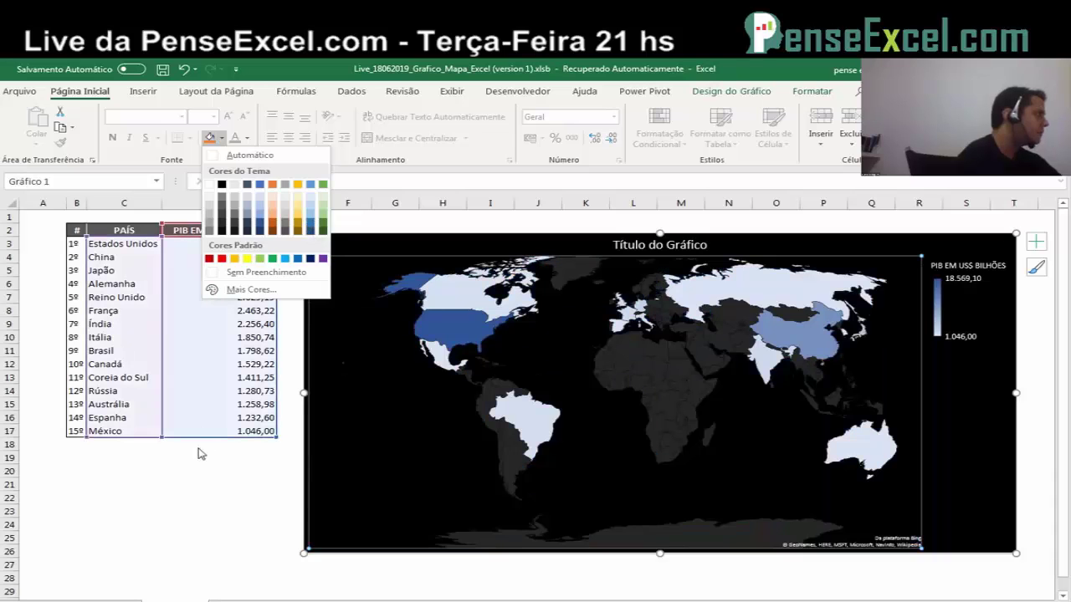
pyautogui.click(241, 460)
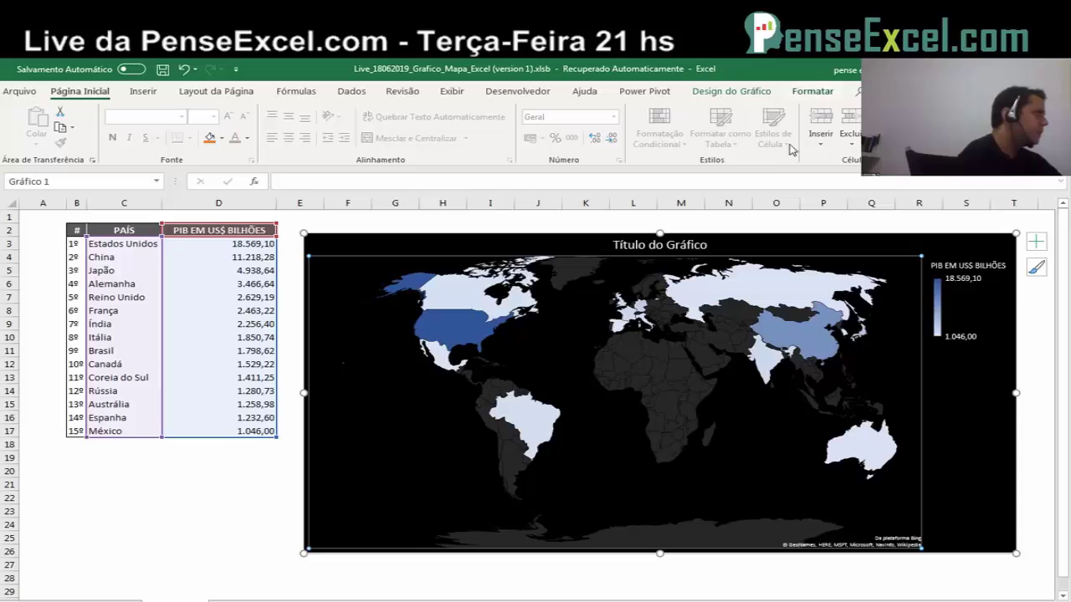
# Step: Browse the Alterar Cores schemes in Design do Gráfico without changing colours
pyautogui.click(803, 95)
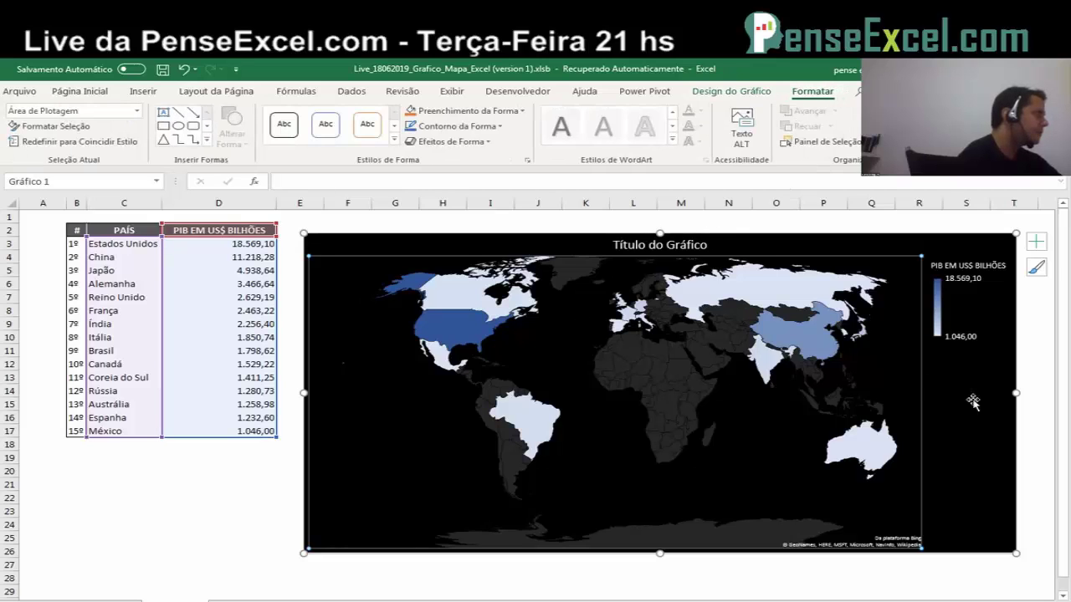
pyautogui.click(1028, 385)
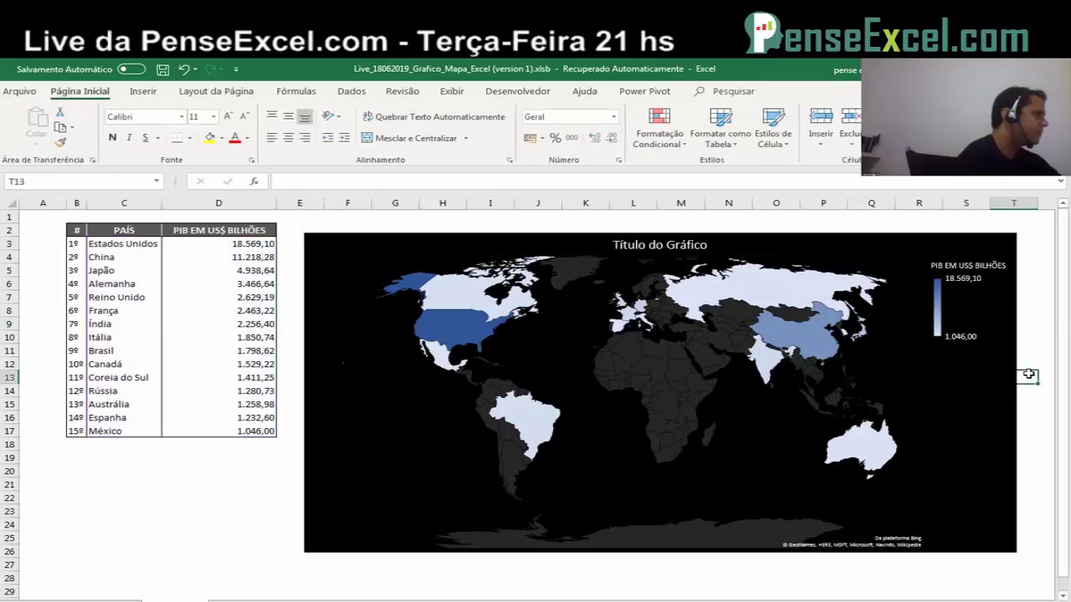
pyautogui.click(924, 373)
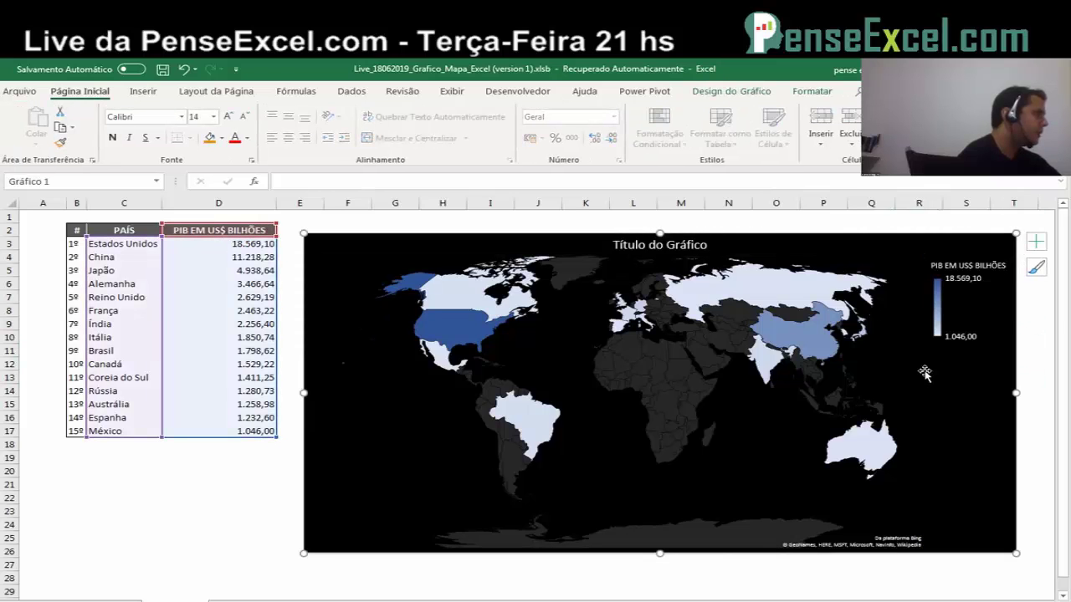
pyautogui.click(724, 95)
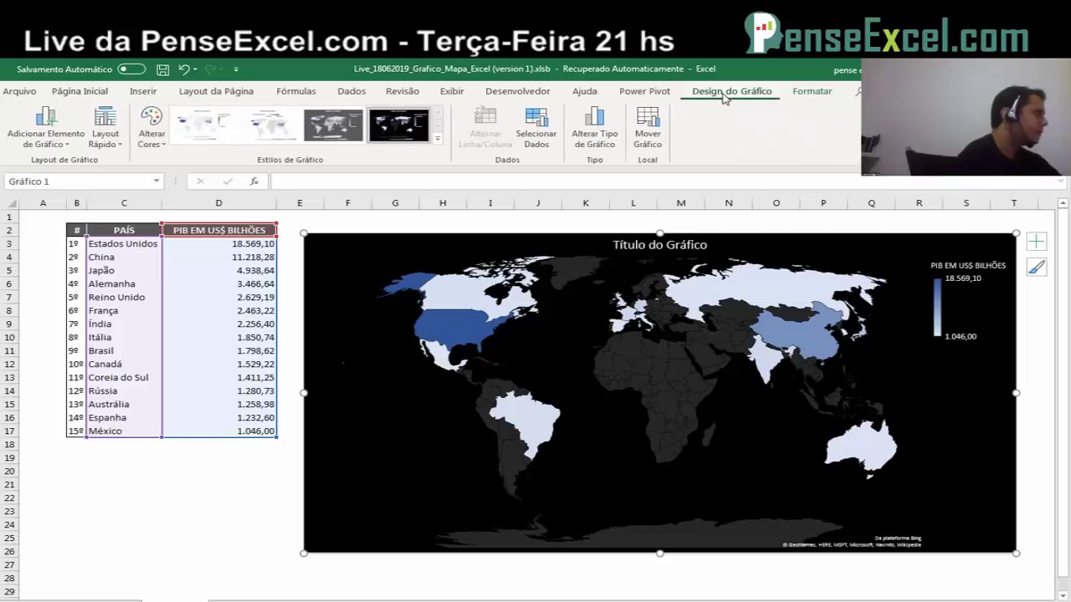
pyautogui.click(151, 127)
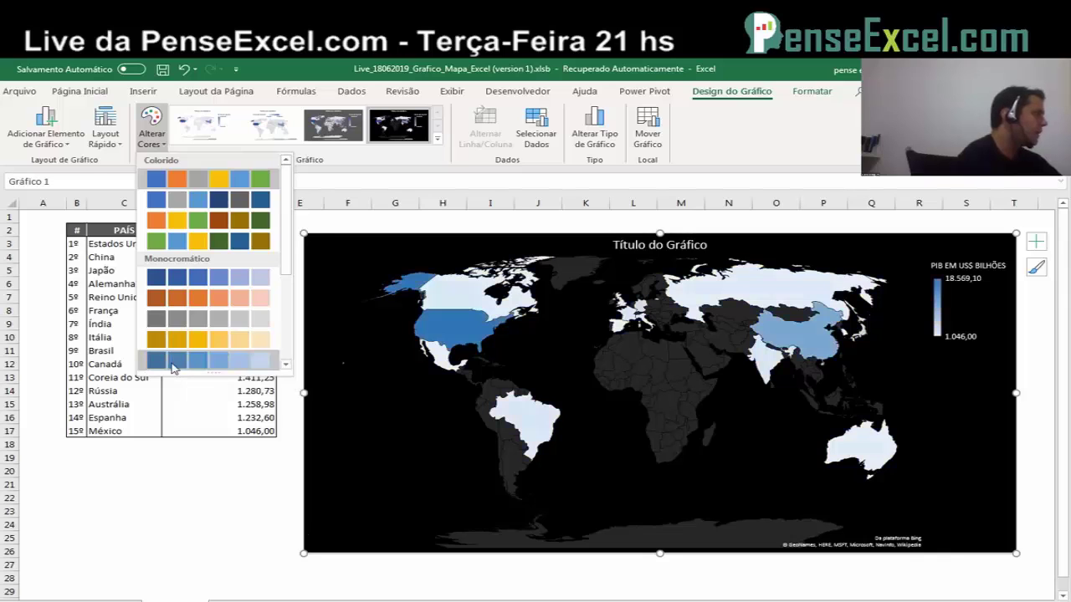
pyautogui.click(343, 479)
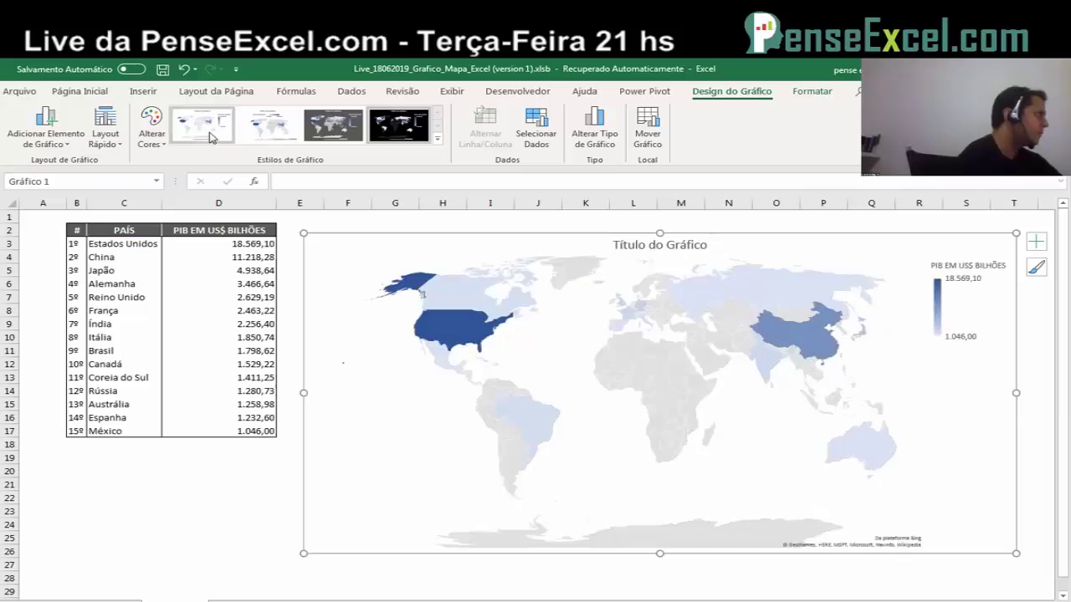
# Step: Apply the second chart style to give the map a light background
pyautogui.click(259, 127)
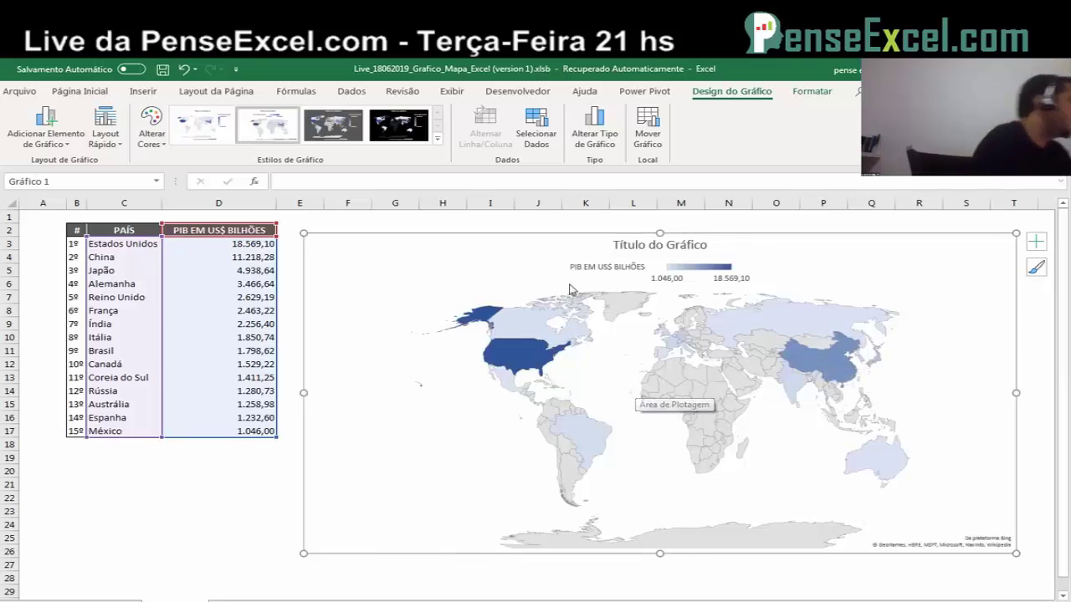
pyautogui.rightClick(612, 364)
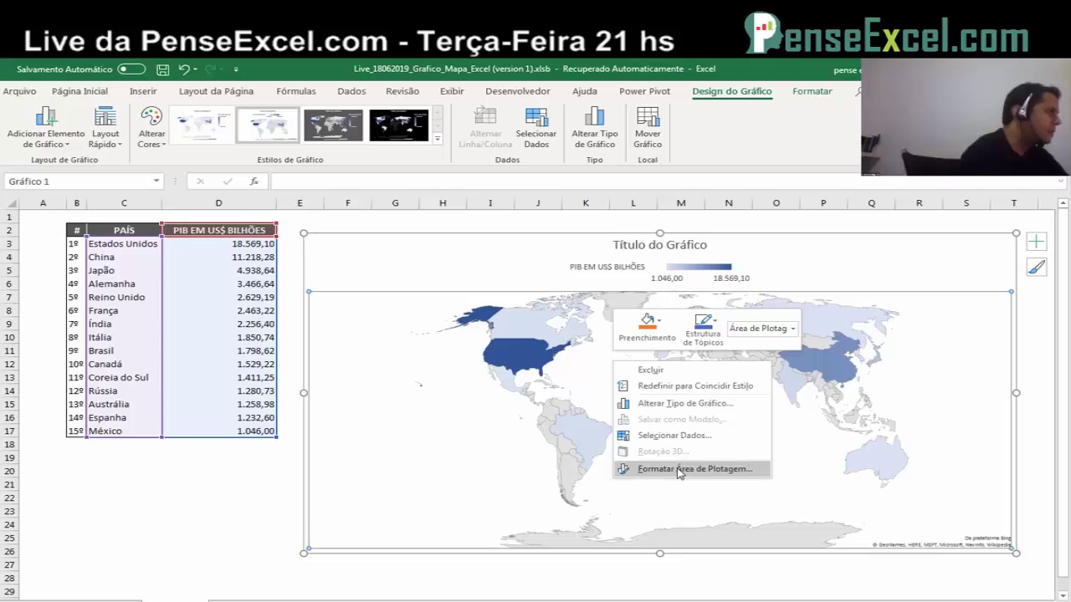
pyautogui.press('Escape')
pyautogui.rightClick(605, 375)
pyautogui.press('Escape')
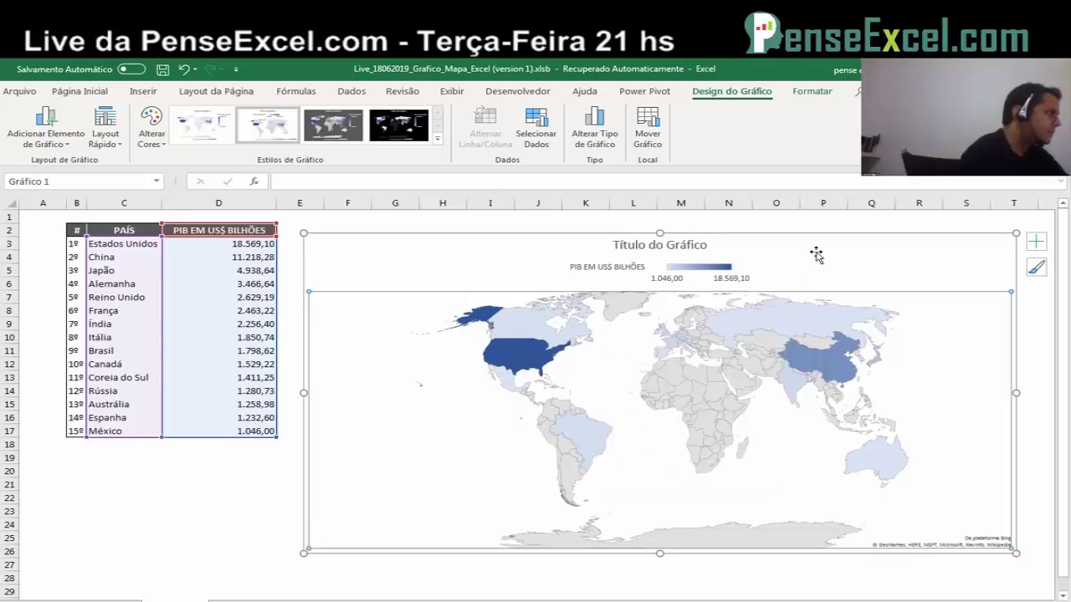
# Step: Apply the first chart style so the map fills more space with a vertical legend
pyautogui.click(816, 251)
pyautogui.rightClick(787, 259)
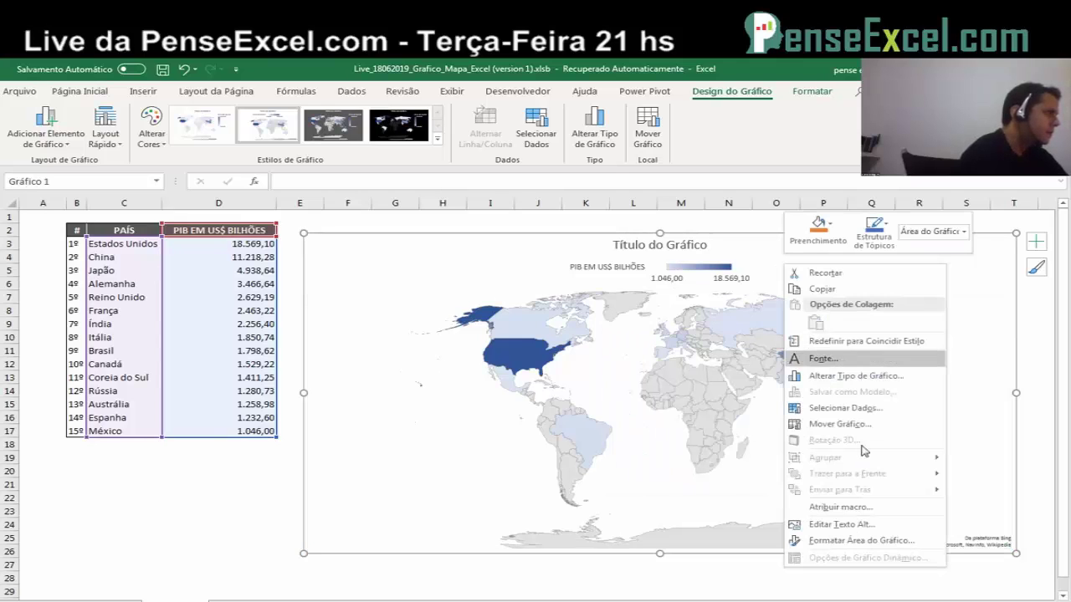
pyautogui.rightClick(615, 370)
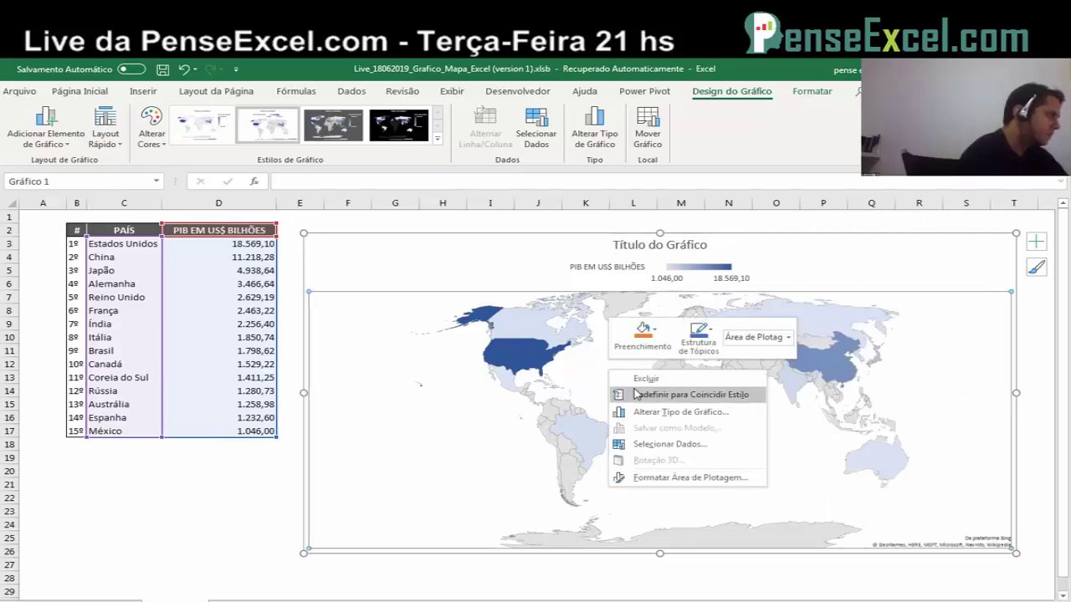
pyautogui.press('Escape')
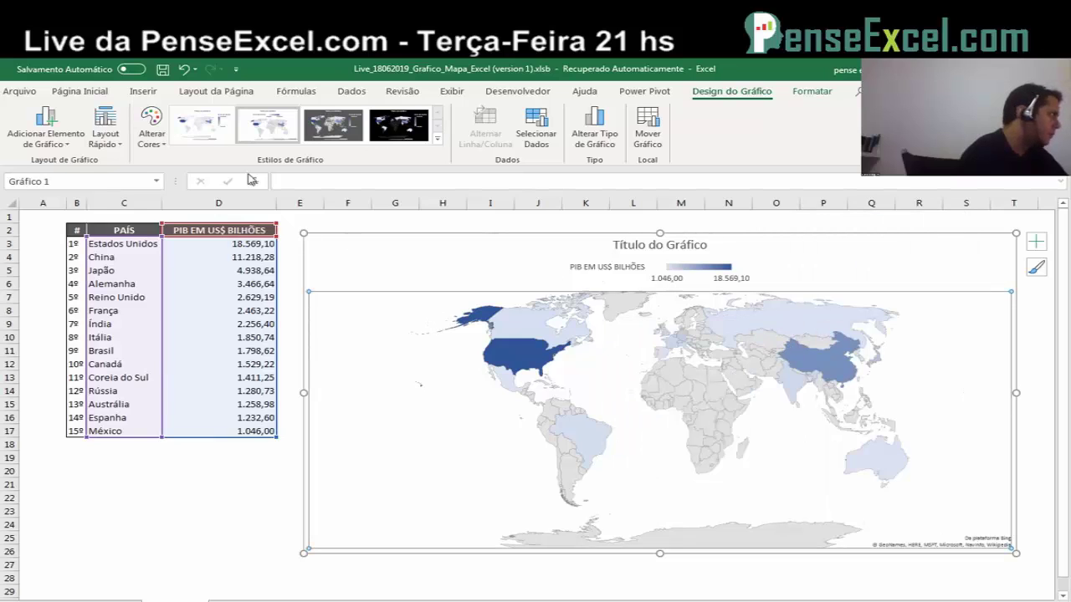
pyautogui.click(197, 135)
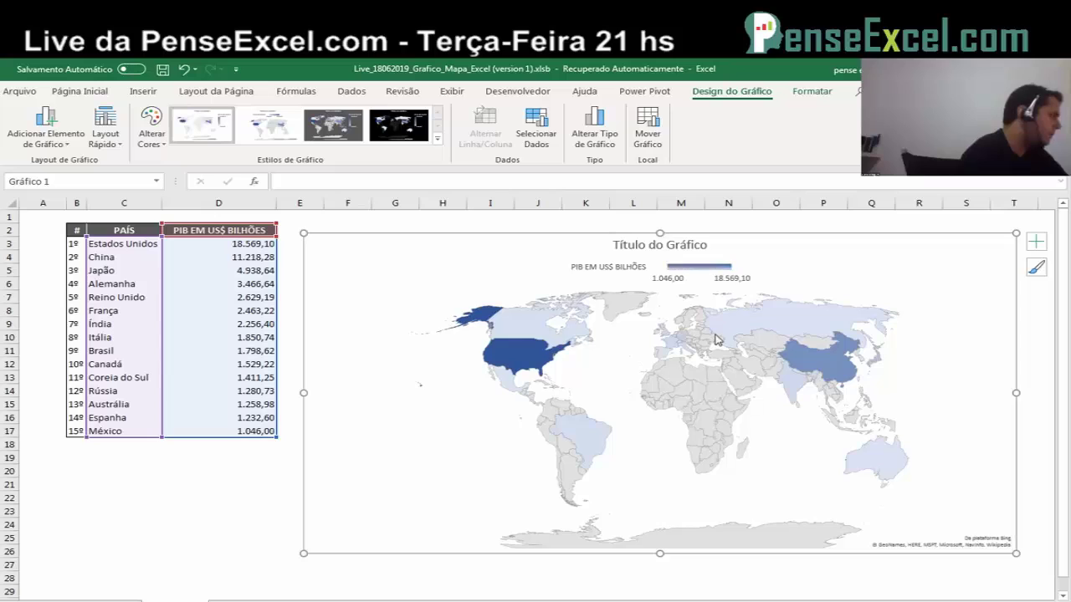
pyautogui.click(273, 536)
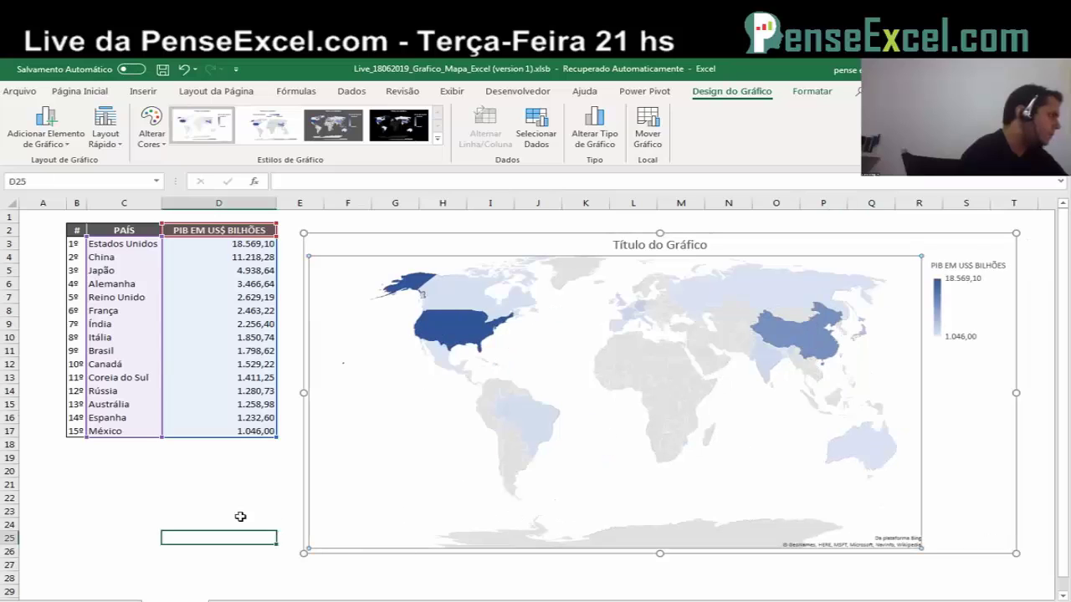
pyautogui.click(250, 475)
# Step: Open Formatar Área de Plotagem from the plot area and close it unchanged
pyautogui.rightClick(559, 364)
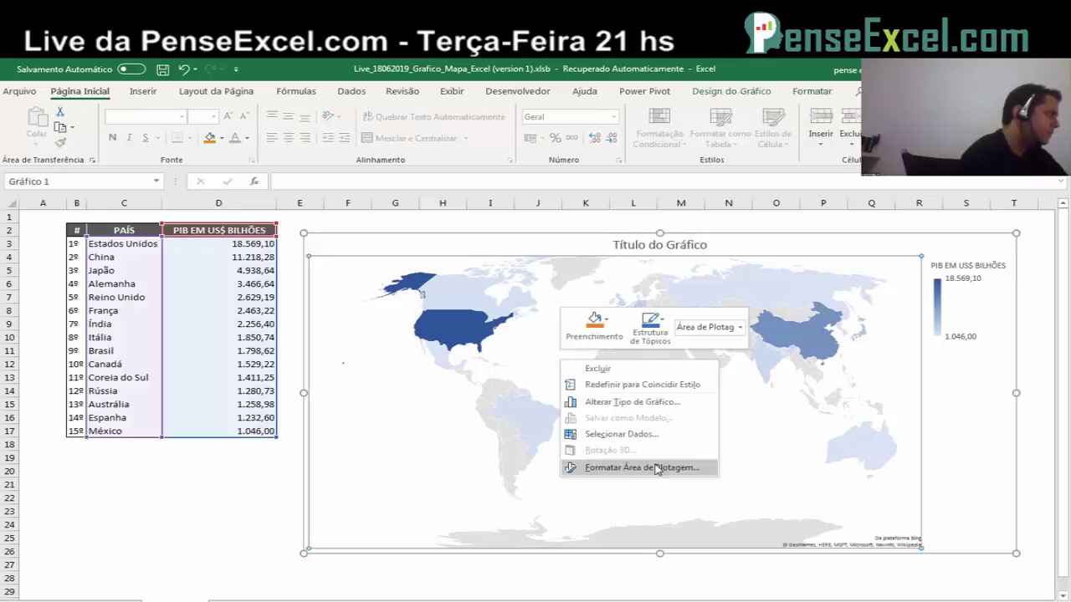
pyautogui.click(644, 468)
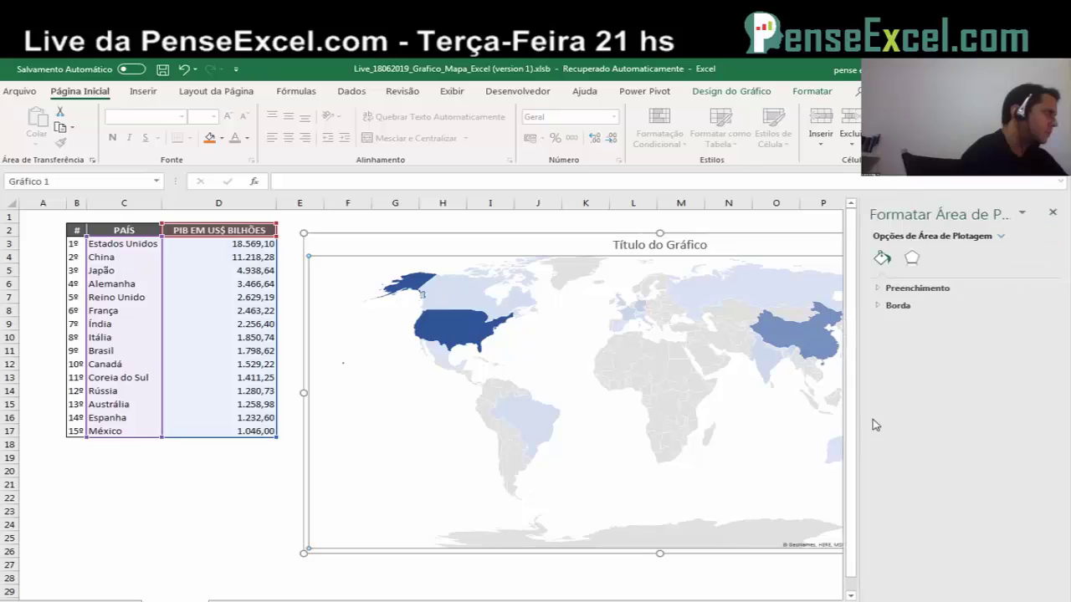
pyautogui.moveTo(686, 599); pyautogui.dragTo(711, 599)
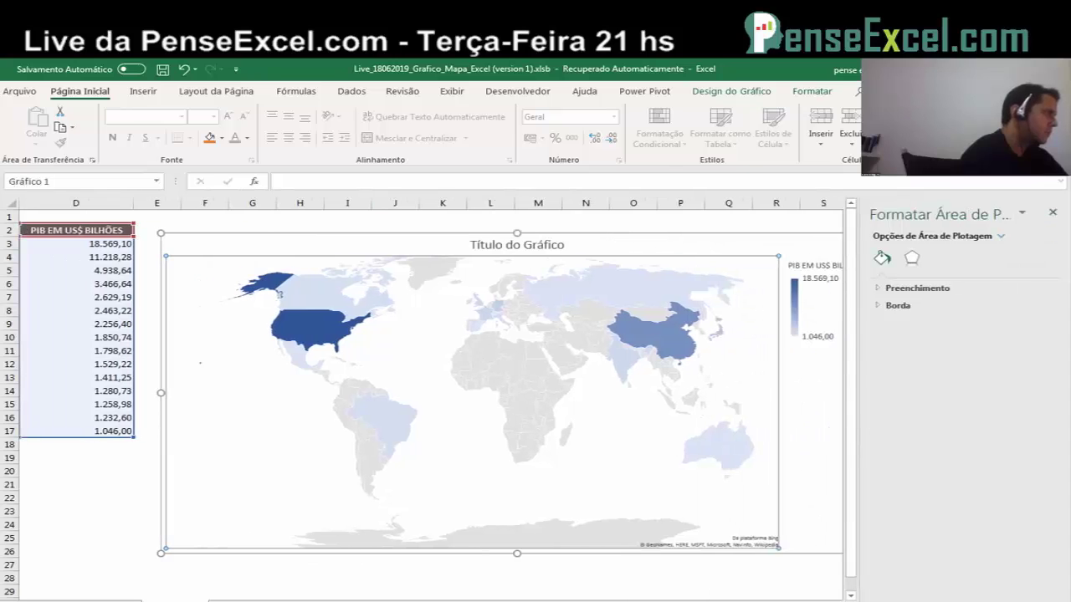
pyautogui.click(1052, 212)
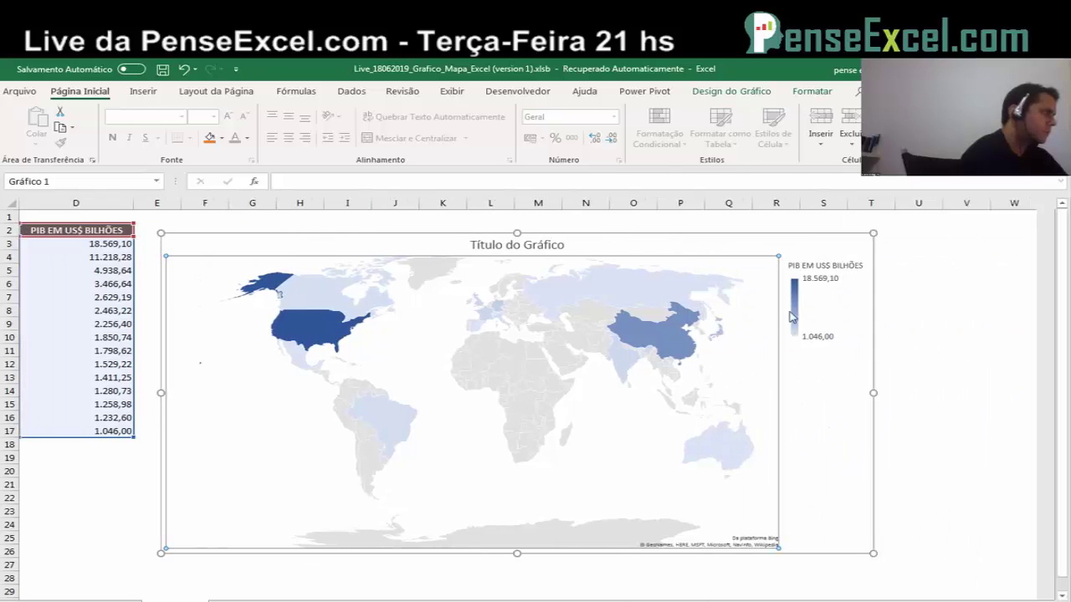
pyautogui.click(788, 228)
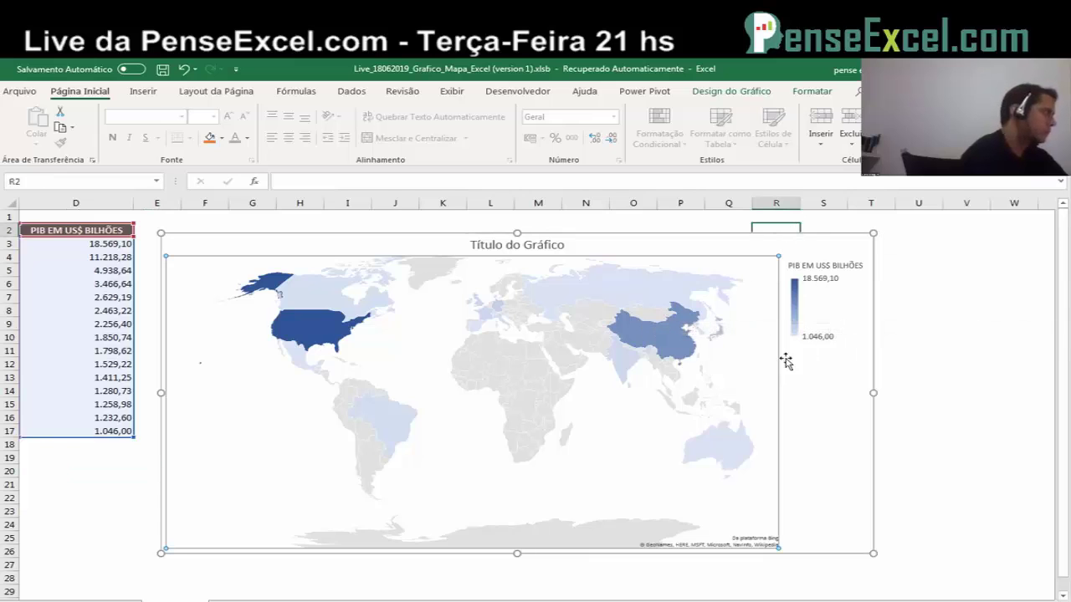
pyautogui.click(520, 406)
pyautogui.rightClick(520, 406)
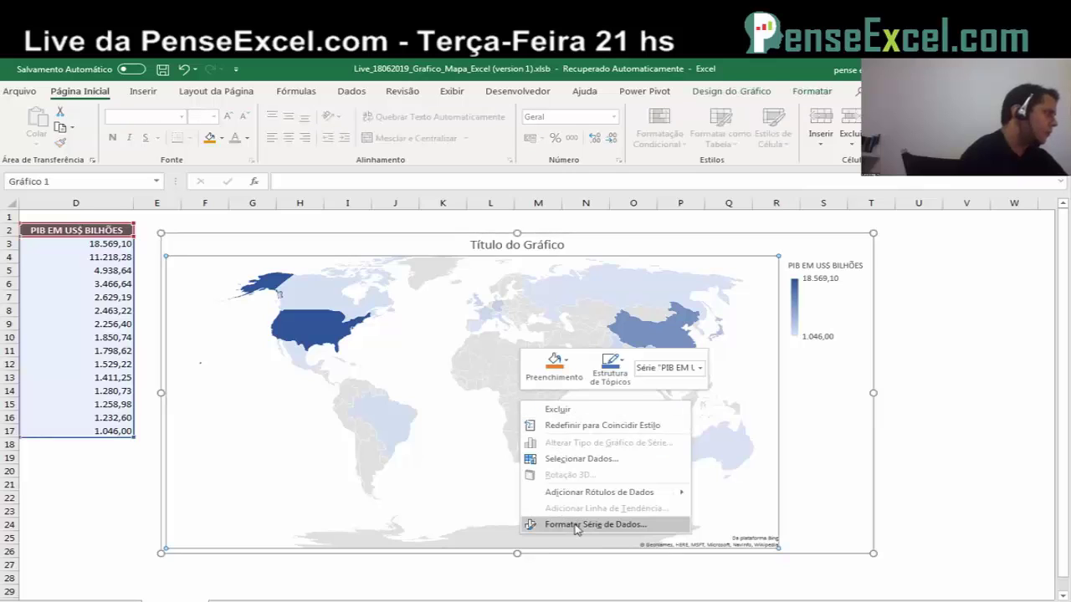
# Step: Set Projeção do mapa to Mercator in Formatar Série de Dados
pyautogui.click(618, 528)
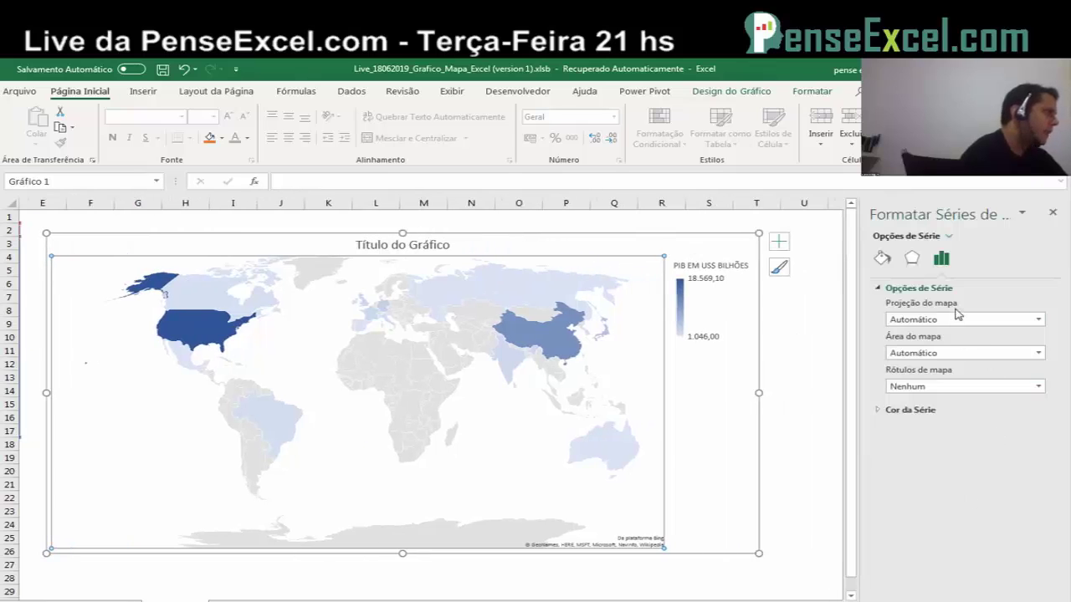
pyautogui.click(951, 321)
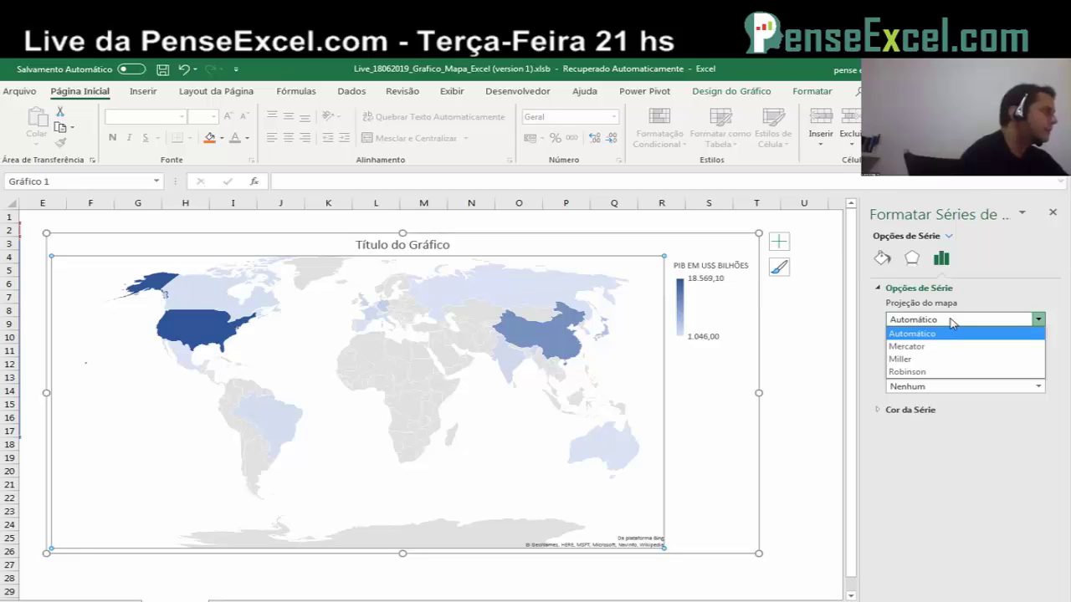
pyautogui.click(907, 346)
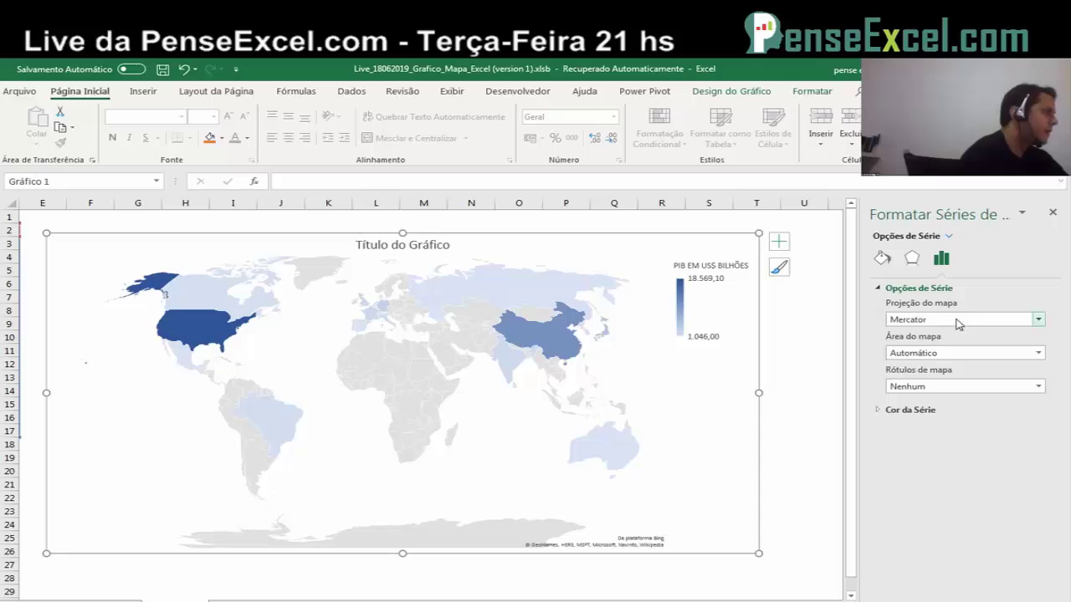
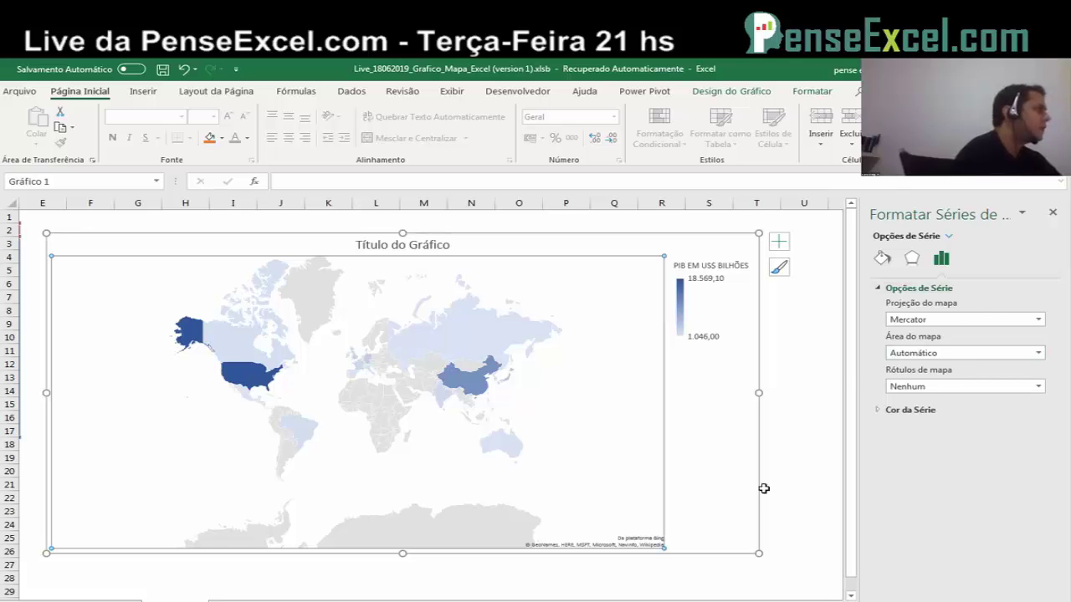
# Step: Apply chart style 2 to the world GDP map from Design do Gráfico
pyautogui.hscroll(-4, 736, 577)
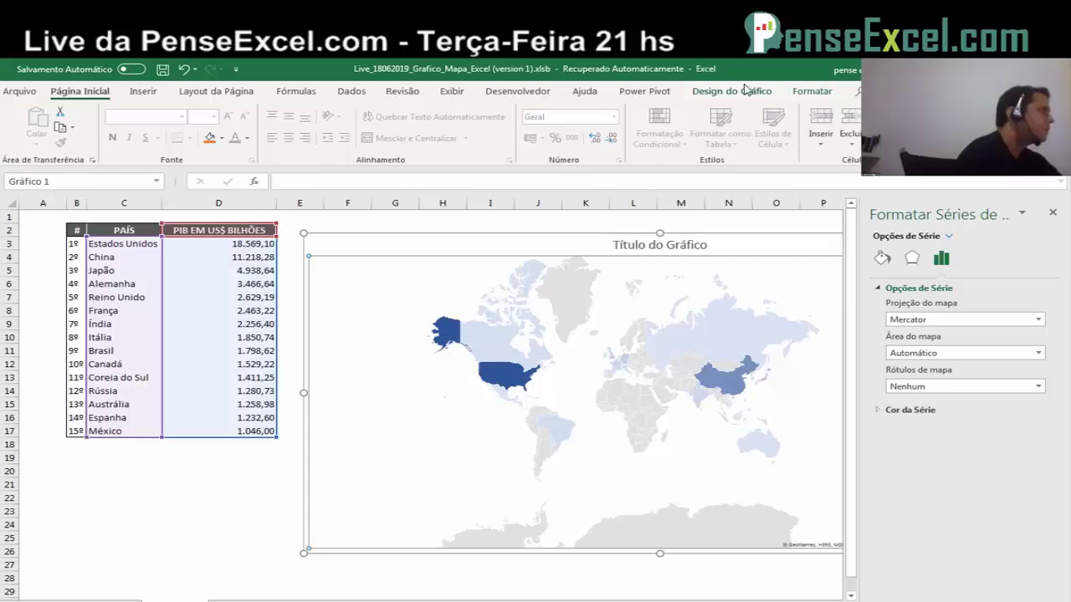
pyautogui.click(743, 91)
pyautogui.click(283, 136)
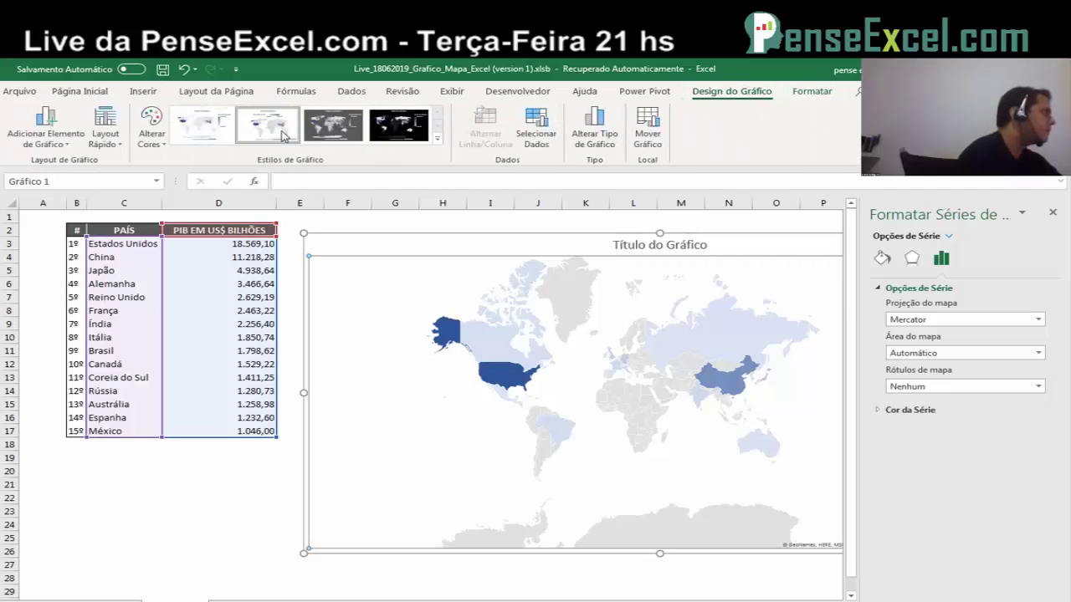
# Step: Set Projeção do mapa to Miller, then change it to Robinson
pyautogui.hscroll(5, 728, 462)
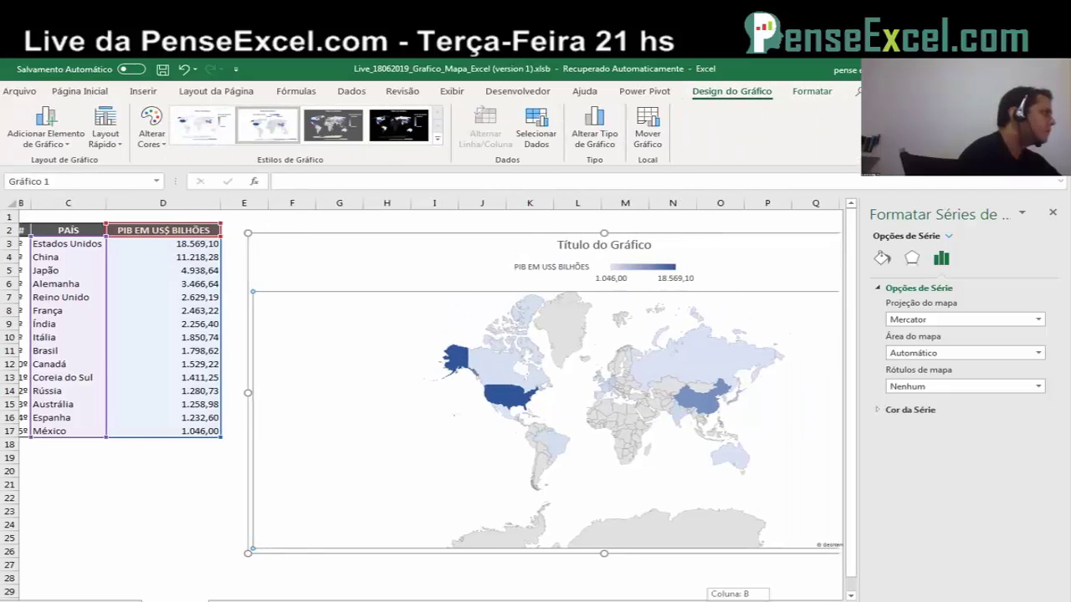
pyautogui.click(943, 320)
pyautogui.click(936, 359)
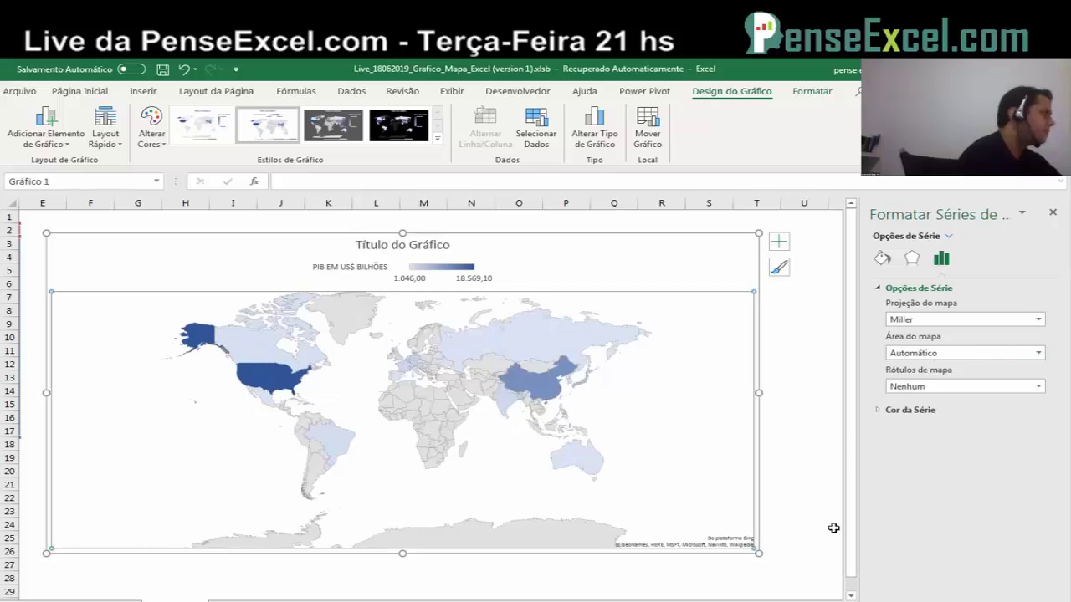
pyautogui.click(920, 322)
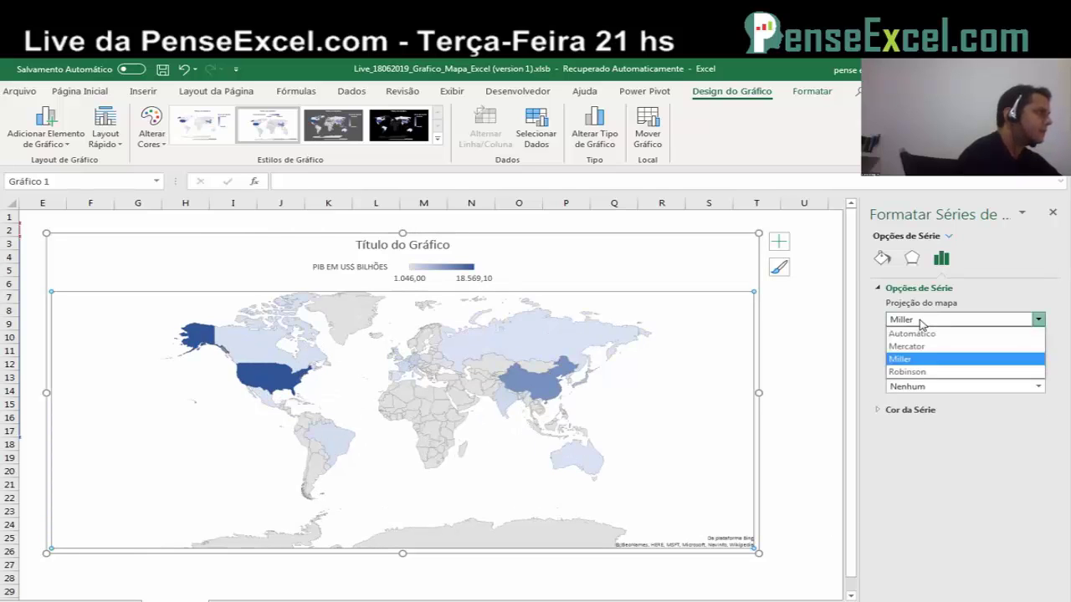
pyautogui.click(918, 372)
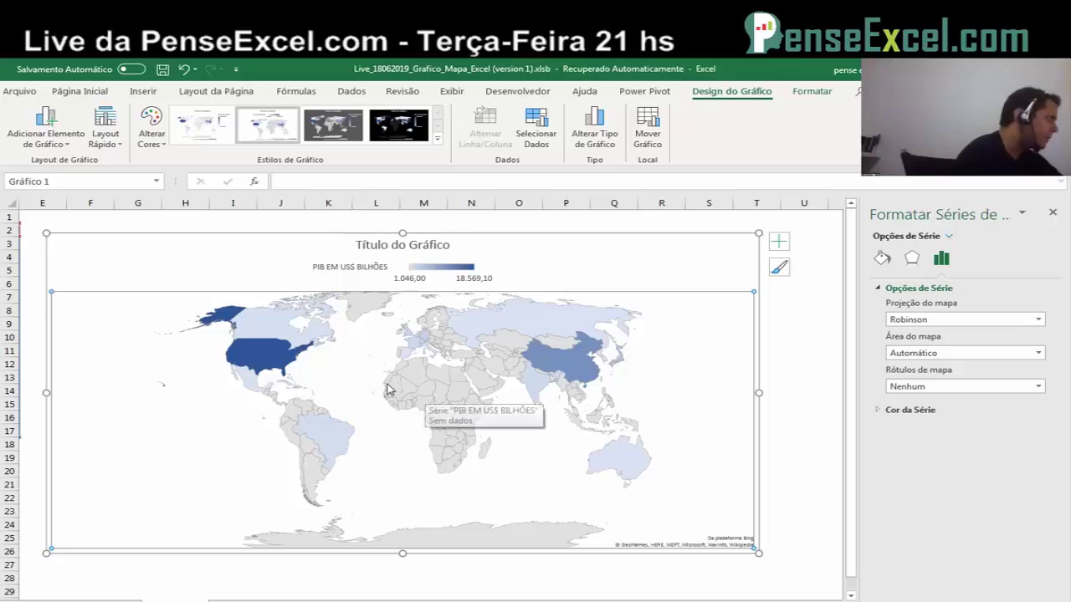
# Step: Set the map series' Rótulos de mapa to Mostrar tudo so country names appear
pyautogui.click(361, 386)
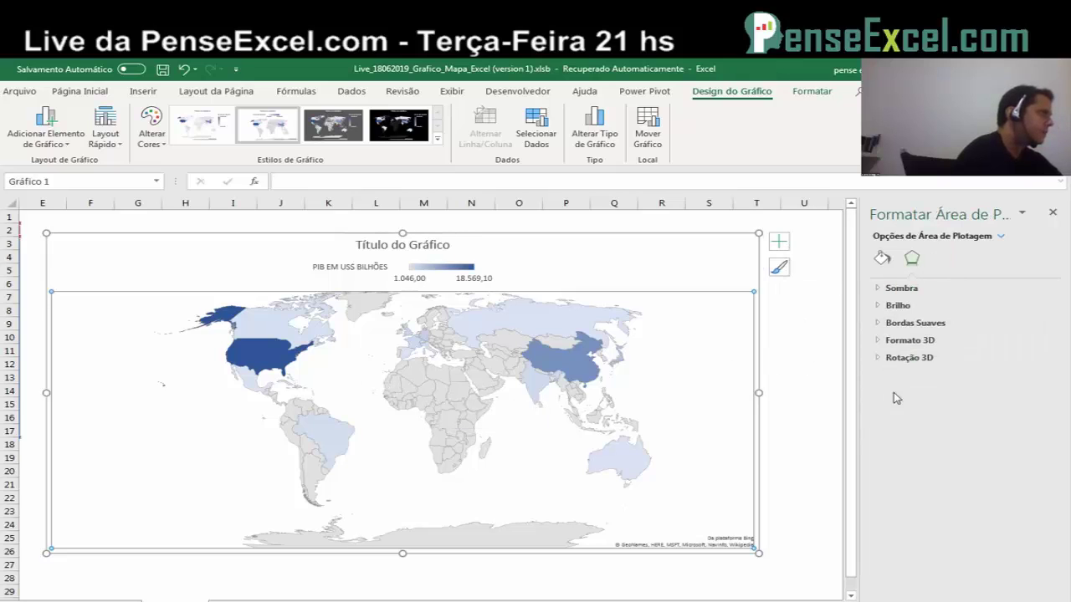
pyautogui.click(810, 230)
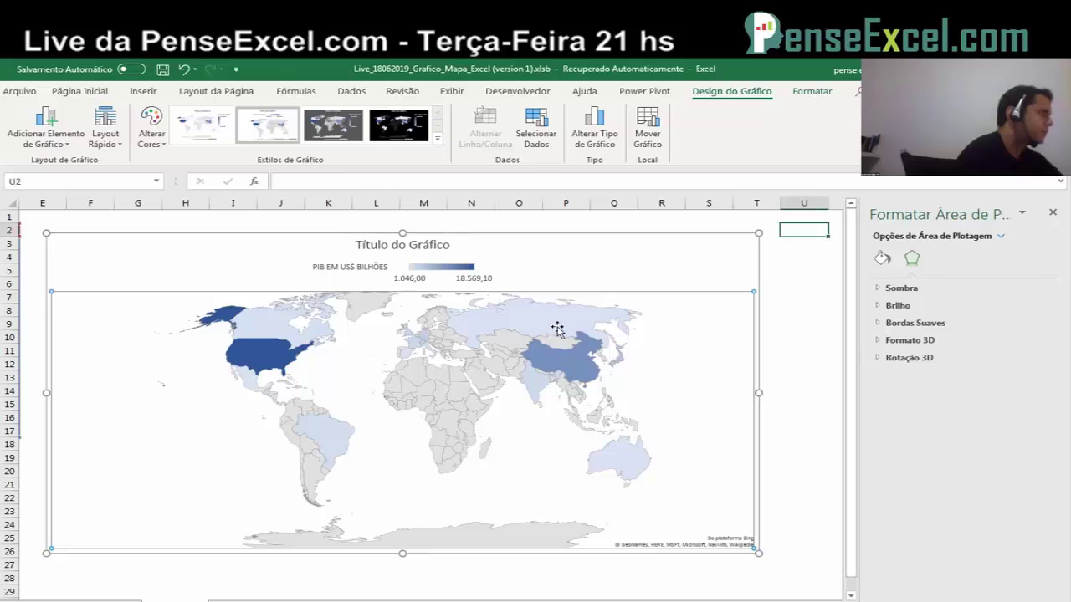
pyautogui.rightClick(383, 365)
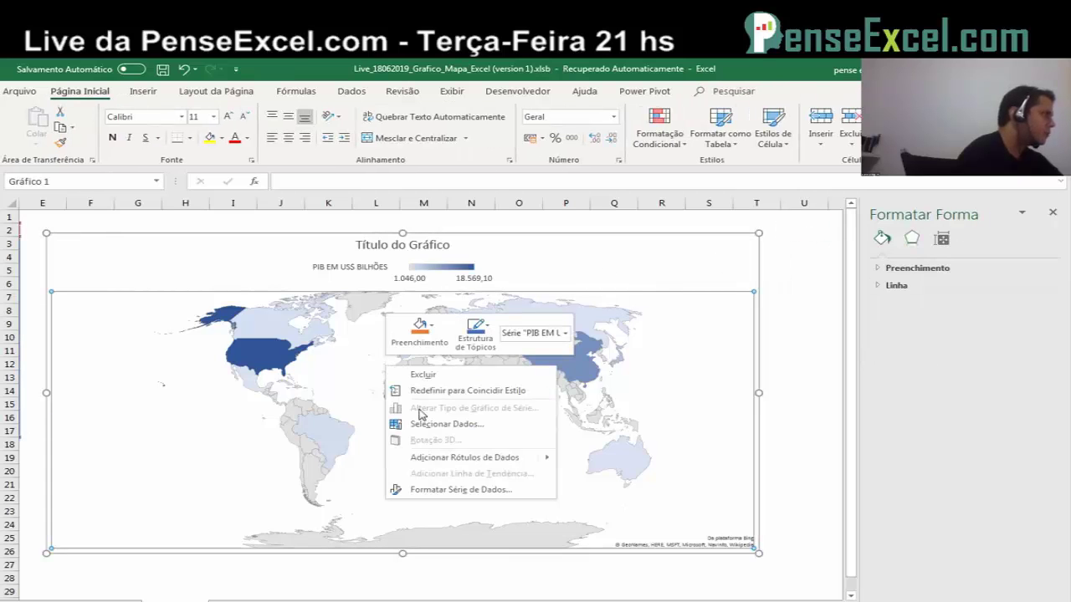
pyautogui.click(492, 491)
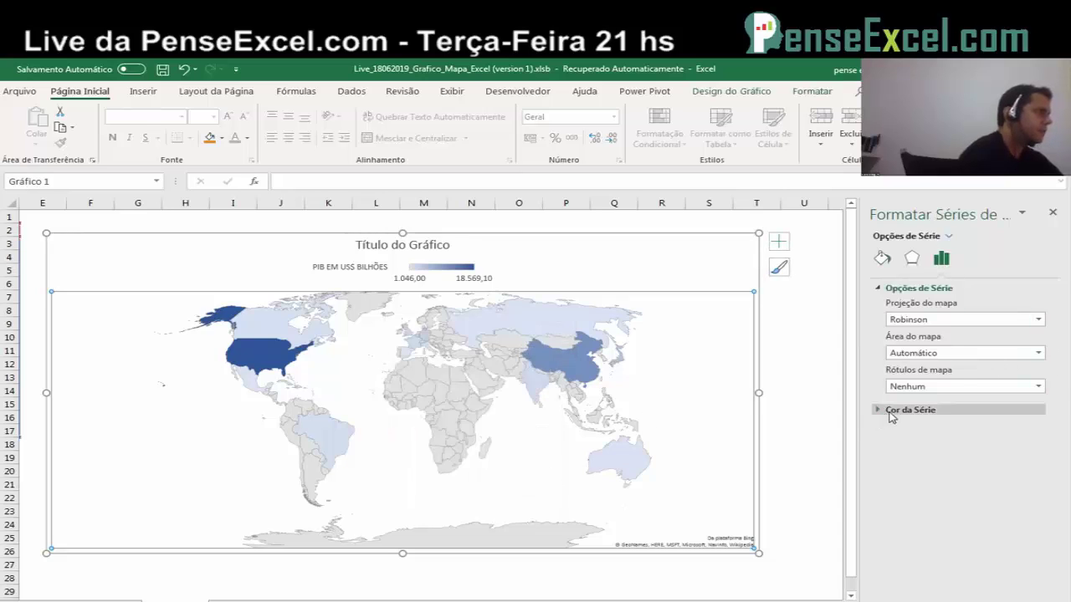
pyautogui.click(961, 386)
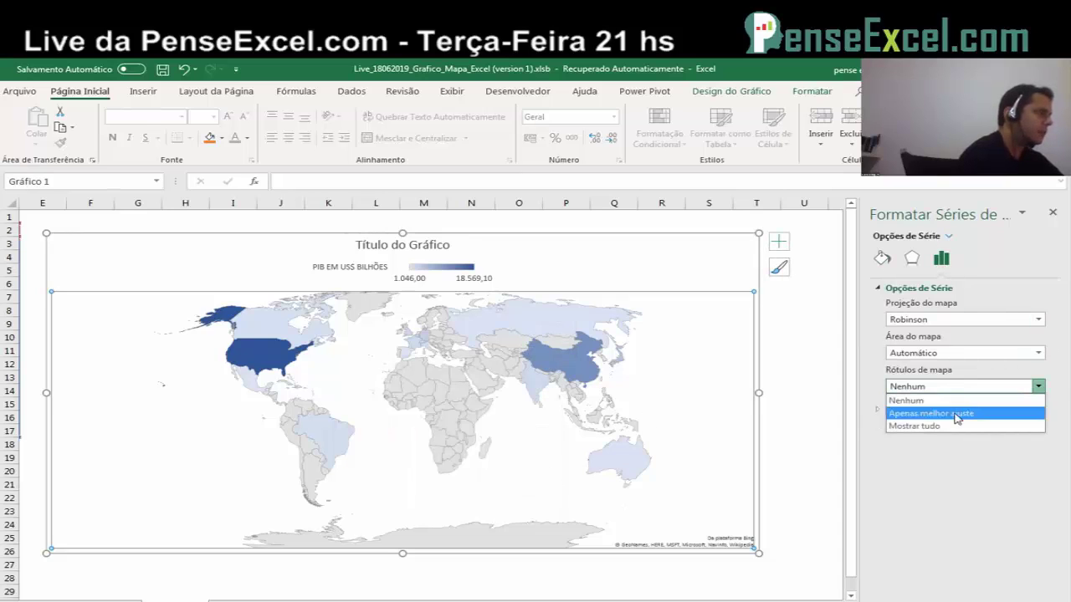
pyautogui.click(954, 427)
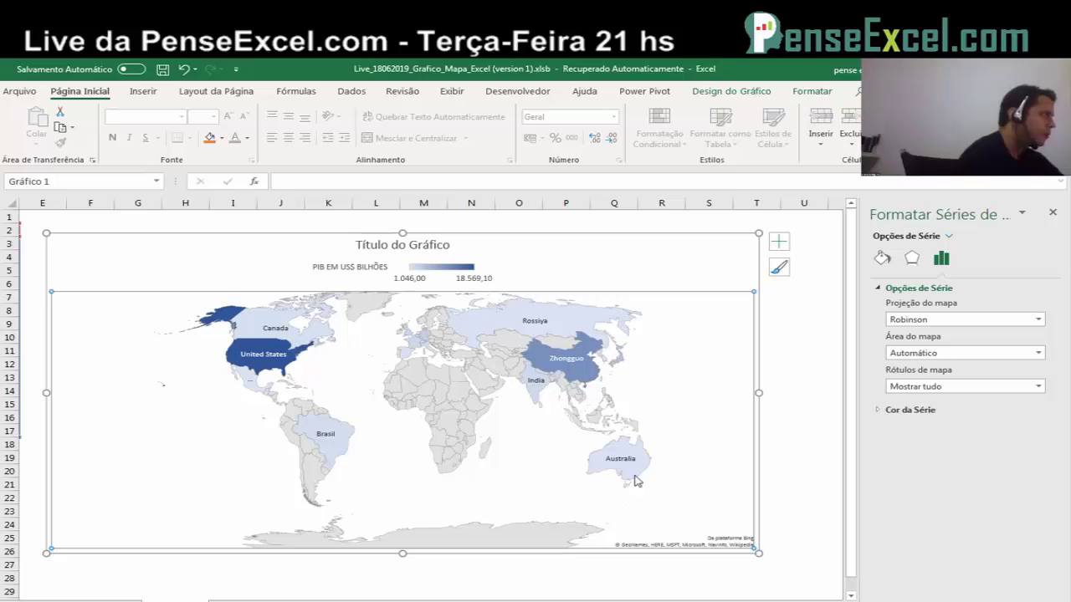
# Step: Reopen Formatar Série de Dados for the GDP map series
pyautogui.hscroll(-3, 443, 402)
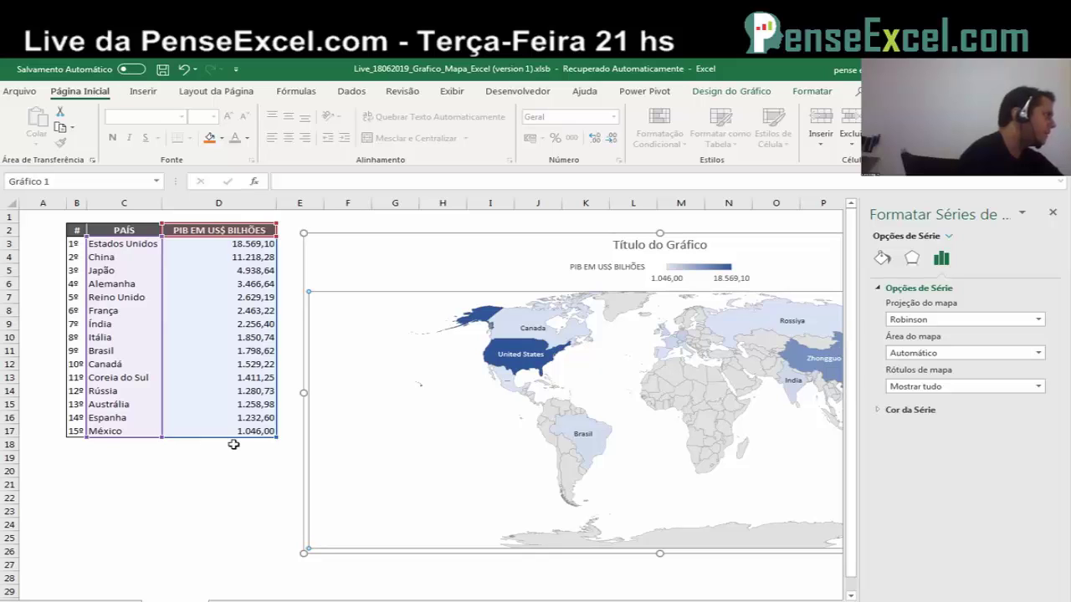
pyautogui.click(219, 470)
pyautogui.hscroll(1, 219, 470)
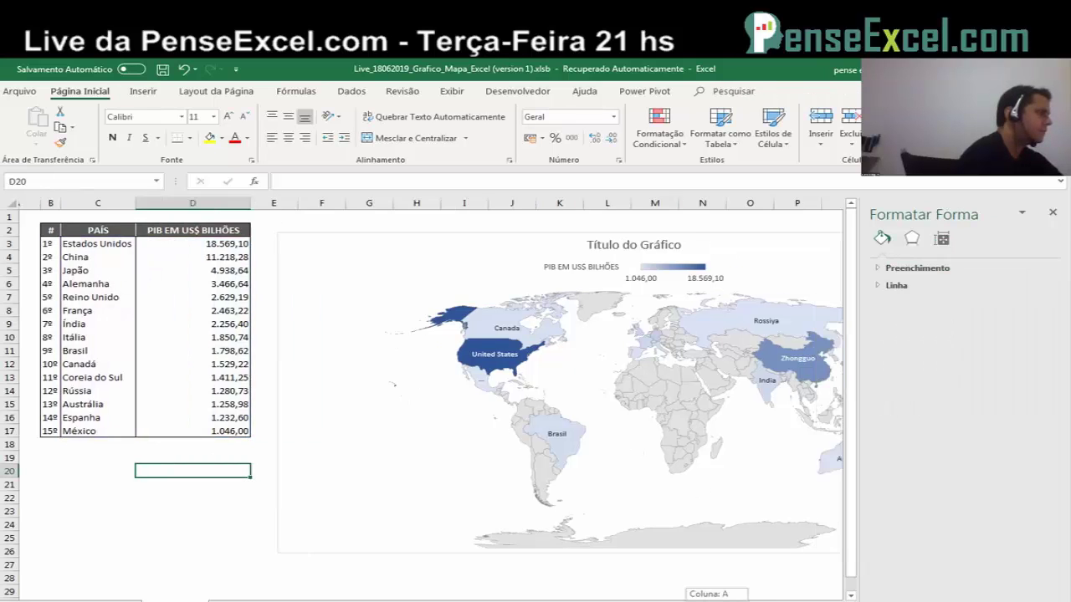
pyautogui.hscroll(5, 435, 402)
pyautogui.rightClick(443, 378)
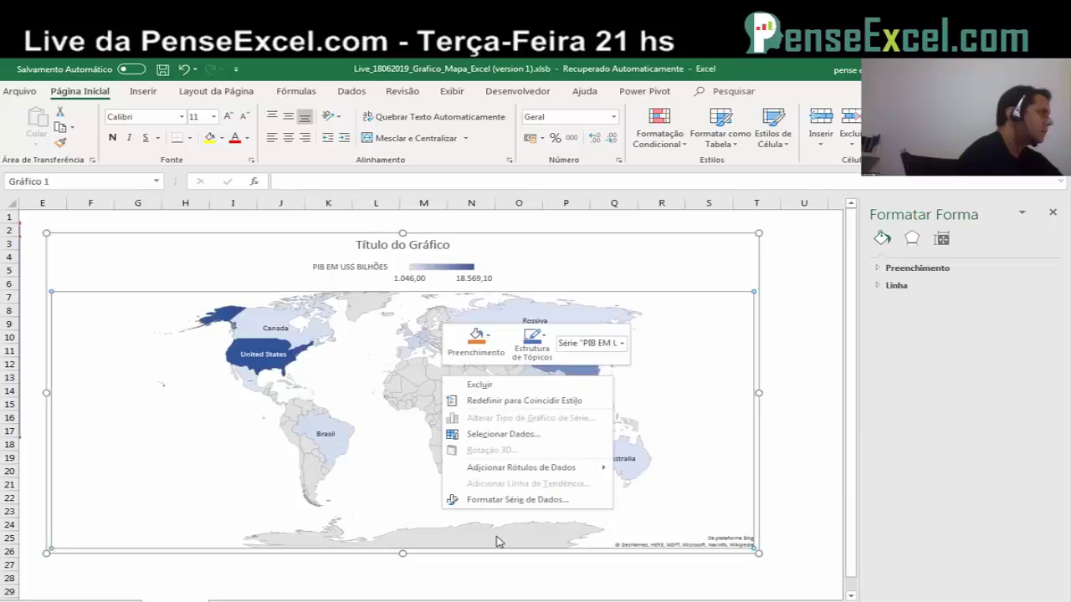
pyautogui.click(507, 501)
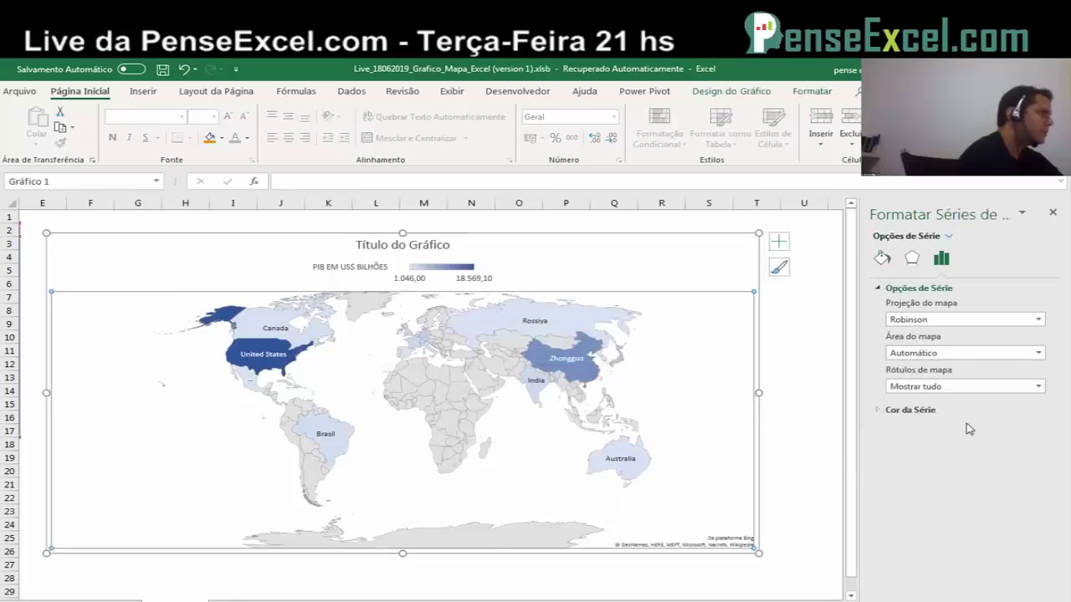
# Step: Change Cor da Série from Sequencial (2 cores) to Divergentes (3 cores), leaving the minimum colour unchanged
pyautogui.click(896, 411)
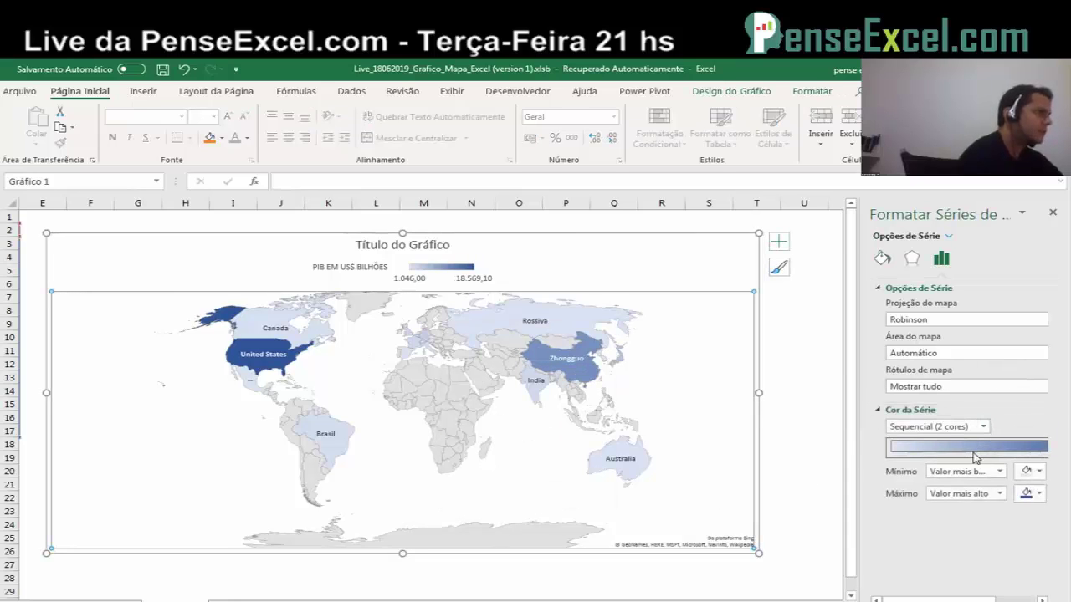
pyautogui.click(953, 428)
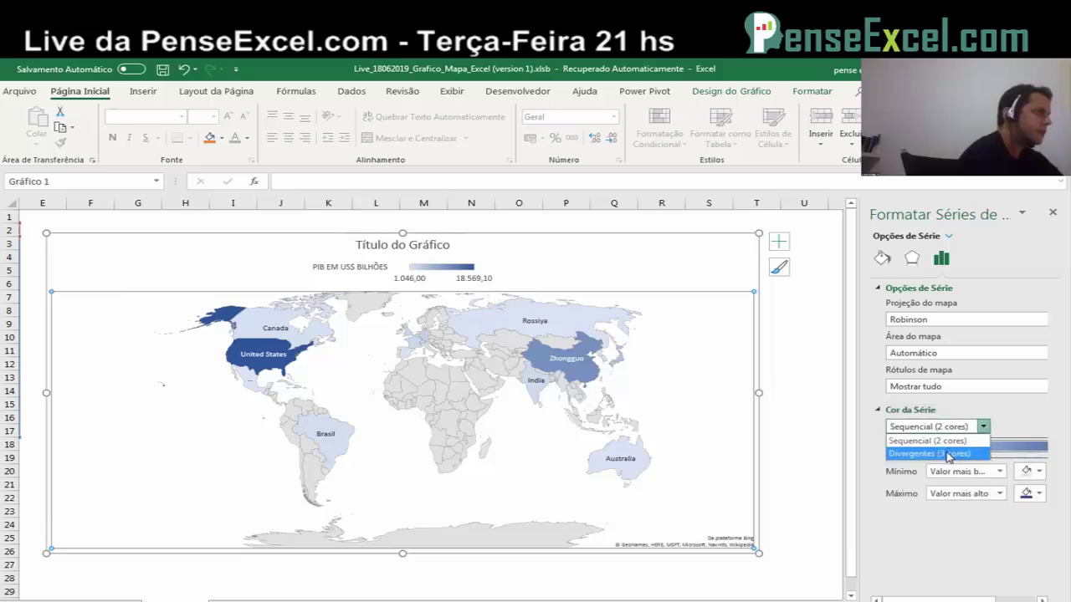
pyautogui.click(949, 453)
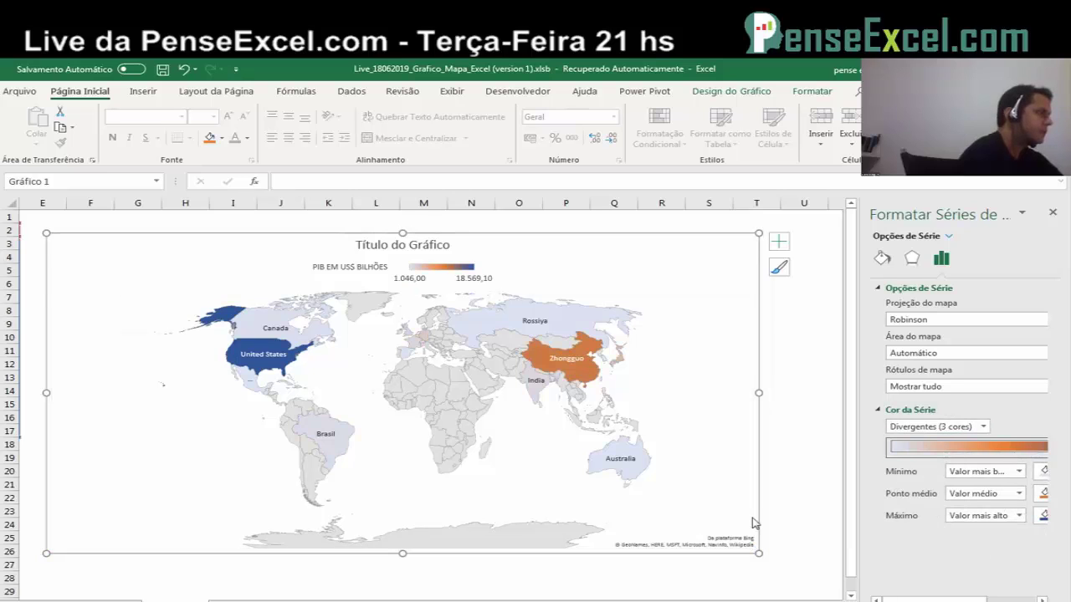
pyautogui.click(413, 405)
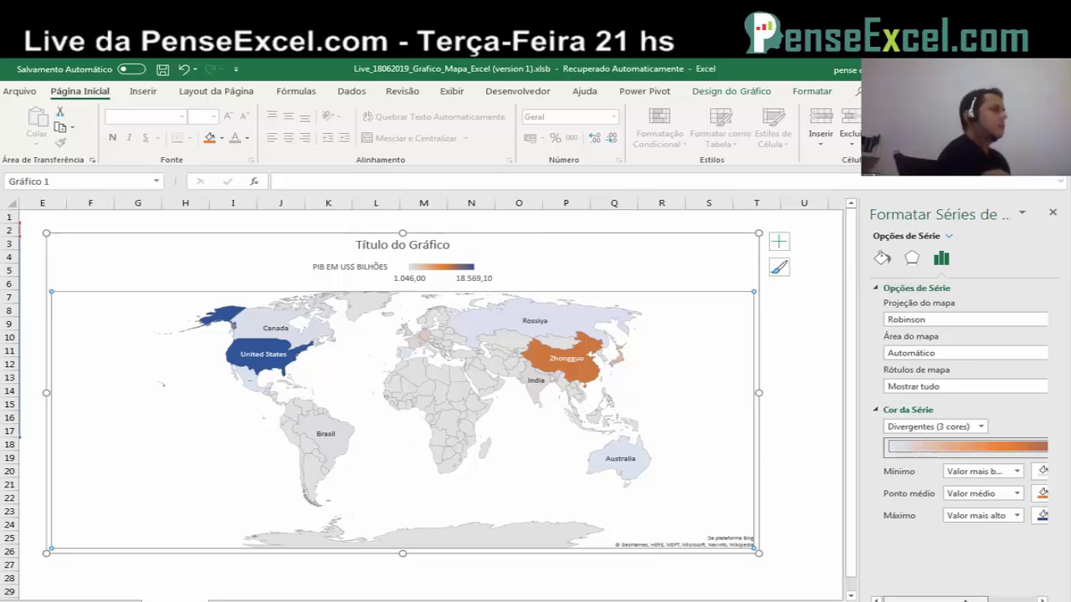
pyautogui.moveTo(932, 600); pyautogui.dragTo(954, 600)
pyautogui.click(1028, 471)
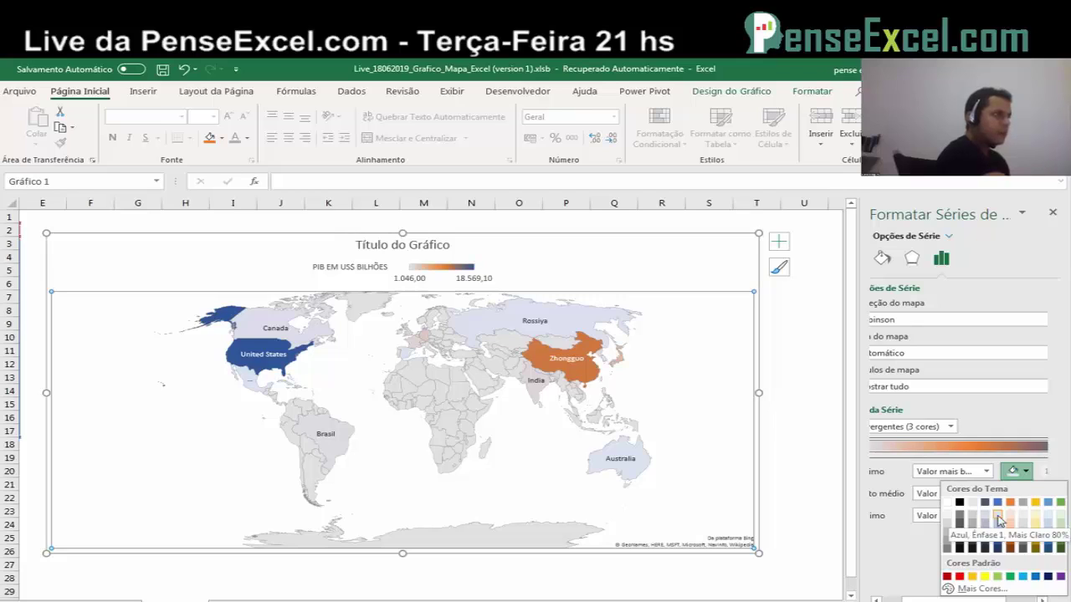
pyautogui.click(545, 577)
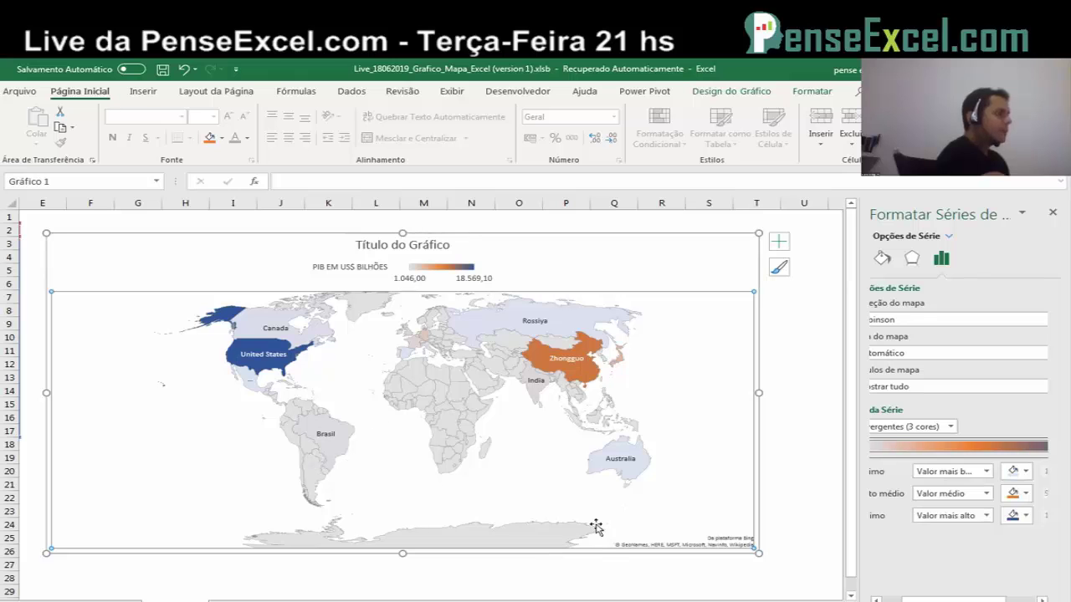
pyautogui.hscroll(-3, 534, 511)
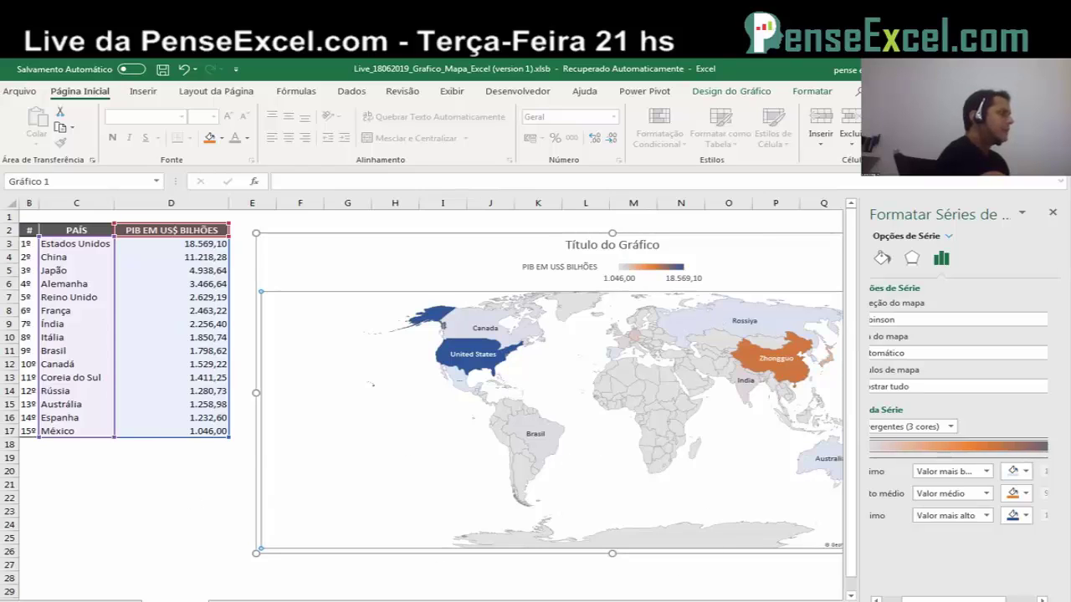
pyautogui.hscroll(3, 535, 393)
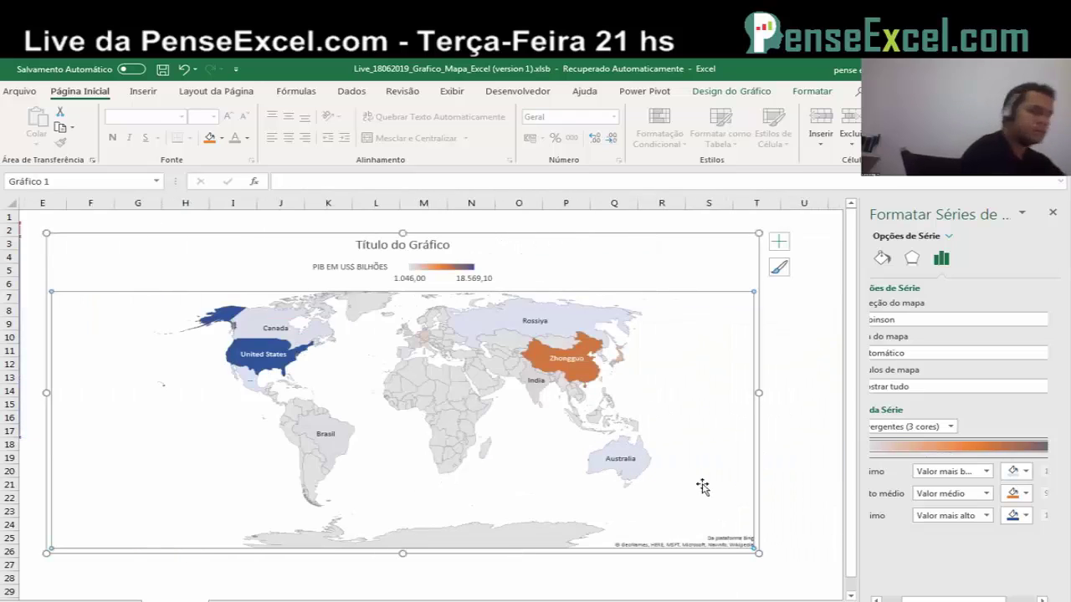
# Step: Dismiss the stray plot-area shortcut menus and deselect the GDP map chart
pyautogui.click(803, 322)
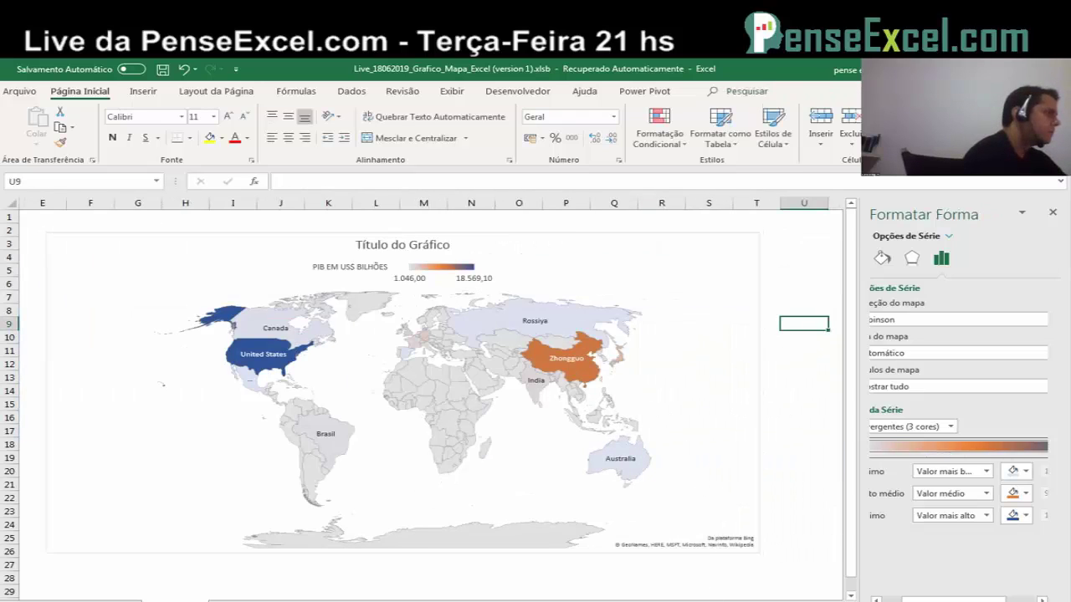
pyautogui.hscroll(-2, 818, 561)
pyautogui.rightClick(473, 361)
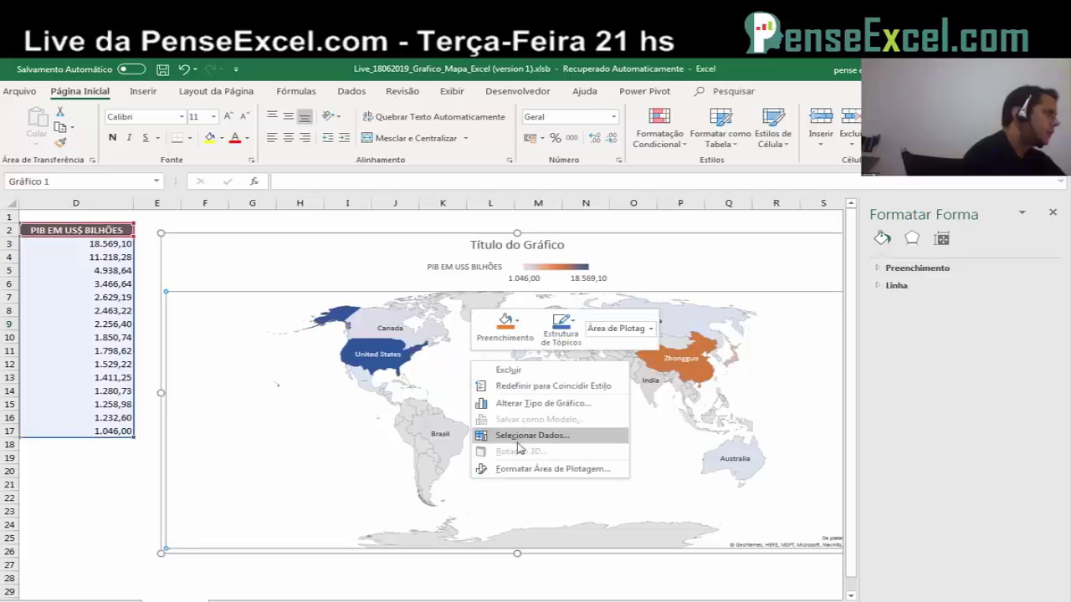
pyautogui.rightClick(421, 368)
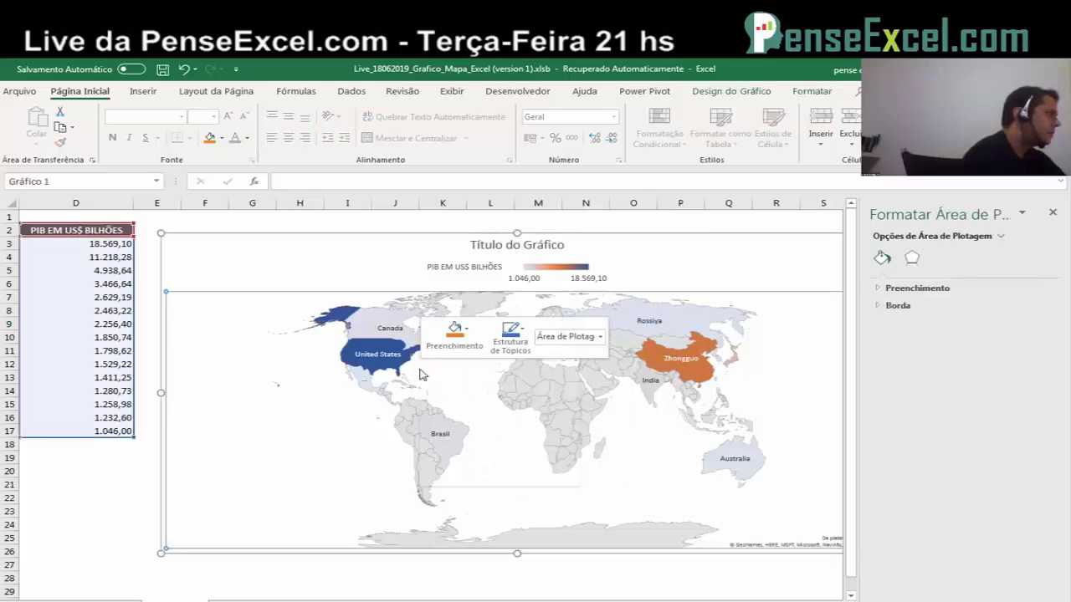
pyautogui.click(523, 578)
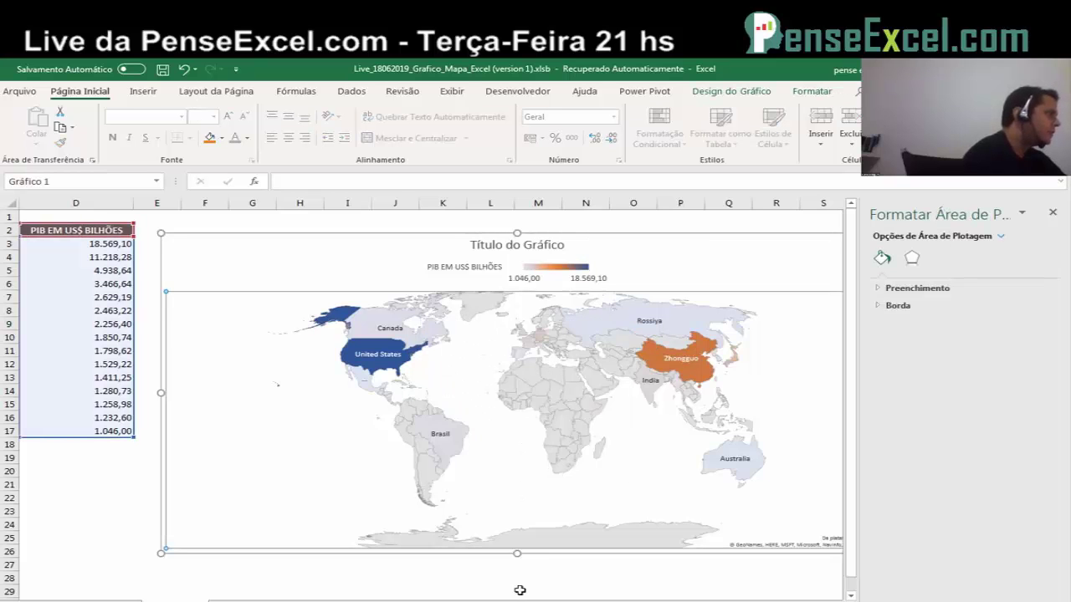
pyautogui.click(525, 574)
pyautogui.rightClick(482, 377)
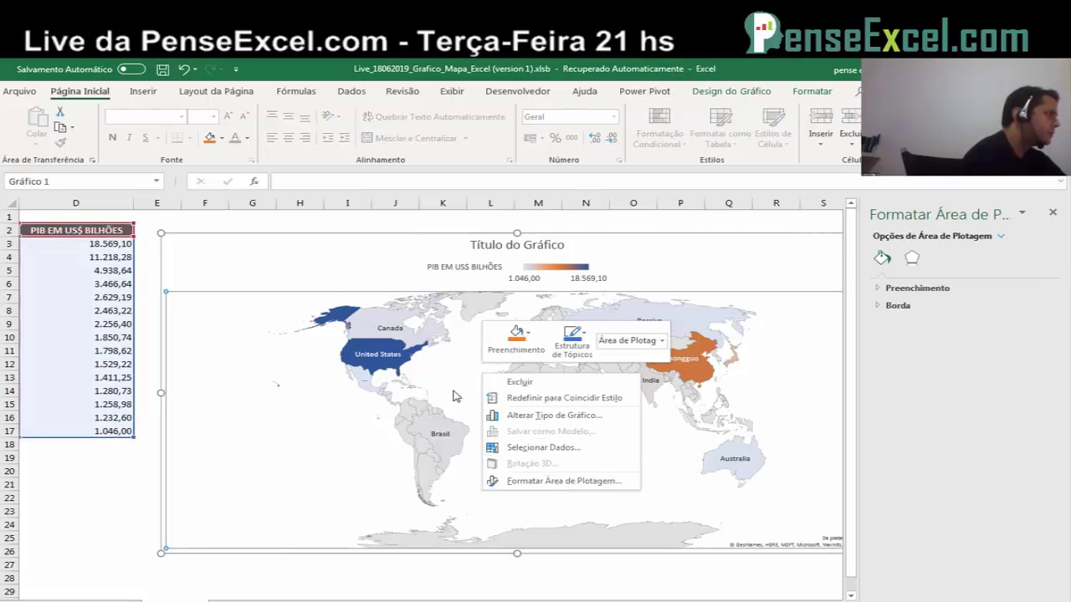
pyautogui.click(415, 566)
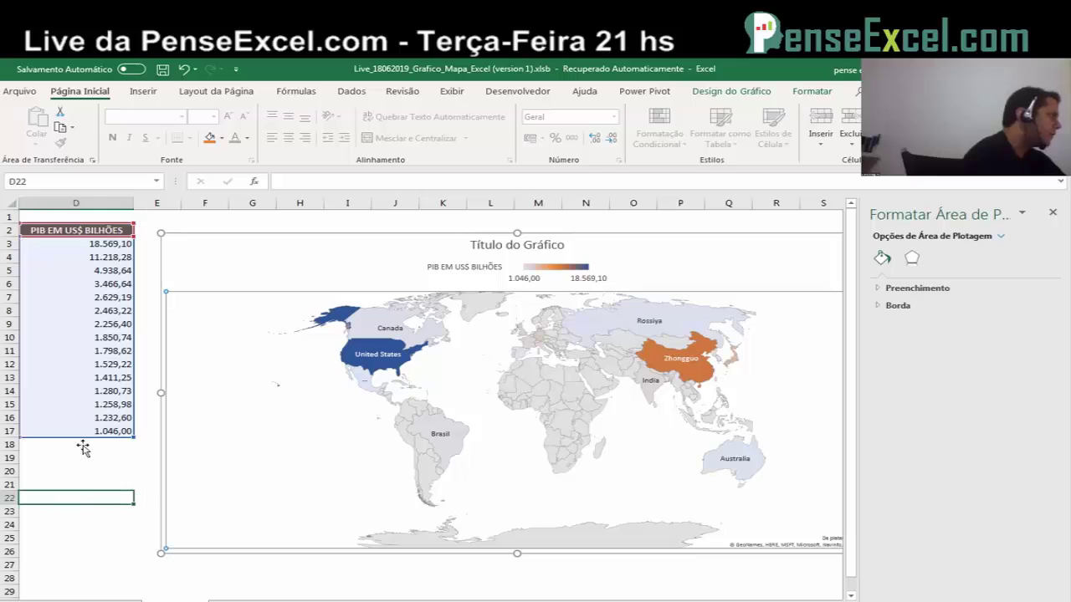
pyautogui.click(82, 445)
pyautogui.click(98, 497)
# Step: Open Formatar Série de Dados for the country data series on the map
pyautogui.rightClick(496, 369)
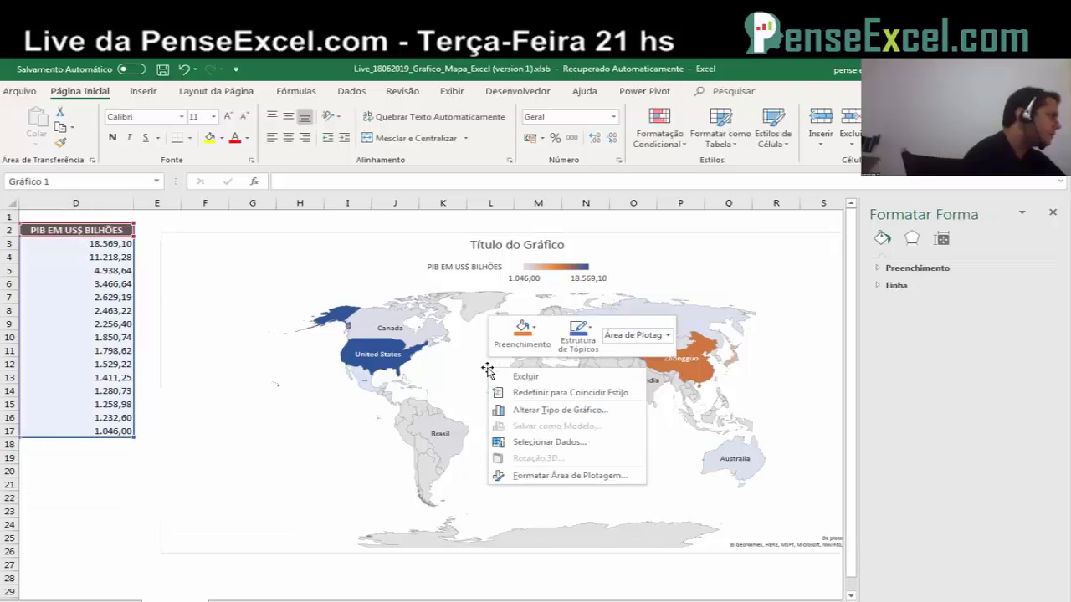
pyautogui.click(403, 270)
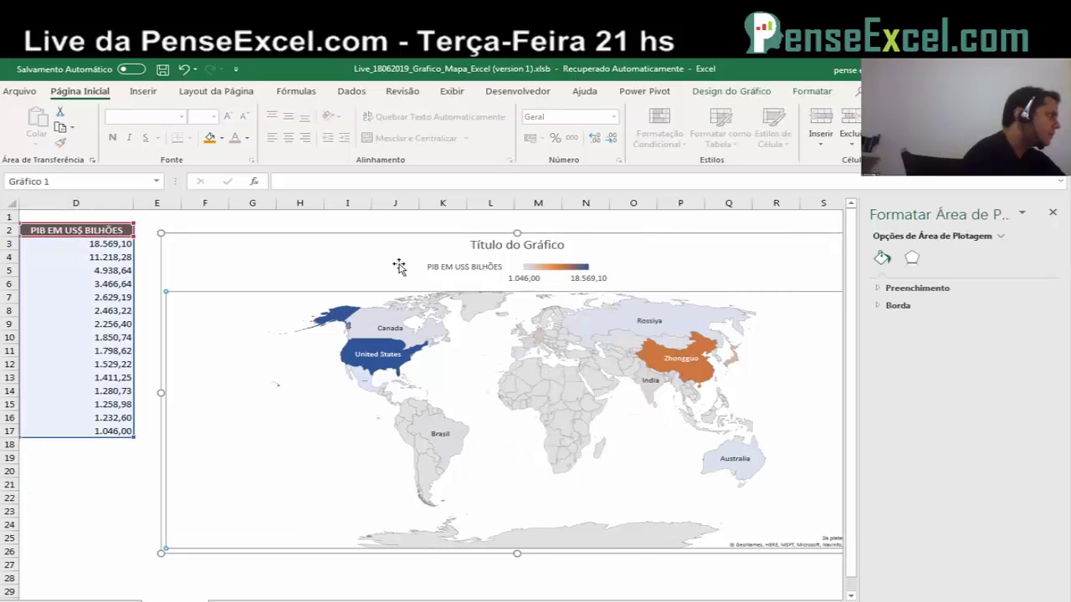
pyautogui.rightClick(385, 260)
pyautogui.click(330, 249)
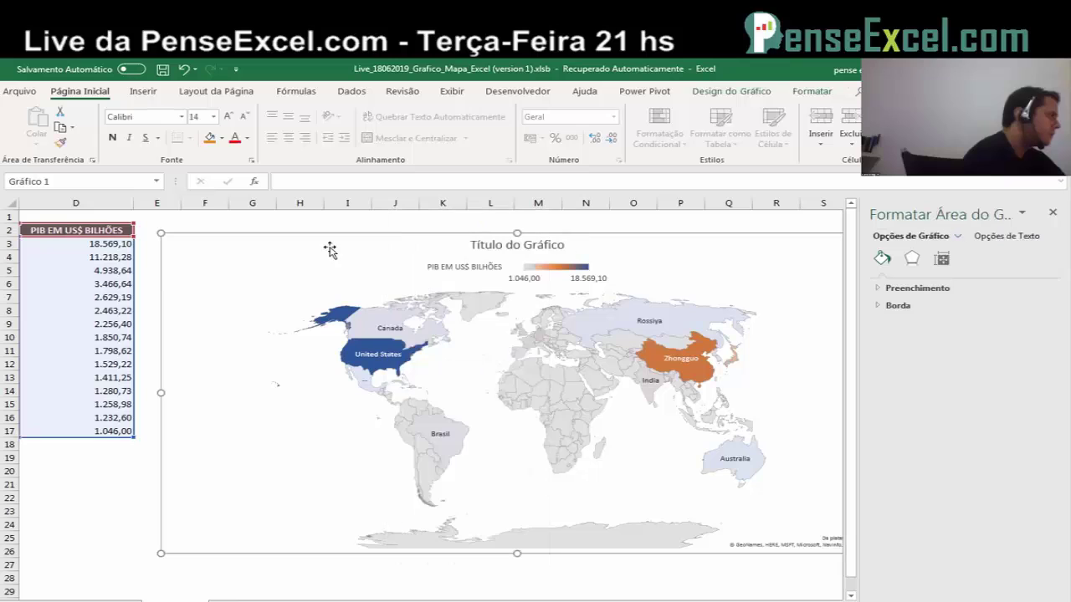
pyautogui.rightClick(505, 349)
pyautogui.rightClick(387, 345)
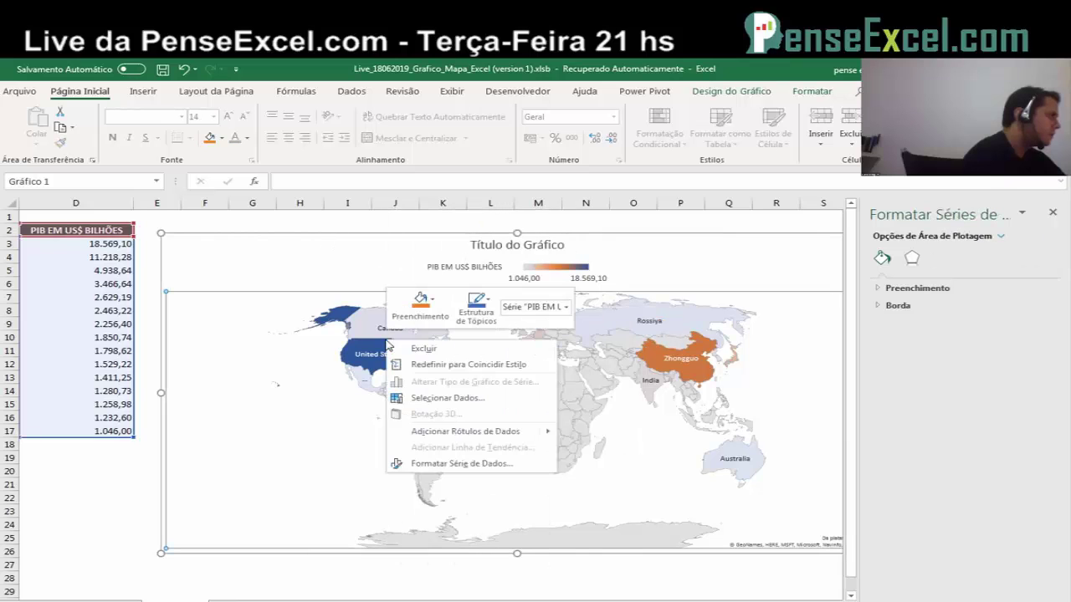
pyautogui.click(452, 463)
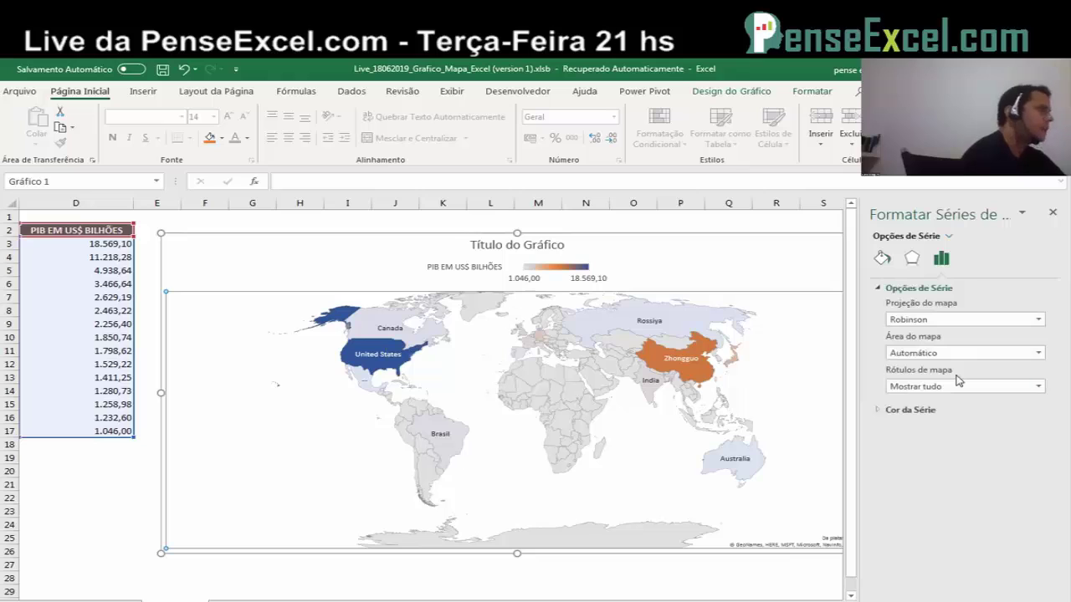
# Step: Set Cor da Série back to Sequencial (2 cores) and close the pane
pyautogui.click(909, 410)
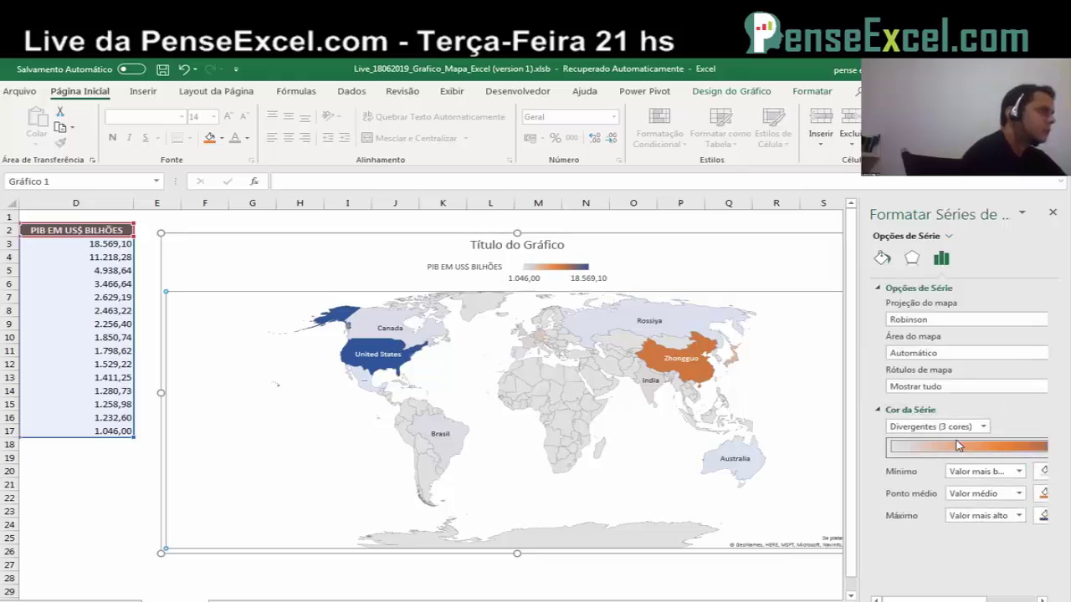
pyautogui.click(937, 426)
pyautogui.click(929, 439)
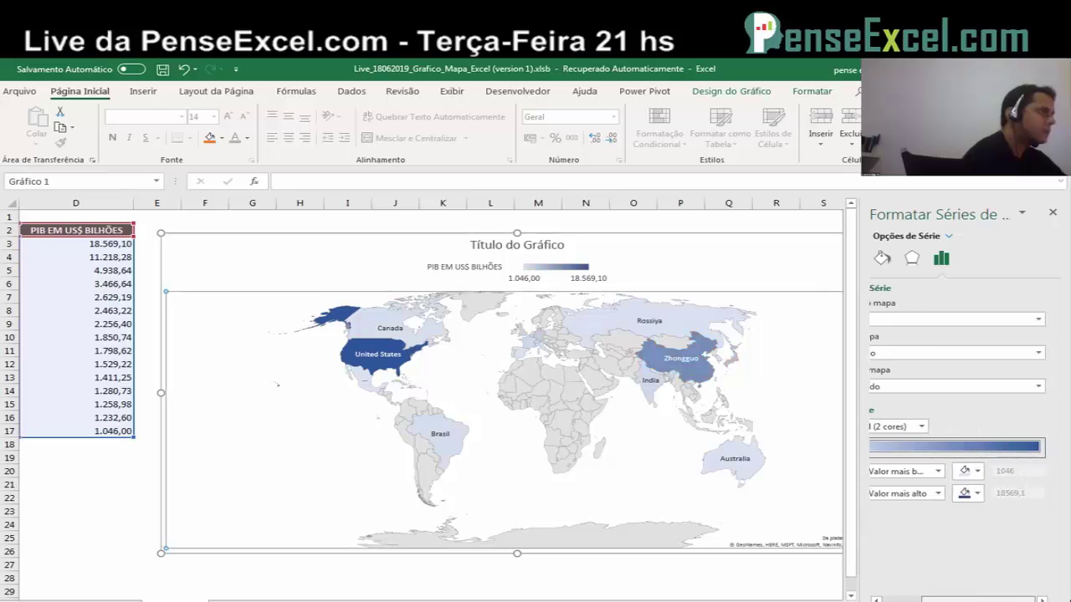
pyautogui.click(1052, 213)
pyautogui.click(964, 321)
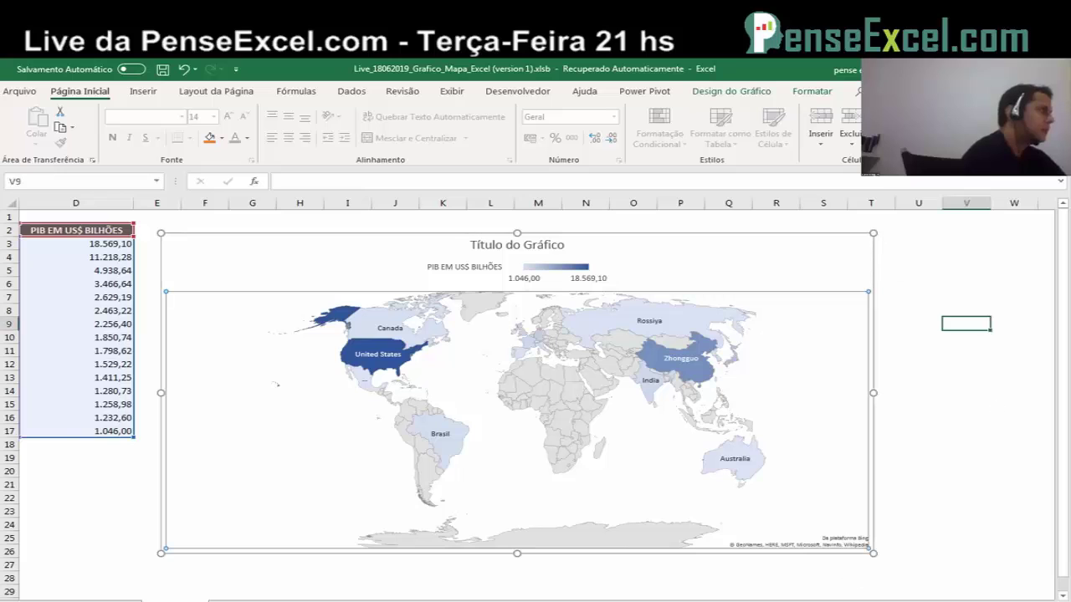
# Step: Move to the next sheet with the Brazilian states' density table using Ctrl+Page Down
pyautogui.hscroll(-3, 753, 592)
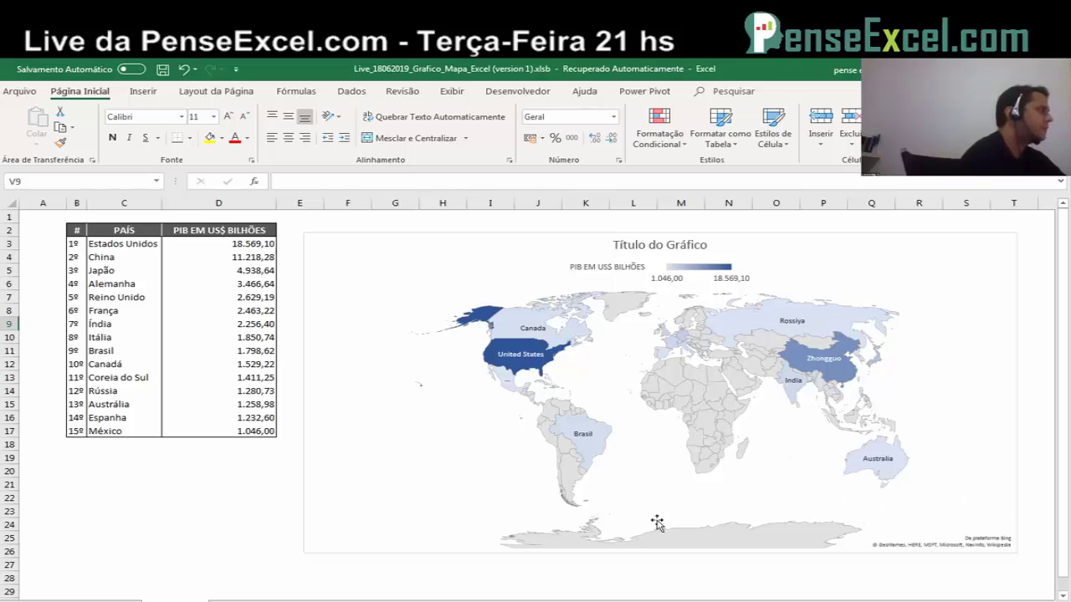
pyautogui.click(178, 526)
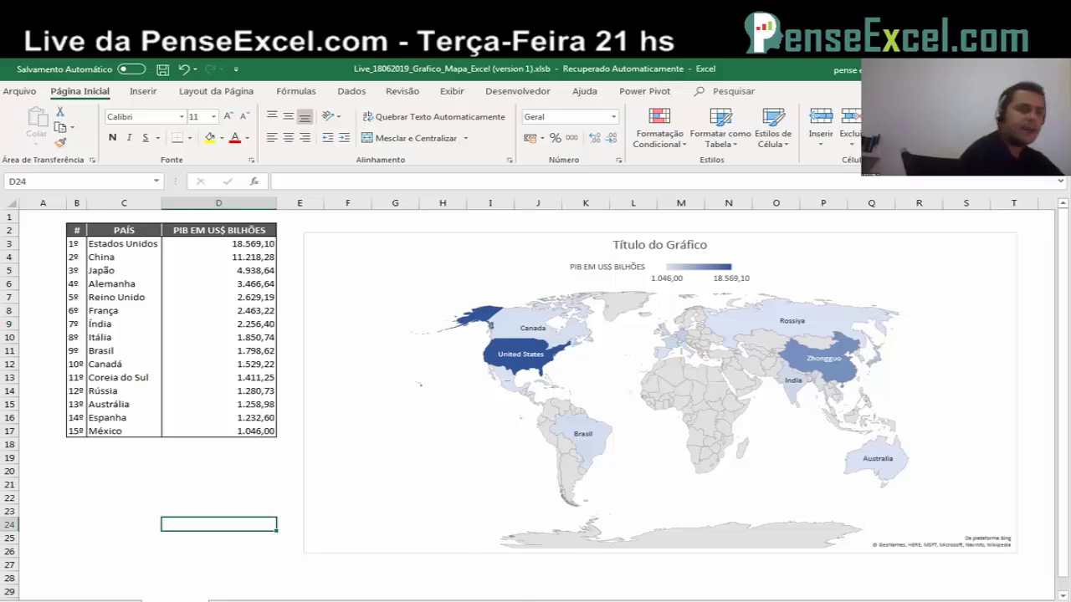
pyautogui.hotkey('ctrl', 'pagedown')
pyautogui.click(163, 243)
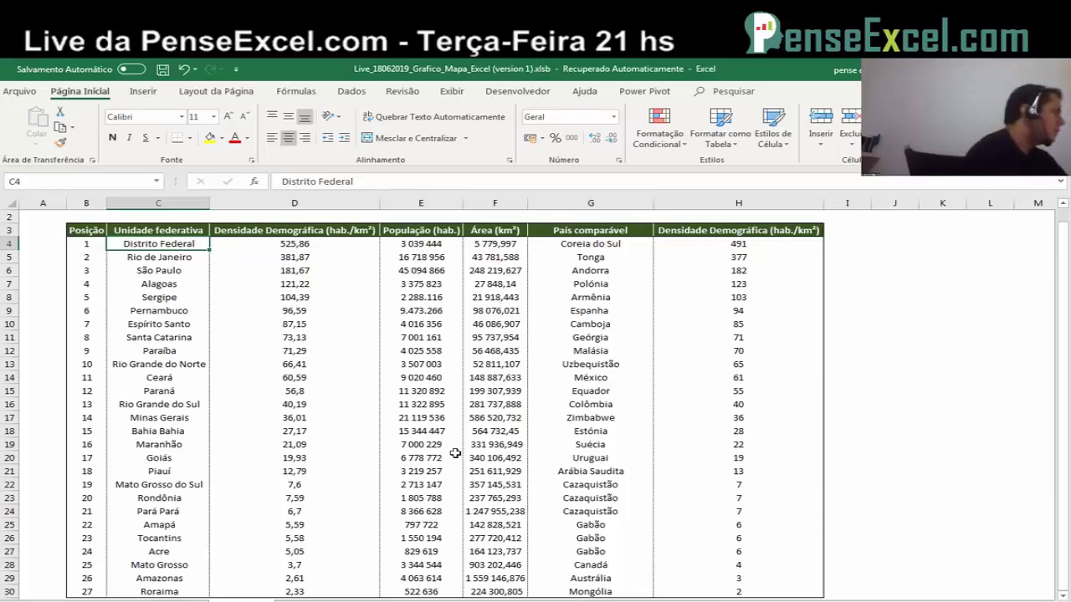
pyautogui.scroll(-1, 346, 419)
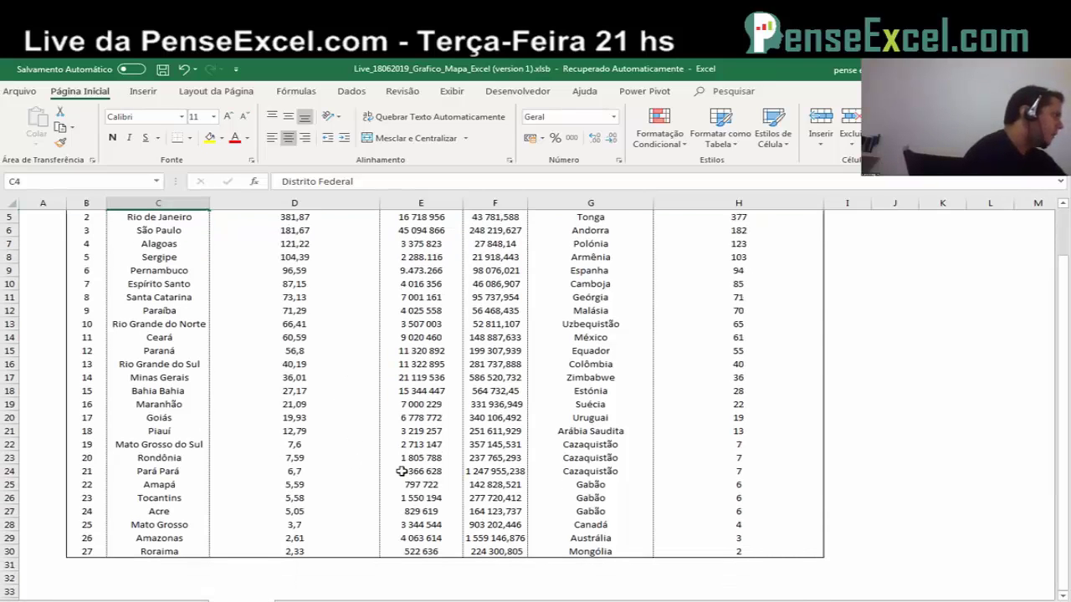
pyautogui.scroll(1, 401, 471)
pyautogui.click(298, 239)
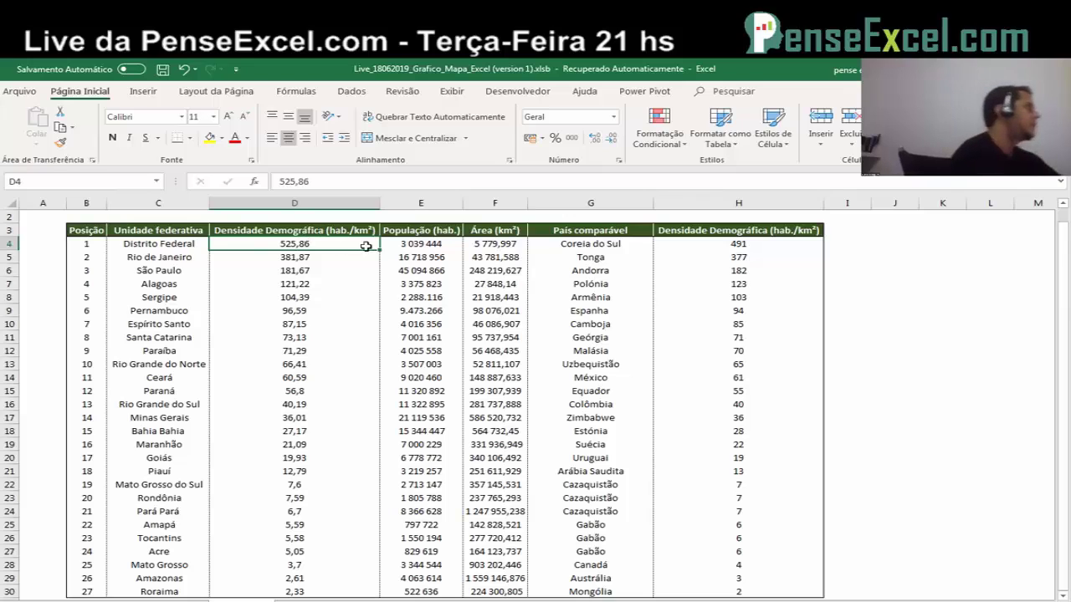
pyautogui.click(317, 258)
pyautogui.click(294, 271)
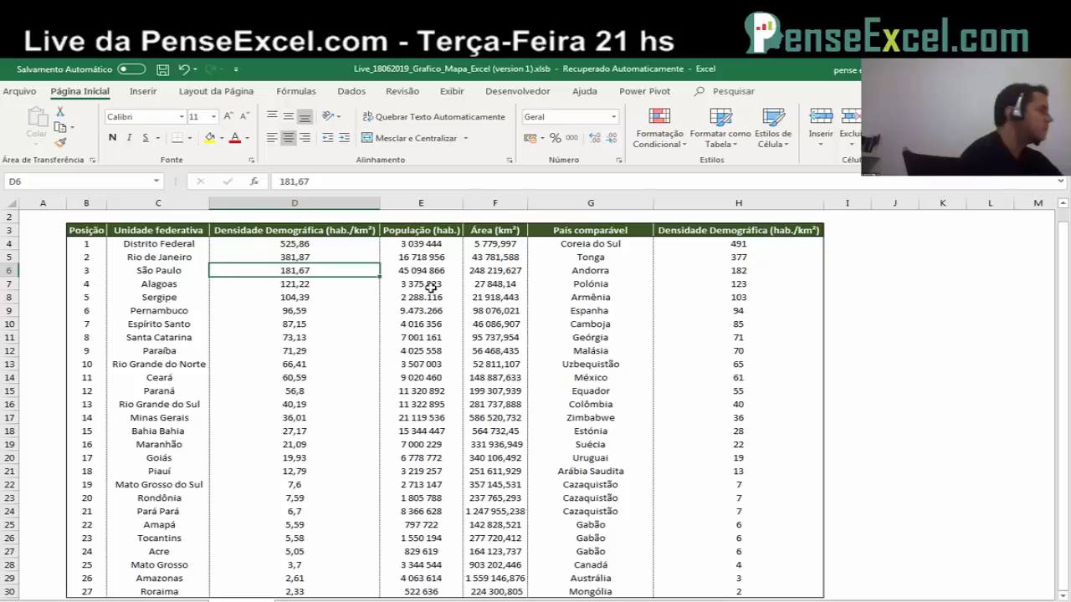
pyautogui.click(269, 284)
pyautogui.click(269, 297)
pyautogui.click(269, 307)
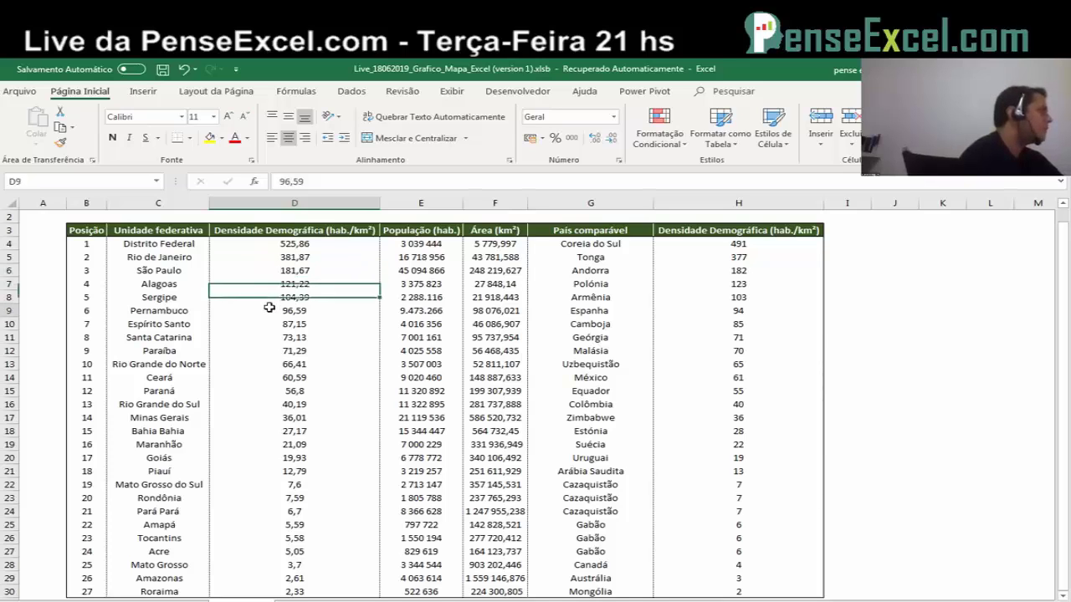
pyautogui.hotkey('ctrl', 'Down')
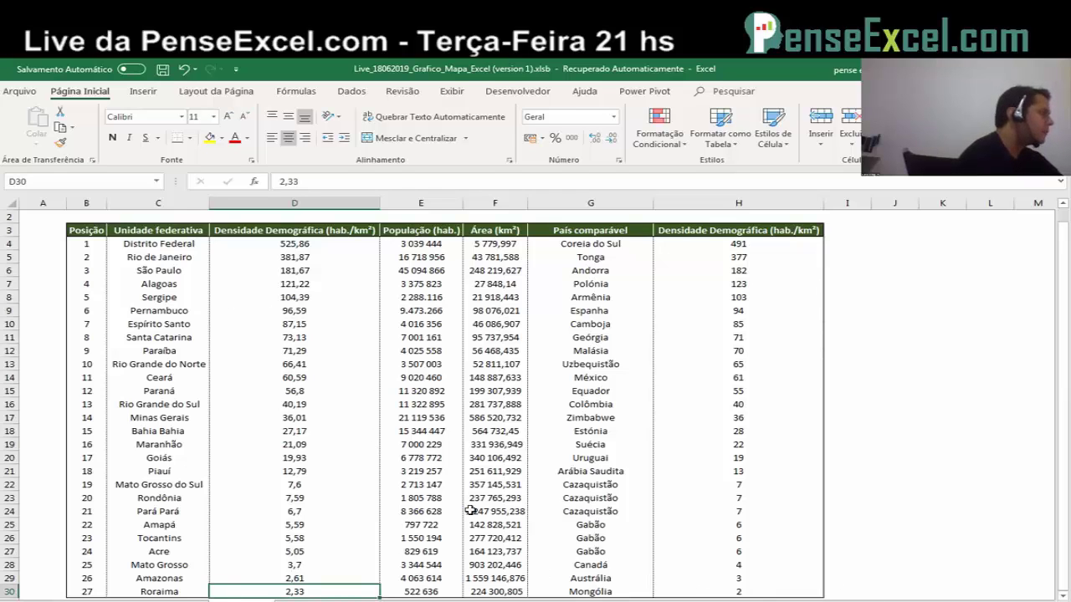
pyautogui.moveTo(293, 243); pyautogui.dragTo(297, 578)
pyautogui.click(284, 241)
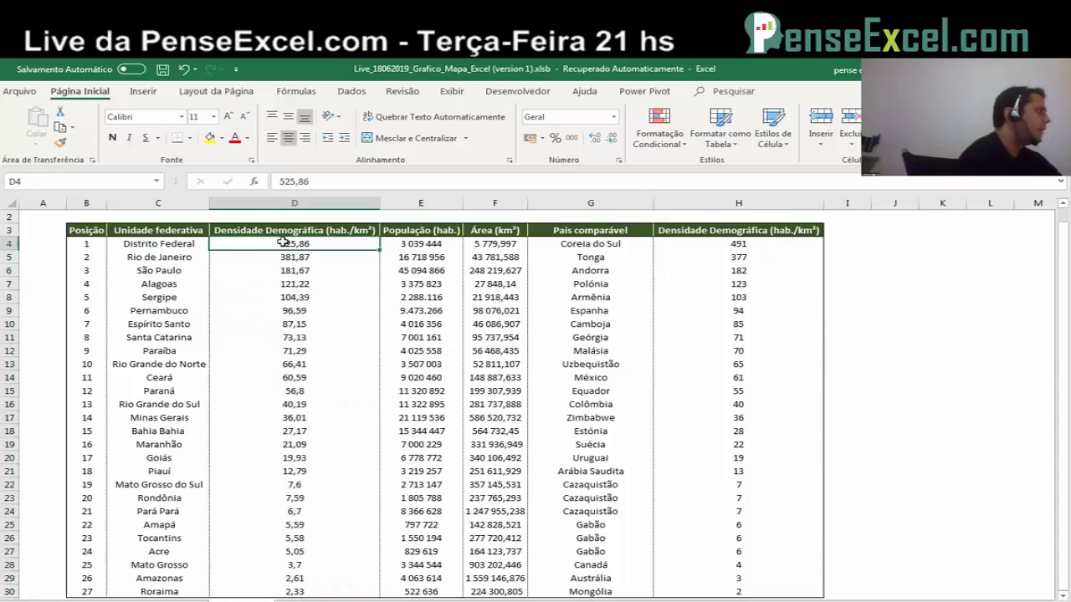
pyautogui.click(411, 244)
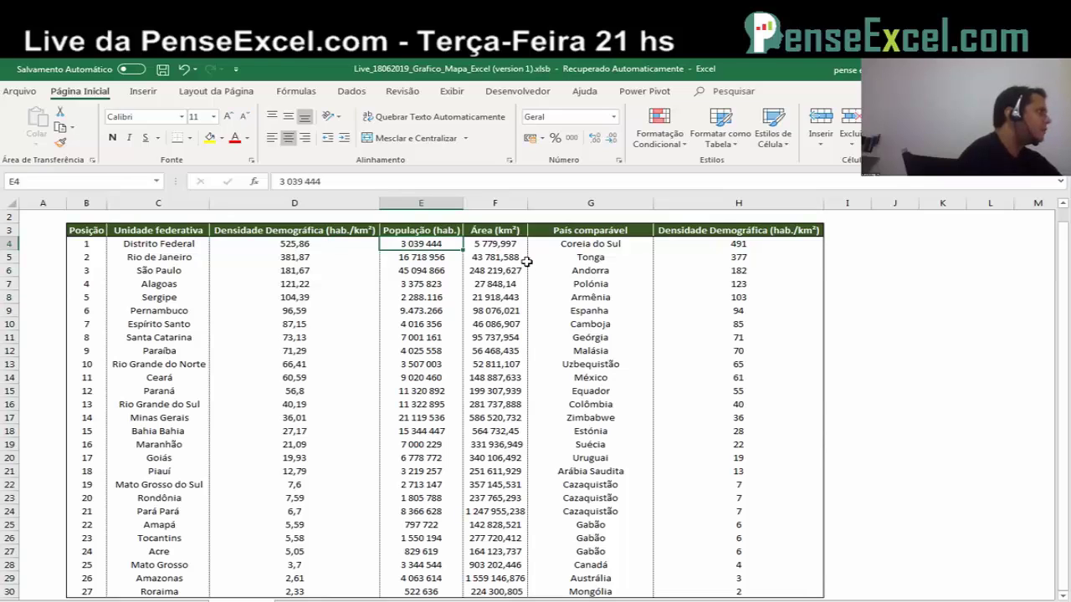
pyautogui.click(519, 243)
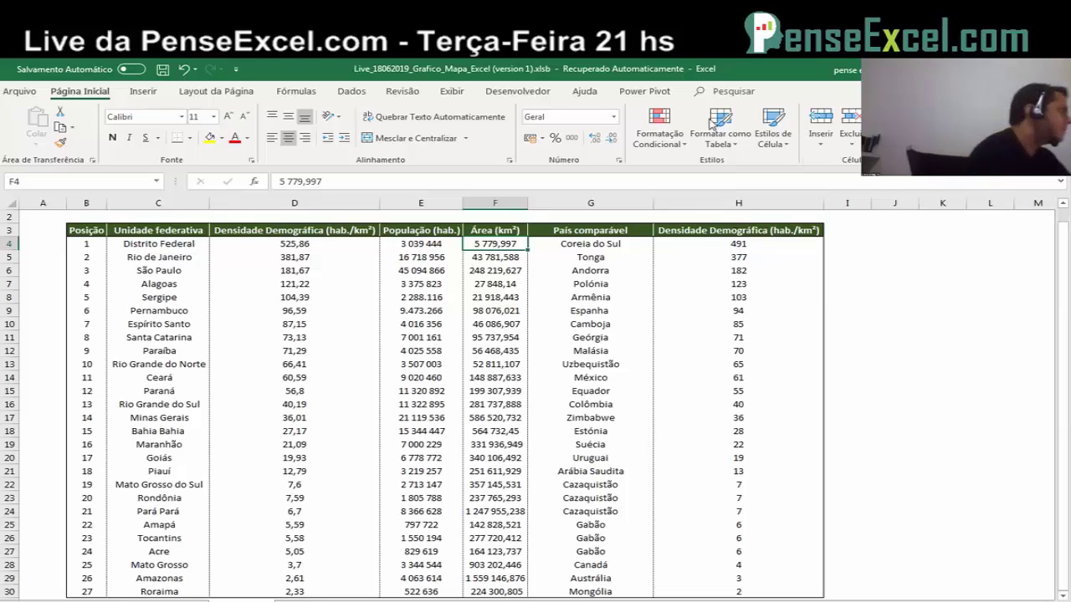
pyautogui.click(621, 243)
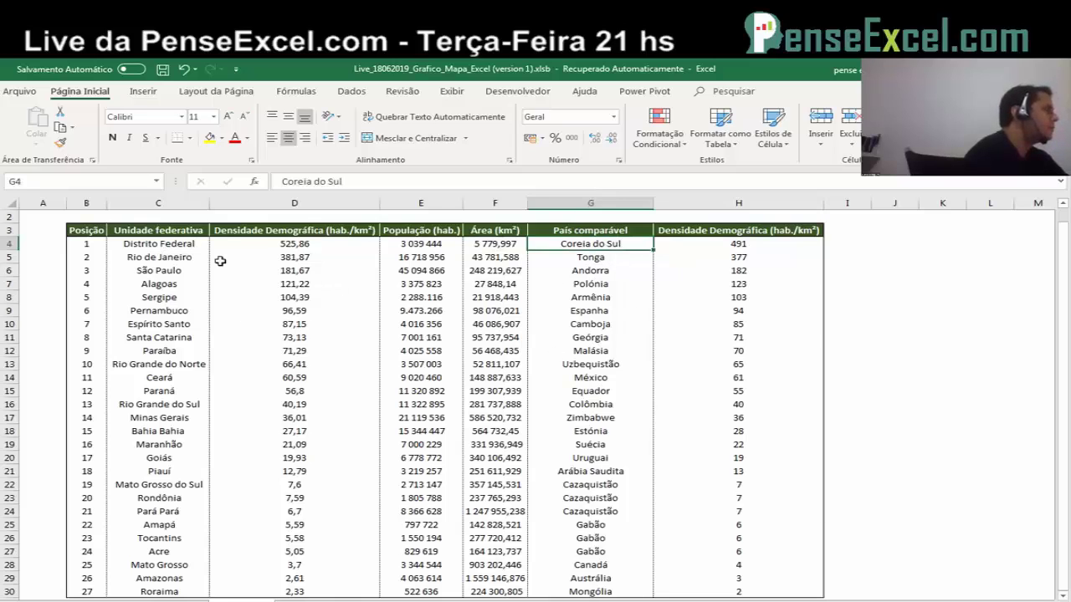
pyautogui.click(753, 244)
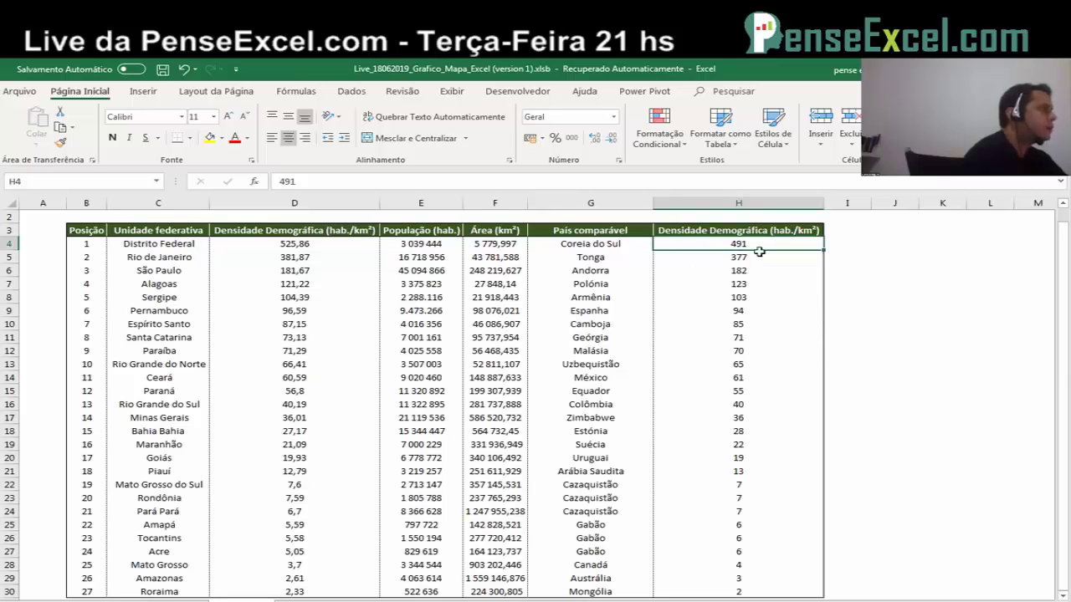
pyautogui.click(171, 258)
pyautogui.click(728, 255)
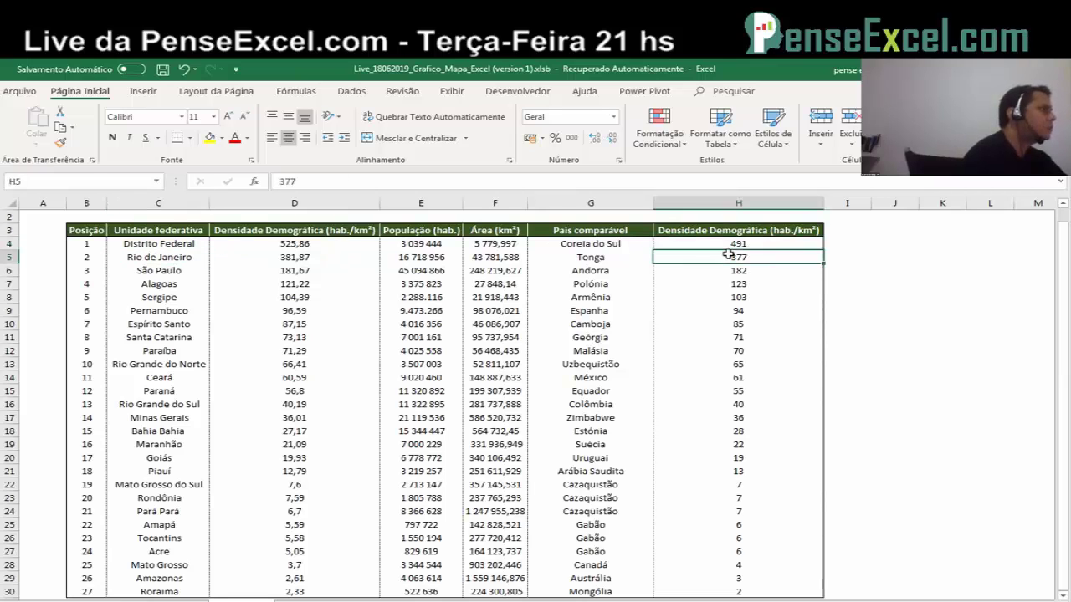
pyautogui.click(175, 271)
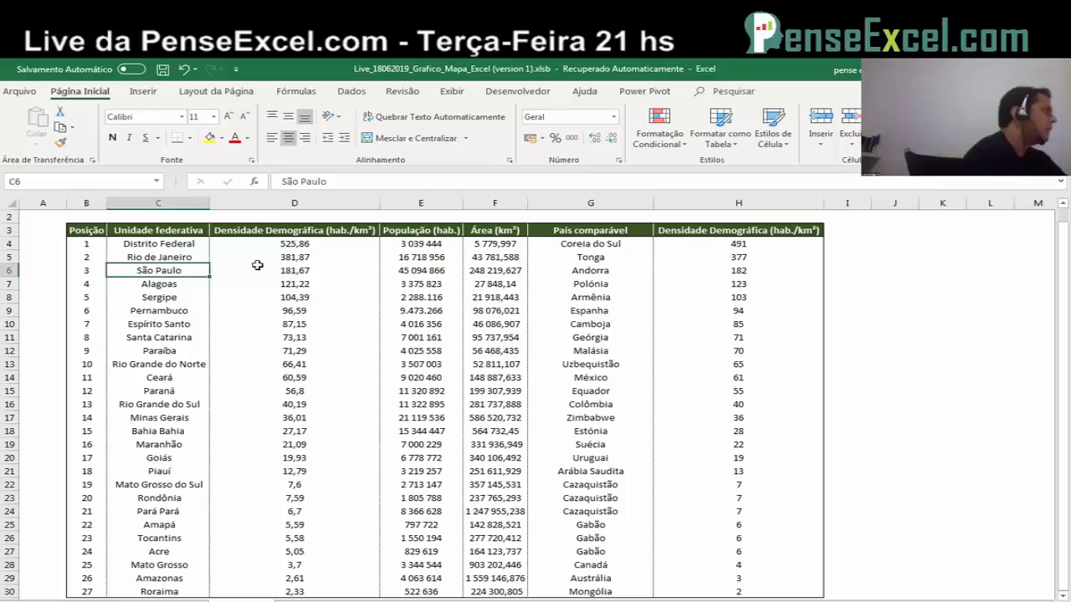
pyautogui.click(712, 272)
pyautogui.click(174, 284)
pyautogui.click(803, 285)
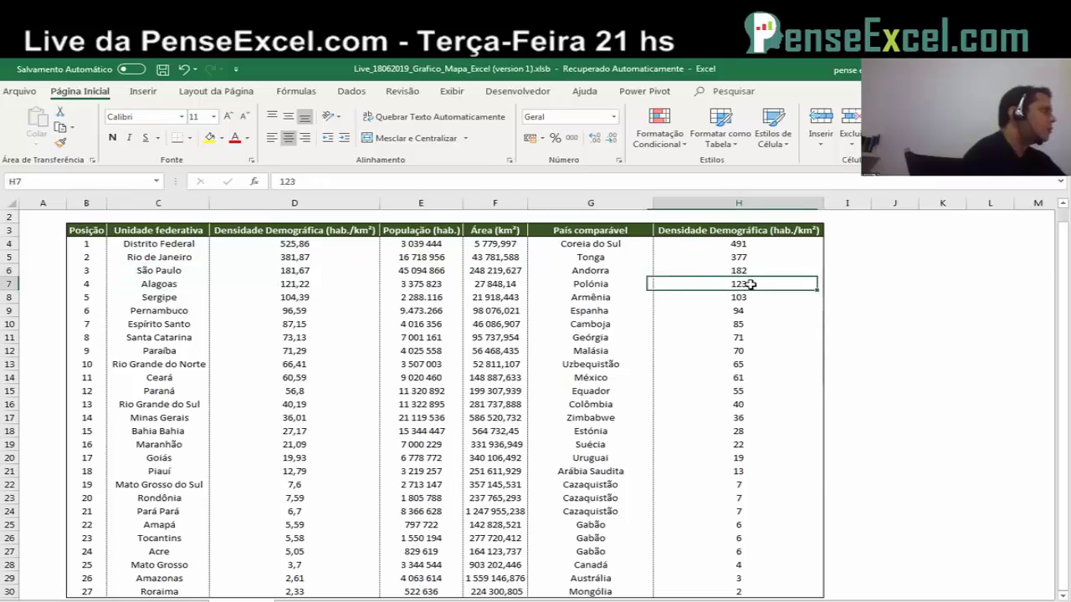
pyautogui.click(161, 300)
pyautogui.click(716, 293)
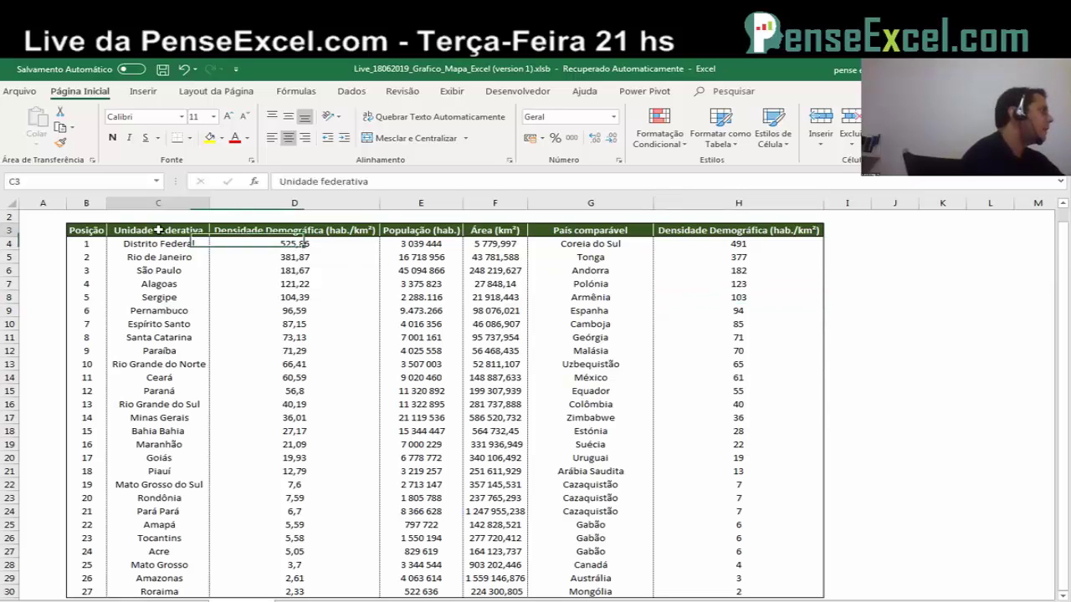
# Step: Select the state and density columns (C3:D30) and insert a Mapa Coroplético
pyautogui.moveTo(157, 230)
pyautogui.mouseDown()
pyautogui.moveTo(237, 435)
pyautogui.moveTo(238, 550)
pyautogui.mouseUp()
pyautogui.scroll(2, 343, 466)
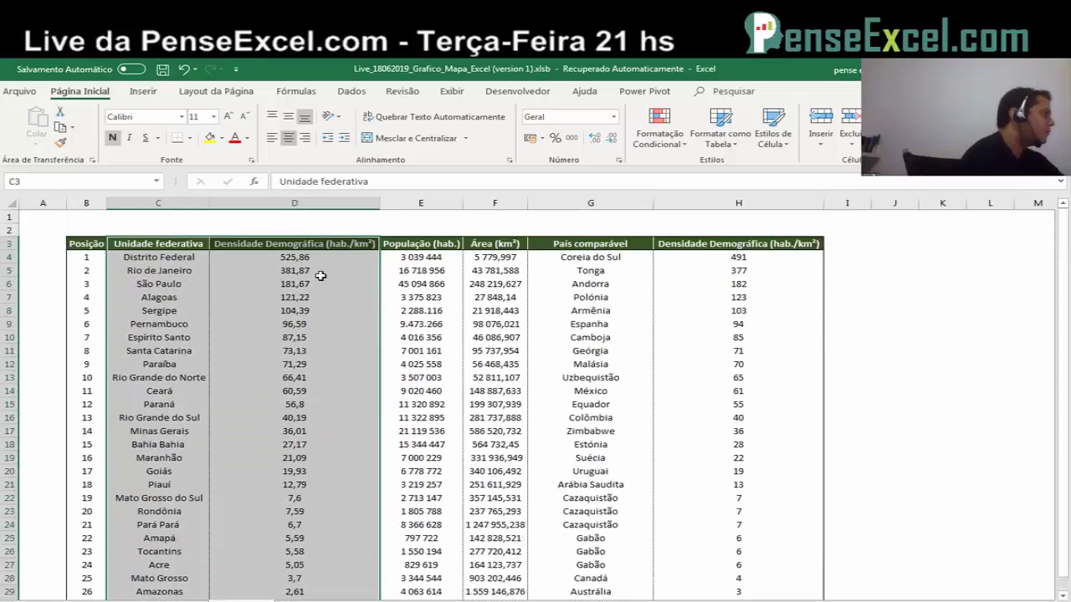
pyautogui.scroll(-2, 354, 461)
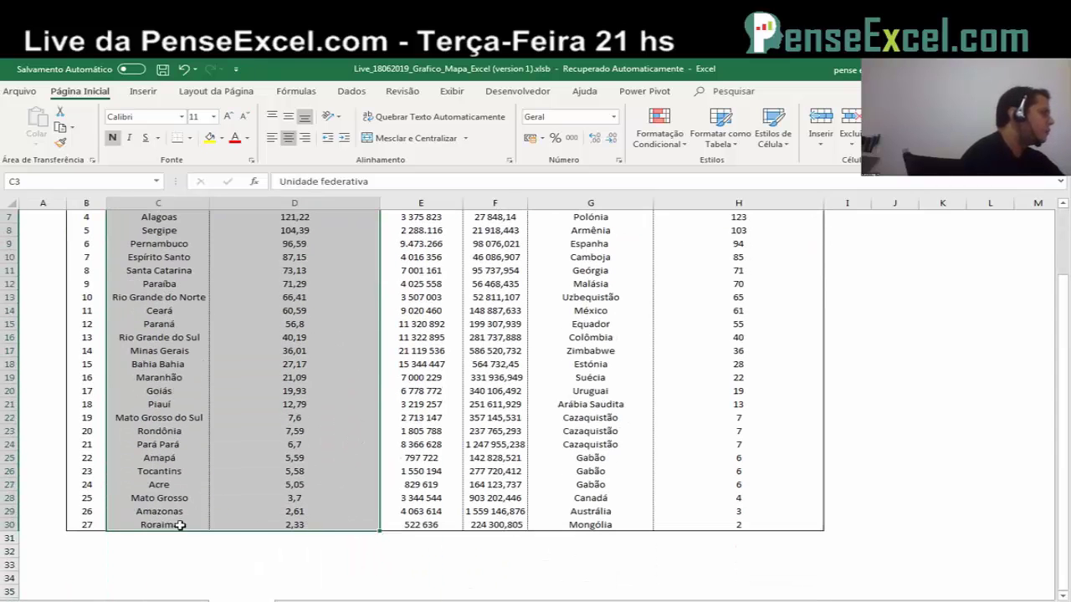
pyautogui.scroll(2, 327, 489)
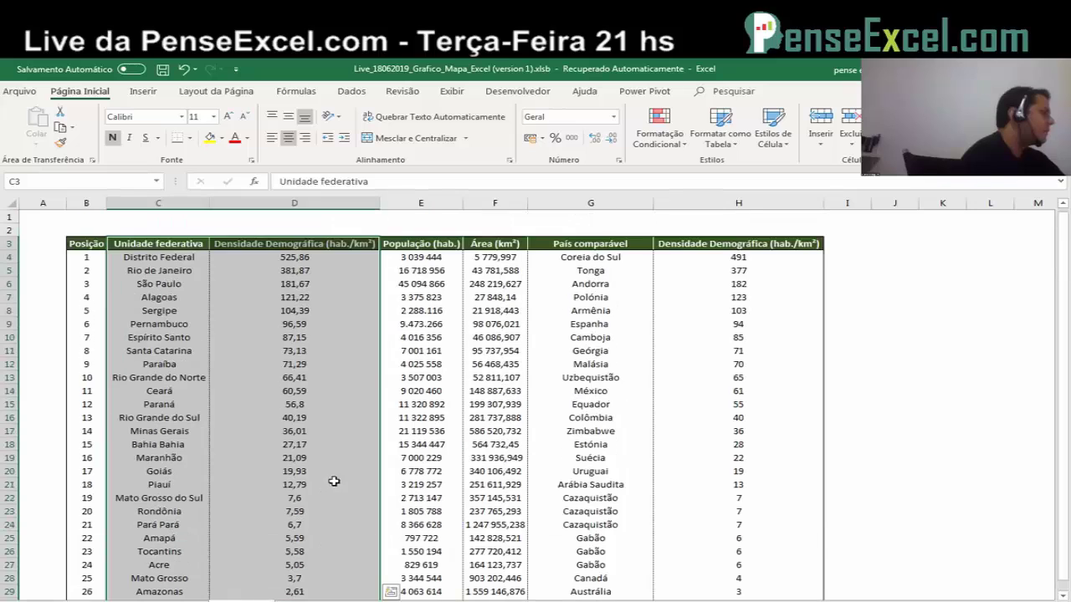
pyautogui.click(148, 94)
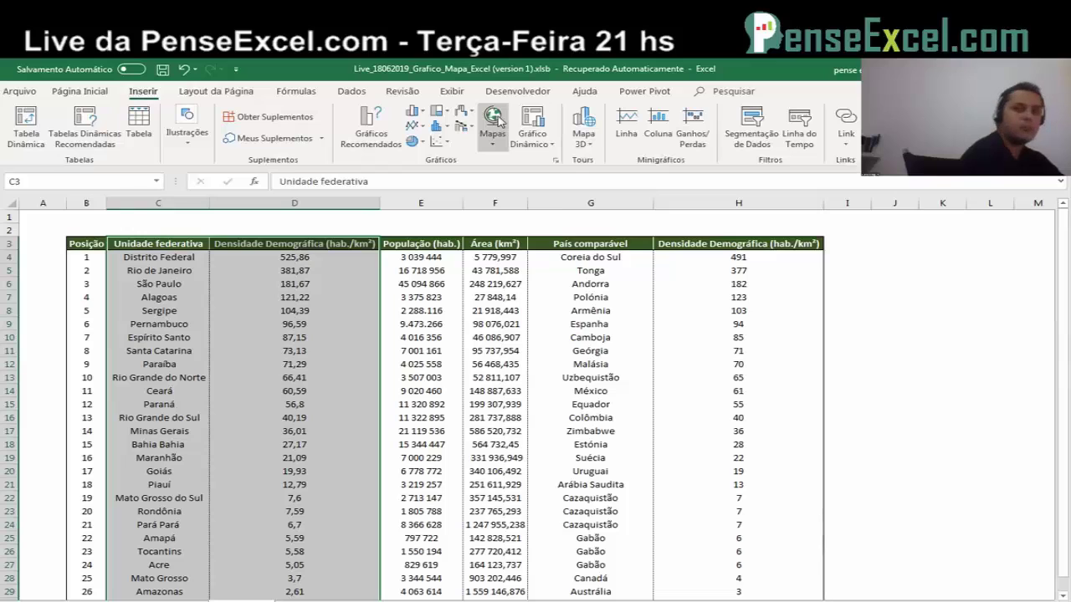
pyautogui.click(500, 122)
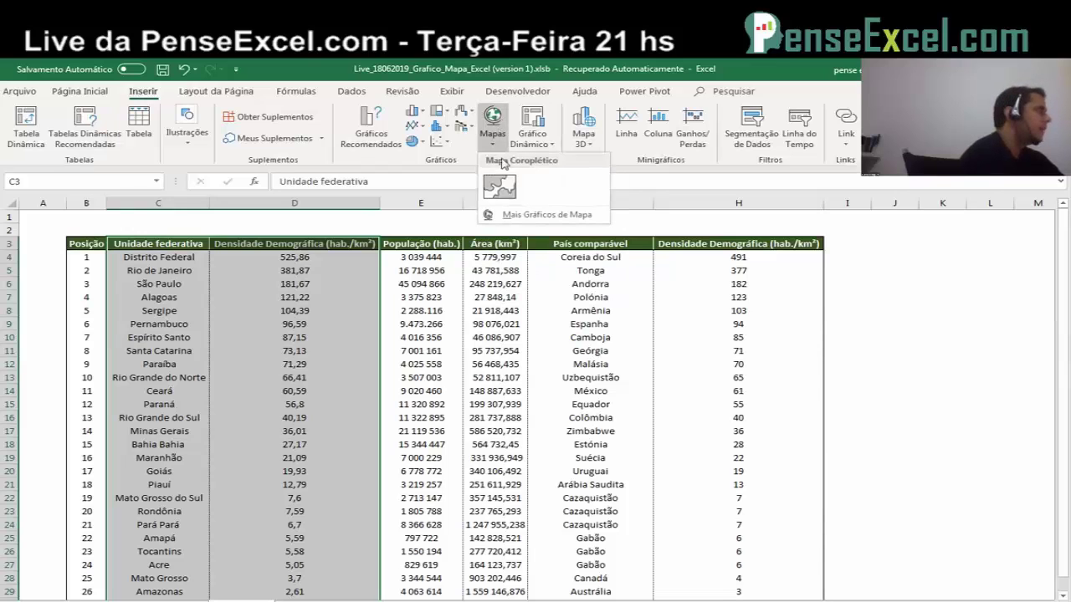
pyautogui.click(499, 188)
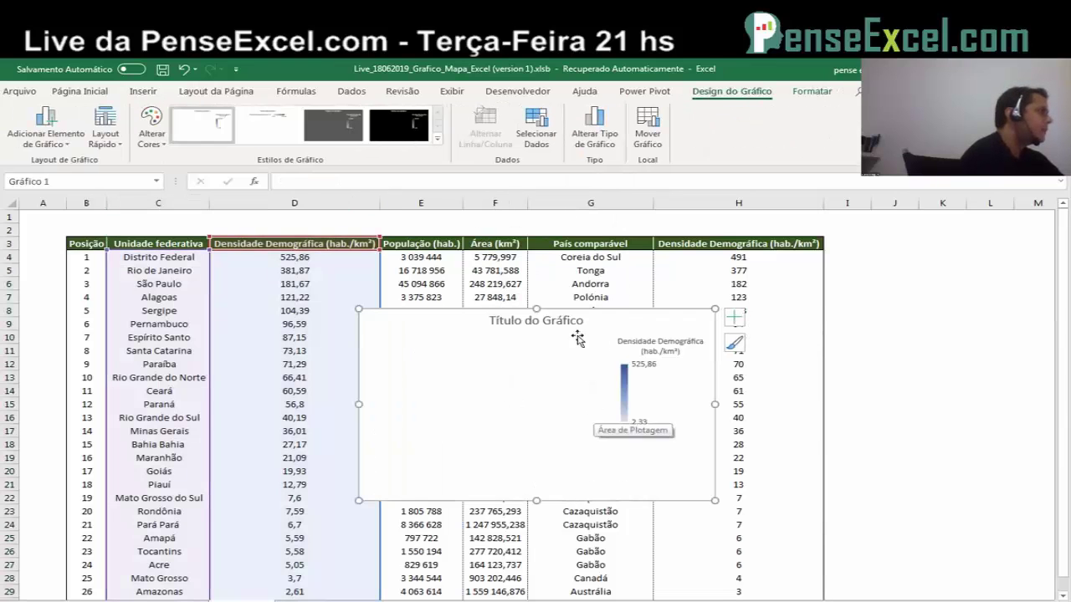
# Step: Drag the density map chart beside the table and enlarge it from its corner
pyautogui.moveTo(577, 337); pyautogui.dragTo(921, 296)
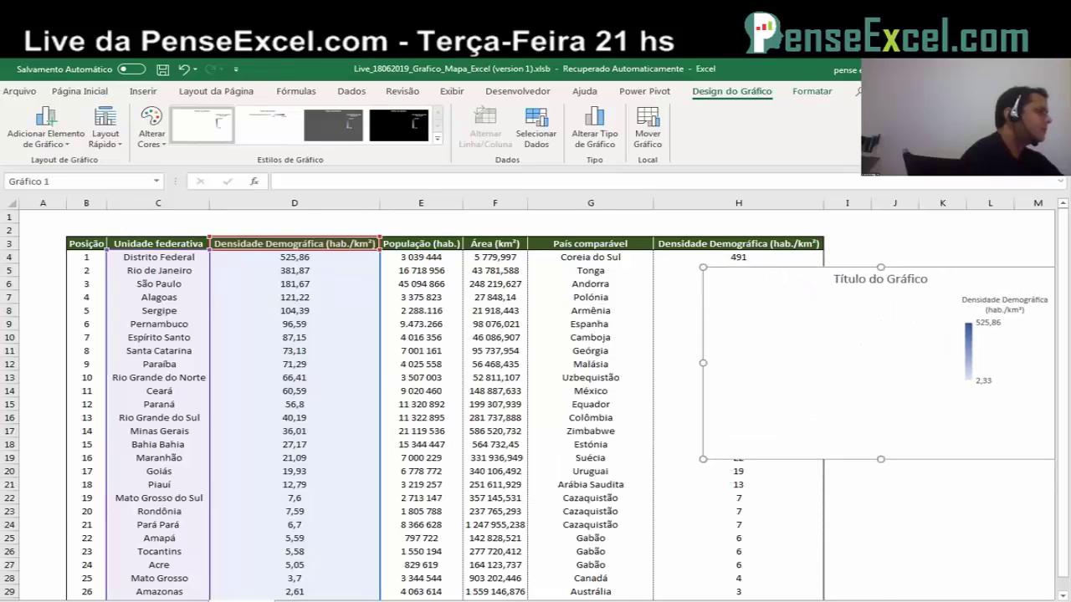
pyautogui.hscroll(1, 1031, 536)
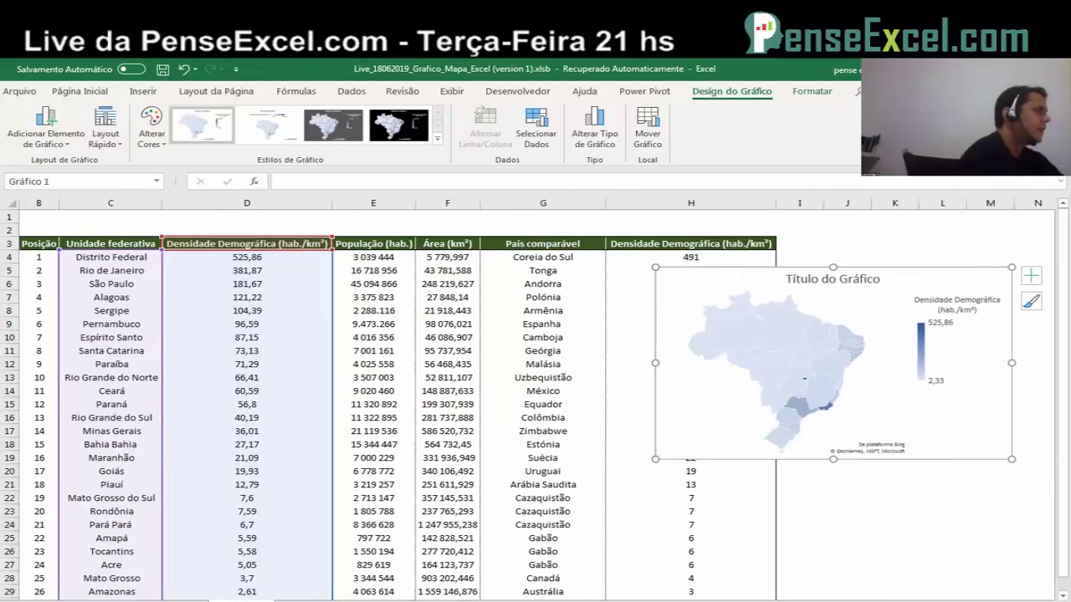
pyautogui.hscroll(1, 539, 299)
pyautogui.hscroll(3, 540, 299)
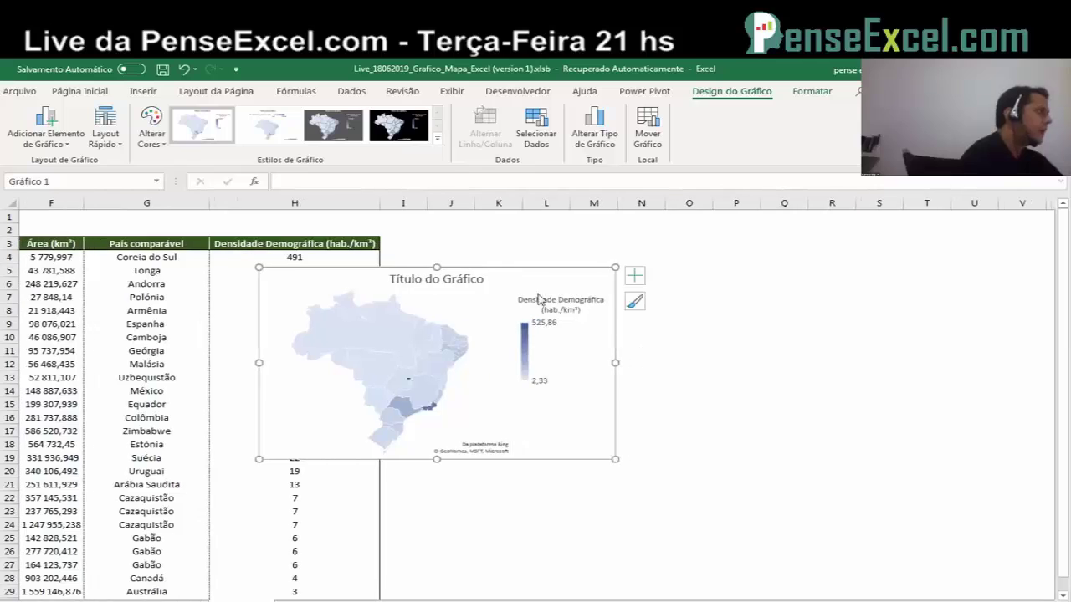
pyautogui.moveTo(528, 269); pyautogui.dragTo(666, 249)
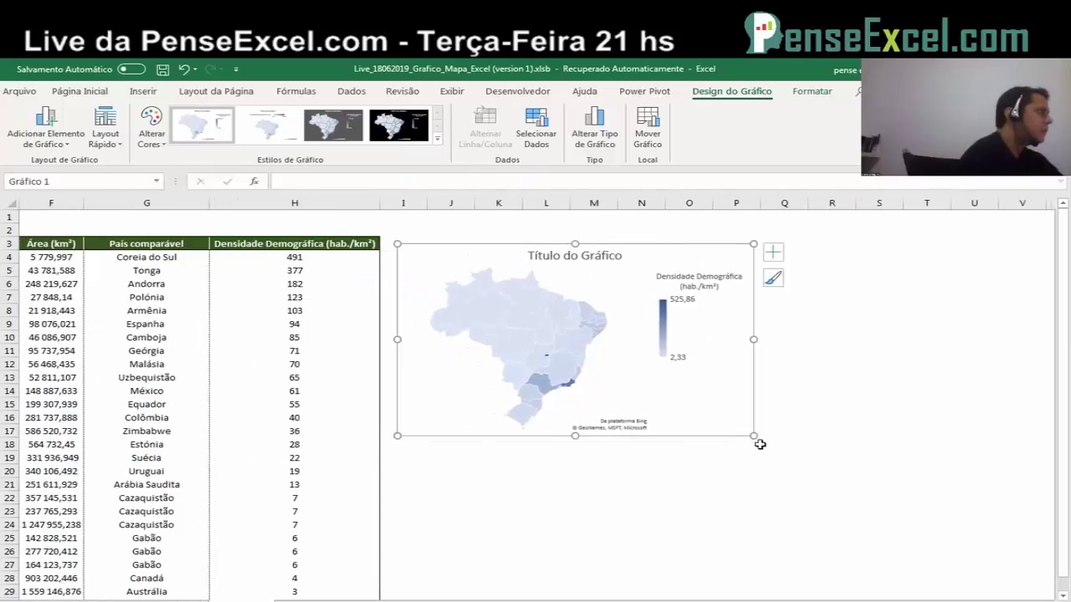
pyautogui.moveTo(754, 436); pyautogui.dragTo(978, 585)
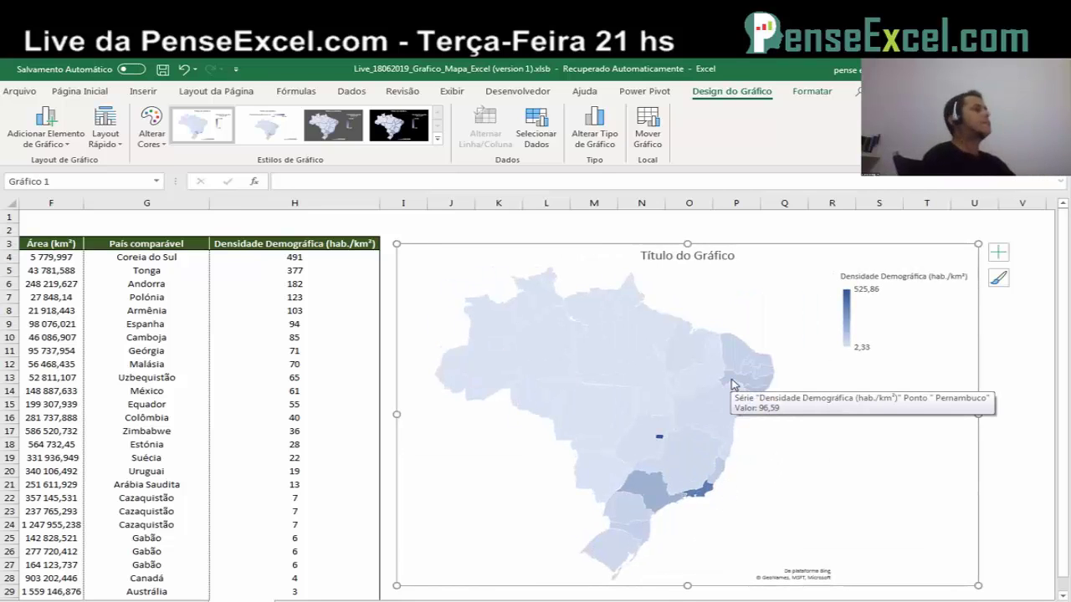
# Step: Apply the black chart style, then open the density series' right-click menu
pyautogui.click(399, 140)
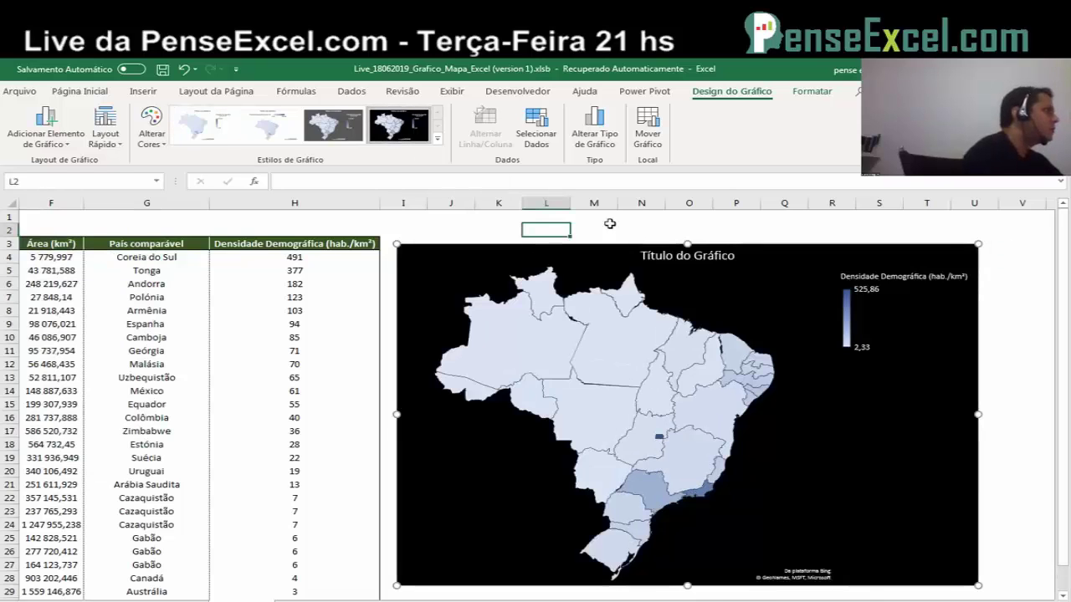
pyautogui.press('Escape')
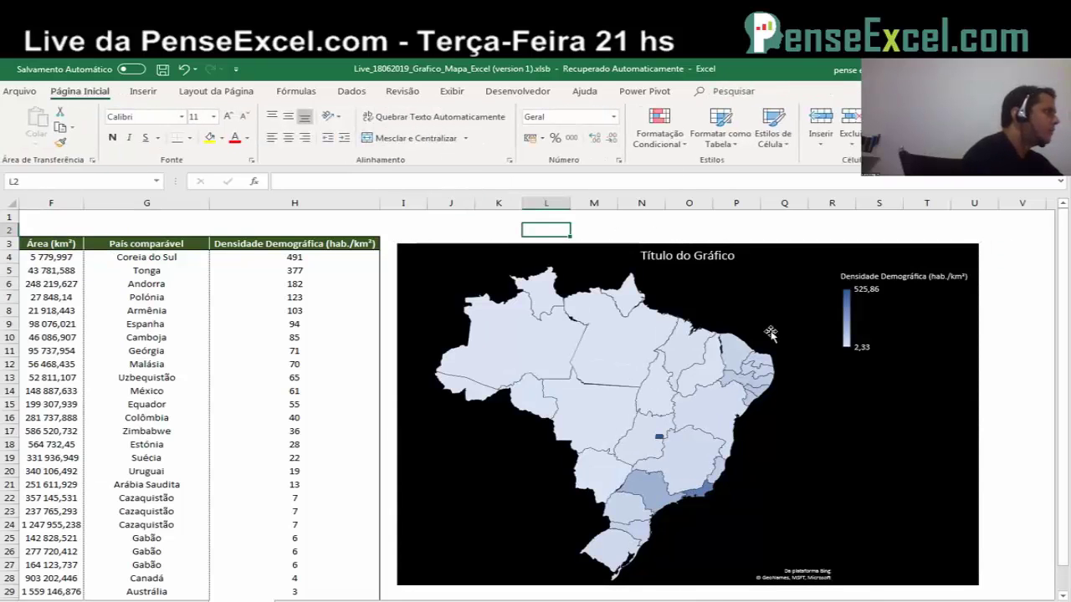
pyautogui.click(770, 333)
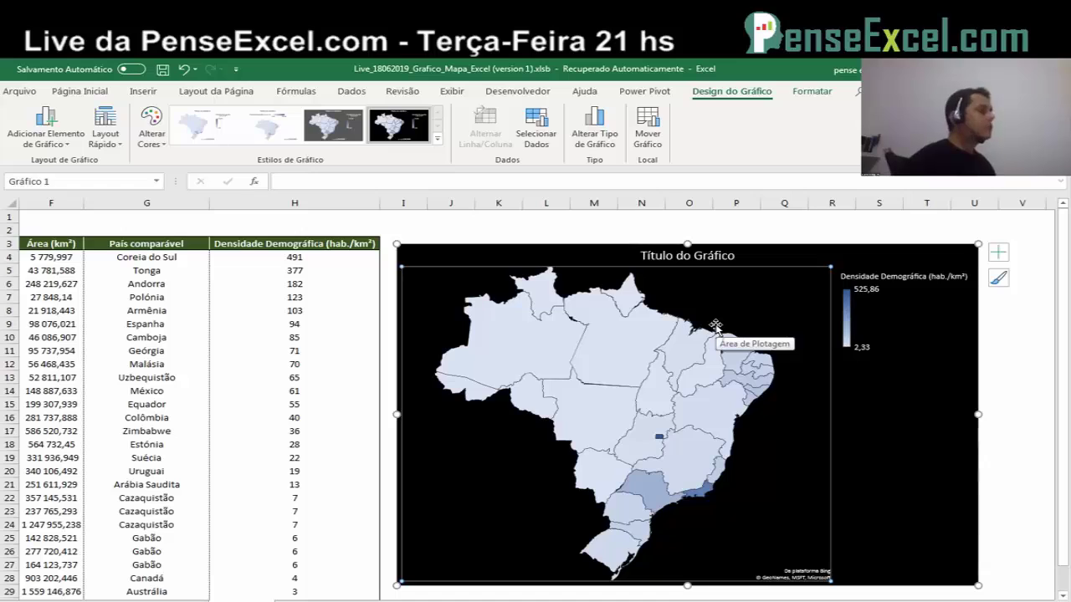
pyautogui.rightClick(619, 336)
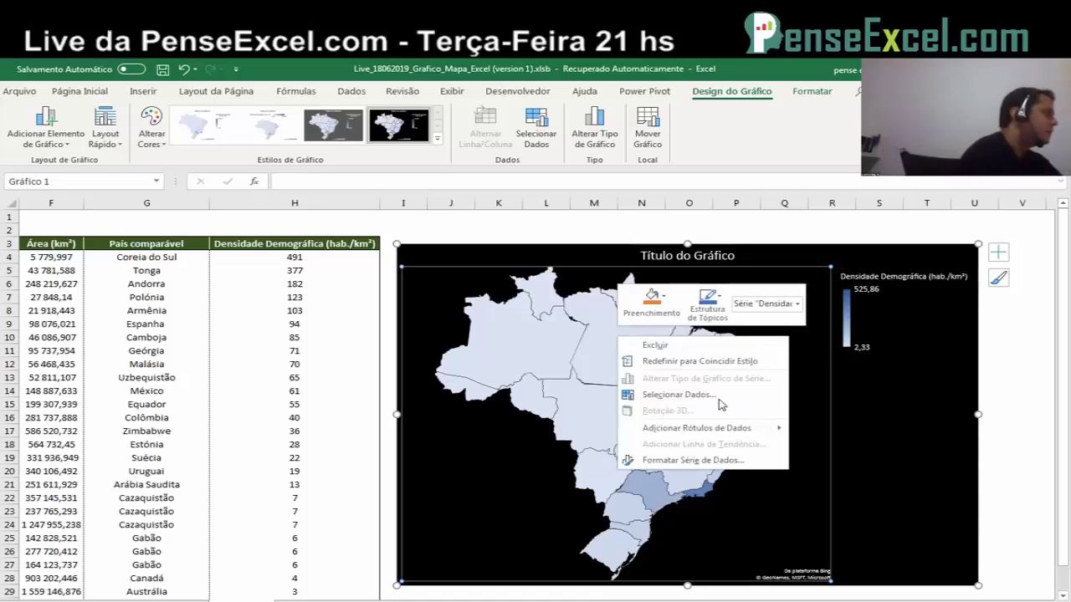
pyautogui.click(754, 335)
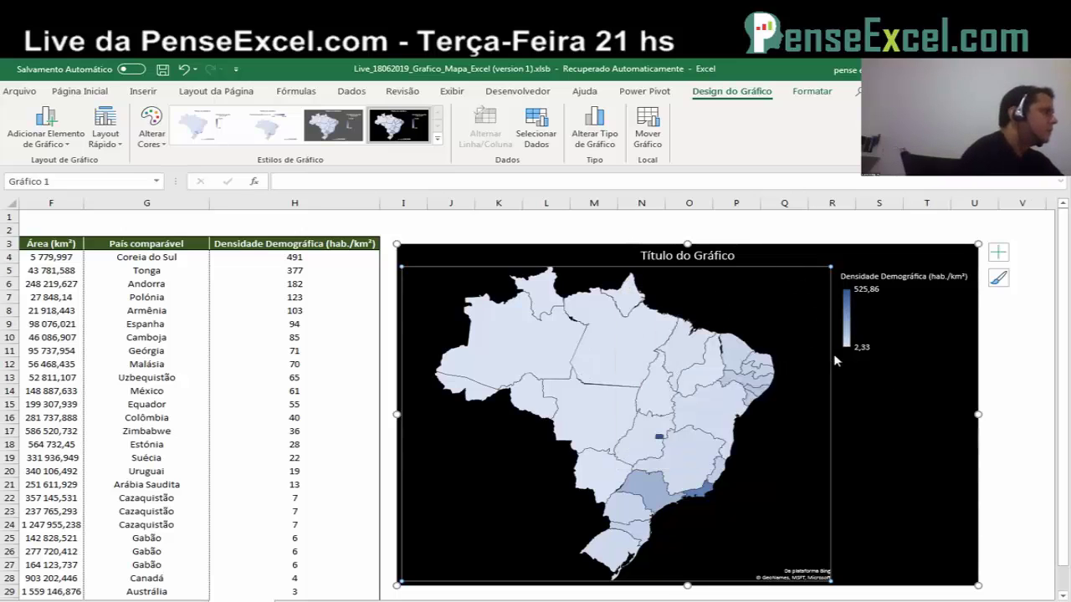
pyautogui.rightClick(629, 370)
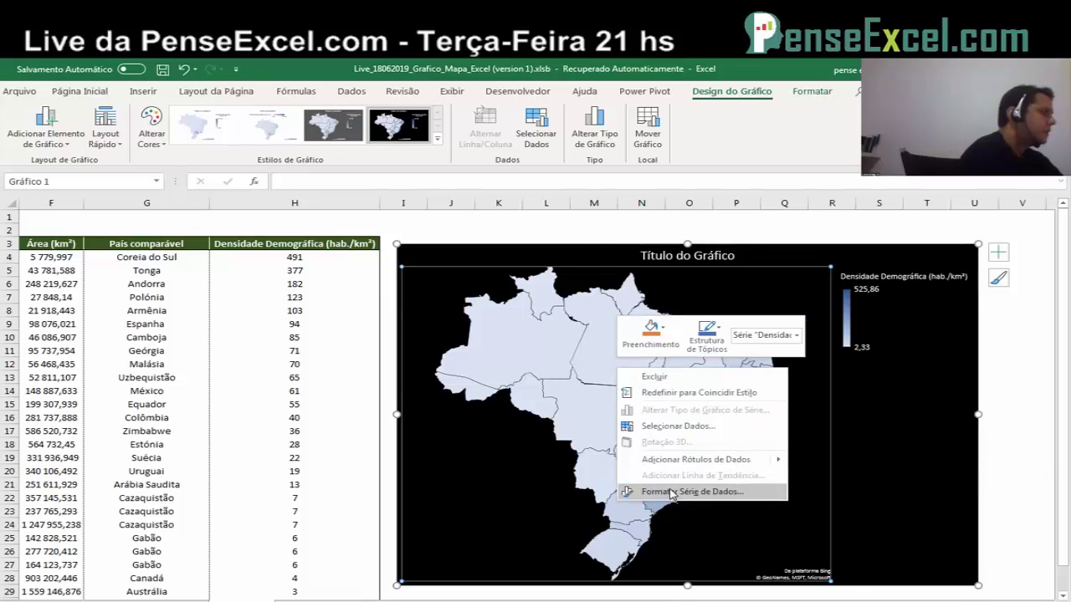
# Step: In Formatar Série de Dados, set Área do mapa to Vários países/regiões
pyautogui.click(671, 492)
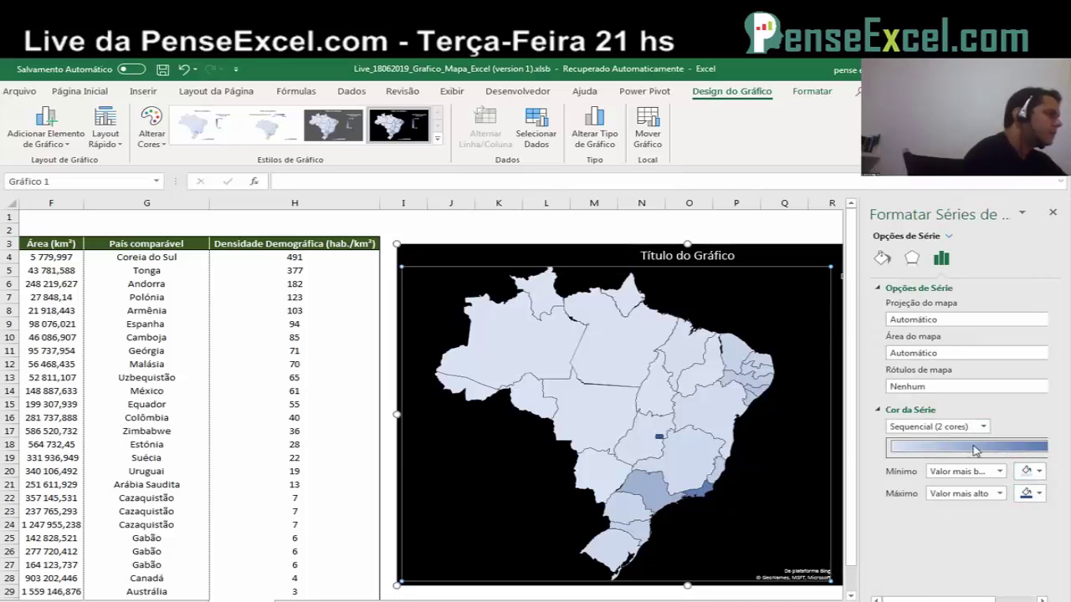
pyautogui.click(931, 385)
pyautogui.click(971, 525)
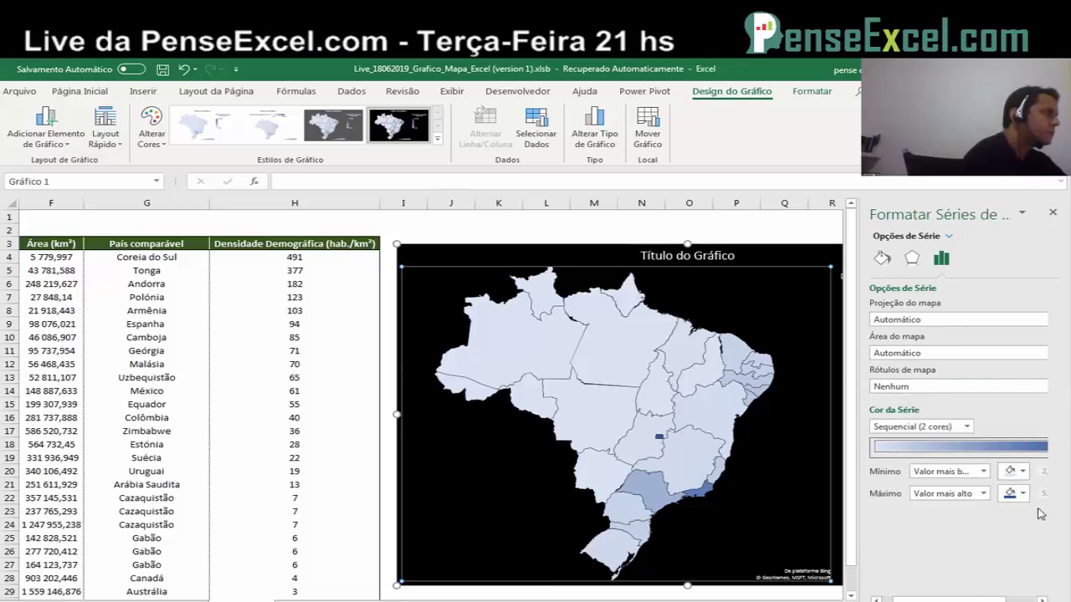
pyautogui.click(913, 353)
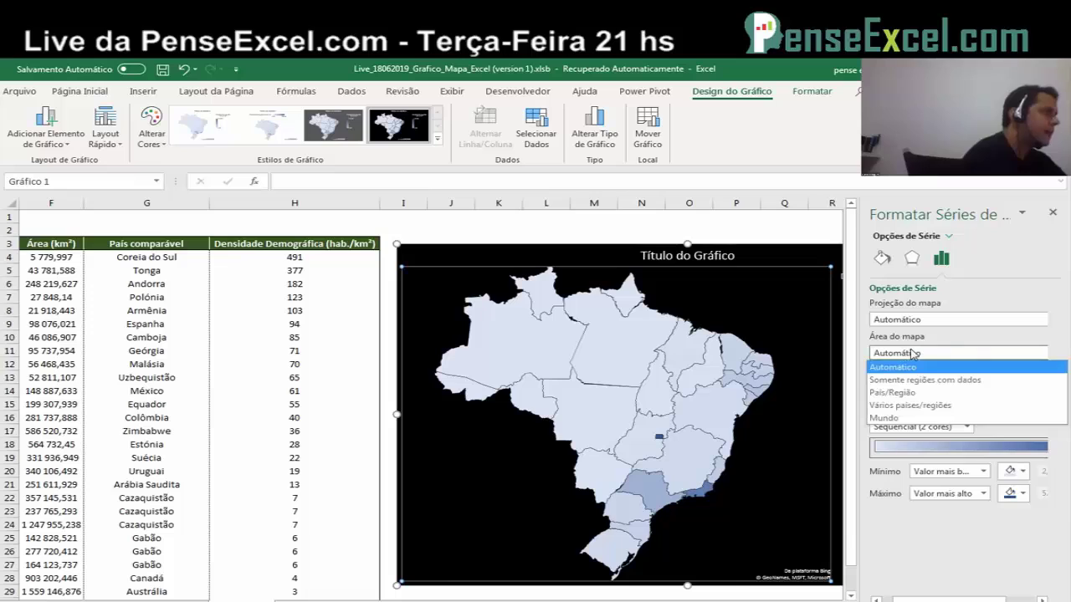
pyautogui.click(920, 405)
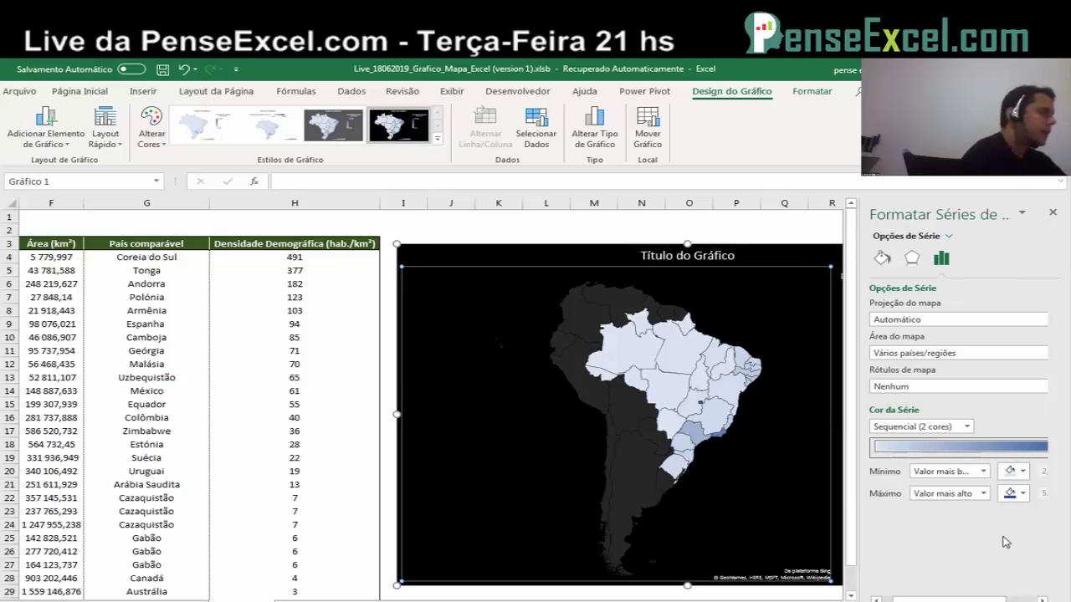
pyautogui.click(1022, 472)
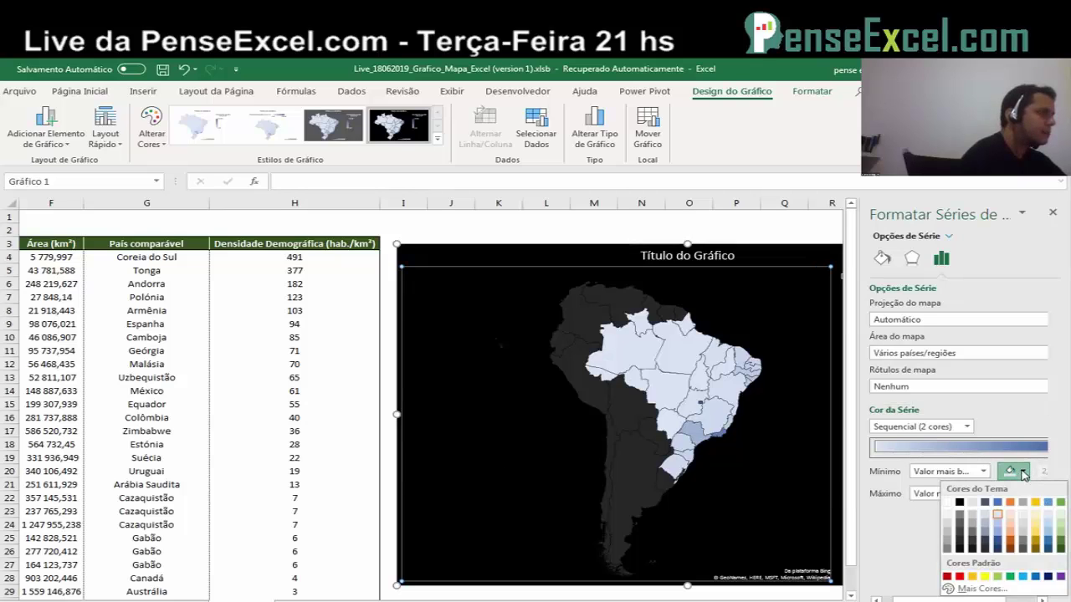
pyautogui.click(941, 538)
pyautogui.moveTo(970, 599)
pyautogui.mouseDown()
pyautogui.moveTo(1000, 600)
pyautogui.moveTo(971, 600)
pyautogui.mouseUp()
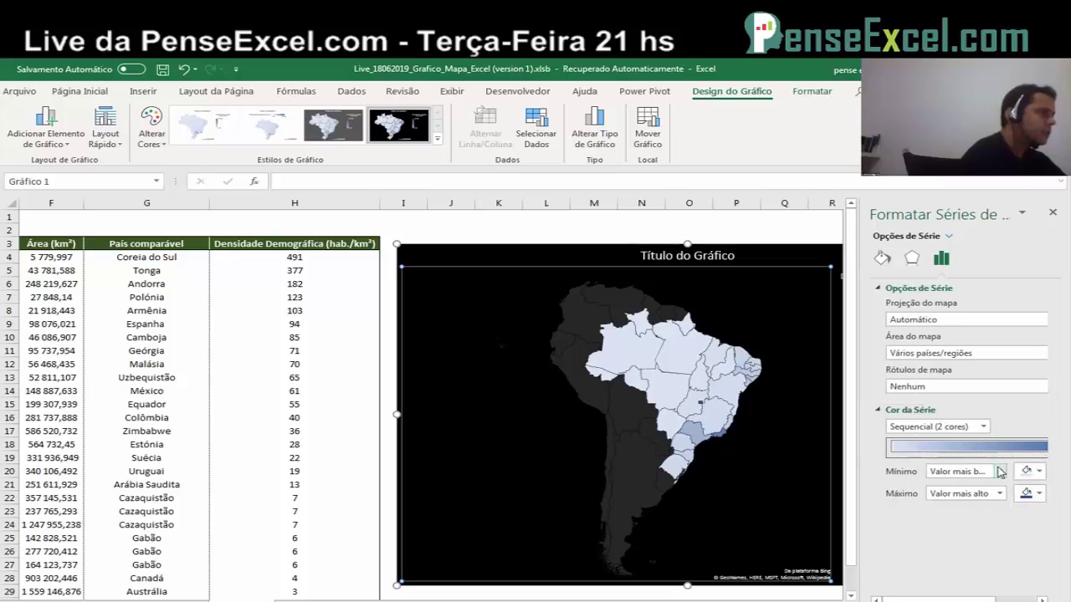
# Step: Change Cor da Série to Divergentes (3 cores), midpoint 264,095, and widen the pane
pyautogui.click(984, 426)
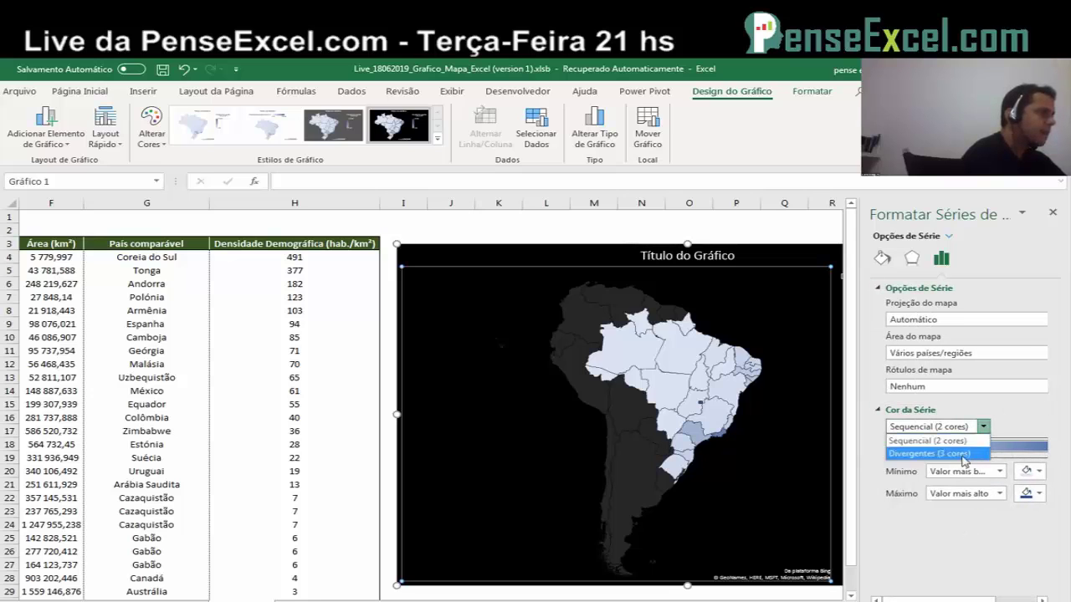
pyautogui.click(962, 454)
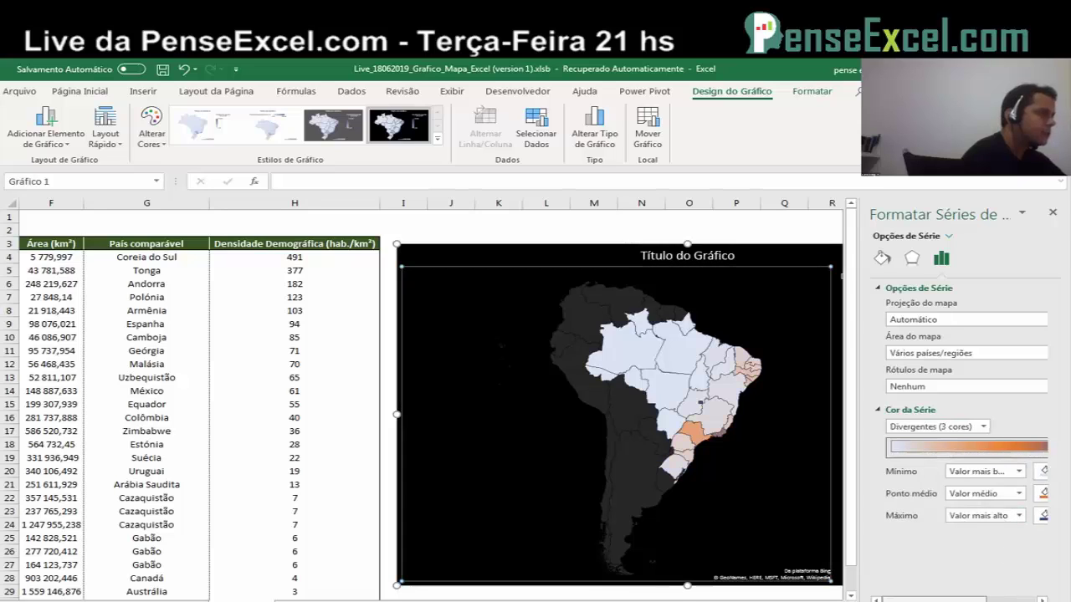
pyautogui.moveTo(995, 597); pyautogui.dragTo(1015, 598)
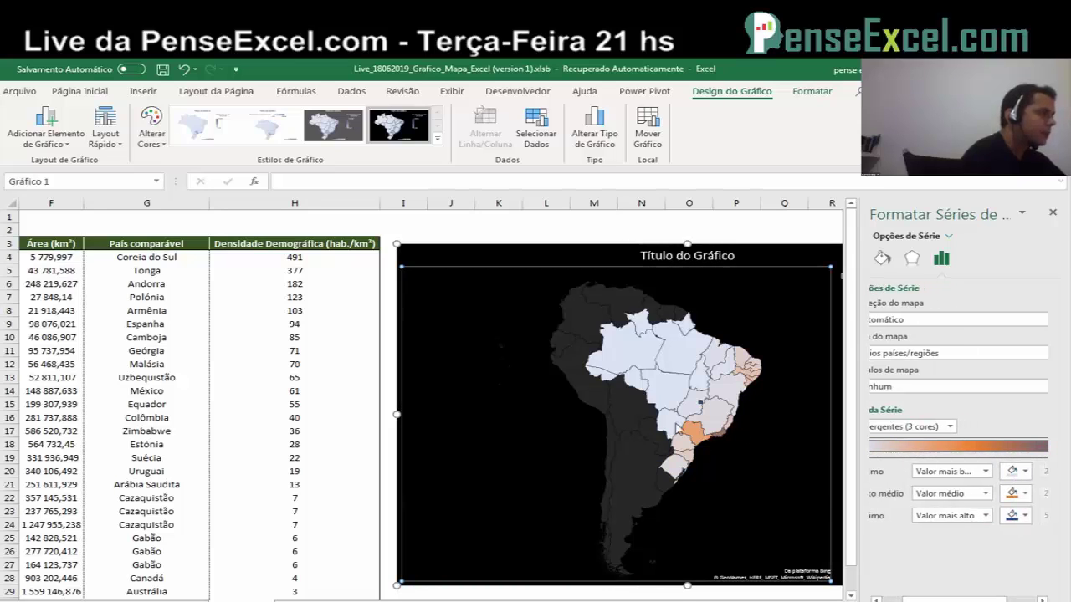
pyautogui.hscroll(1, 958, 402)
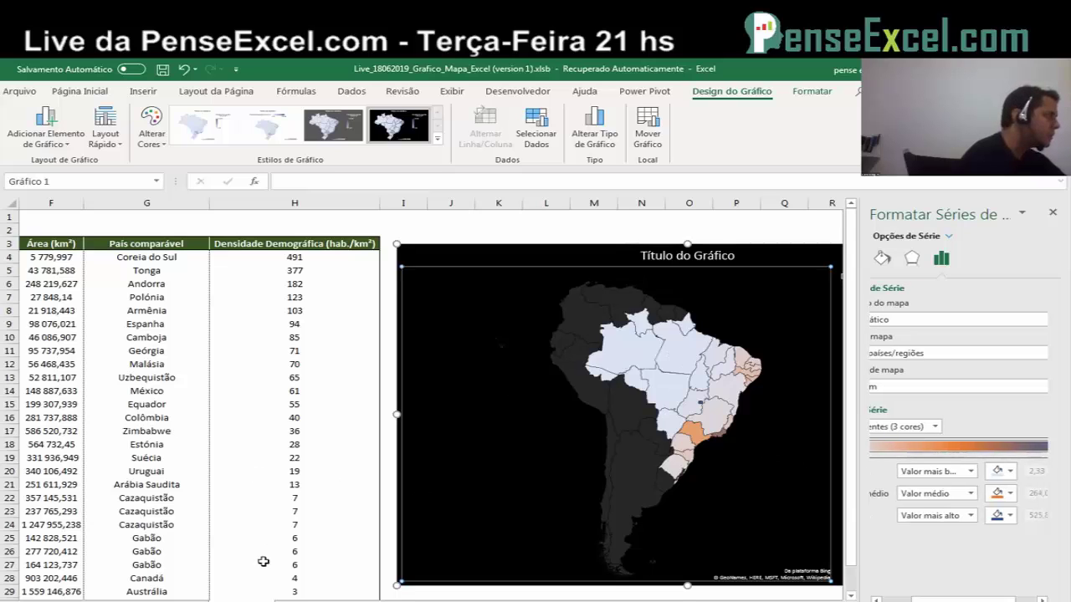
pyautogui.moveTo(659, 598); pyautogui.dragTo(649, 597)
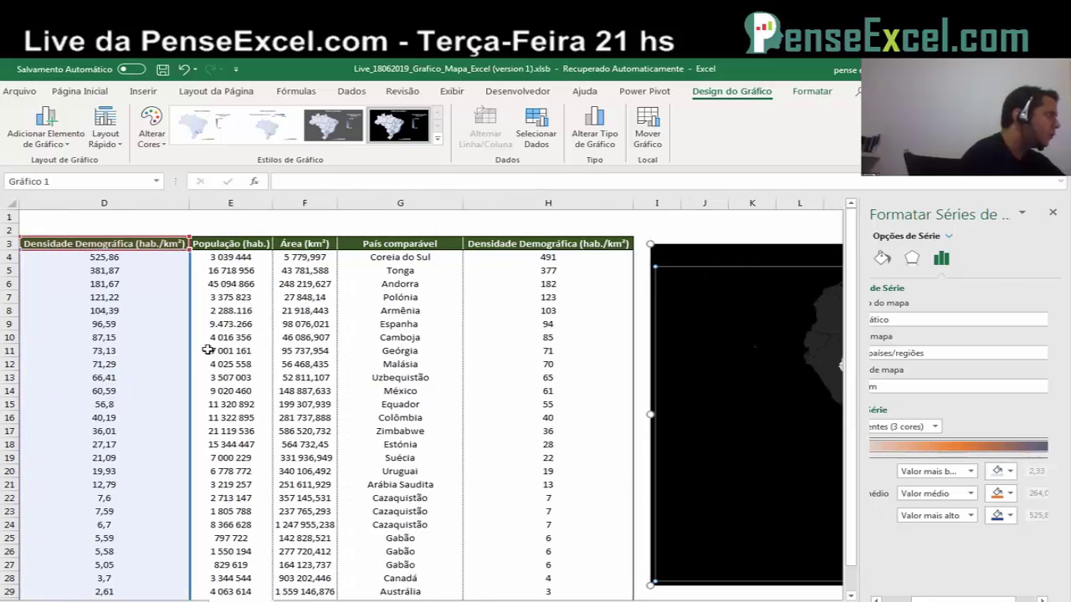
pyautogui.moveTo(648, 597)
pyautogui.mouseDown()
pyautogui.moveTo(661, 597)
pyautogui.moveTo(651, 598)
pyautogui.mouseUp()
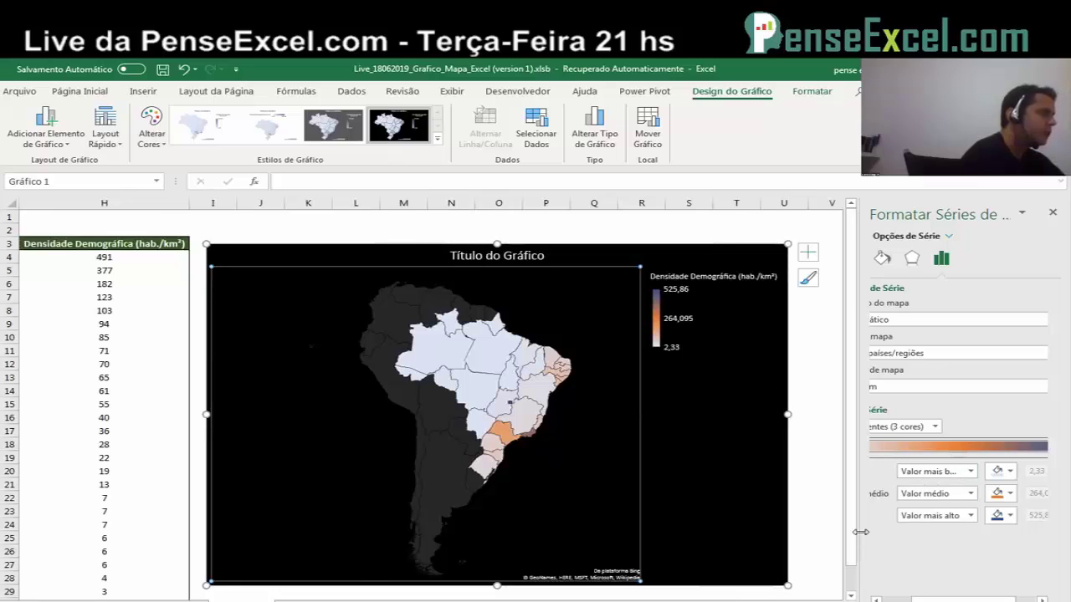
pyautogui.moveTo(860, 532); pyautogui.dragTo(779, 532)
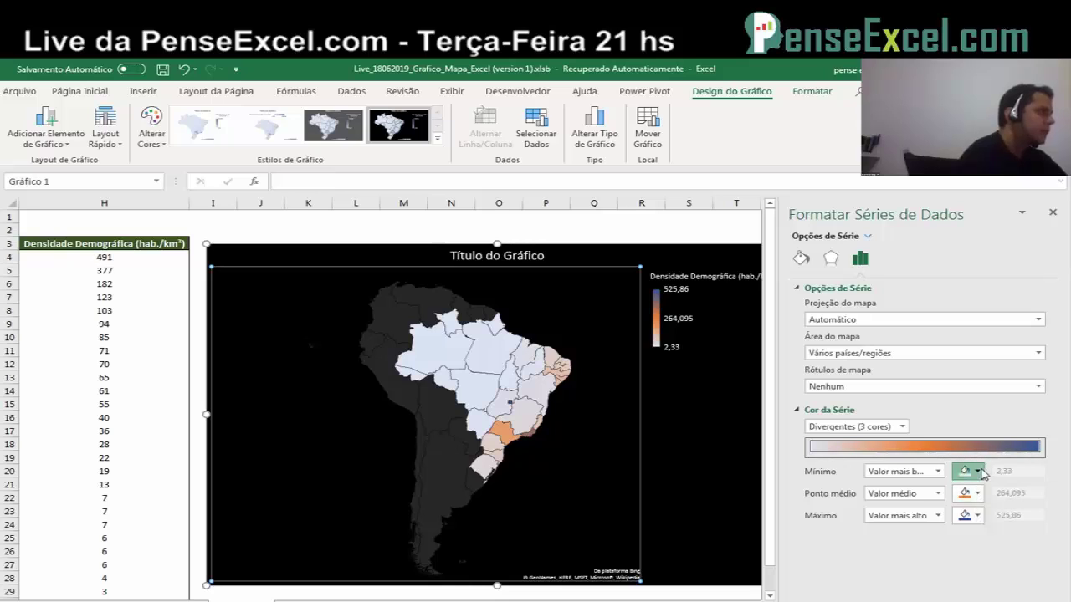
# Step: Set the colour scale's minimum to light gold and its midpoint to dark orange
pyautogui.click(980, 472)
pyautogui.click(902, 566)
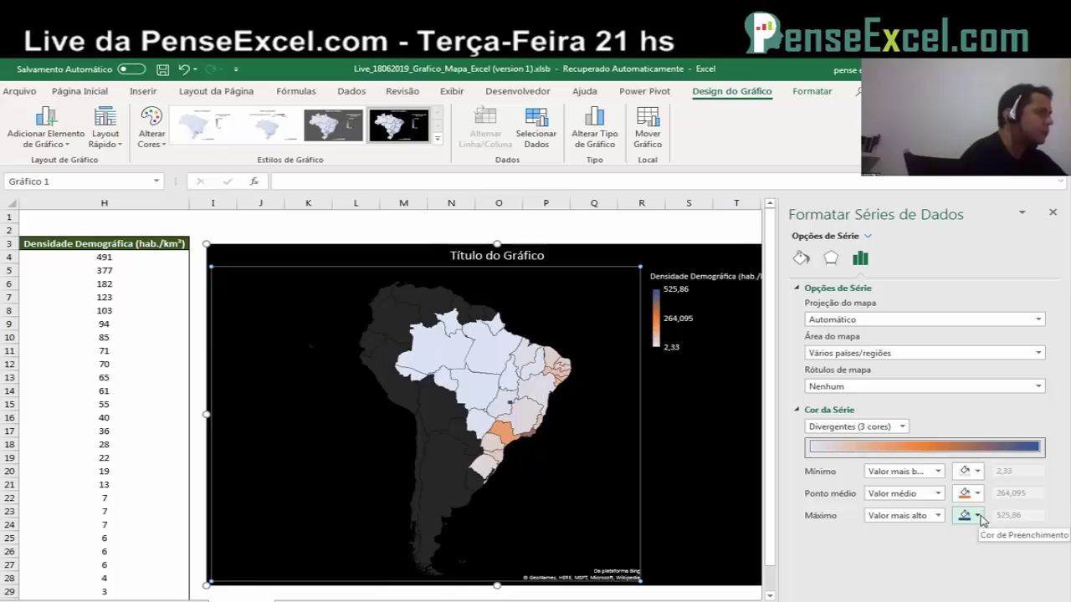
pyautogui.click(972, 472)
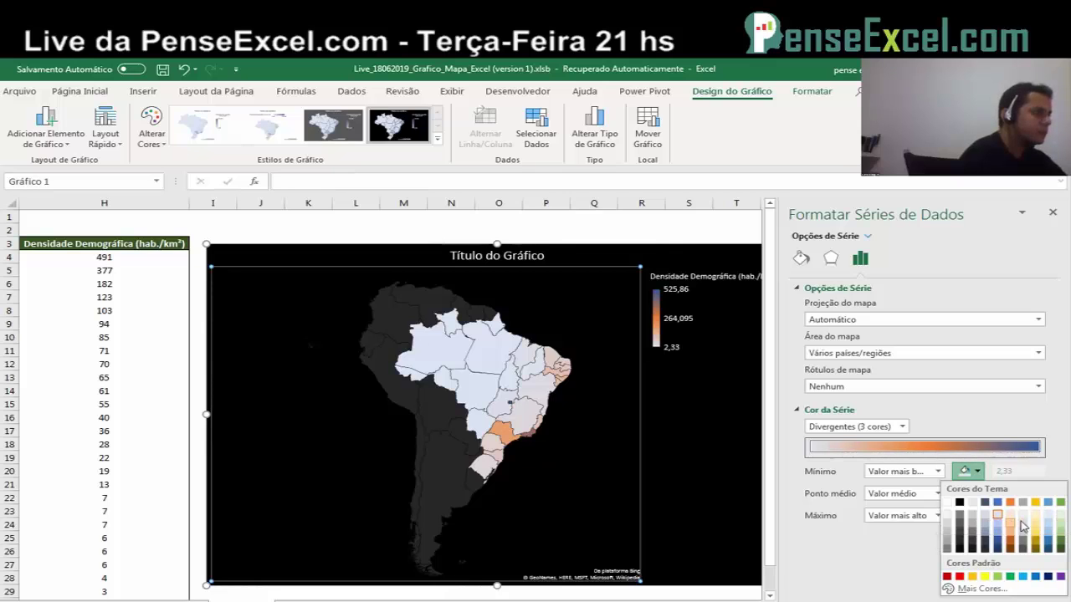
pyautogui.click(1036, 524)
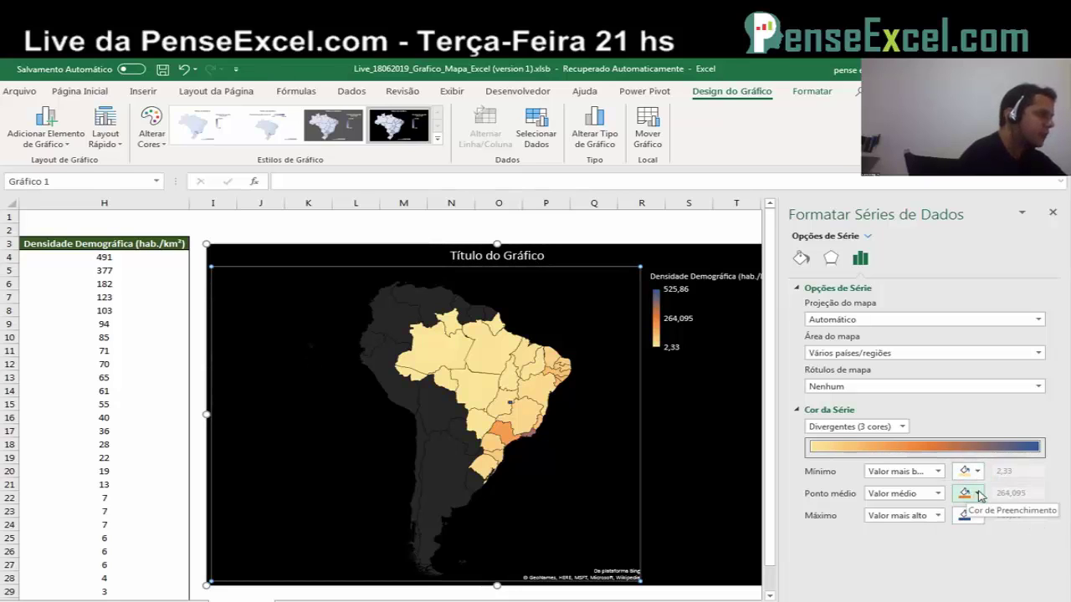
pyautogui.click(979, 495)
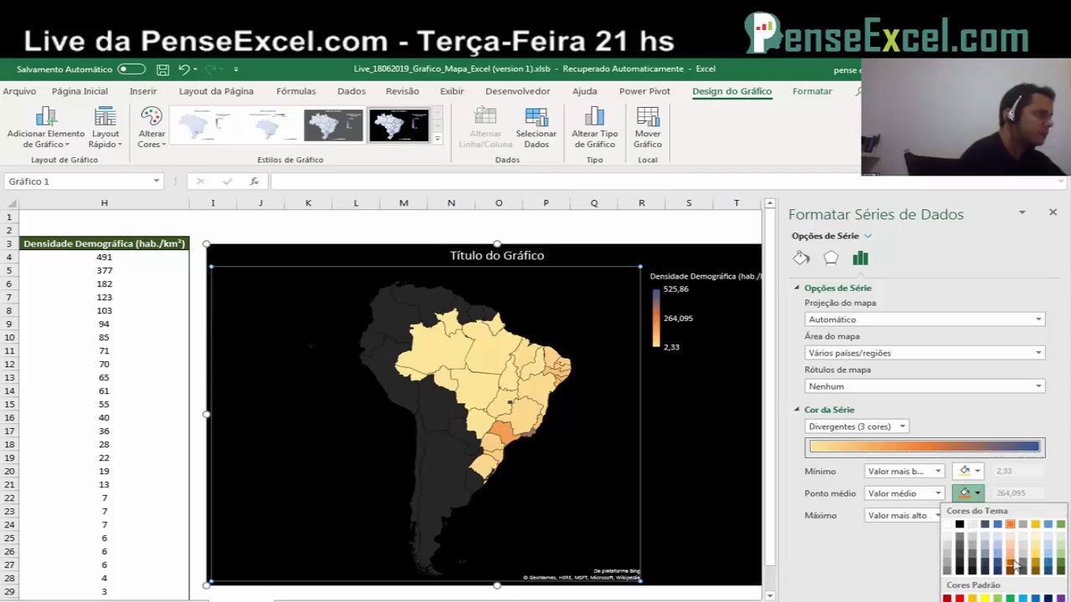
pyautogui.click(1012, 562)
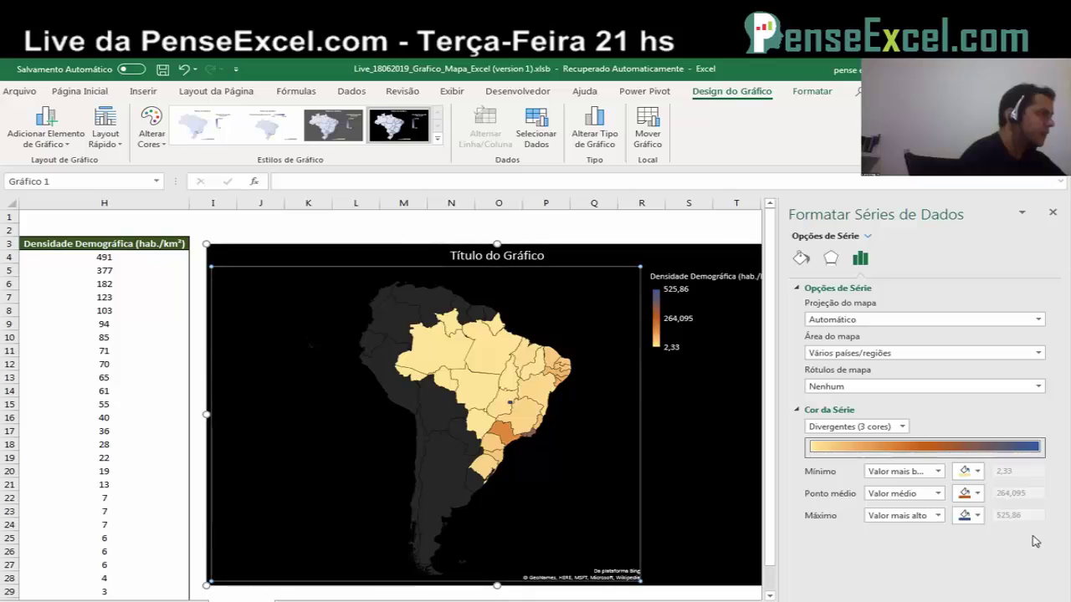
# Step: Make the Máximo colour dark blue, then close the series formatting pane
pyautogui.click(977, 517)
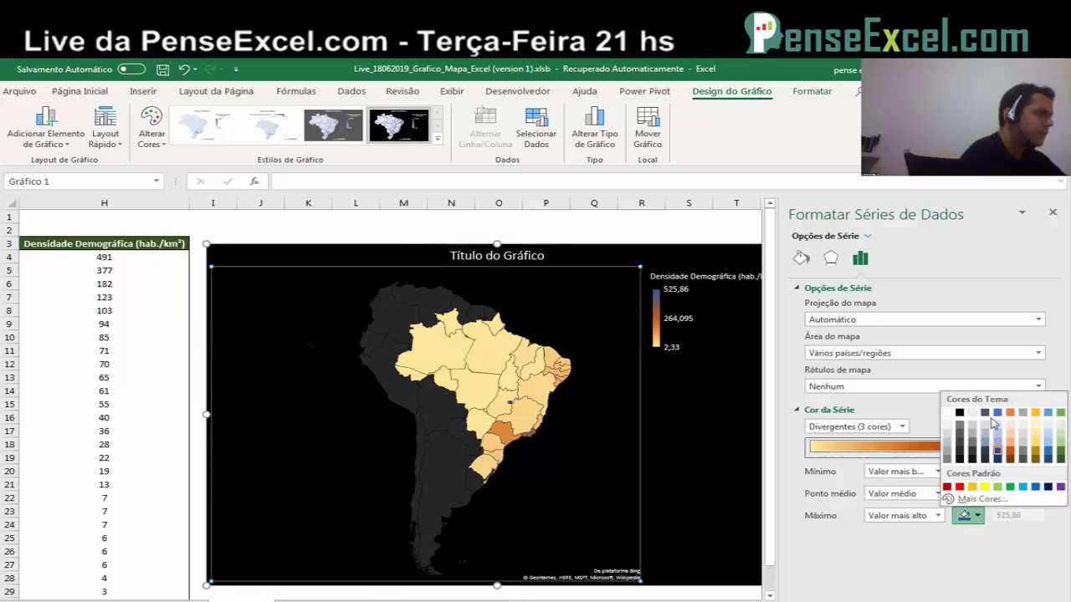
pyautogui.click(997, 414)
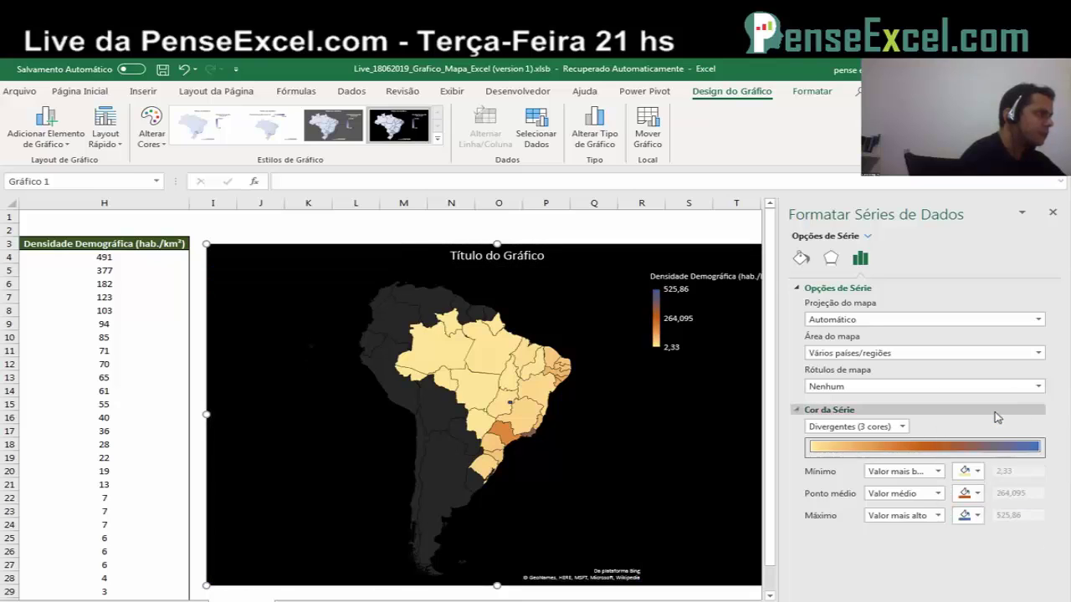
pyautogui.click(977, 516)
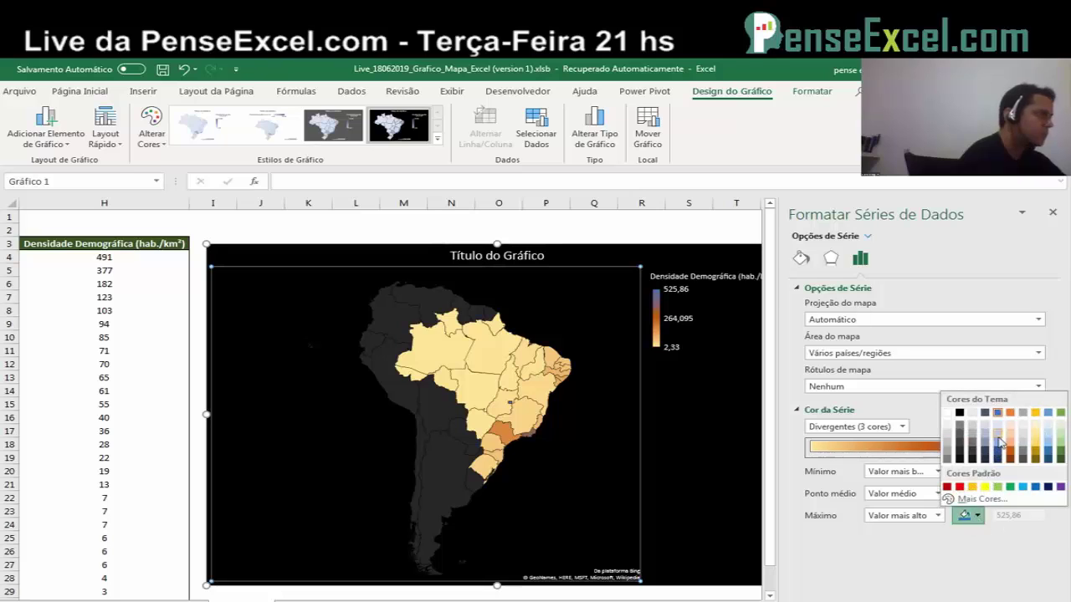
pyautogui.click(1001, 441)
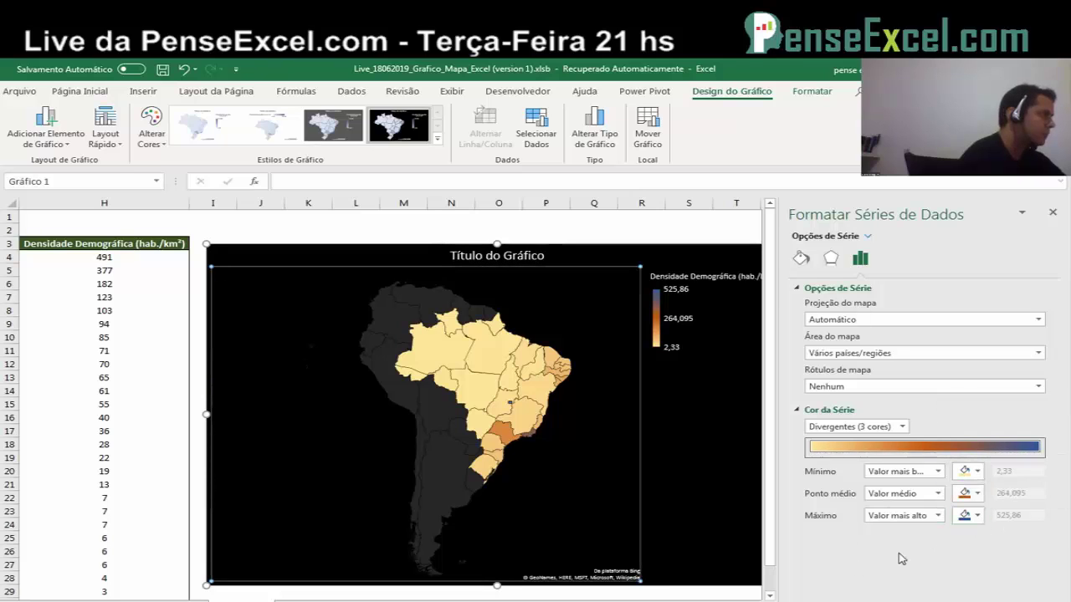
pyautogui.click(1053, 212)
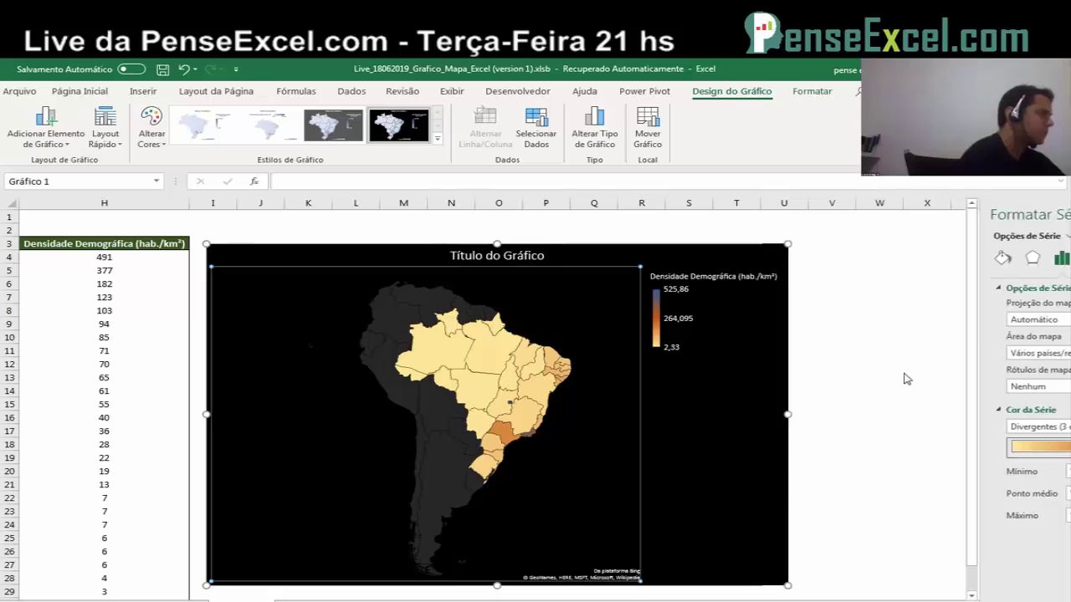
pyautogui.click(914, 380)
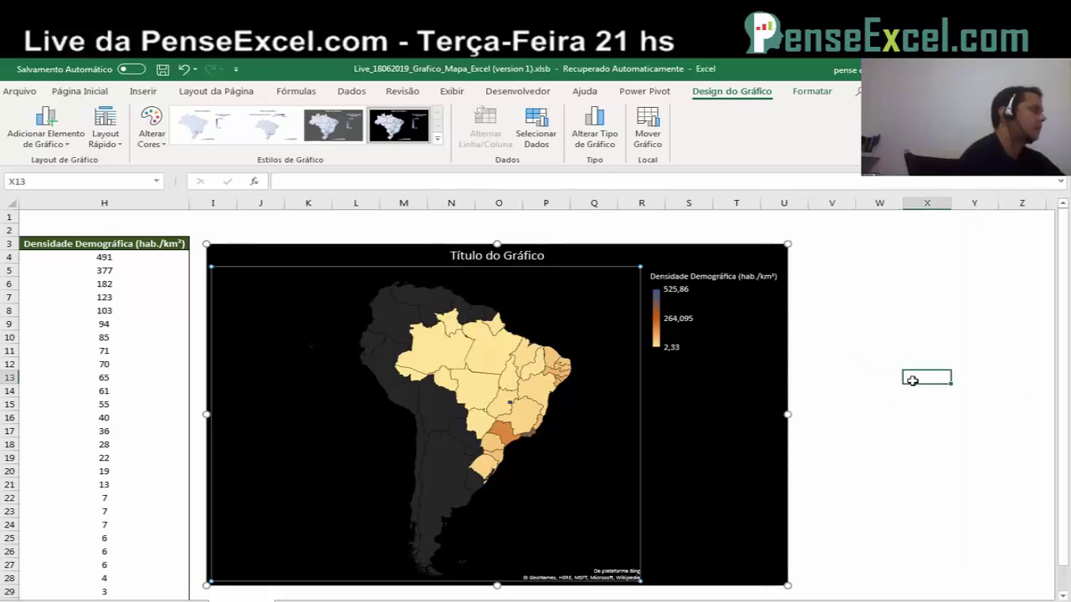
# Step: Set the map series' Área do mapa to País/Região so only Brazil is shown
pyautogui.rightClick(525, 391)
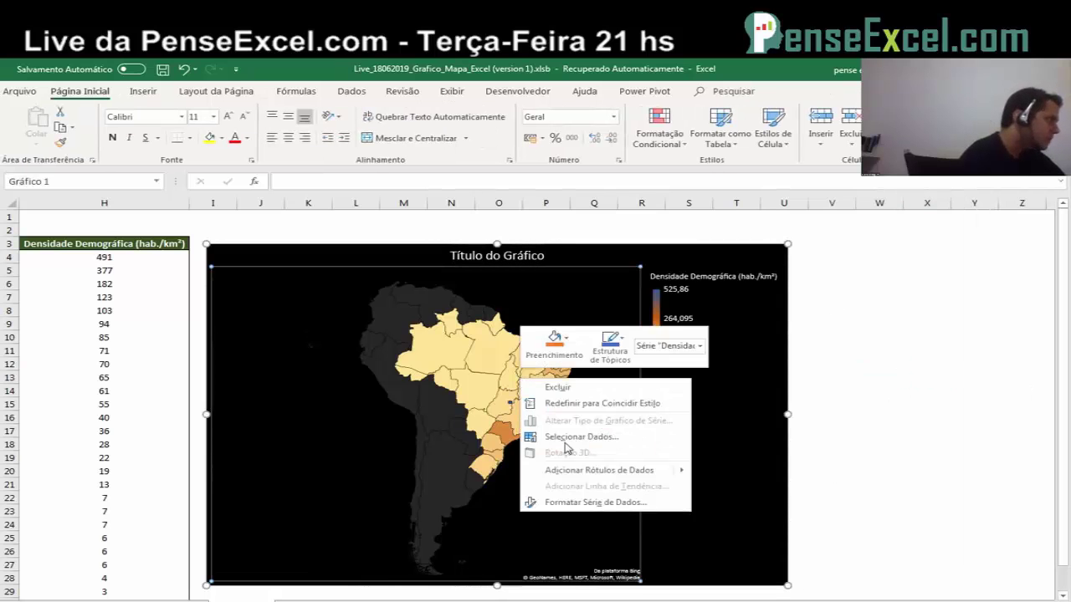
pyautogui.click(655, 499)
pyautogui.doubleClick(655, 499)
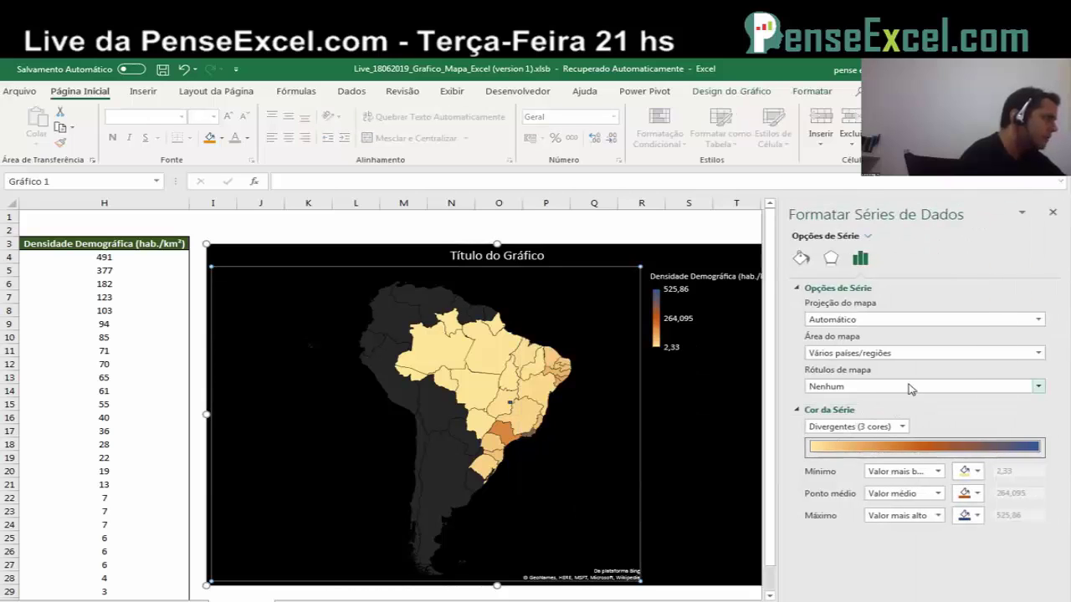
pyautogui.click(868, 359)
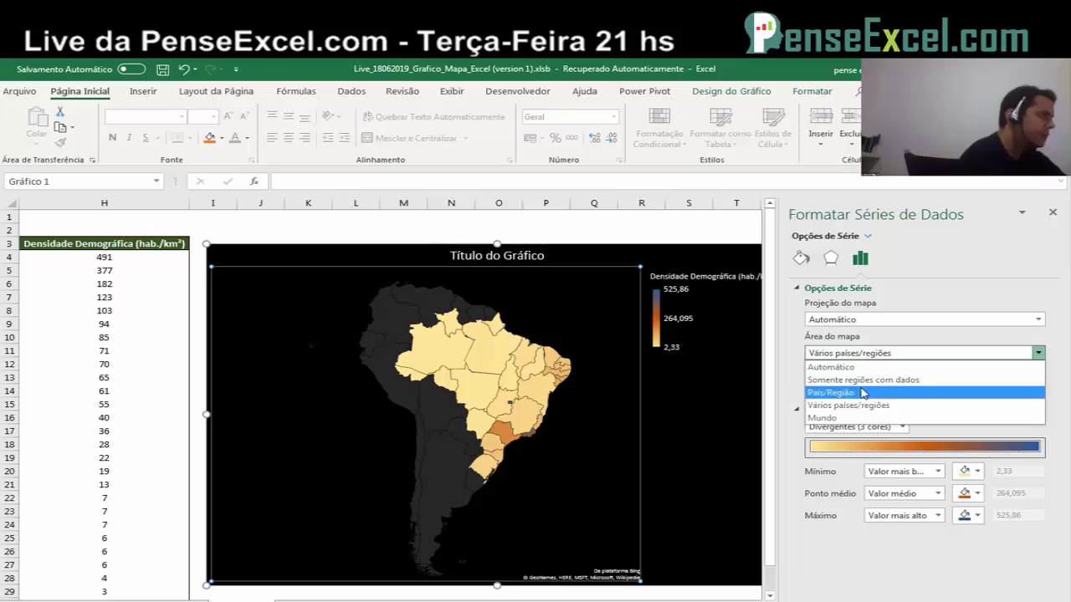
pyautogui.click(862, 393)
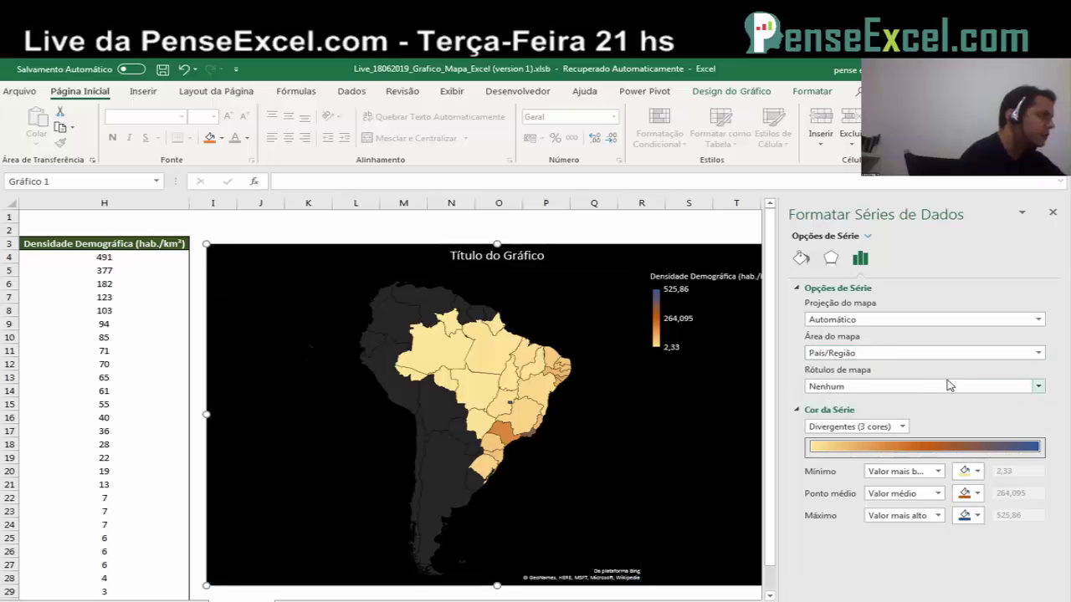
pyautogui.click(642, 229)
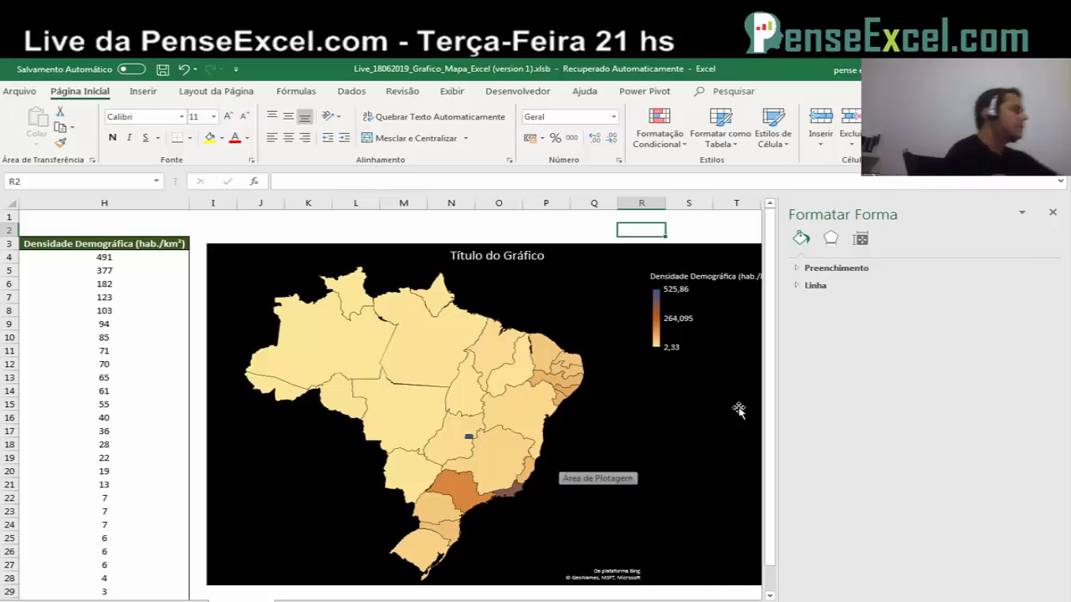
pyautogui.moveTo(702, 599); pyautogui.dragTo(653, 599)
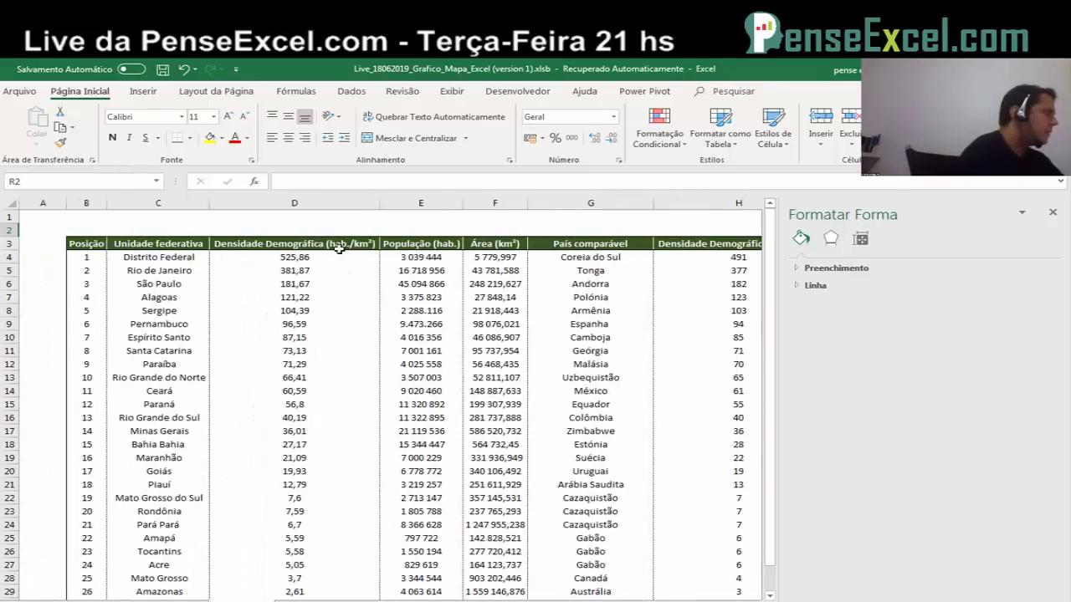
pyautogui.moveTo(652, 599); pyautogui.dragTo(703, 599)
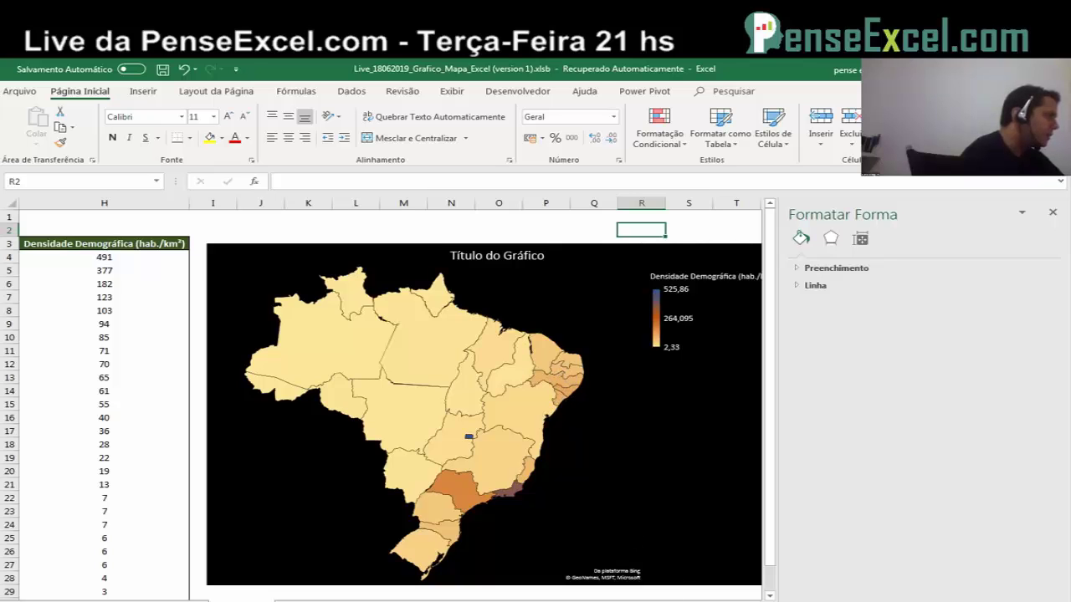
pyautogui.moveTo(661, 600); pyautogui.dragTo(661, 599)
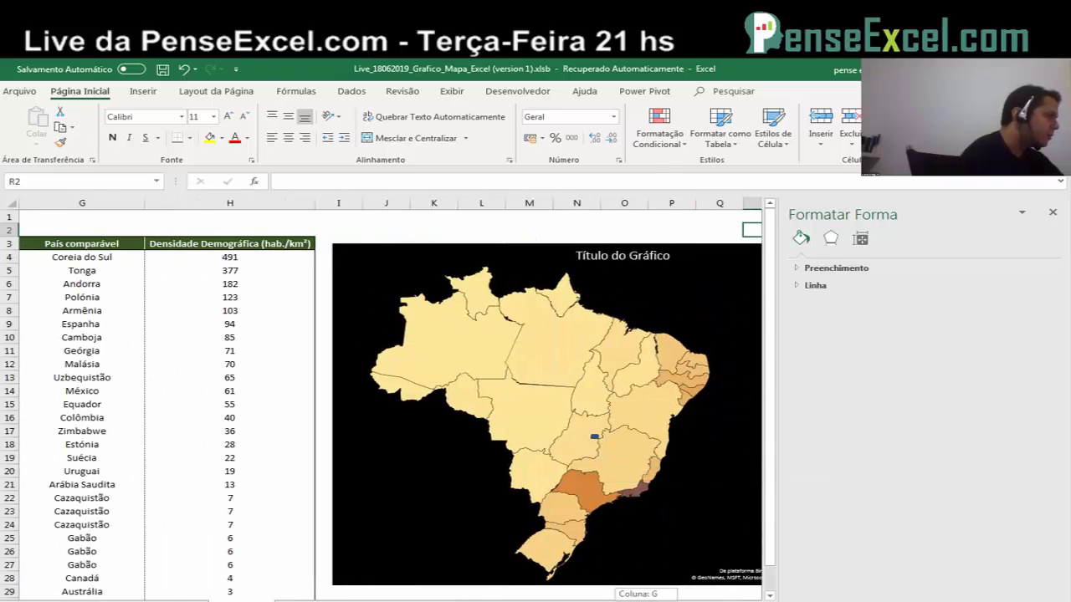
pyautogui.moveTo(623, 600); pyautogui.dragTo(613, 600)
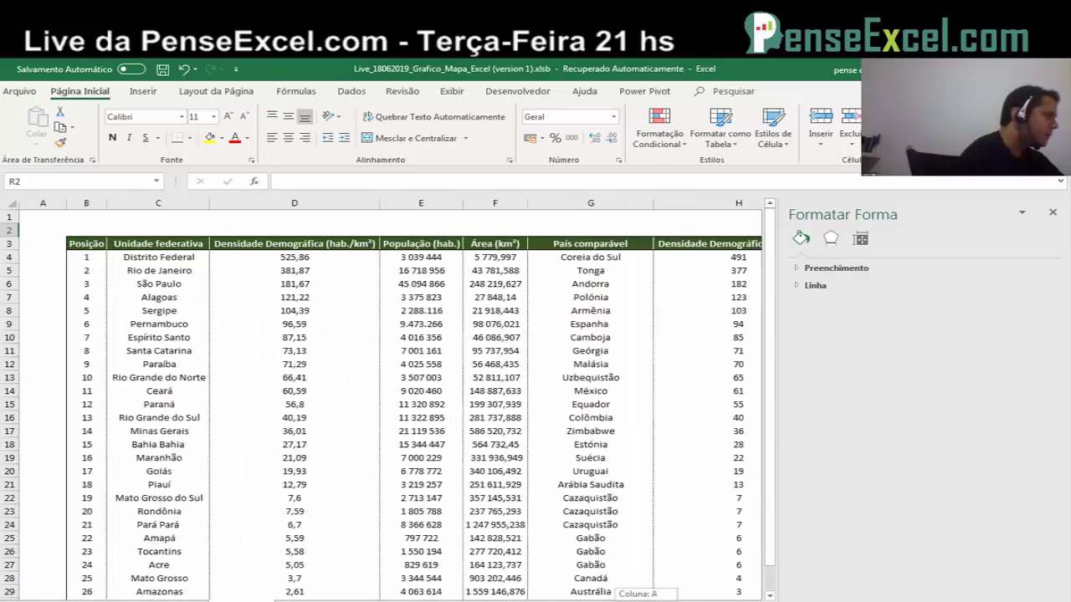
pyautogui.click(182, 259)
pyautogui.click(186, 271)
pyautogui.click(178, 297)
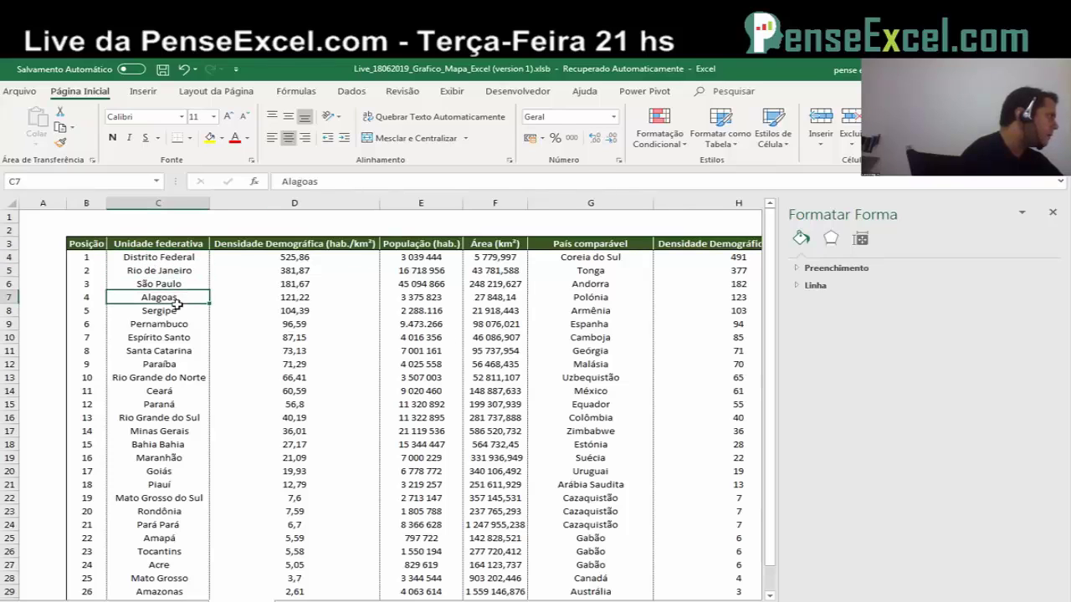
pyautogui.moveTo(177, 303); pyautogui.dragTo(181, 350)
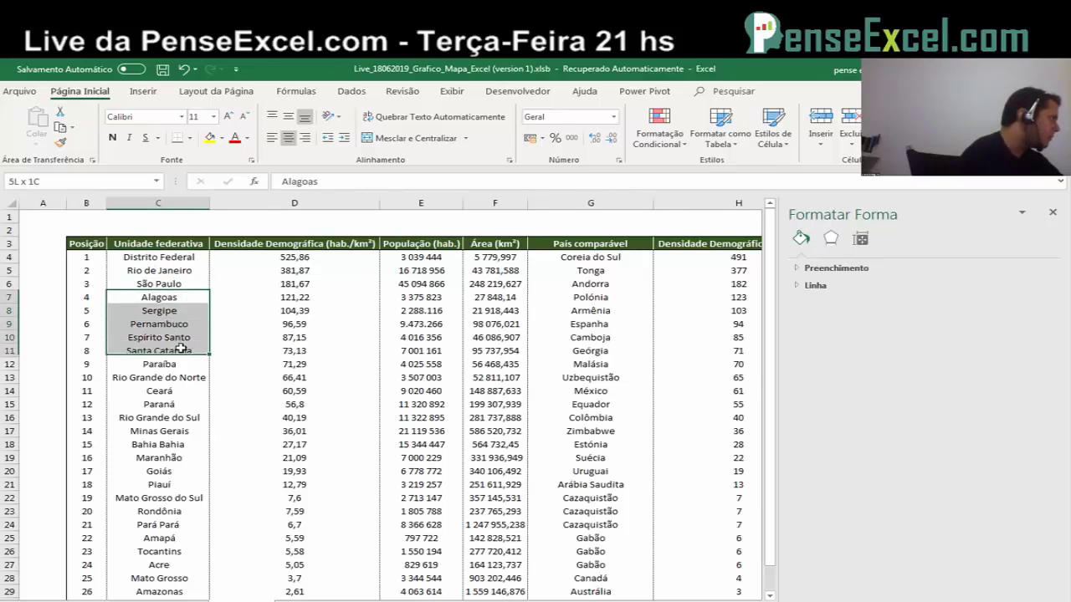
pyautogui.moveTo(278, 356)
pyautogui.mouseDown()
pyautogui.moveTo(136, 290)
pyautogui.moveTo(114, 253)
pyautogui.mouseUp()
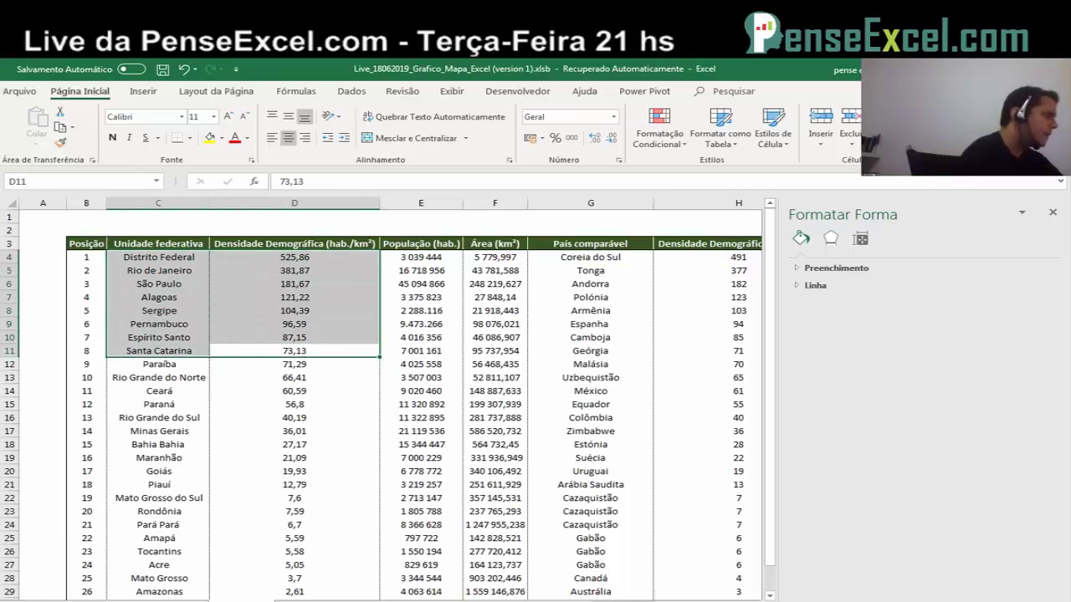
pyautogui.hscroll(5, 402, 396)
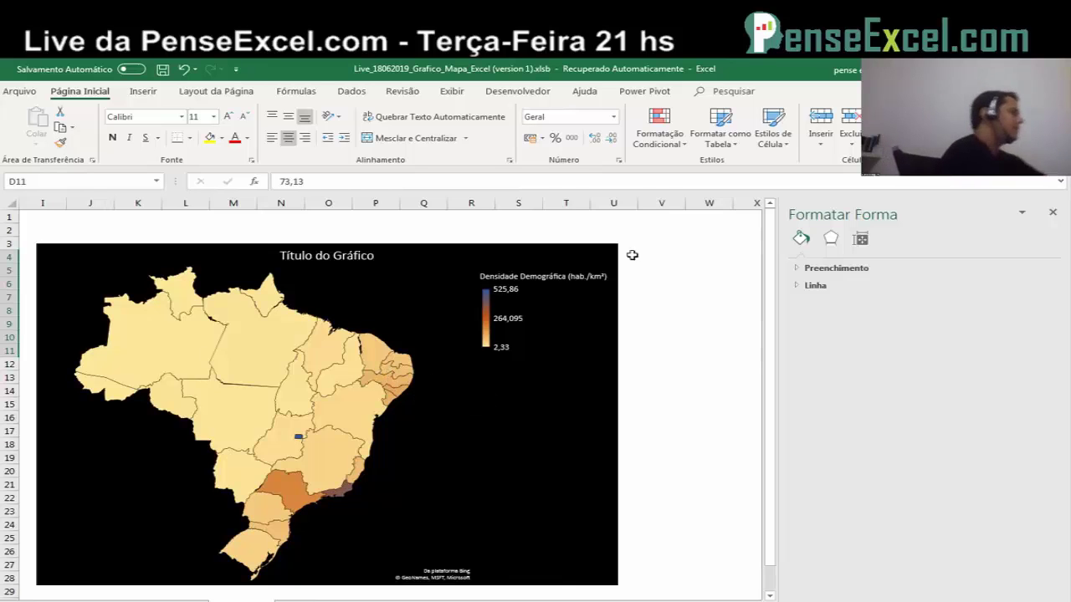
# Step: Replace the placeholder chart title with 'Densidade Demográfica por Estado'
pyautogui.click(330, 259)
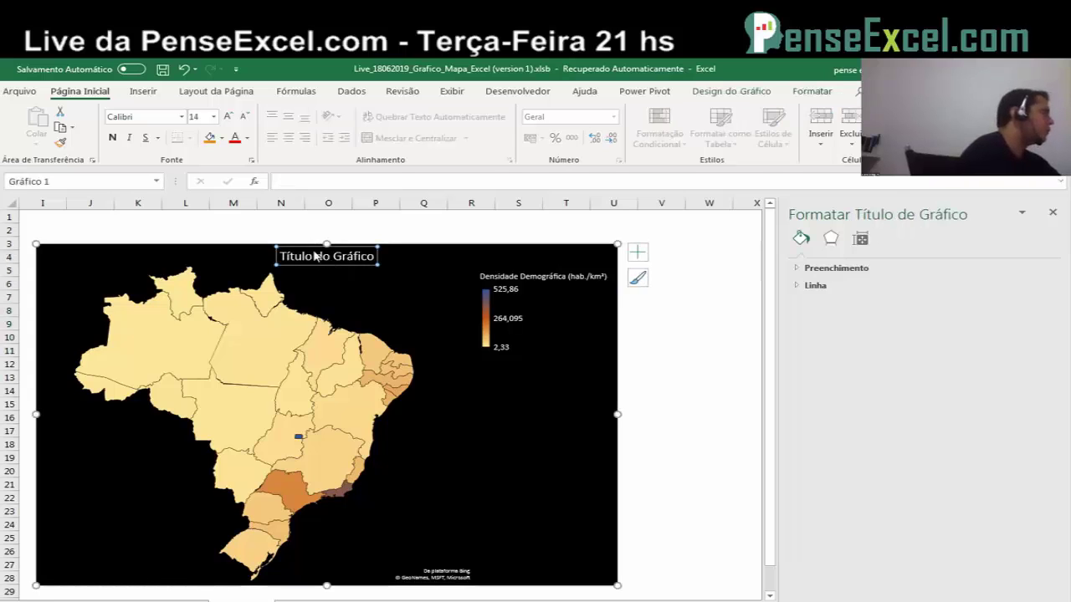
pyautogui.tripleClick(288, 256)
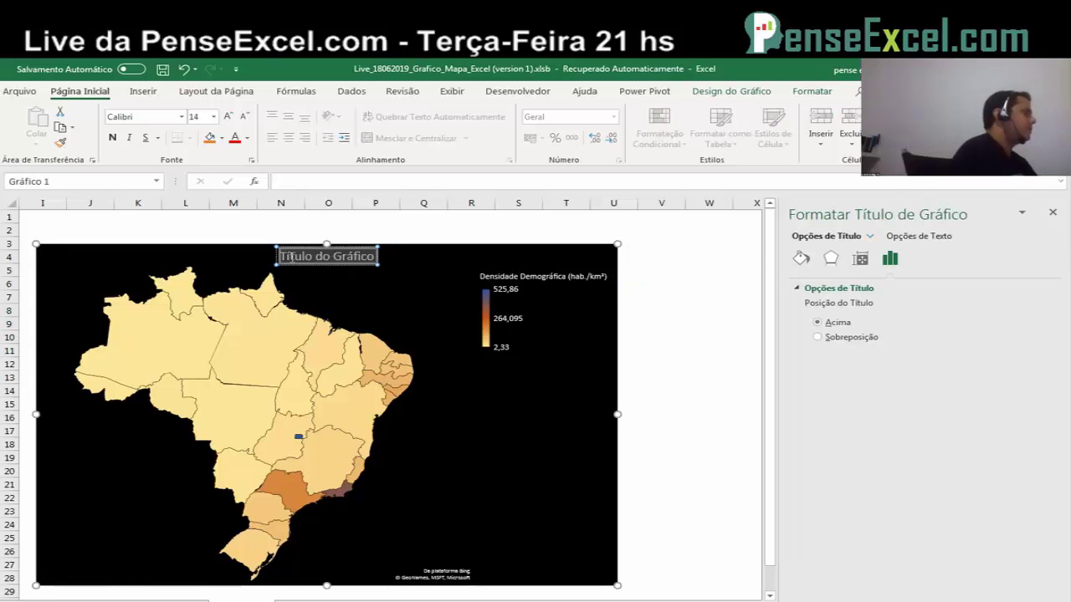
pyautogui.write('Densida')
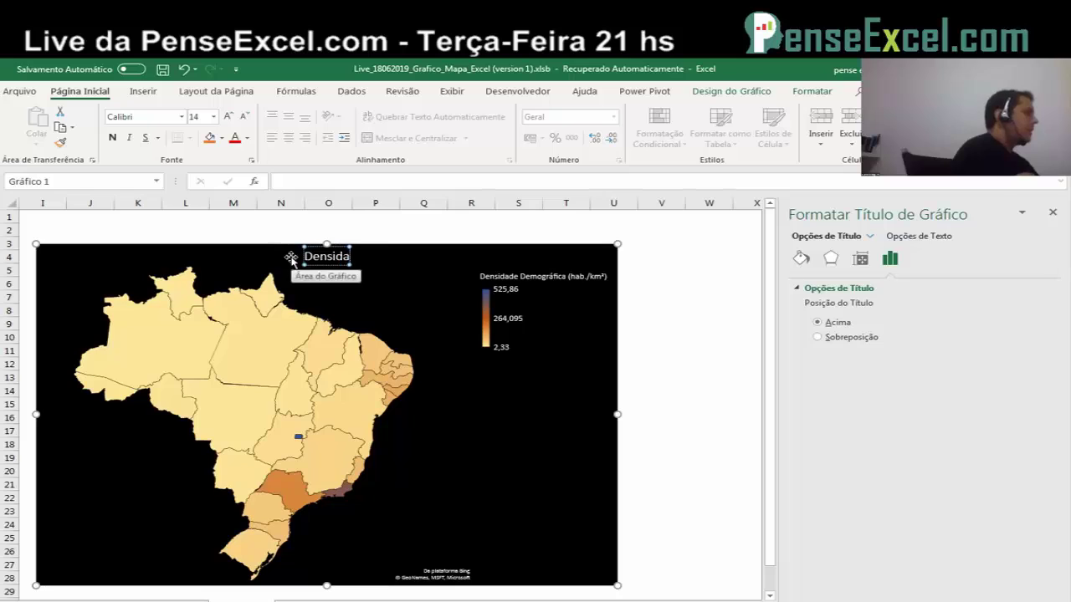
pyautogui.write('de D')
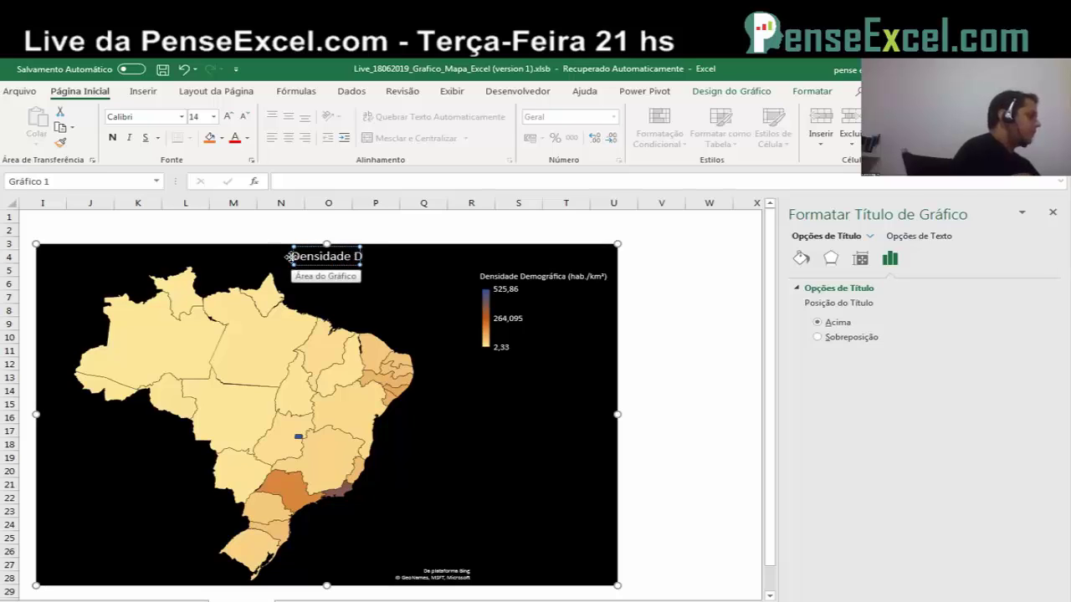
pyautogui.write('emográfic')
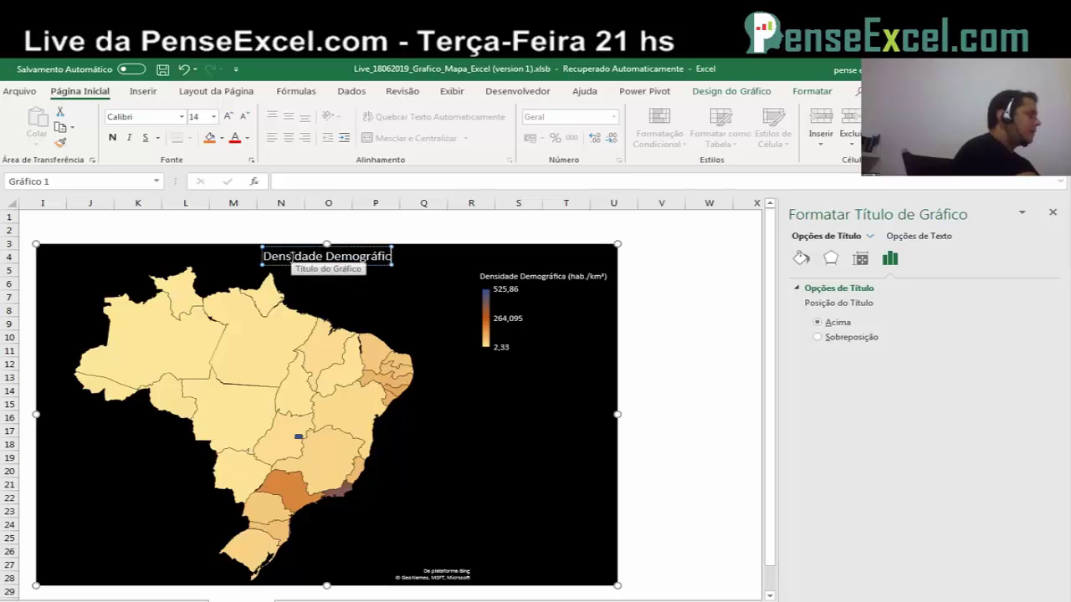
pyautogui.write('a por Estado')
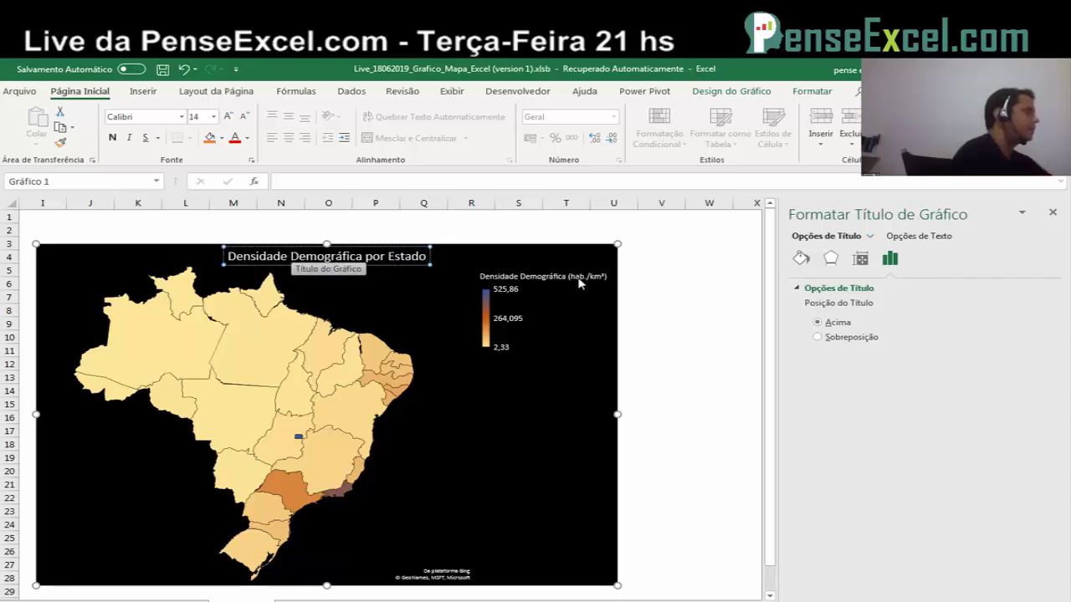
pyautogui.click(690, 244)
# Step: Set the map series' Rótulos de mapa to Mostrar tudo to display every state name
pyautogui.click(285, 408)
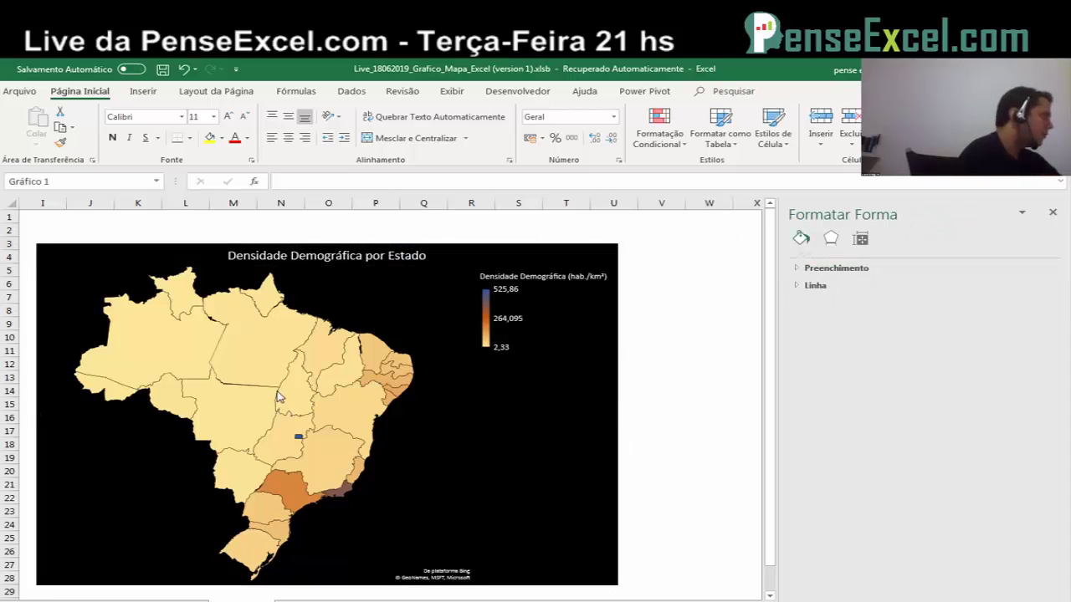
pyautogui.rightClick(279, 392)
pyautogui.click(352, 514)
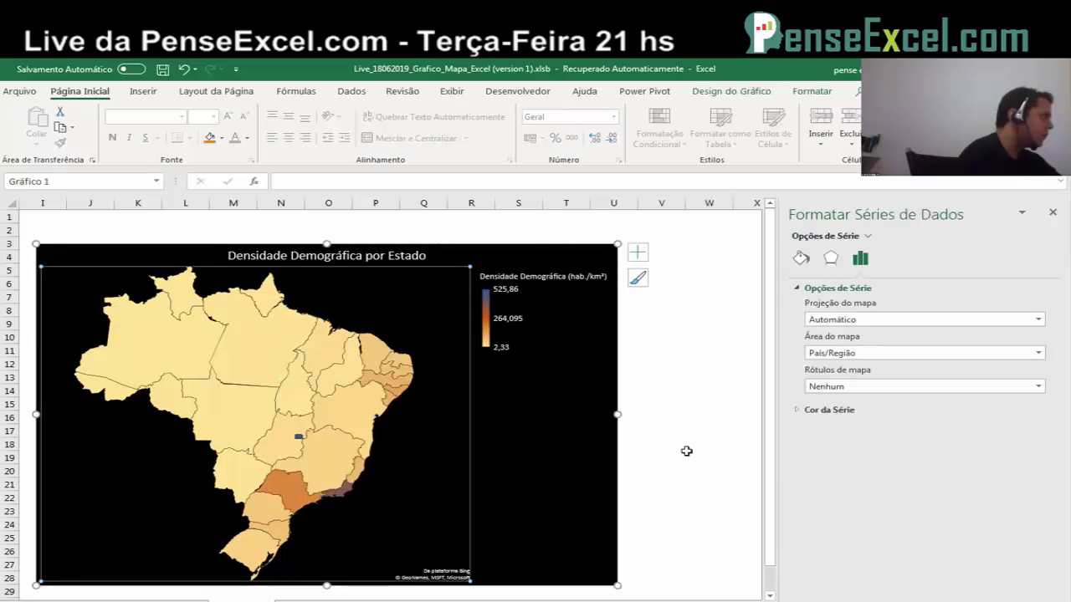
pyautogui.click(865, 390)
pyautogui.click(856, 434)
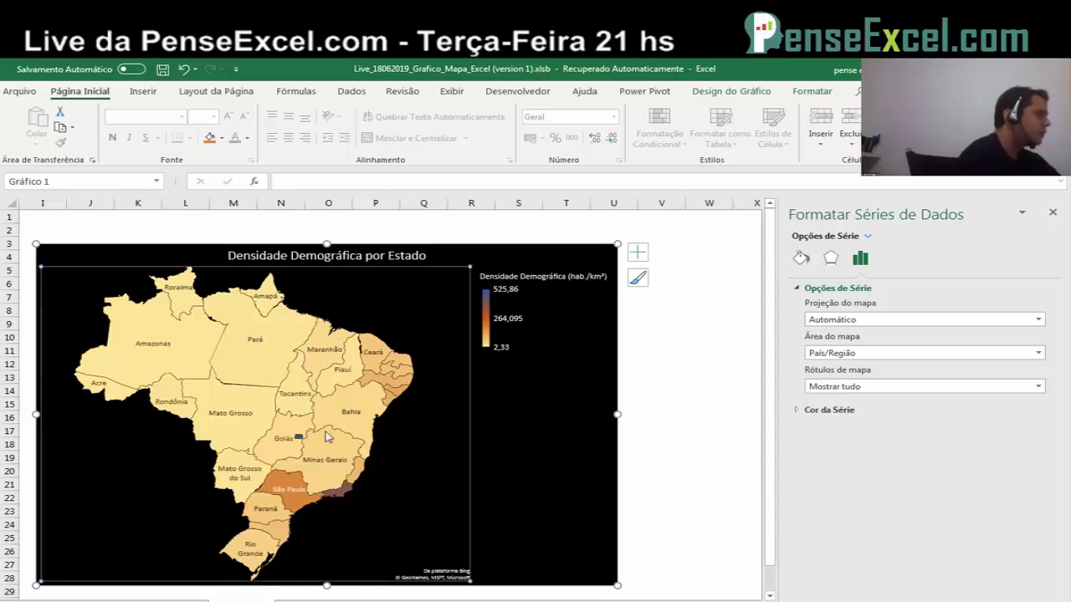
pyautogui.moveTo(400, 373)
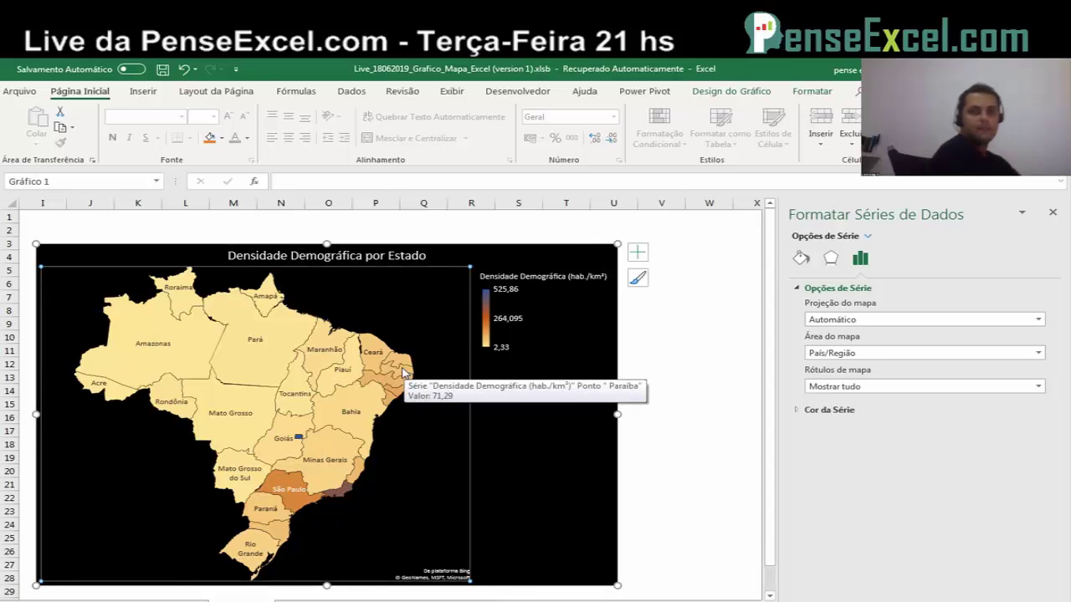
pyautogui.click(662, 351)
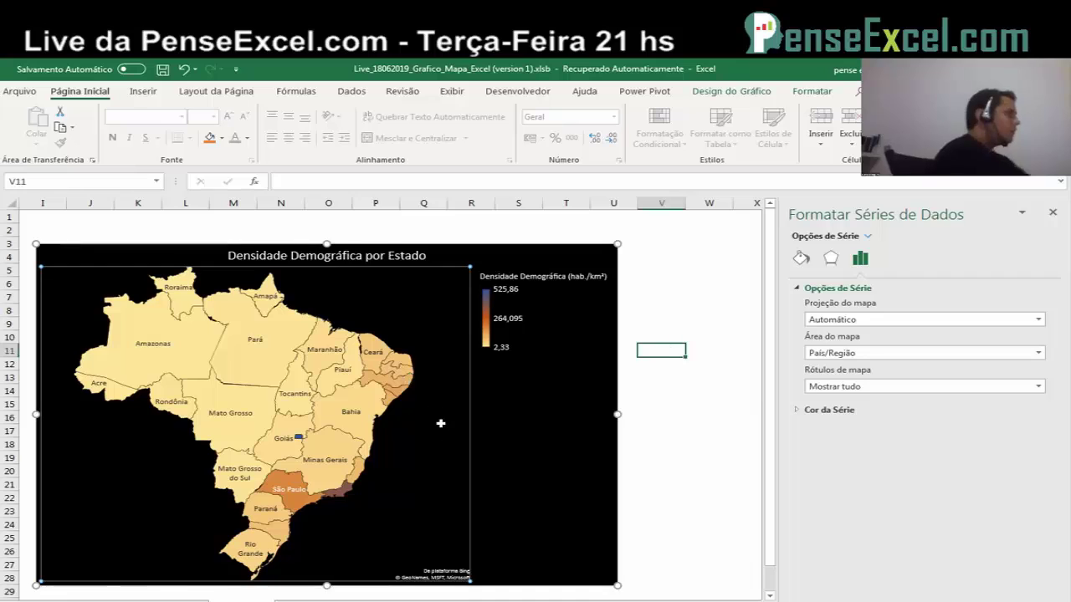
# Step: Change Rótulos de mapa to Nenhum so the state names are hidden
pyautogui.click(298, 397)
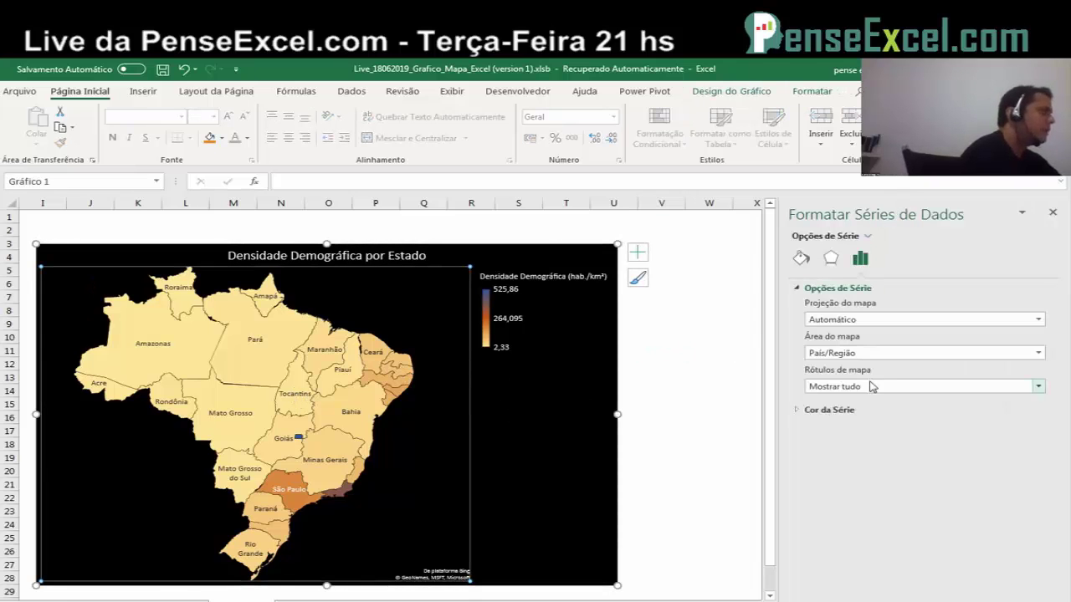
pyautogui.rightClick(280, 378)
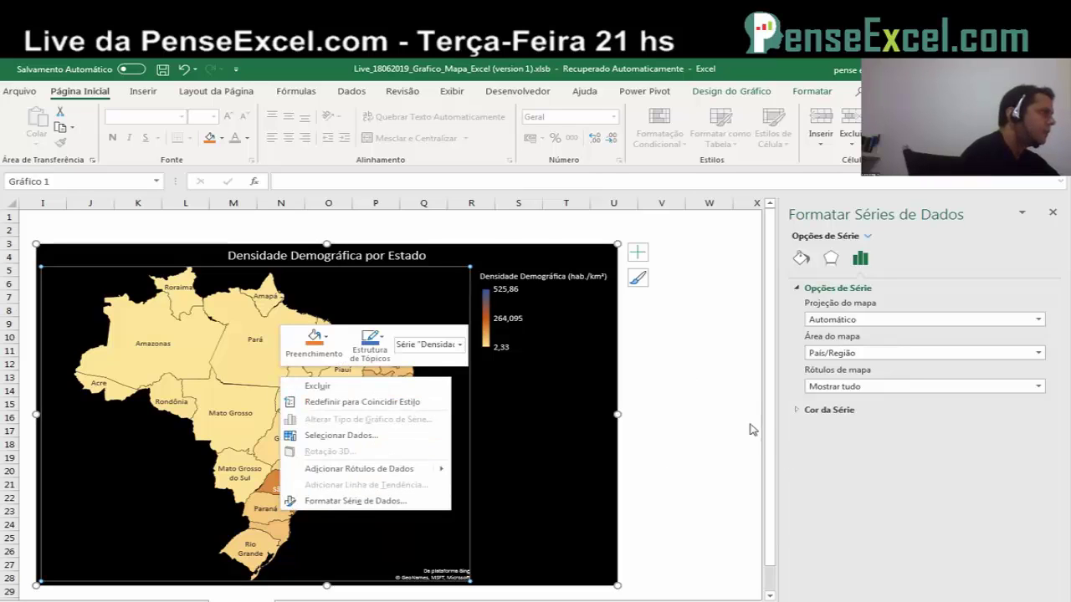
pyautogui.click(898, 463)
pyautogui.click(870, 386)
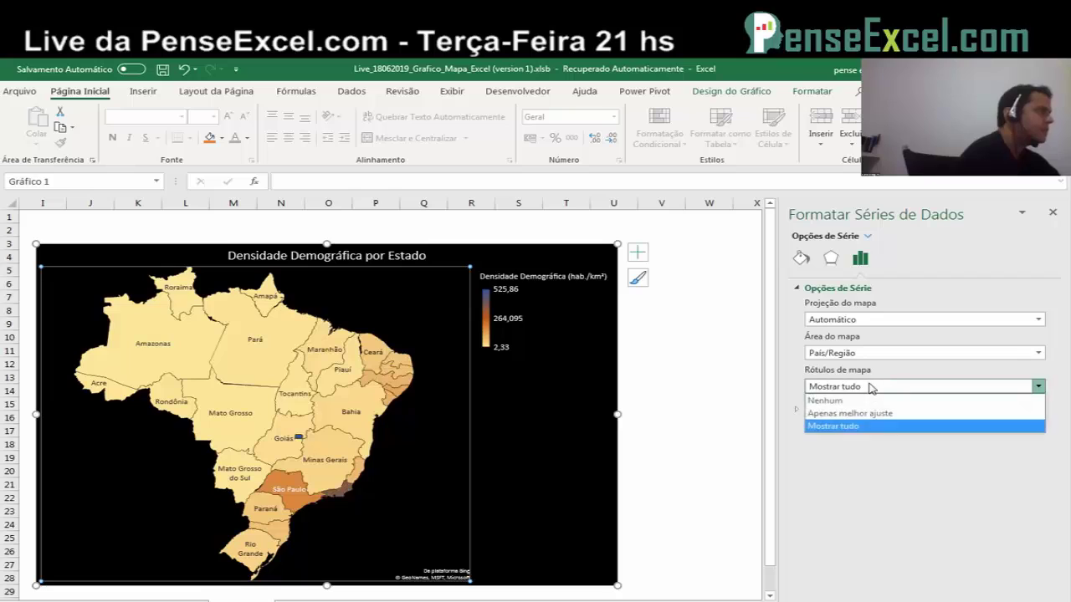
pyautogui.click(874, 486)
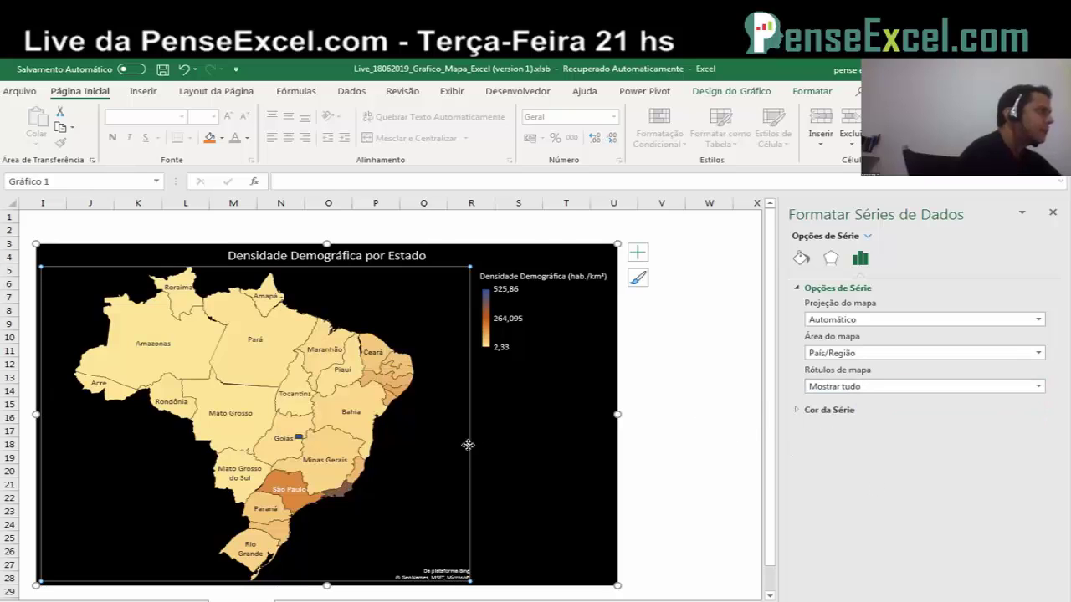
pyautogui.click(848, 389)
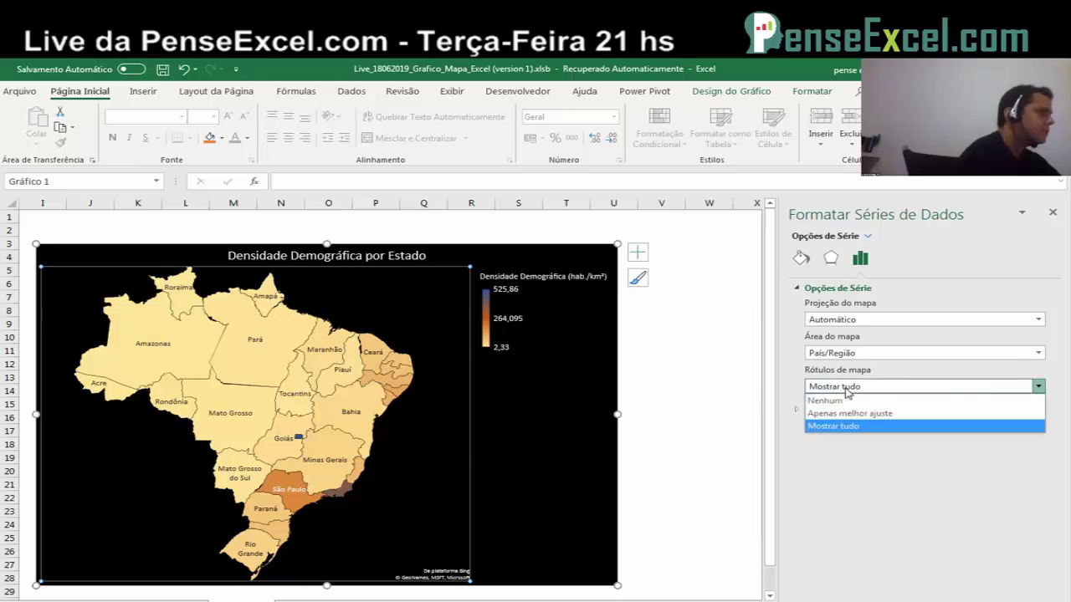
pyautogui.click(863, 402)
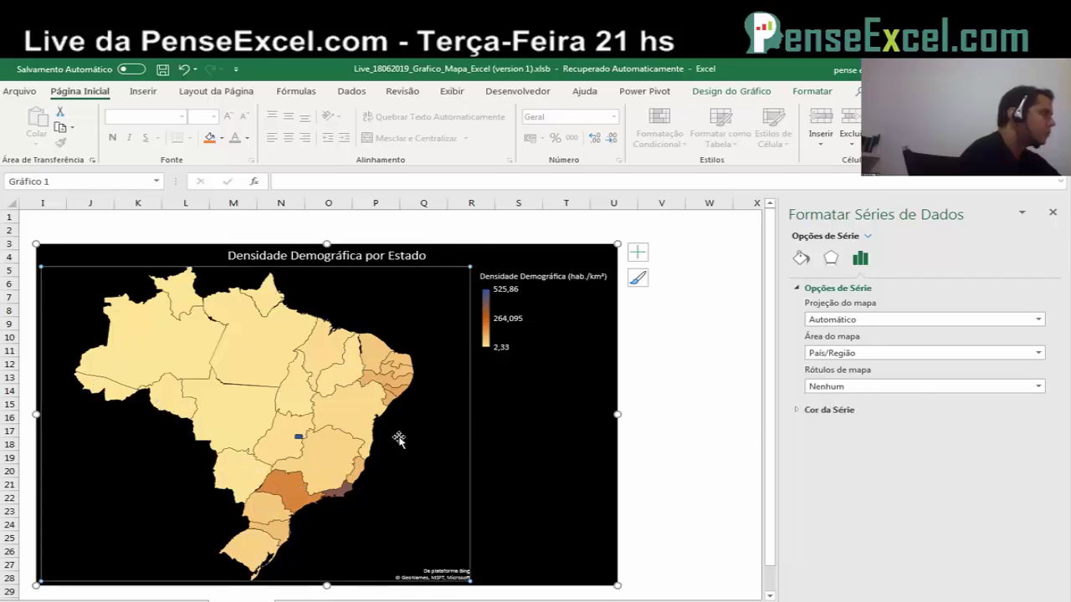
# Step: Add density value labels such as 181,67 and 40,19 to every state, then close the formatting pane
pyautogui.rightClick(235, 416)
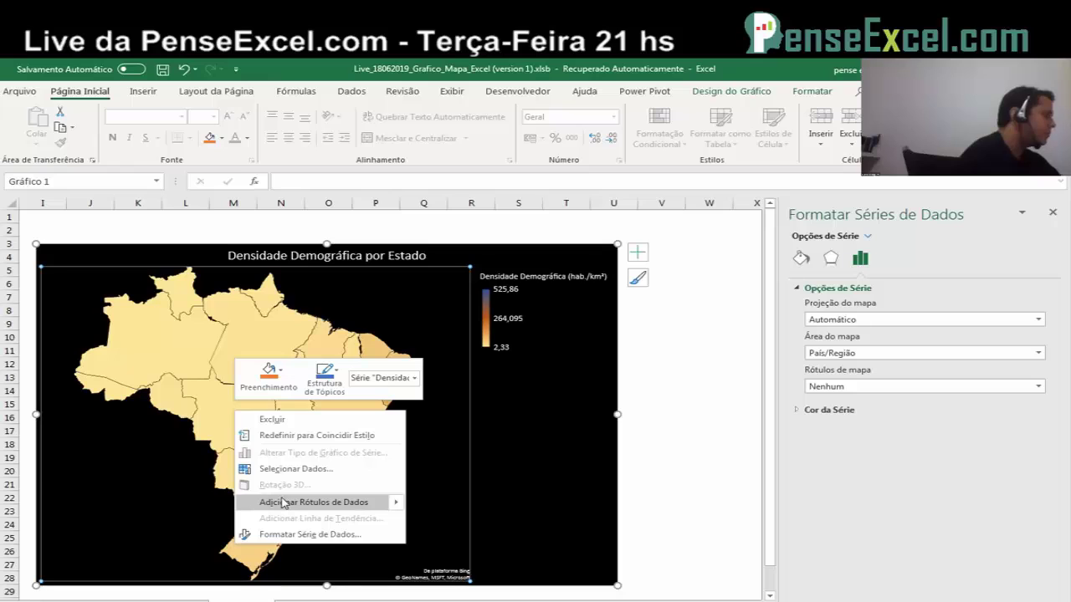
pyautogui.click(341, 506)
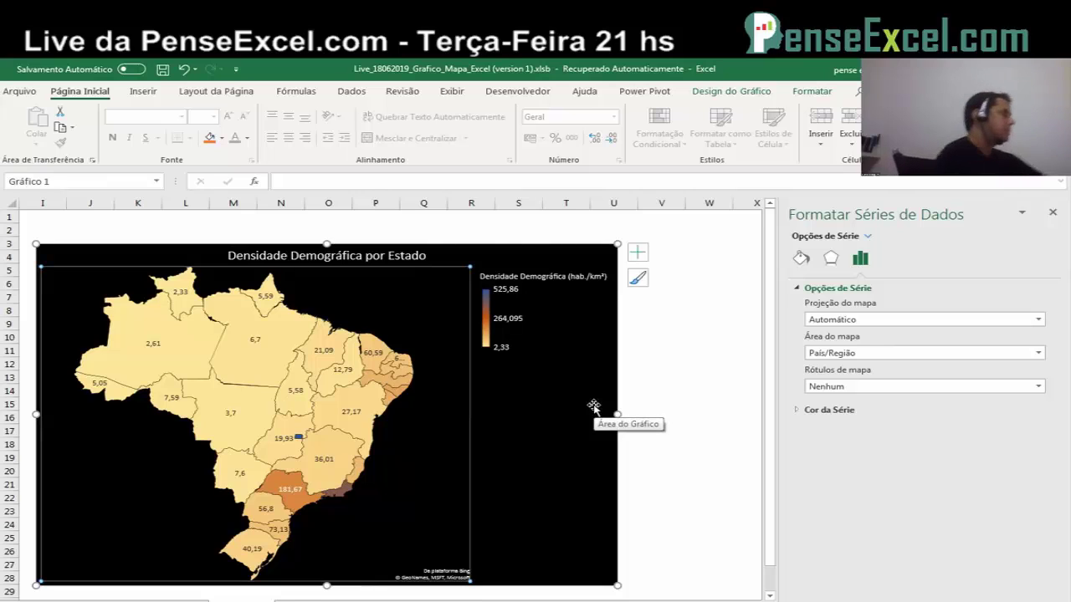
pyautogui.click(694, 336)
pyautogui.moveTo(651, 592); pyautogui.dragTo(636, 598)
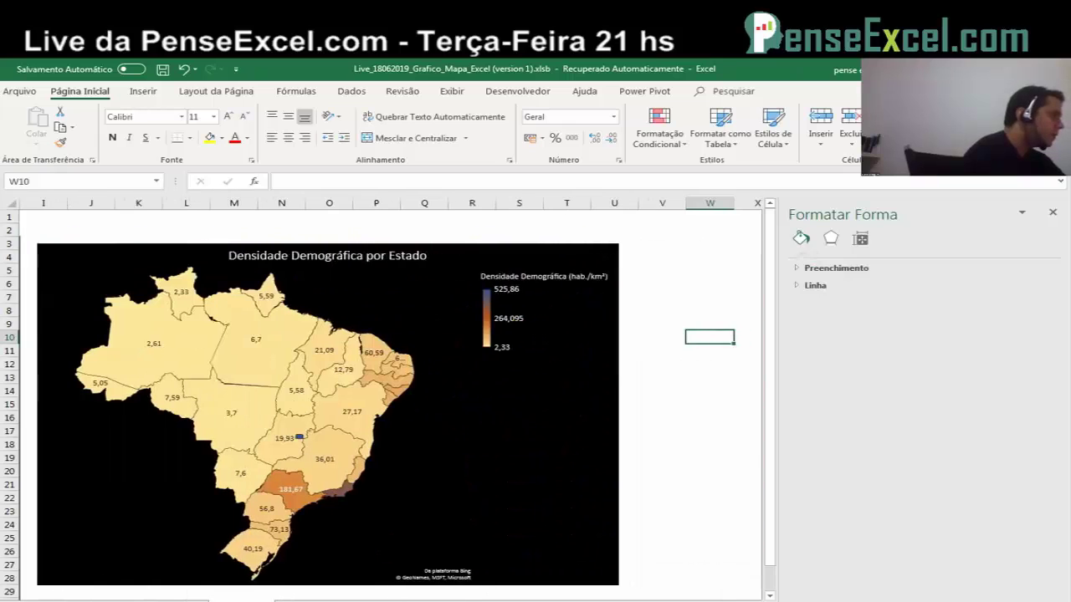
pyautogui.click(694, 417)
pyautogui.click(468, 258)
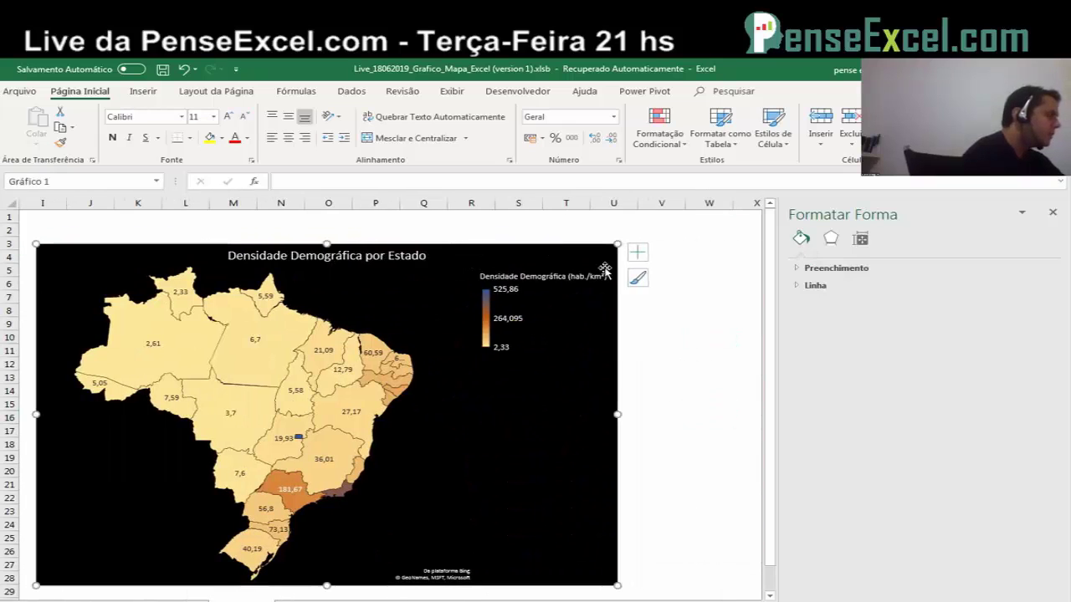
pyautogui.click(1053, 210)
pyautogui.hscroll(-5, 774, 220)
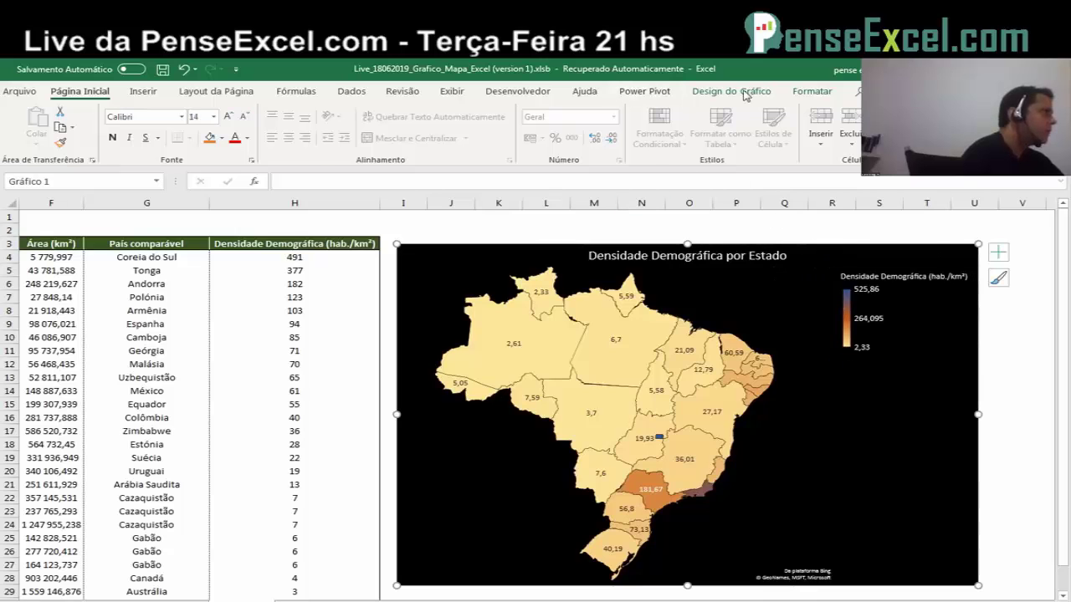
# Step: Apply the first white chart style from Design do Gráfico to the map
pyautogui.click(743, 94)
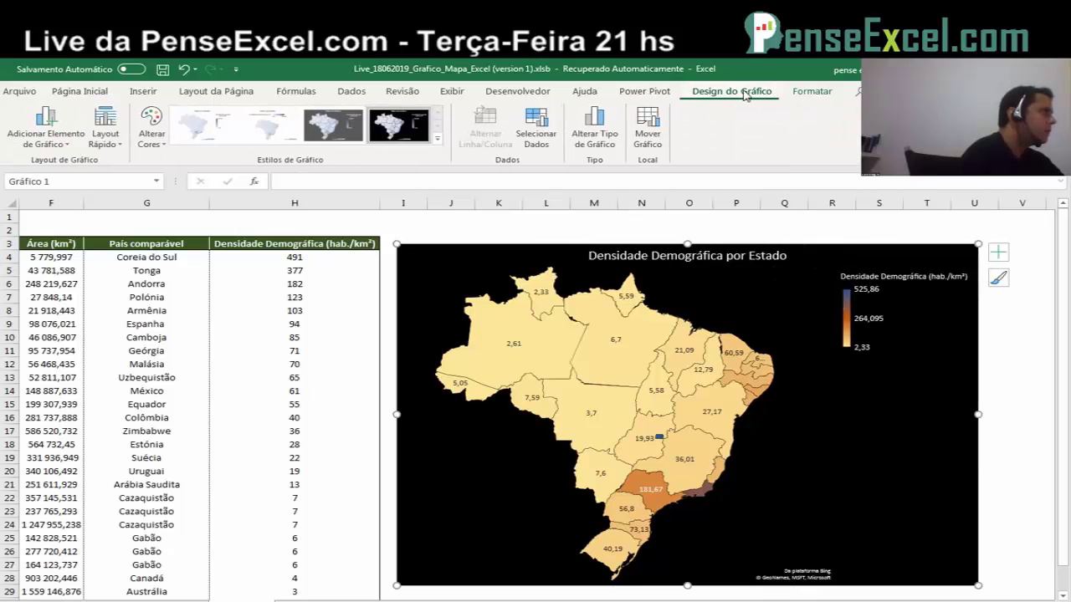
pyautogui.click(205, 127)
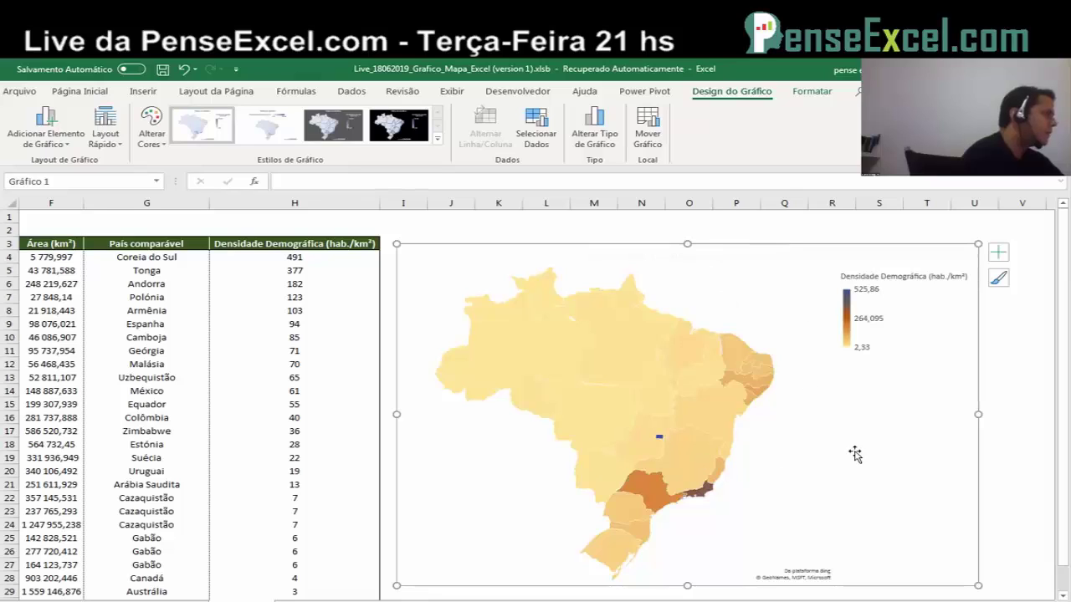
pyautogui.click(781, 285)
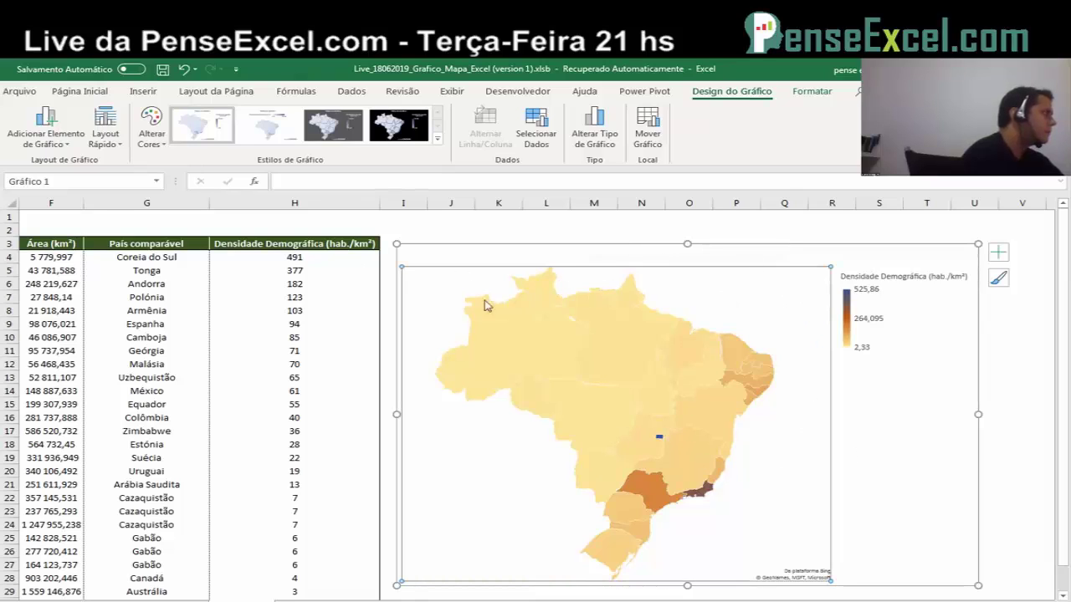
pyautogui.click(433, 247)
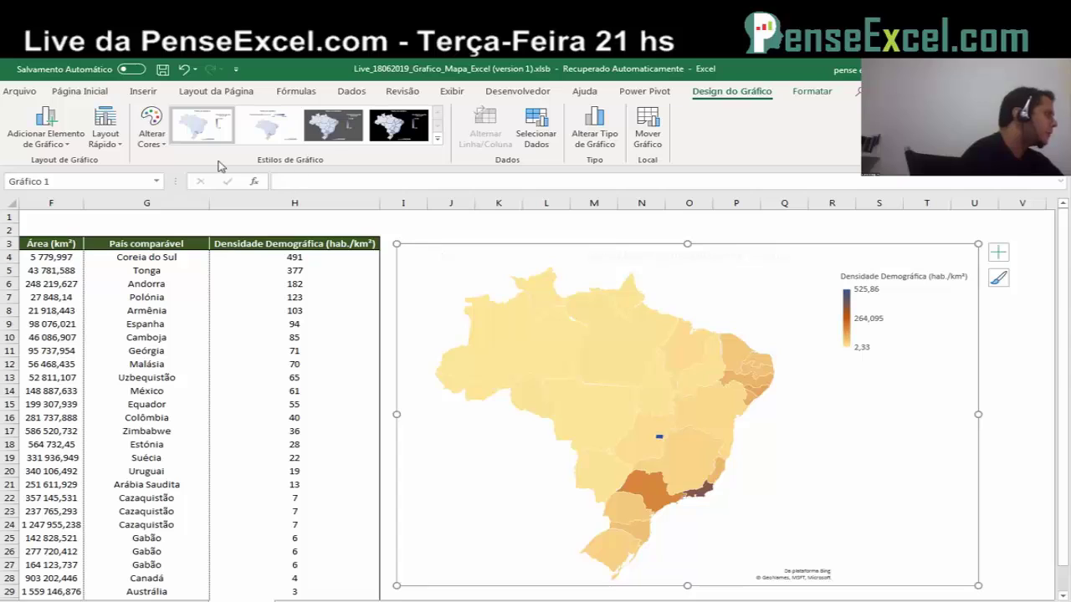
# Step: Recolour the map with the monochromatic blue palette from Alterar Cores
pyautogui.click(151, 130)
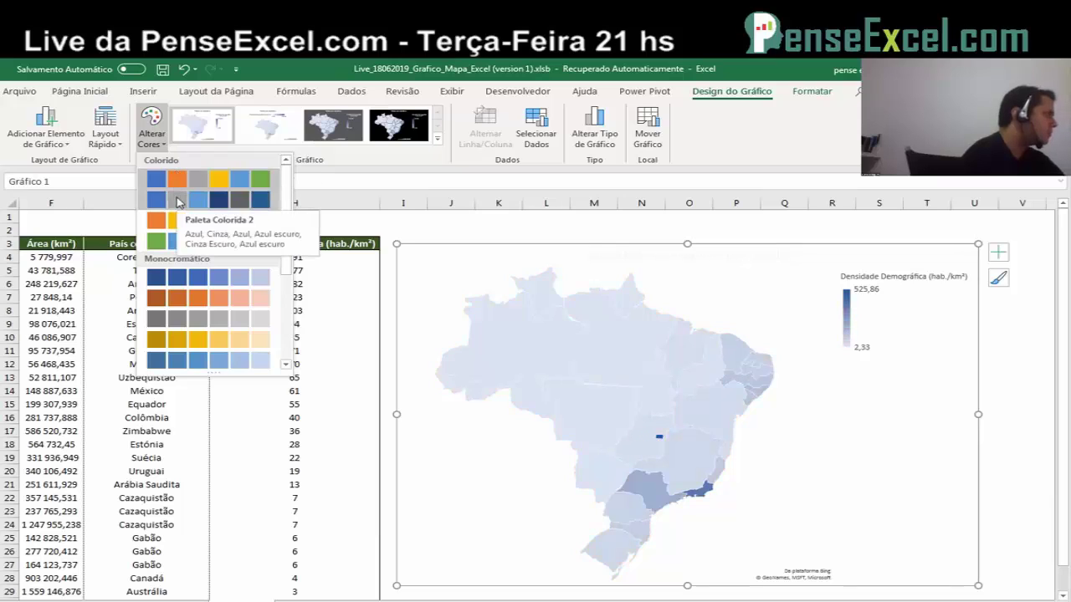
pyautogui.click(184, 280)
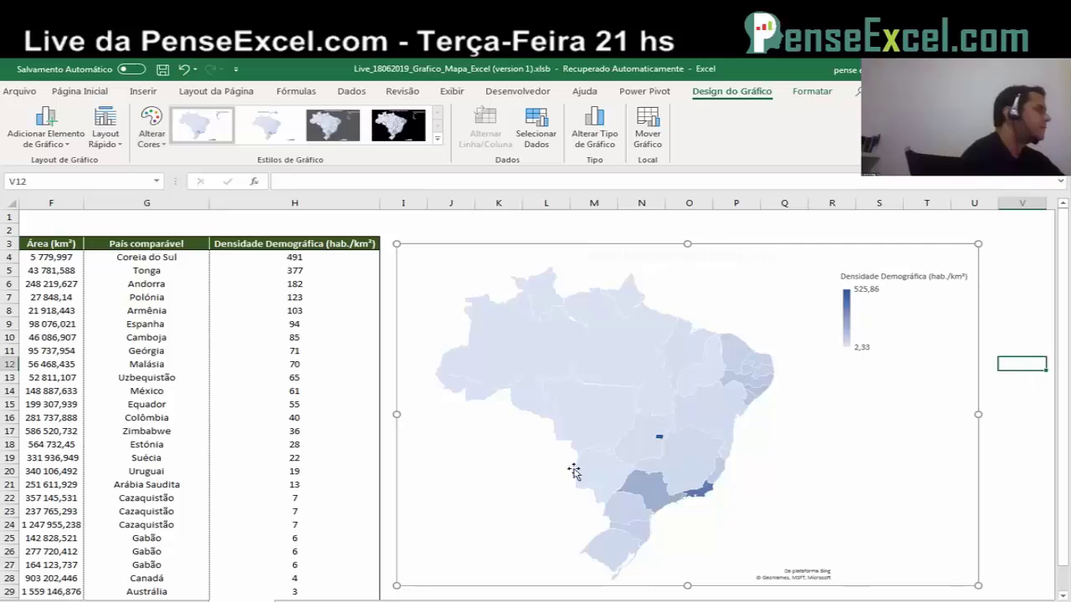
pyautogui.click(154, 311)
pyautogui.click(824, 406)
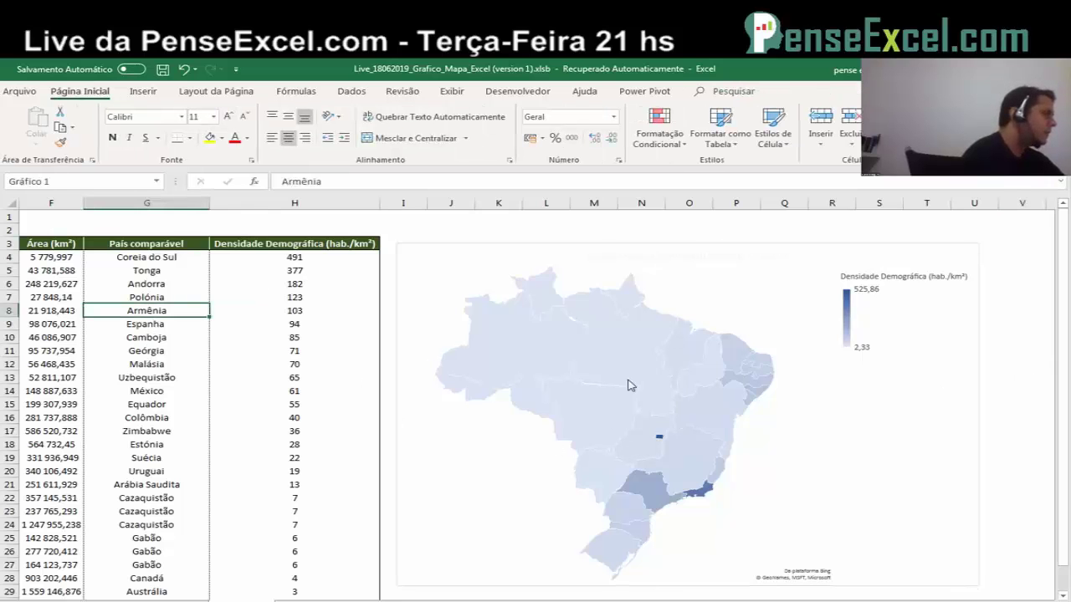
pyautogui.hscroll(-2, 532, 477)
# Step: Resize the chart's data range to C4:D11 so only the eight densest states are plotted
pyautogui.hscroll(-2, 532, 477)
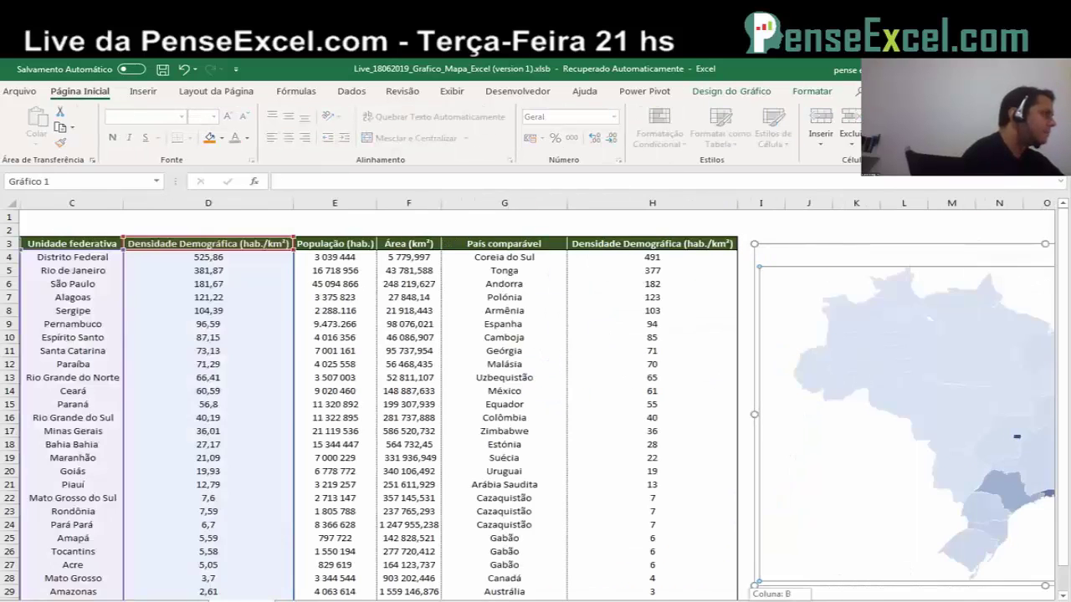
pyautogui.hscroll(-1, 532, 477)
pyautogui.scroll(-2, 532, 477)
pyautogui.scroll(-1, 532, 477)
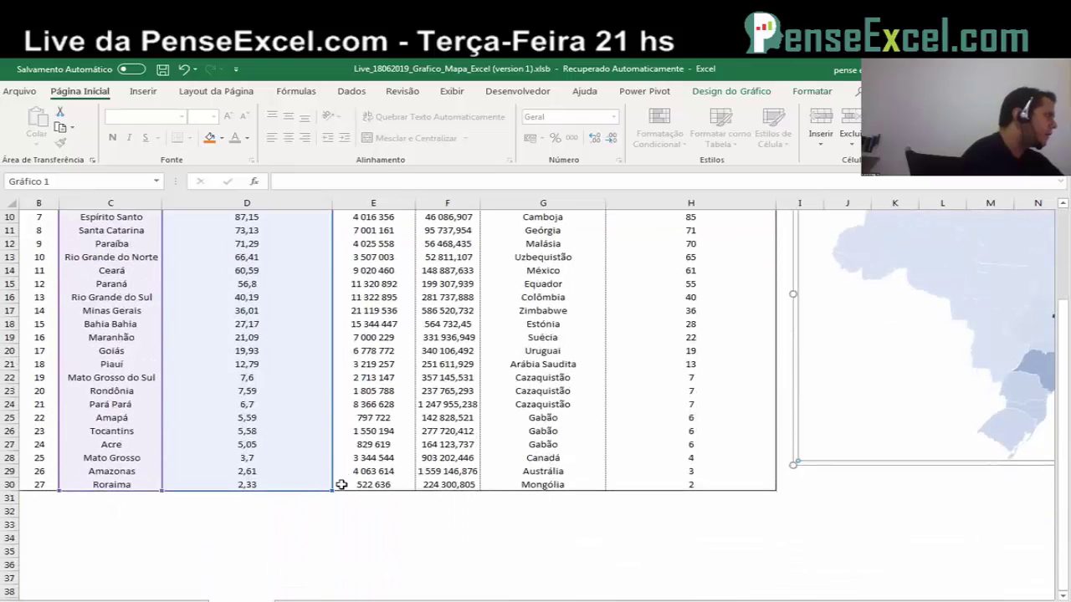
pyautogui.moveTo(333, 491)
pyautogui.mouseDown()
pyautogui.moveTo(306, 191)
pyautogui.moveTo(288, 242)
pyautogui.mouseUp()
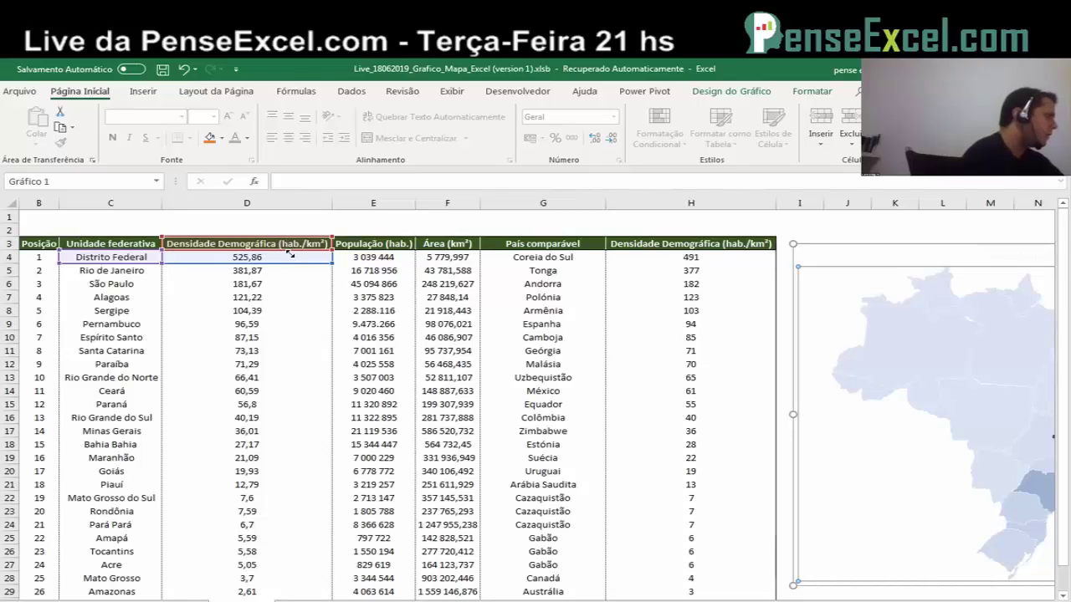
pyautogui.moveTo(289, 258); pyautogui.dragTo(282, 352)
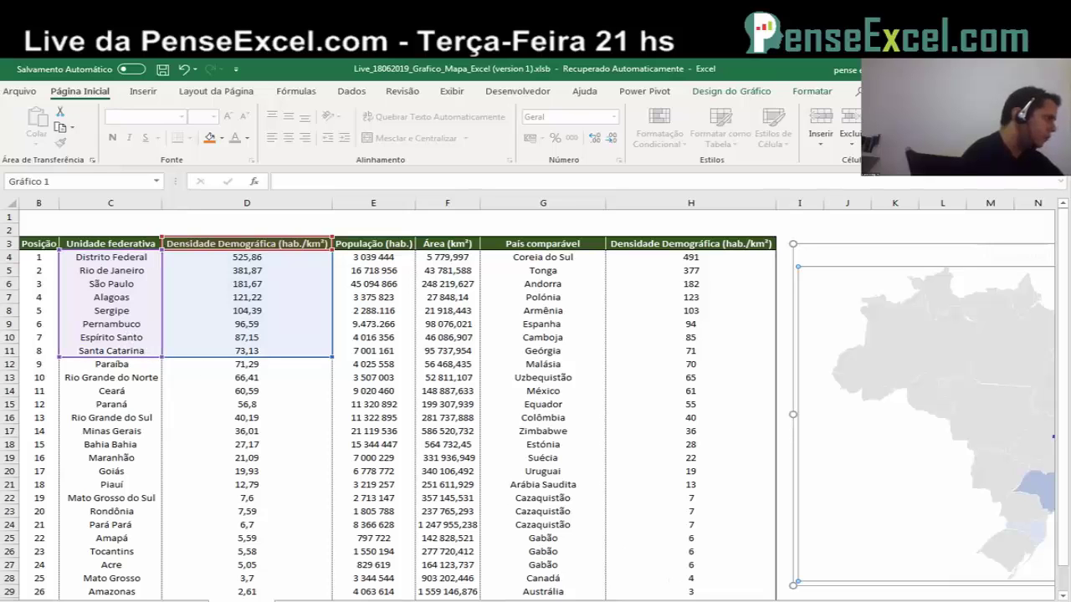
pyautogui.moveTo(744, 601); pyautogui.dragTo(782, 601)
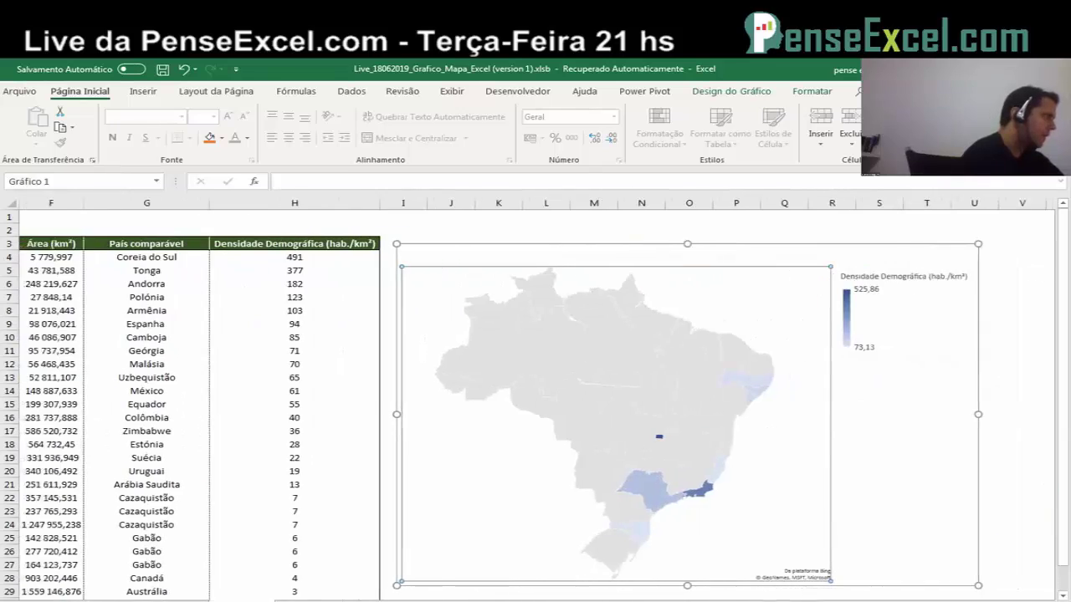
pyautogui.click(959, 412)
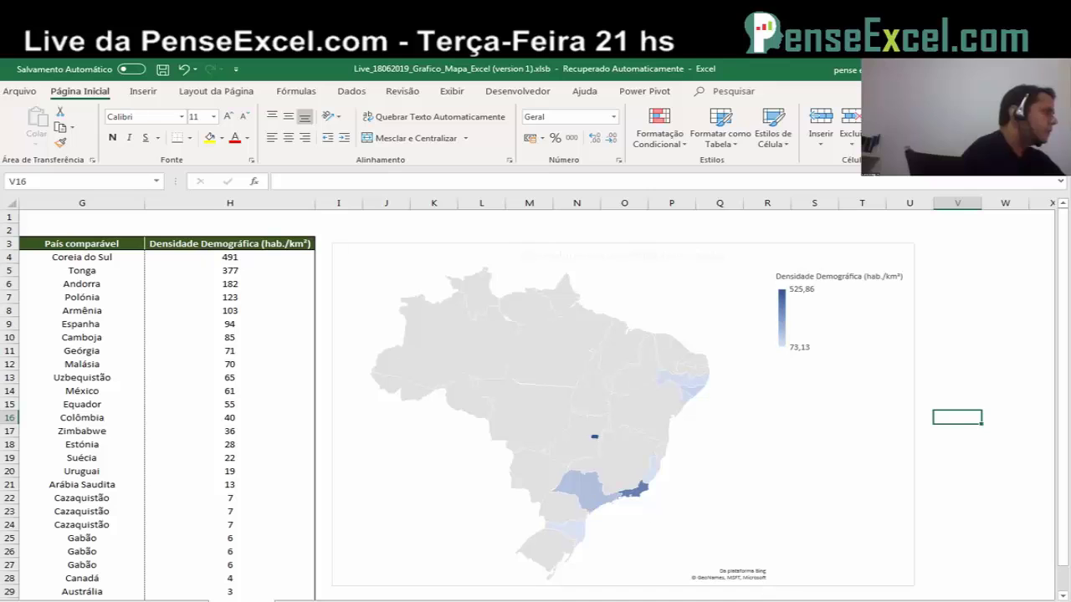
pyautogui.moveTo(782, 601); pyautogui.dragTo(756, 595)
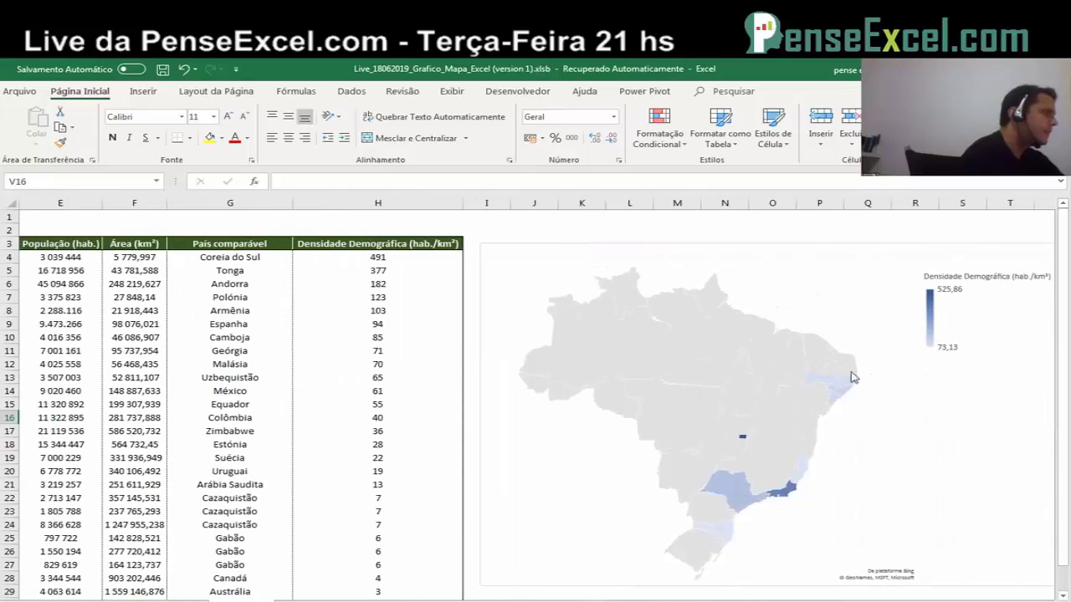
# Step: Set Área do mapa to Somente regiões com dados and close the pane, leaving eight states shown
pyautogui.rightClick(751, 390)
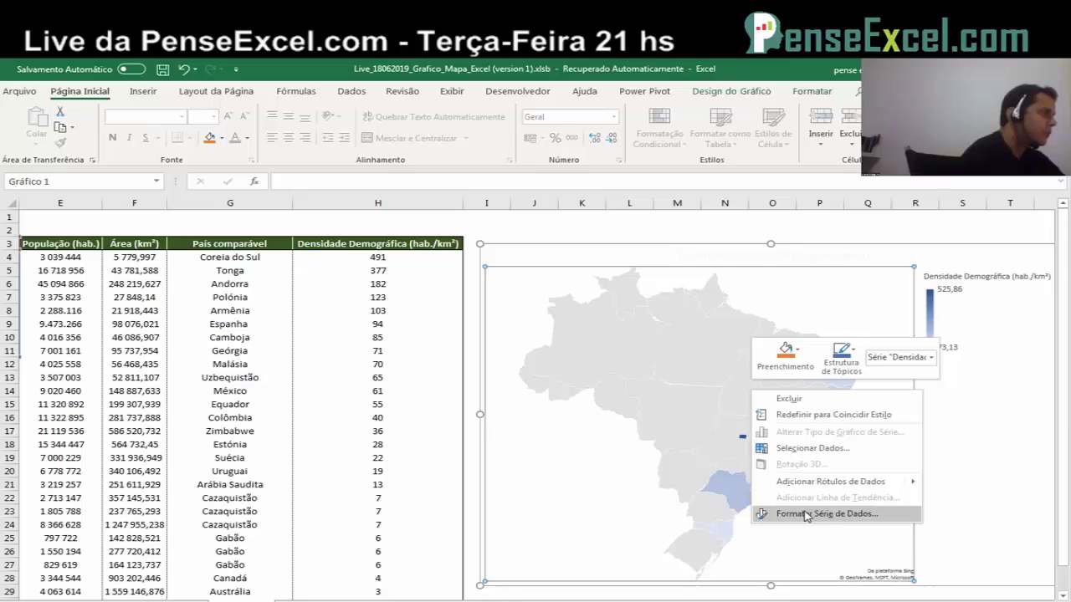
pyautogui.click(806, 515)
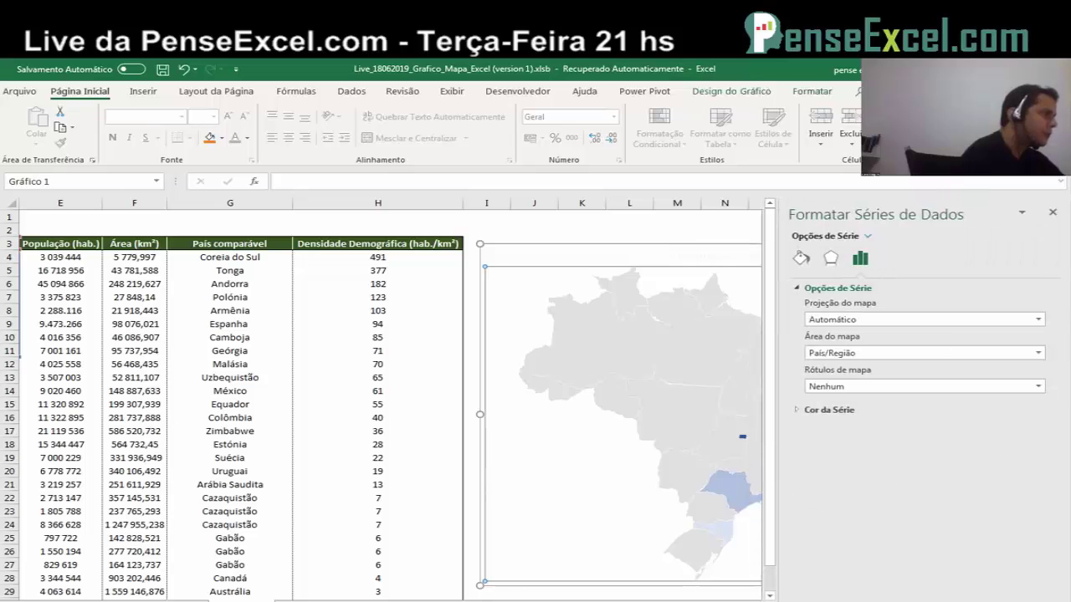
pyautogui.click(870, 353)
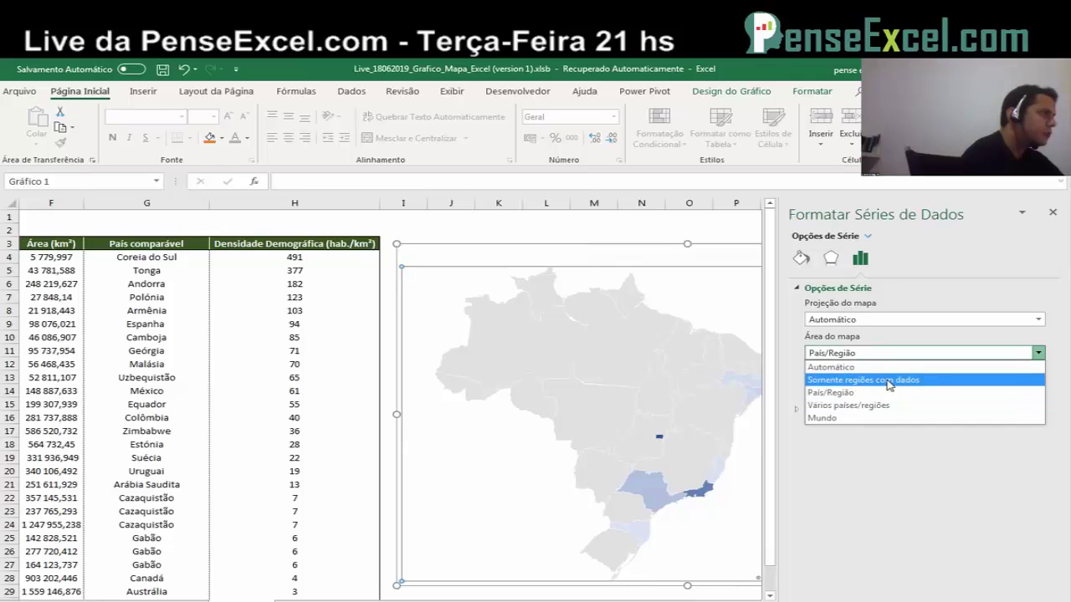
pyautogui.click(888, 380)
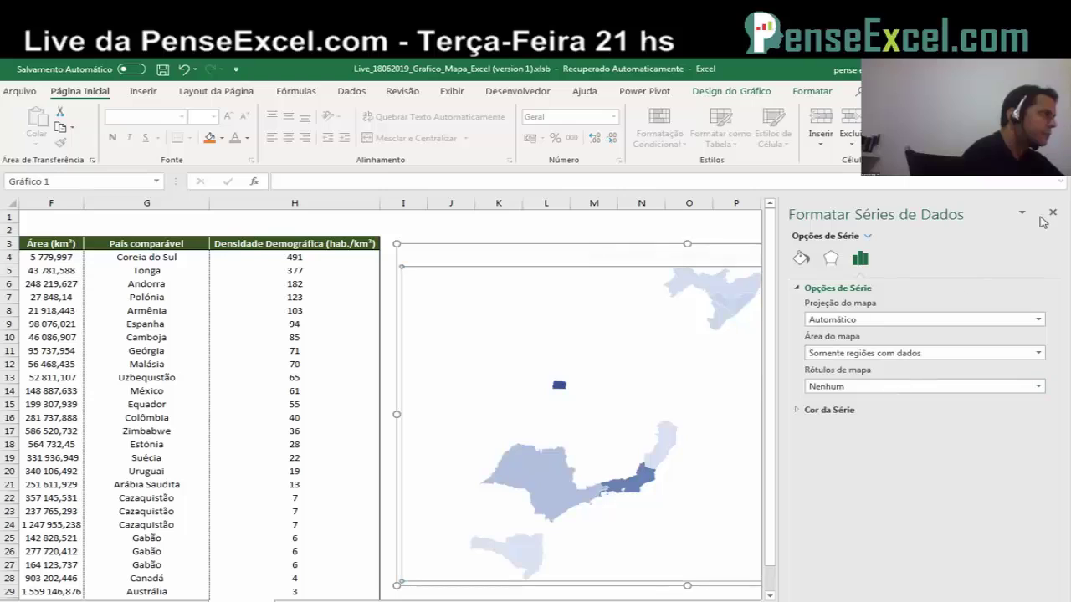
pyautogui.click(1053, 213)
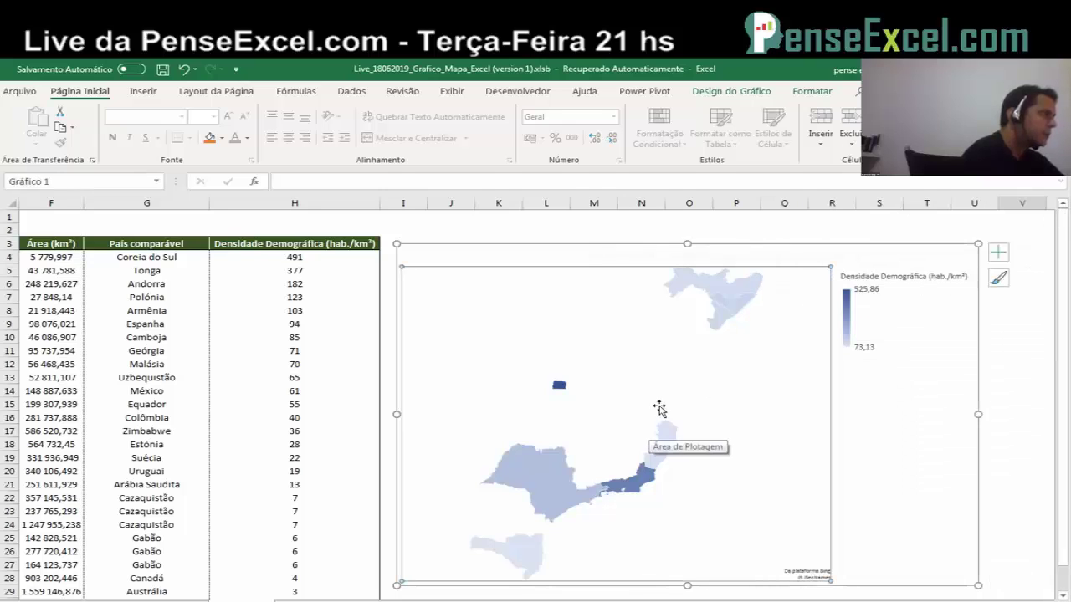
pyautogui.click(901, 430)
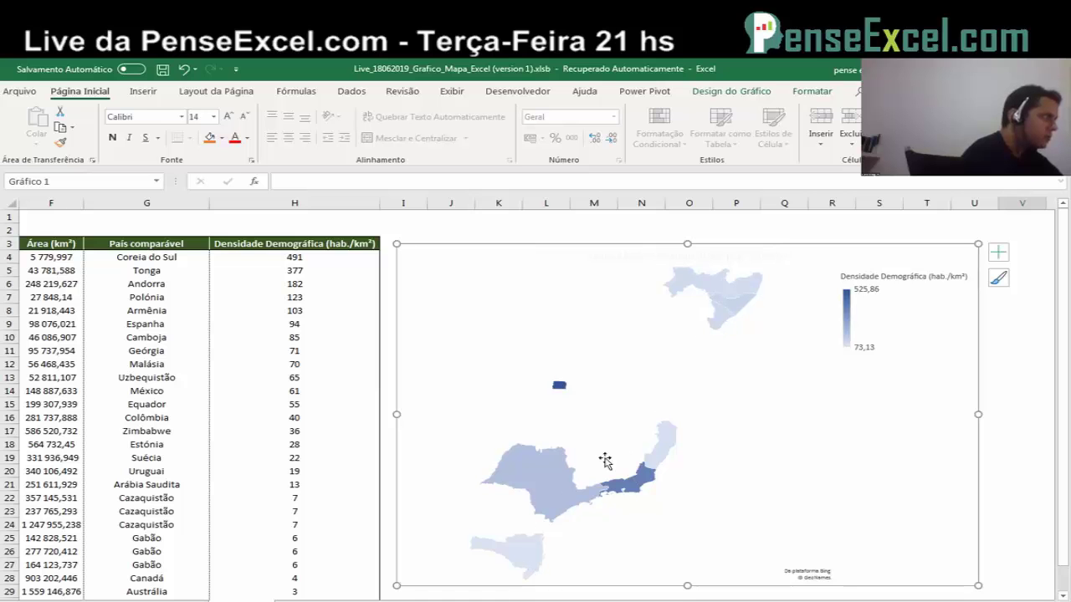
pyautogui.hscroll(-2, 256, 333)
pyautogui.hscroll(-2, 255, 334)
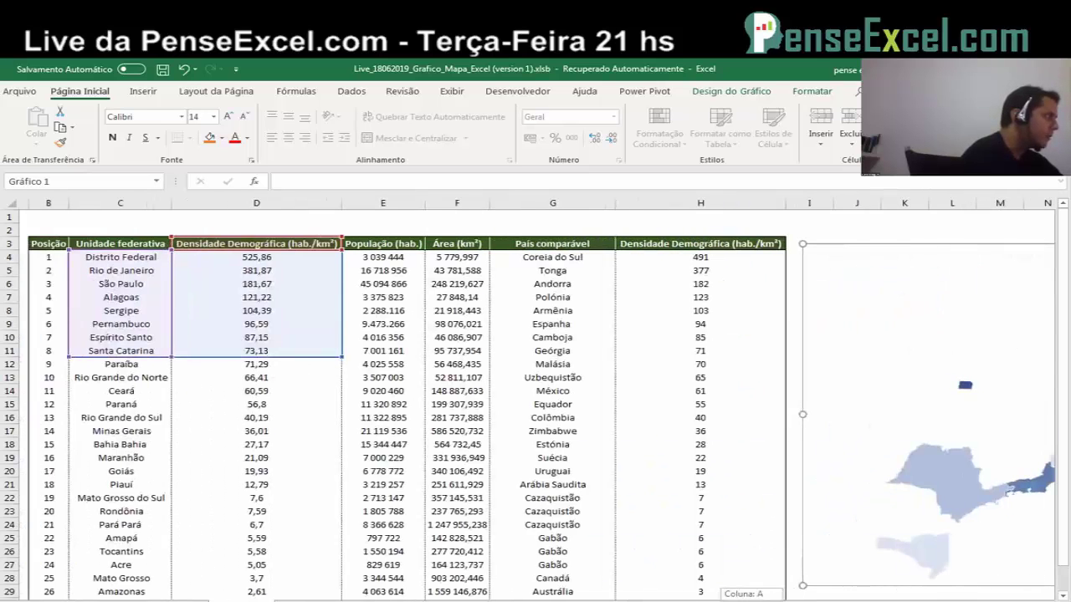
pyautogui.hscroll(-1, 255, 334)
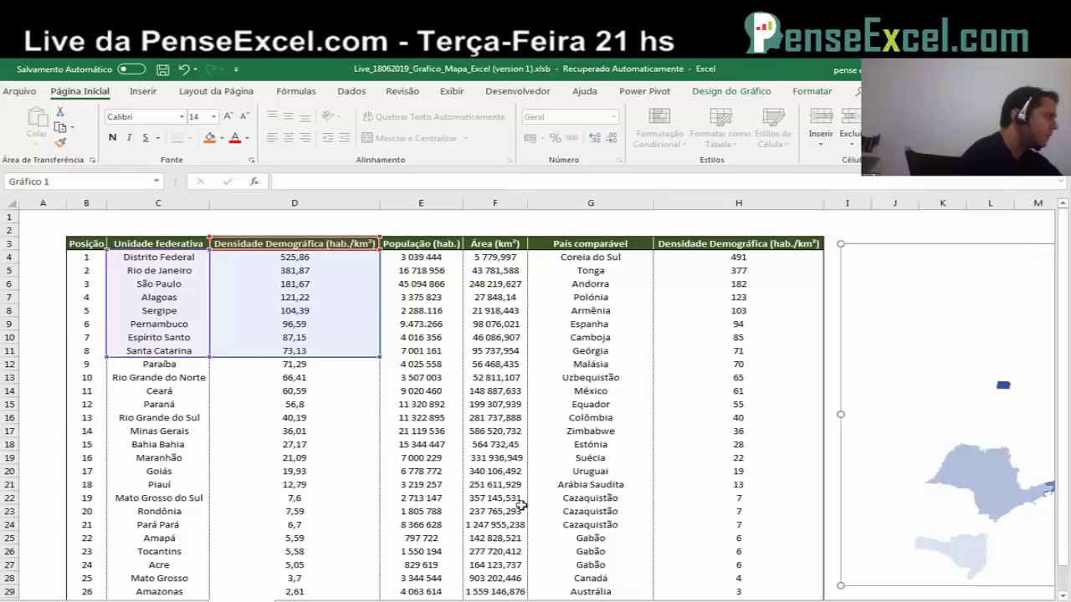
pyautogui.hscroll(2, 712, 396)
pyautogui.hscroll(3, 712, 396)
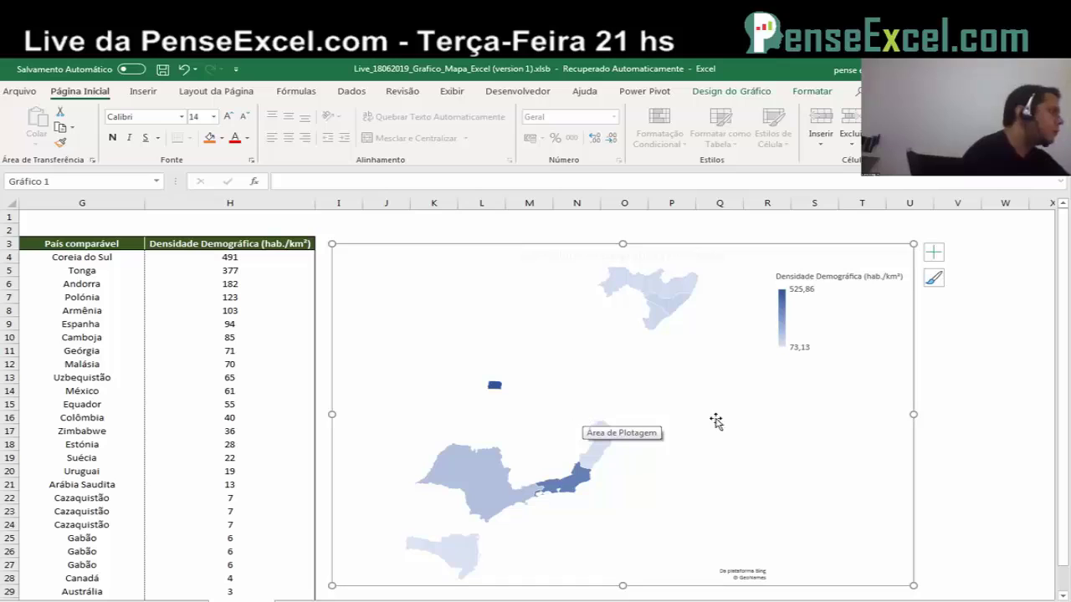
# Step: Try Mercator and Miller projections, then settle on Albers for the map series
pyautogui.rightClick(577, 357)
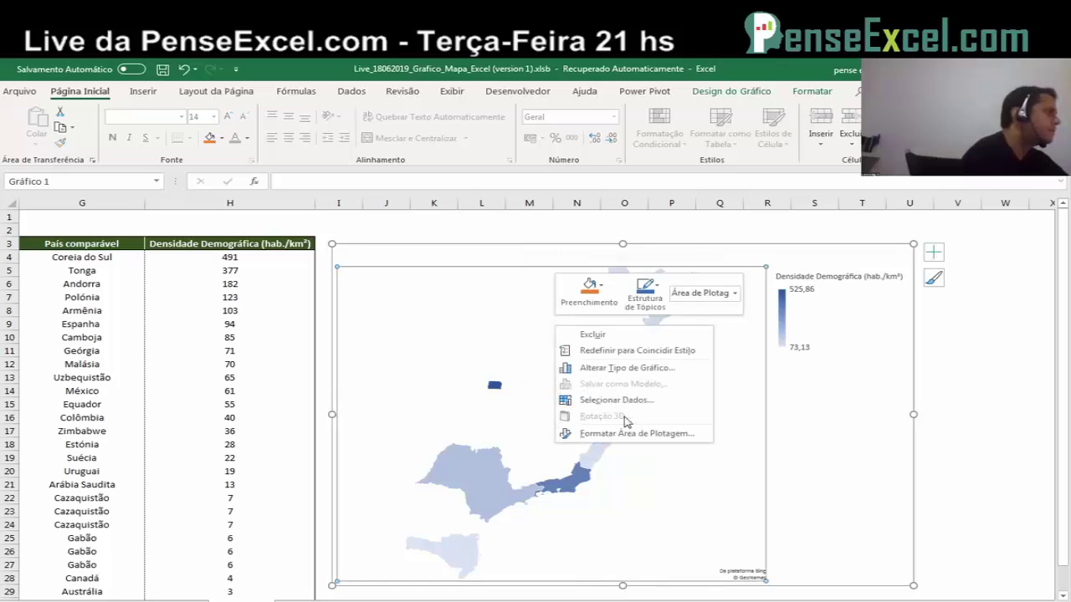
pyautogui.press('Escape')
pyautogui.rightClick(479, 481)
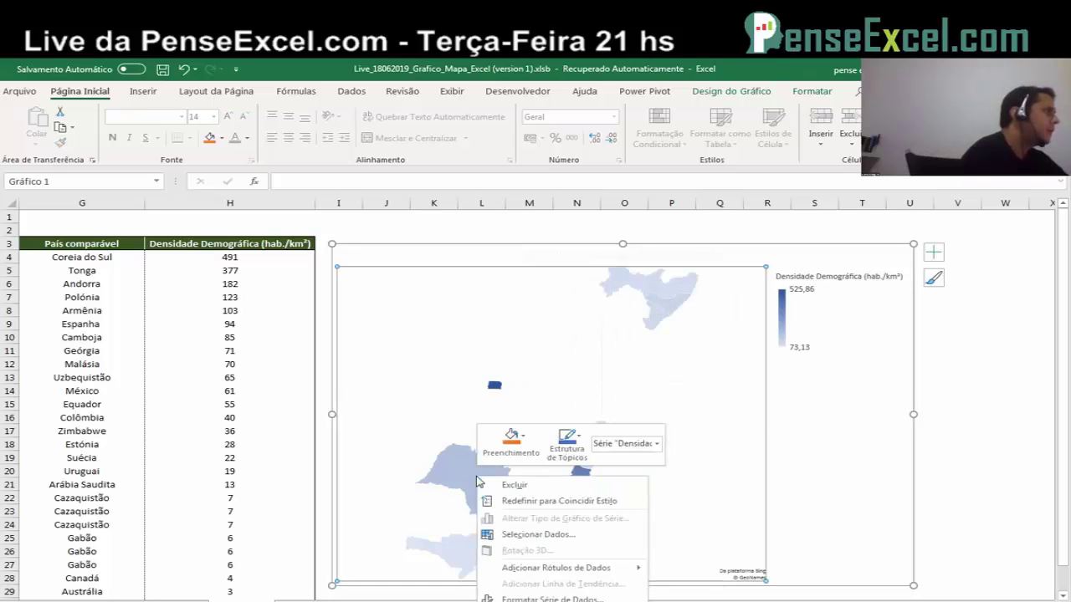
pyautogui.click(545, 598)
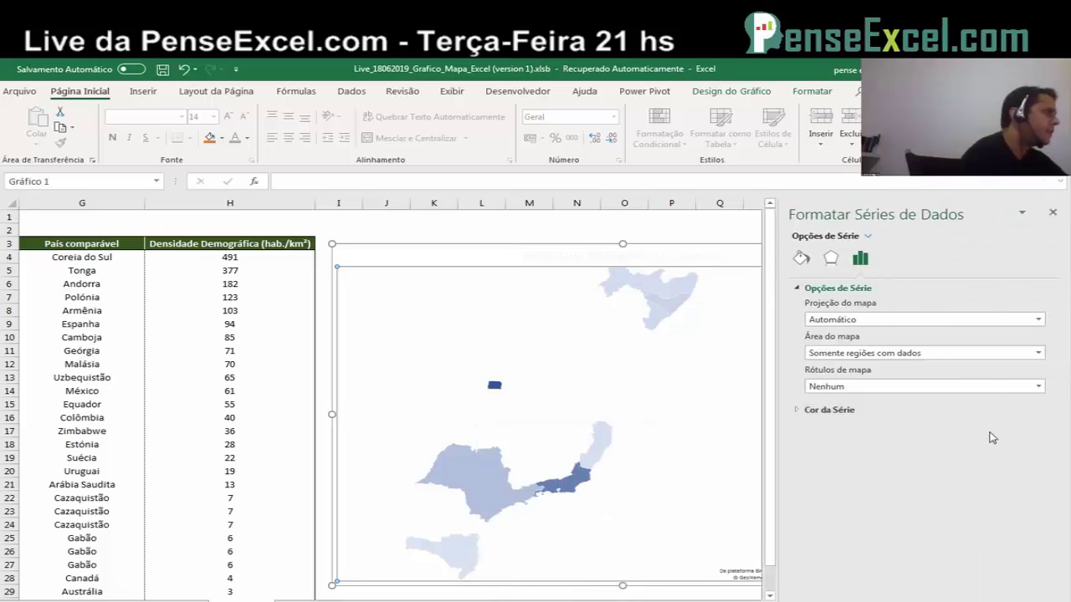
pyautogui.click(889, 320)
pyautogui.click(887, 348)
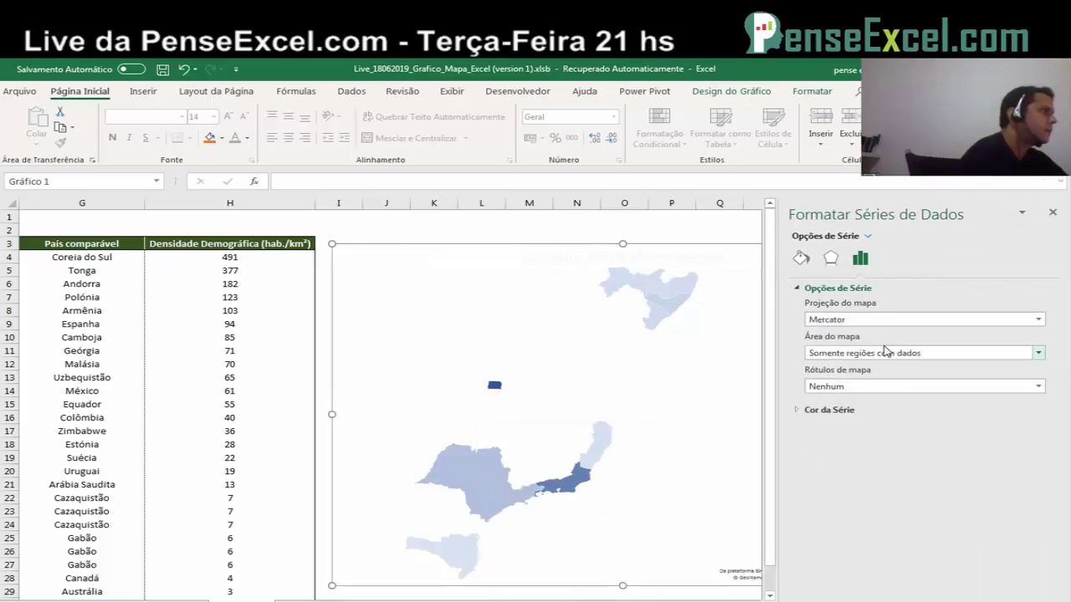
pyautogui.click(892, 319)
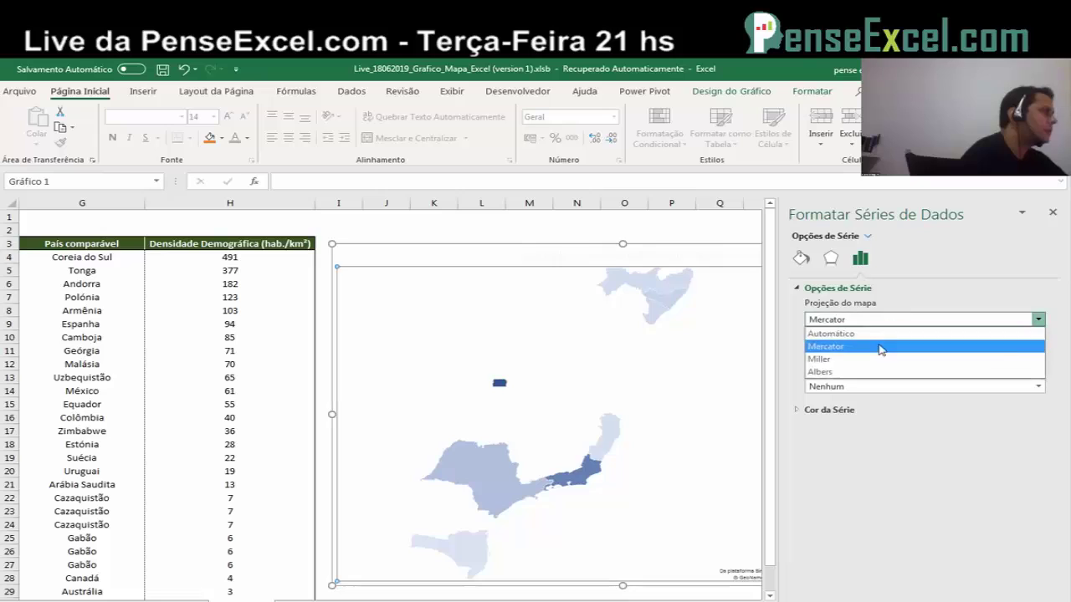
pyautogui.click(880, 358)
pyautogui.click(887, 319)
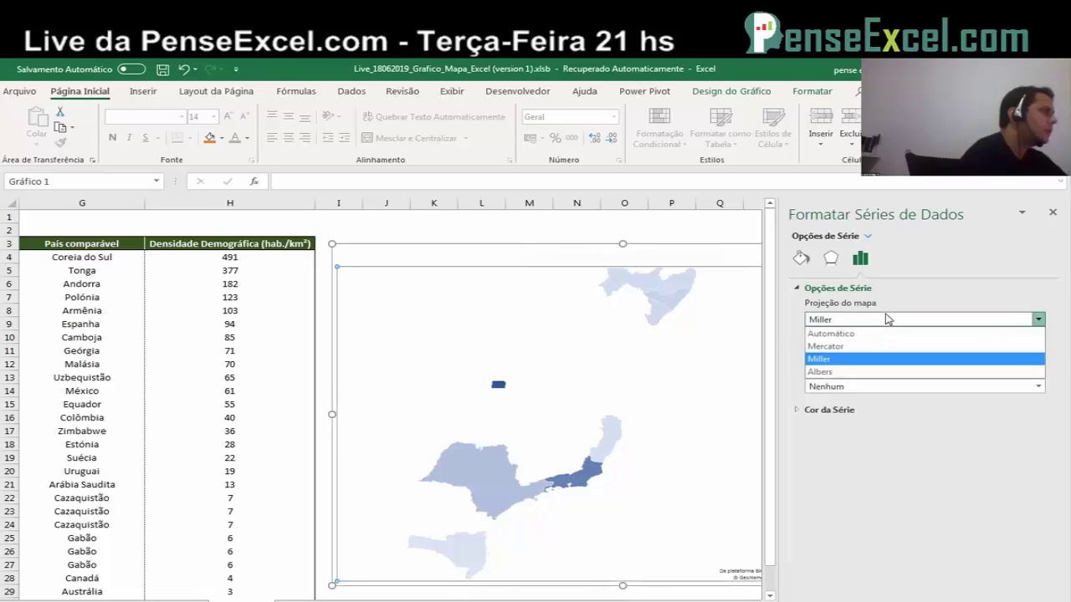
pyautogui.click(870, 373)
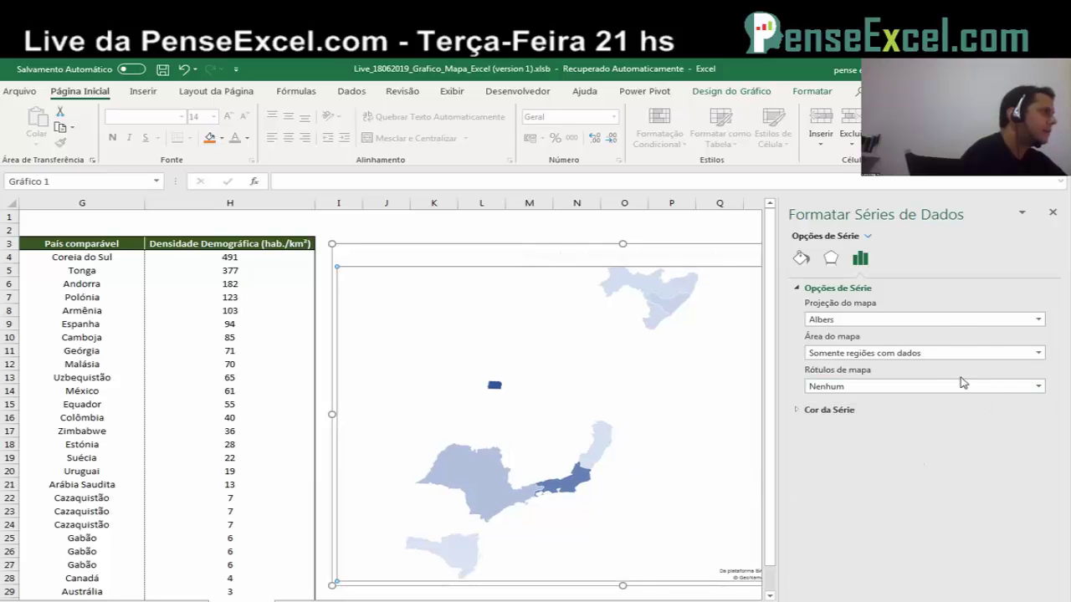
# Step: Try Rótulos de mapa Mostrar tudo, set it back to Nenhum, and close the pane
pyautogui.click(845, 387)
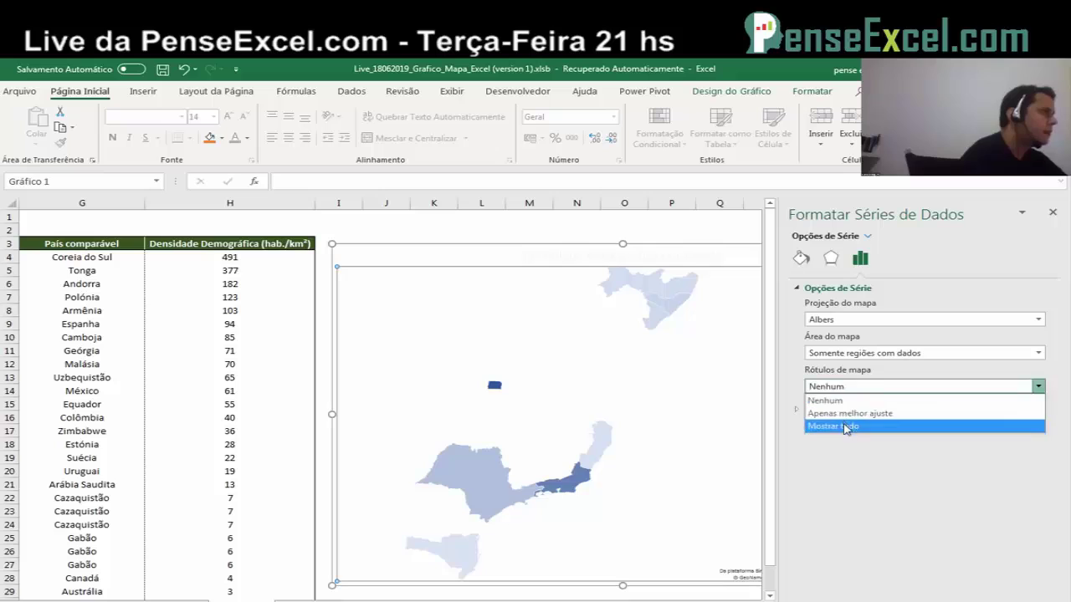
pyautogui.click(845, 426)
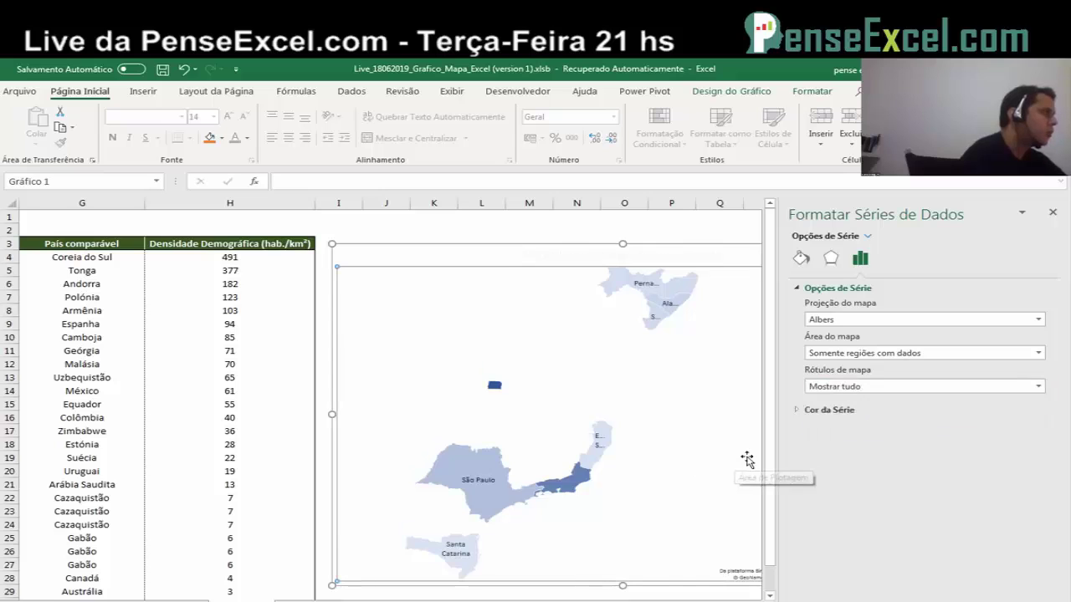
pyautogui.click(870, 387)
pyautogui.click(865, 400)
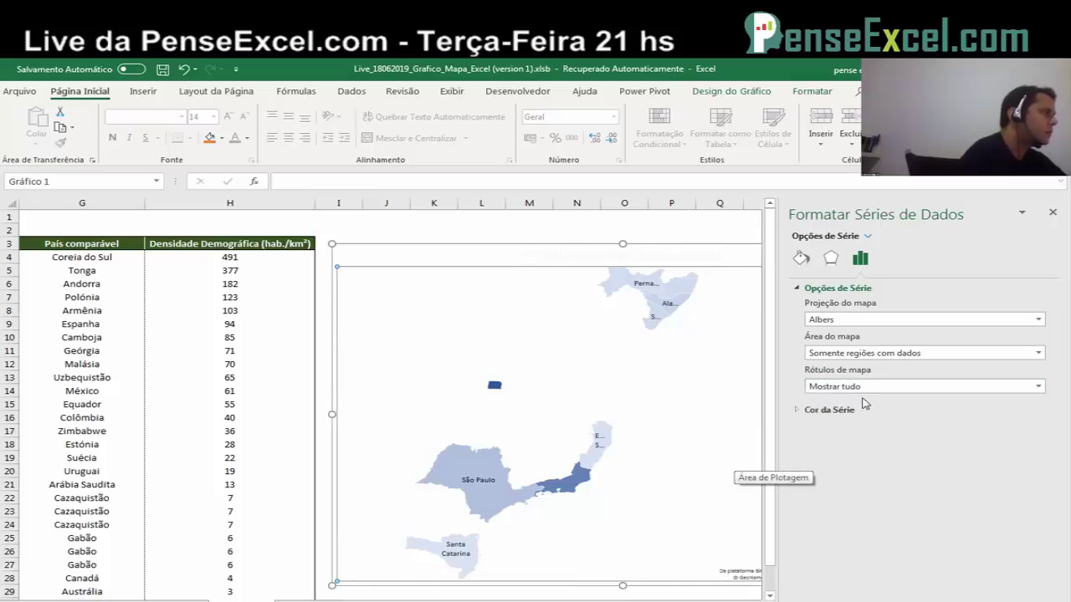
pyautogui.click(957, 377)
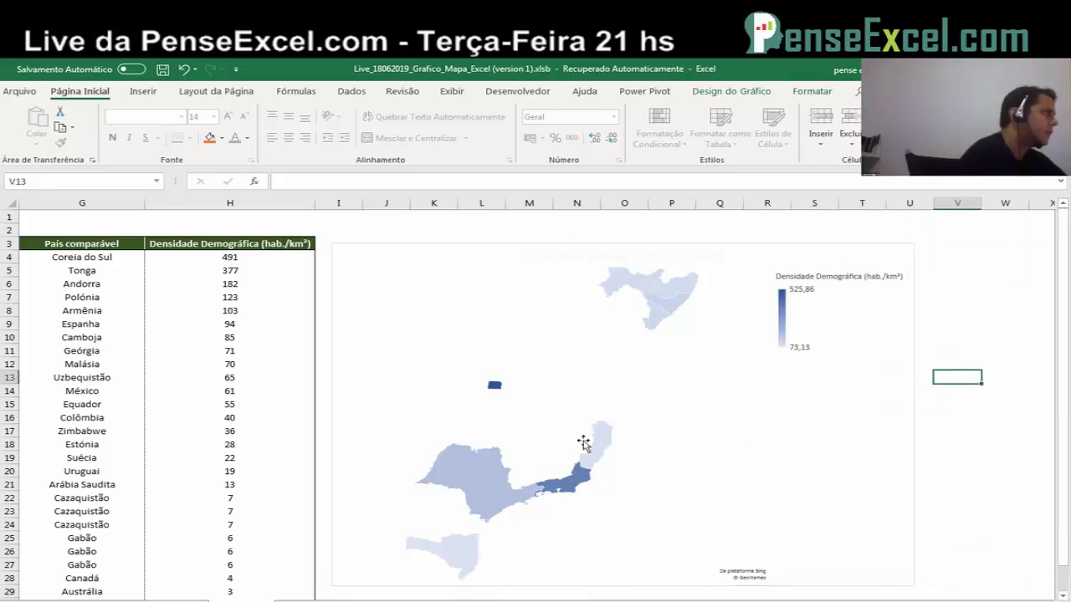
# Step: Add density value labels to the eight states on the Brazil map
pyautogui.rightClick(457, 468)
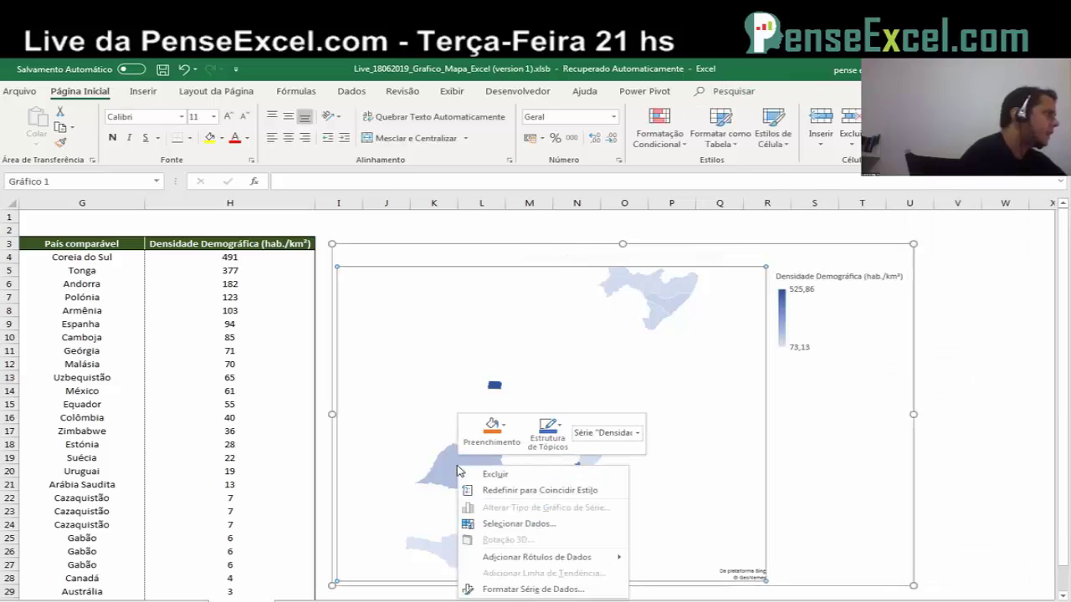
pyautogui.click(528, 557)
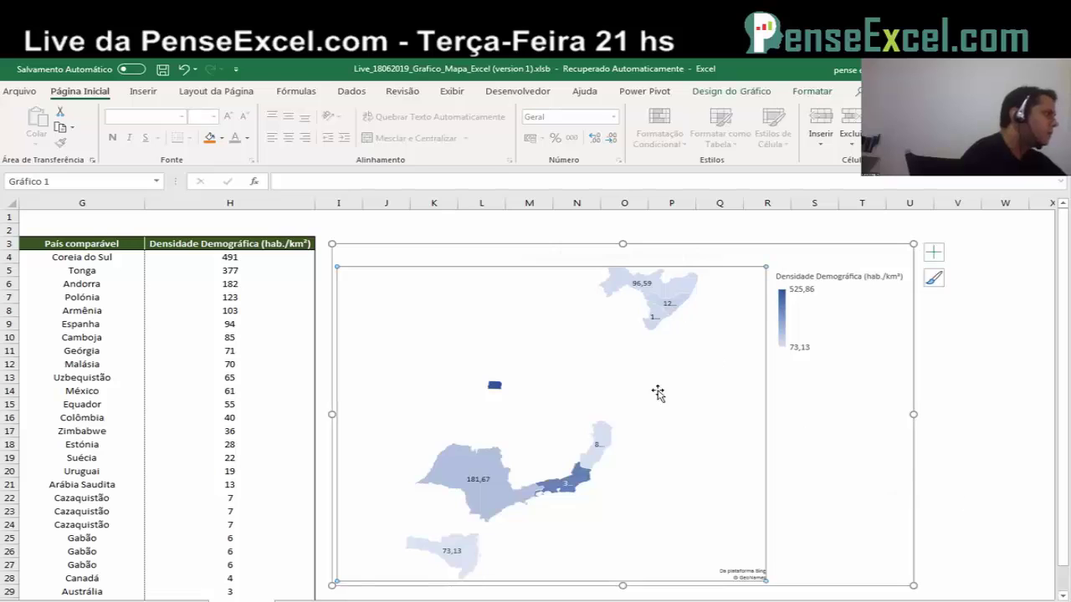
pyautogui.click(1004, 417)
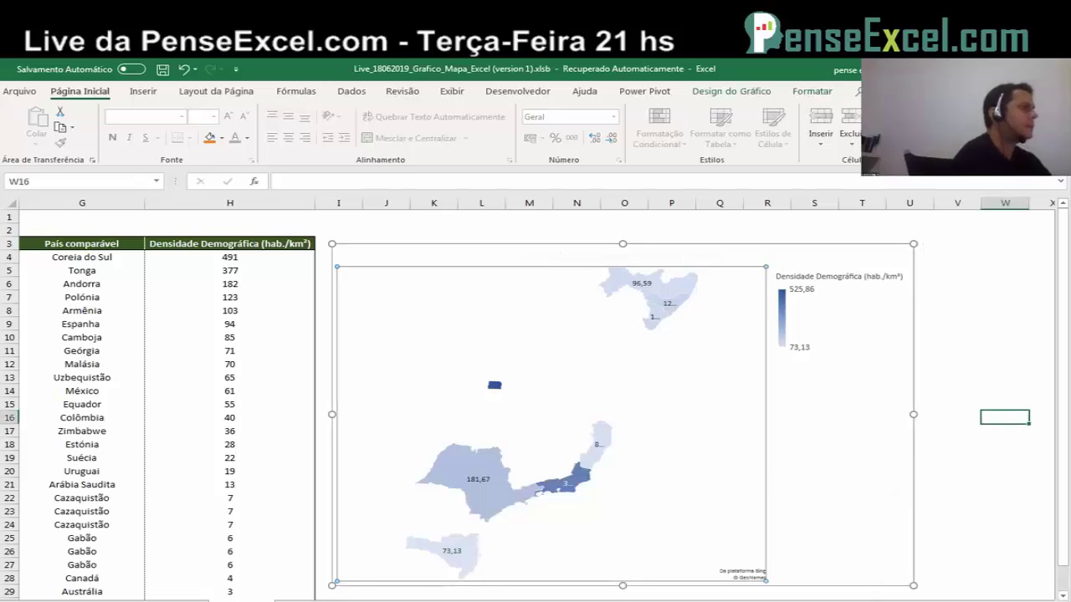
# Step: Switch to the worksheet holding the world GDP table and map
pyautogui.moveTo(863, 599); pyautogui.dragTo(838, 599)
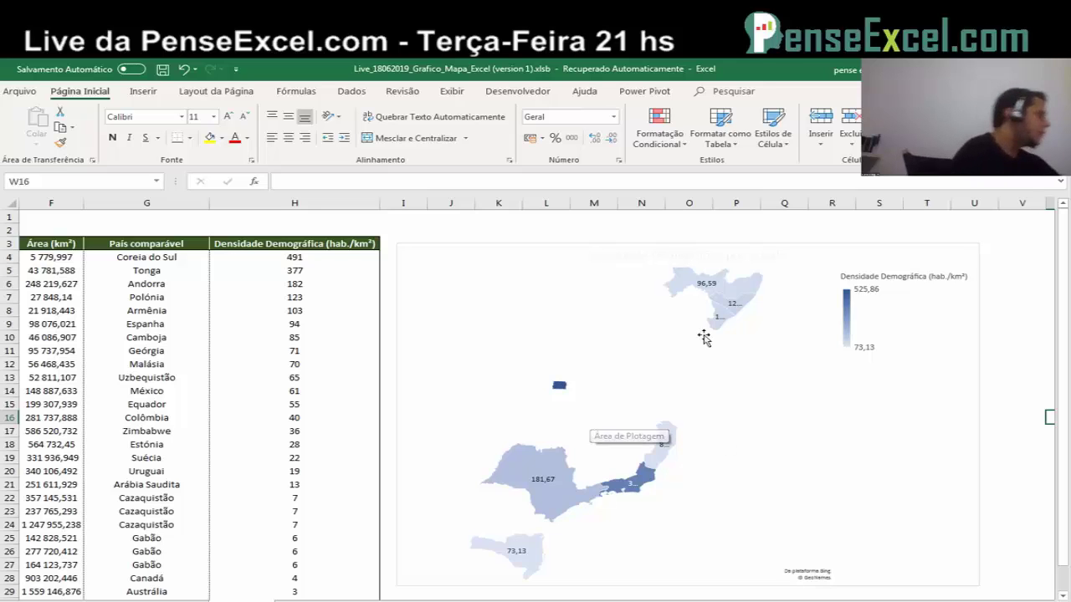
pyautogui.moveTo(837, 599); pyautogui.dragTo(459, 583)
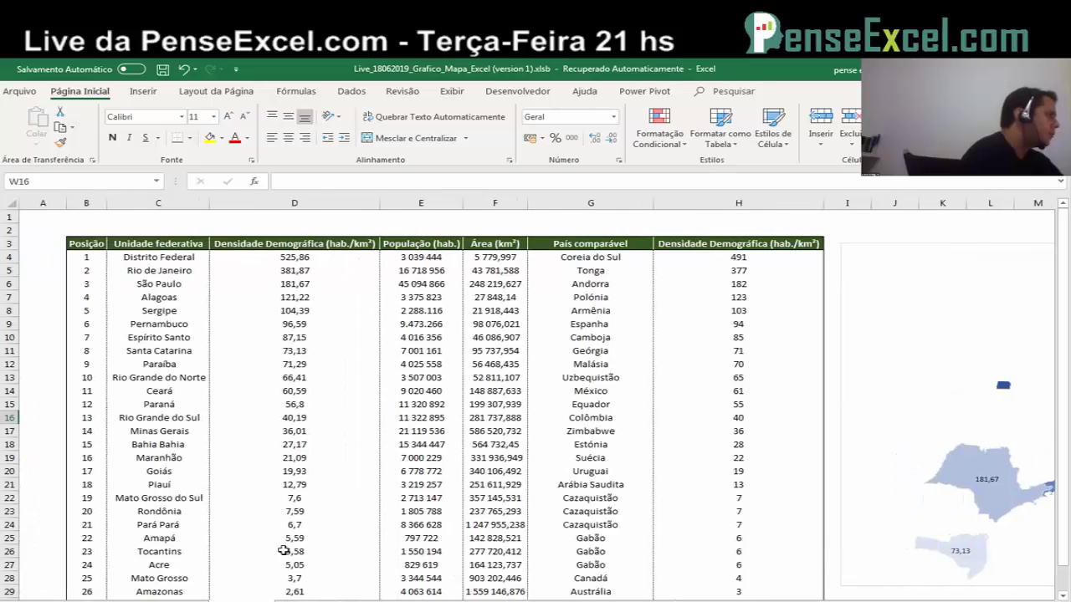
pyautogui.click(501, 599)
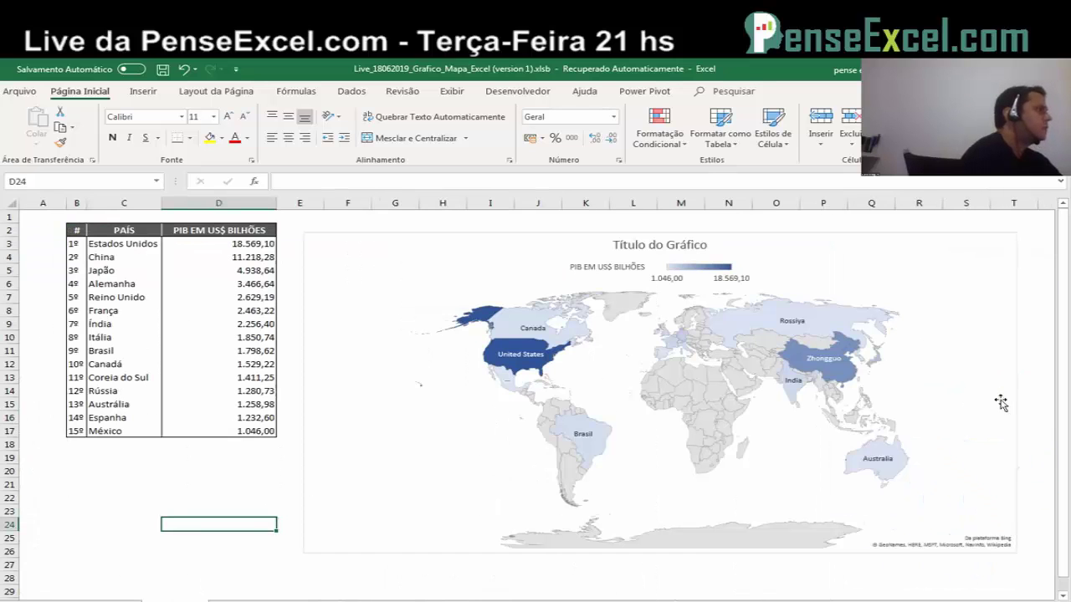
# Step: Apply the first chart style to the world GDP map, moving its legend to the right
pyautogui.click(942, 240)
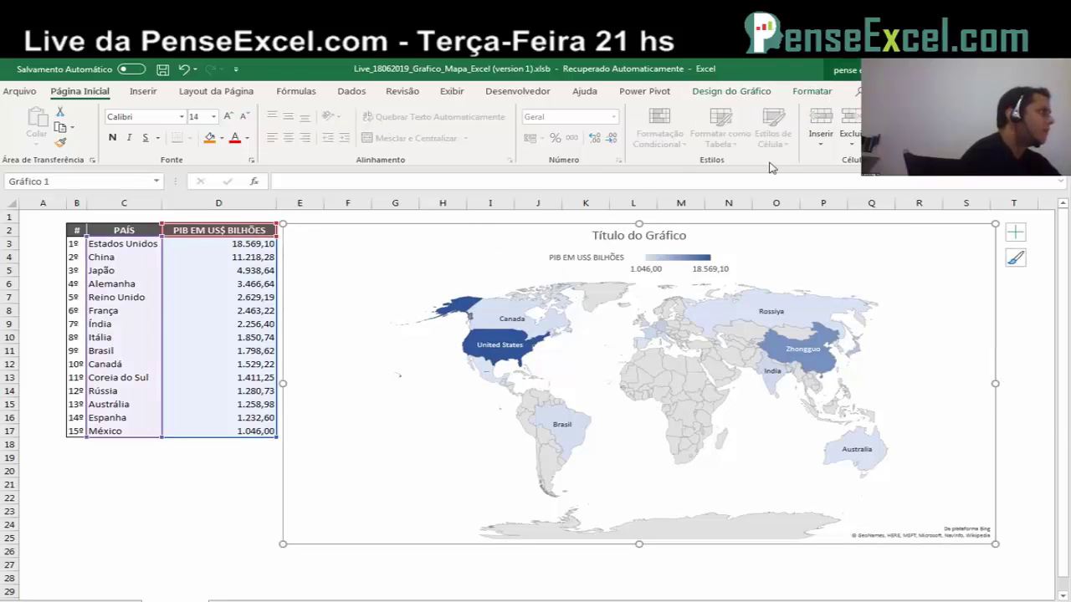
pyautogui.click(601, 359)
pyautogui.click(732, 91)
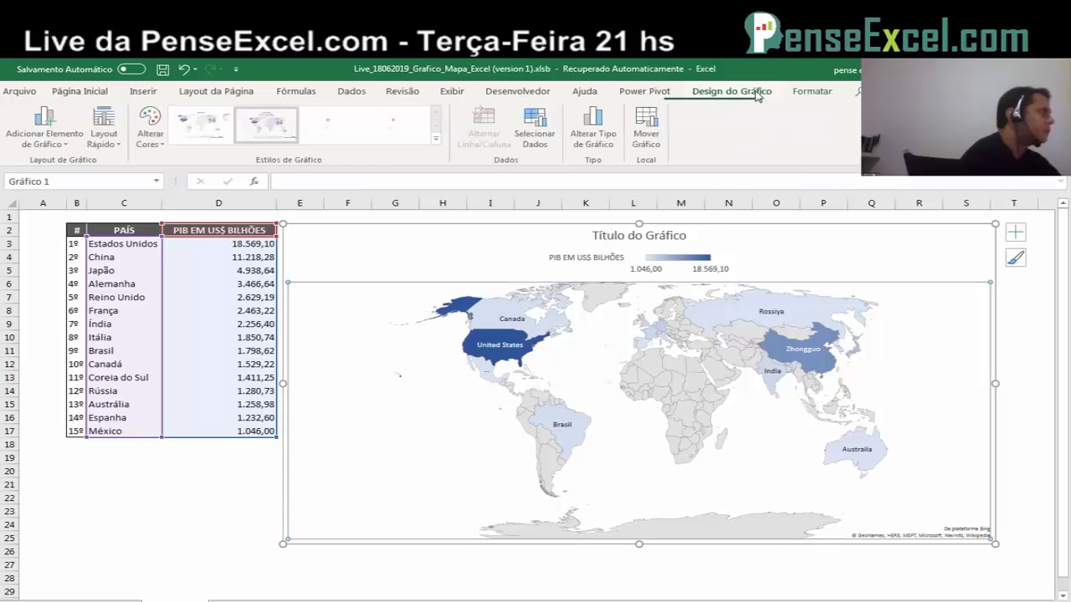
pyautogui.click(201, 125)
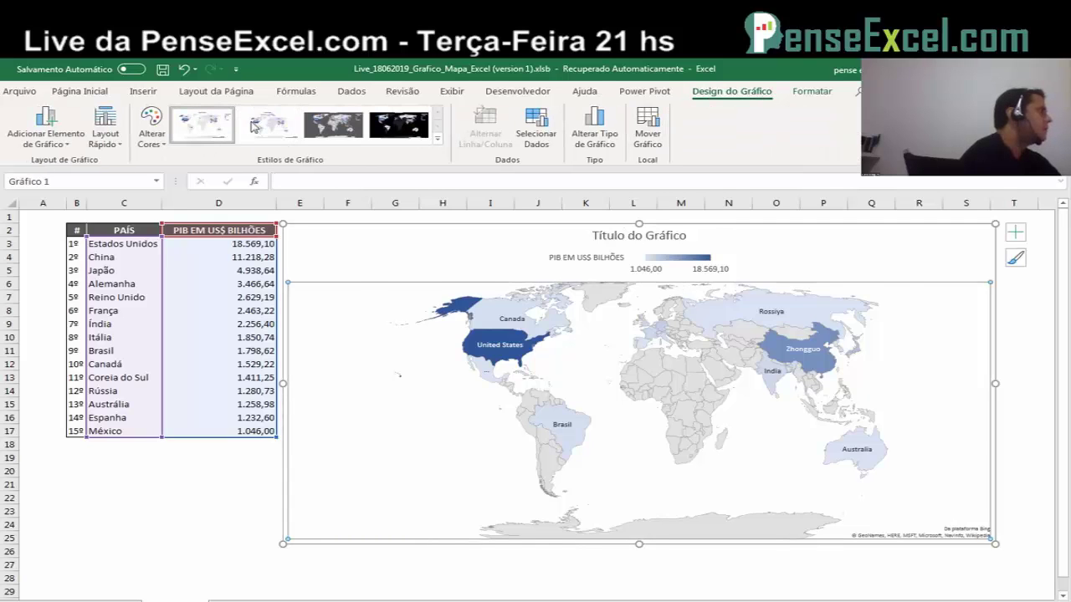
pyautogui.click(820, 566)
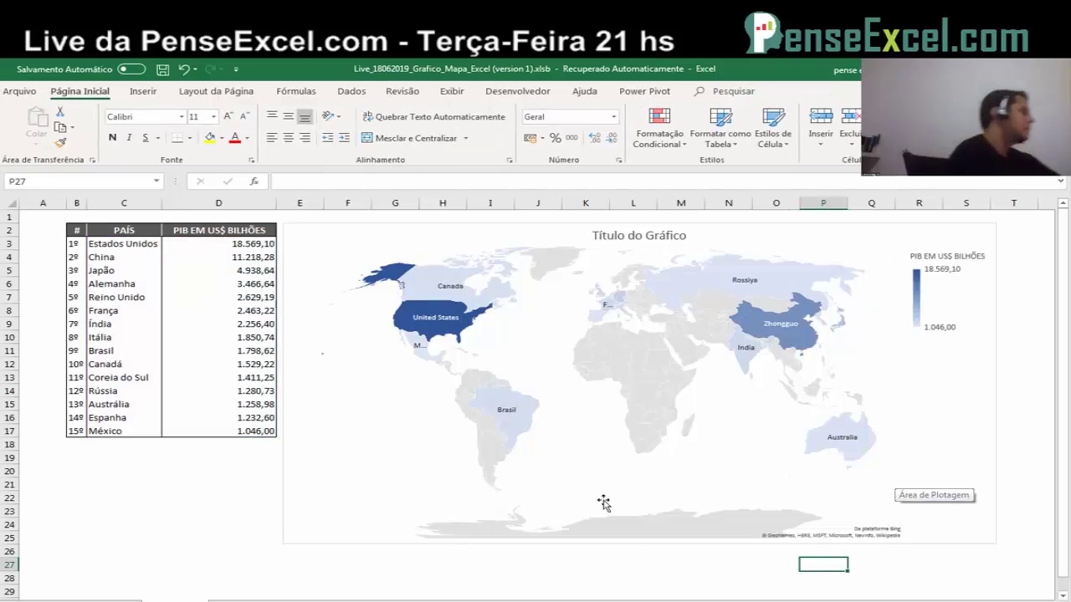
# Step: Change the map title from 'PIB' to '15 Maiores Economias do Mundo - PIB'
pyautogui.click(642, 240)
pyautogui.click(607, 237)
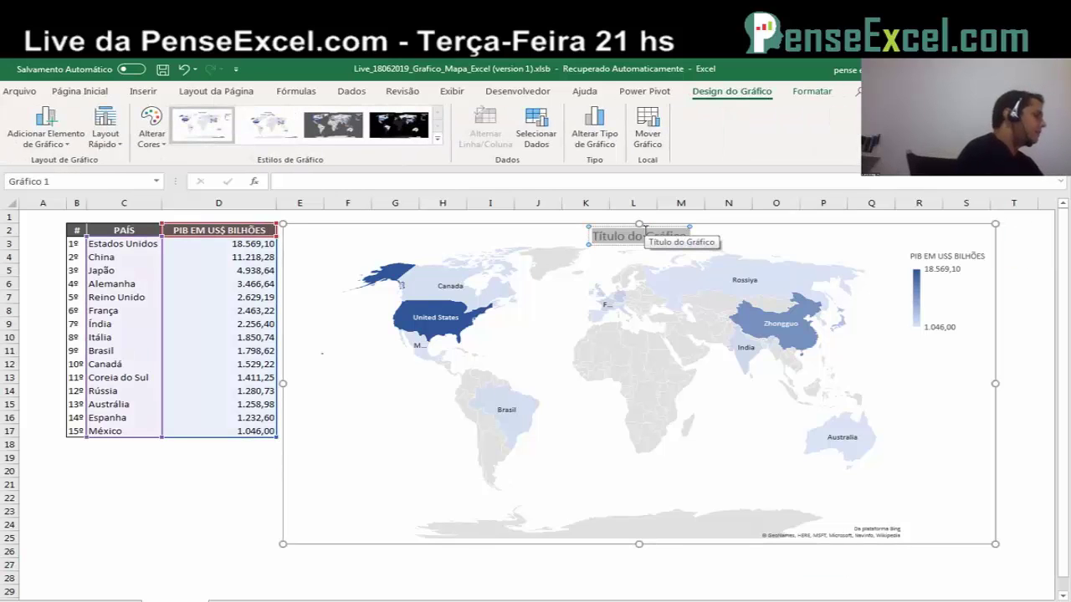
pyautogui.write('PIB')
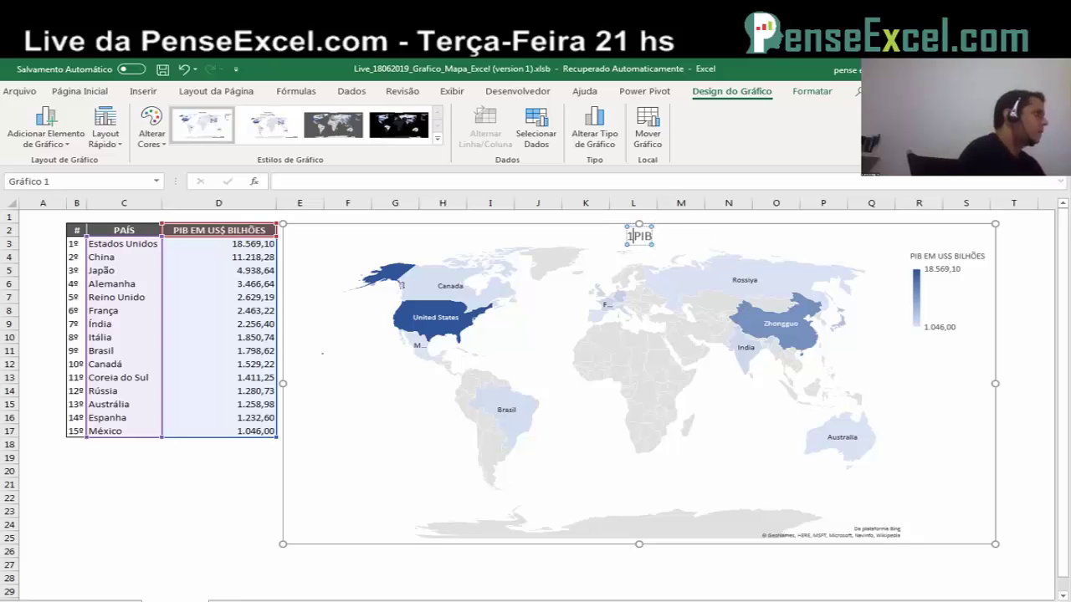
pyautogui.write('5maiores')
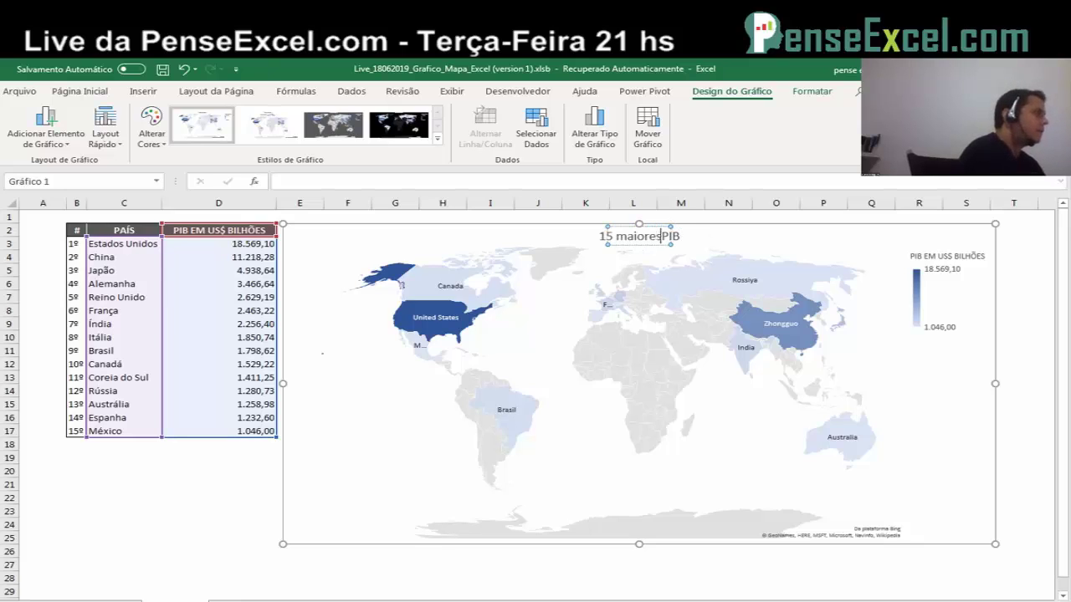
pyautogui.write(' Econ')
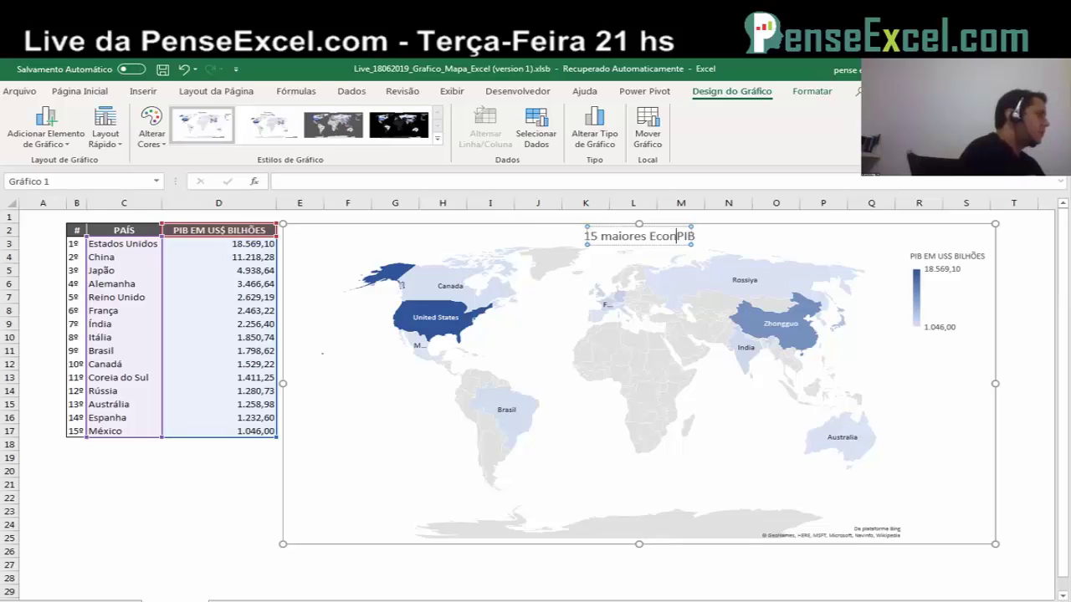
pyautogui.write('omias do M')
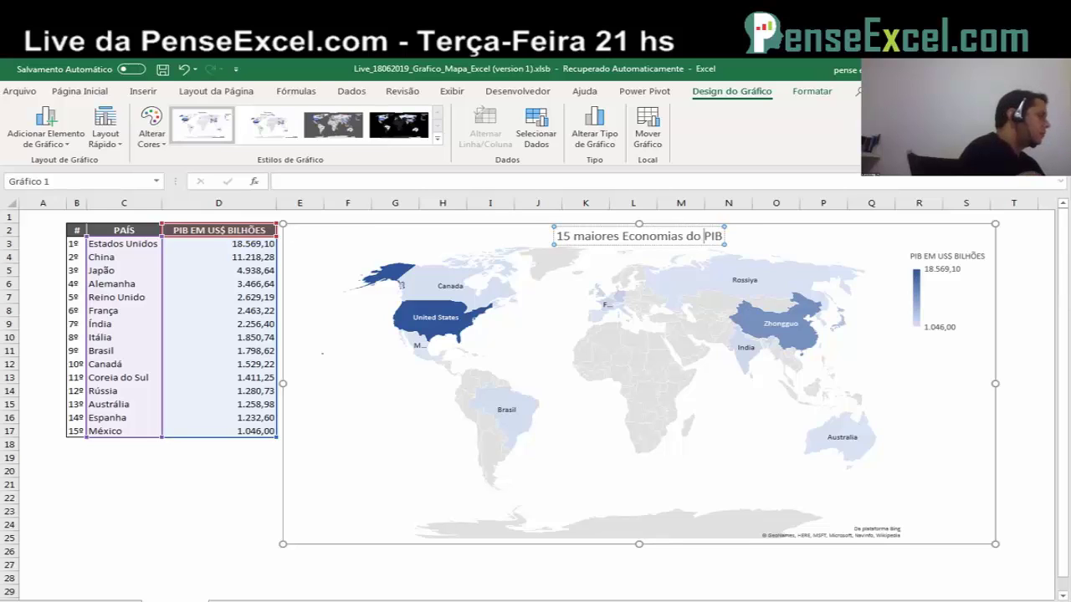
pyautogui.write('undo -')
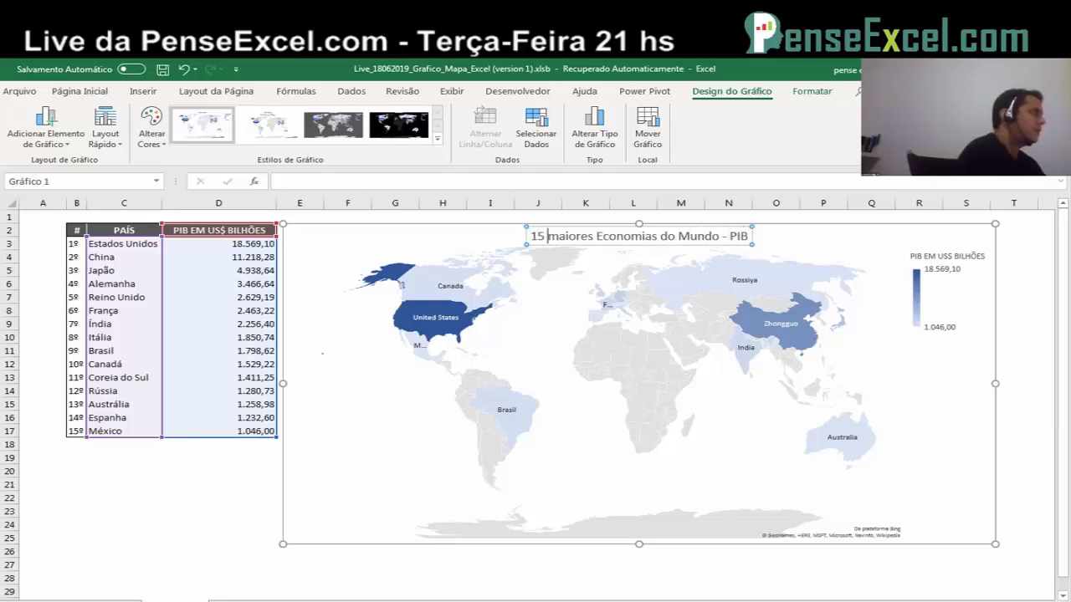
pyautogui.press('Delete')
pyautogui.write('M')
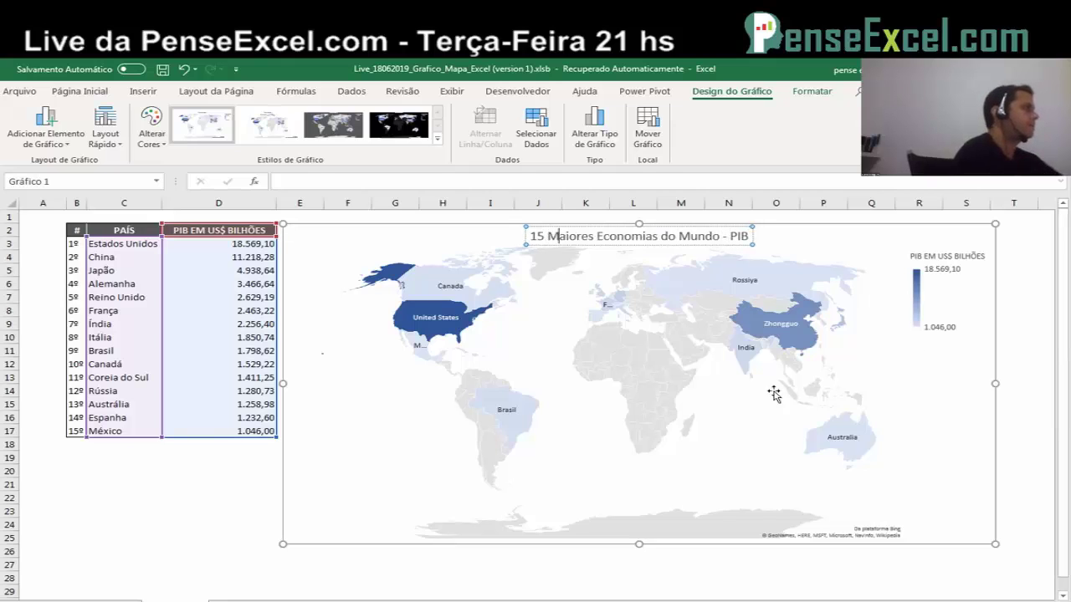
pyautogui.click(676, 577)
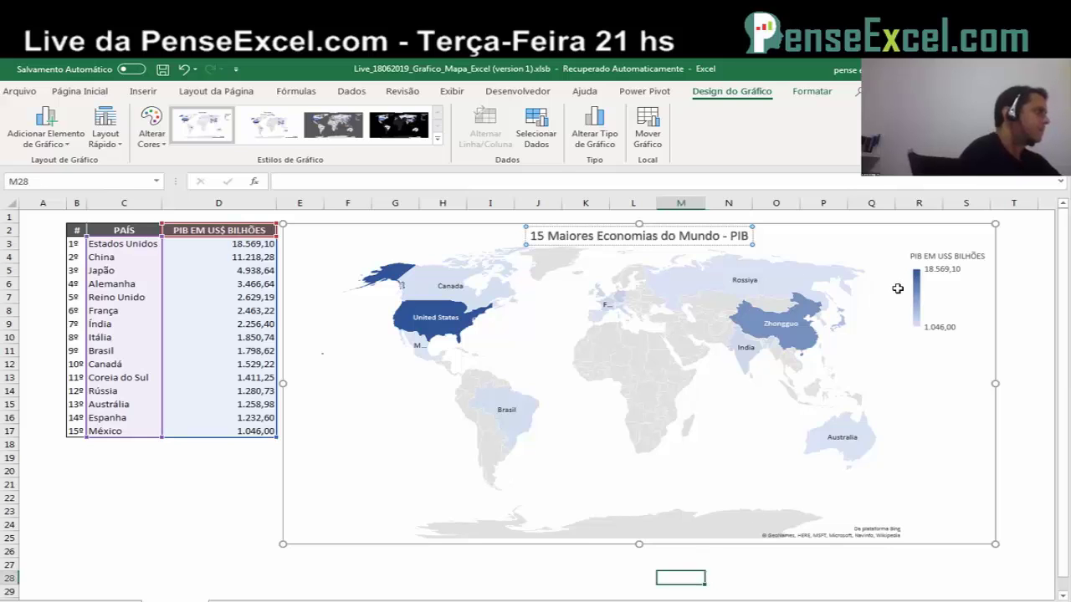